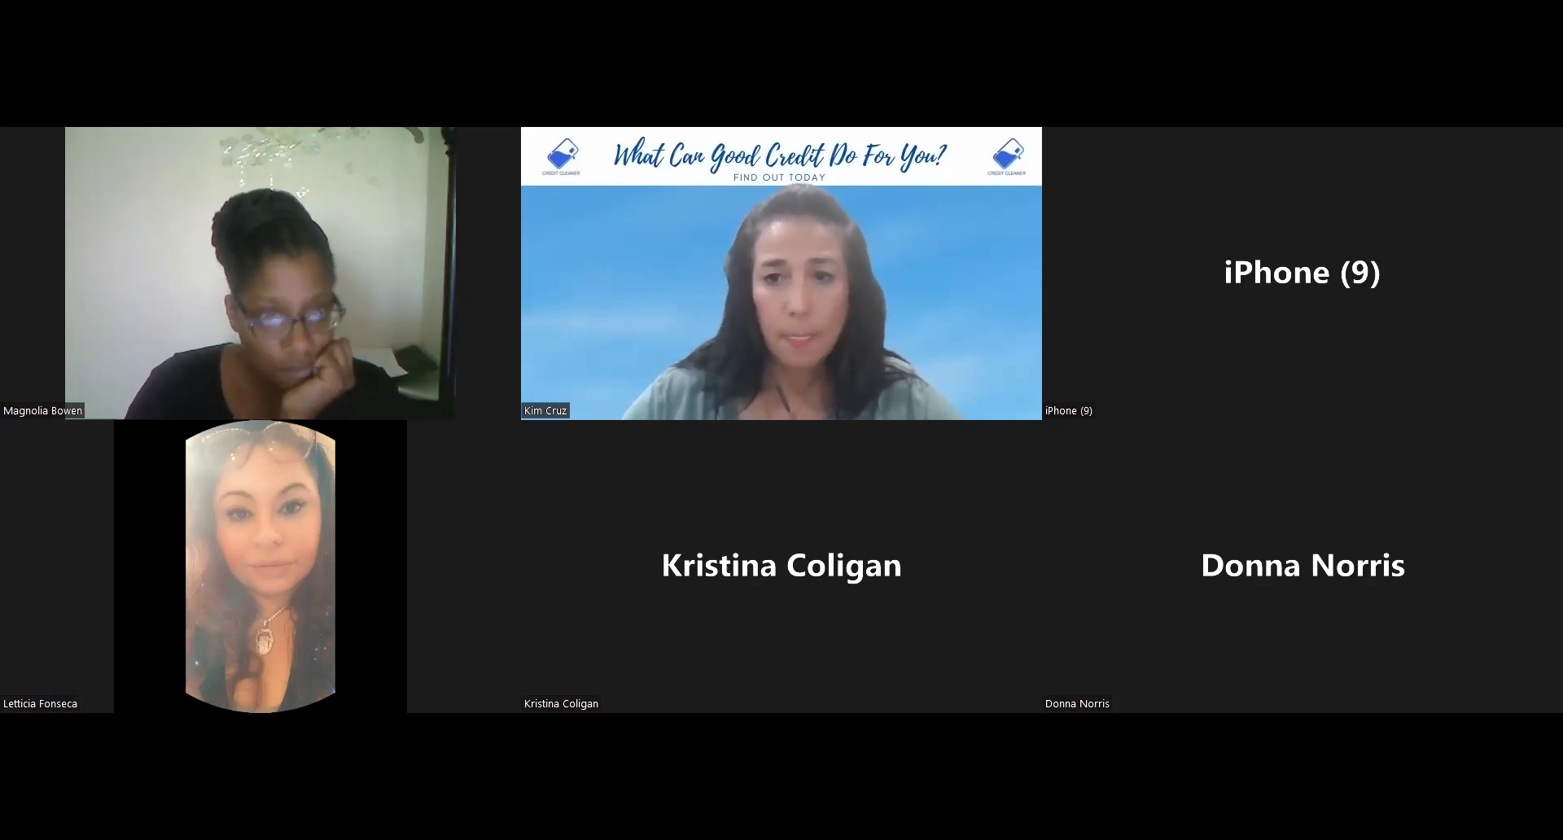
# - Leave the full-screen meeting, return to the Nowsite dashboard, and log out via Account Info
pyautogui.hotkey('alt', 'Tab')
pyautogui.click(478, 13)
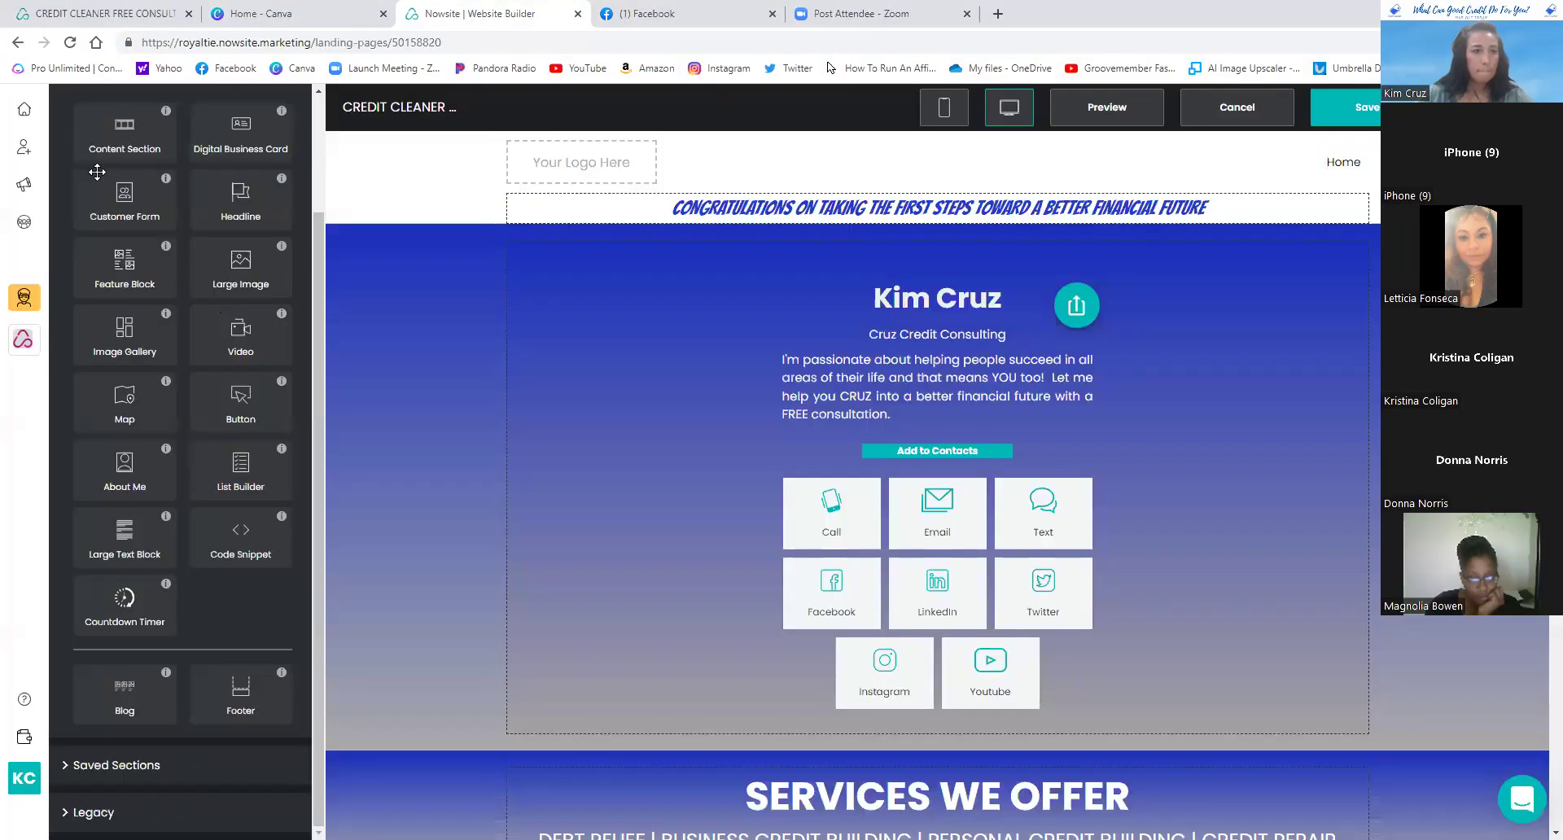
pyautogui.click(22, 112)
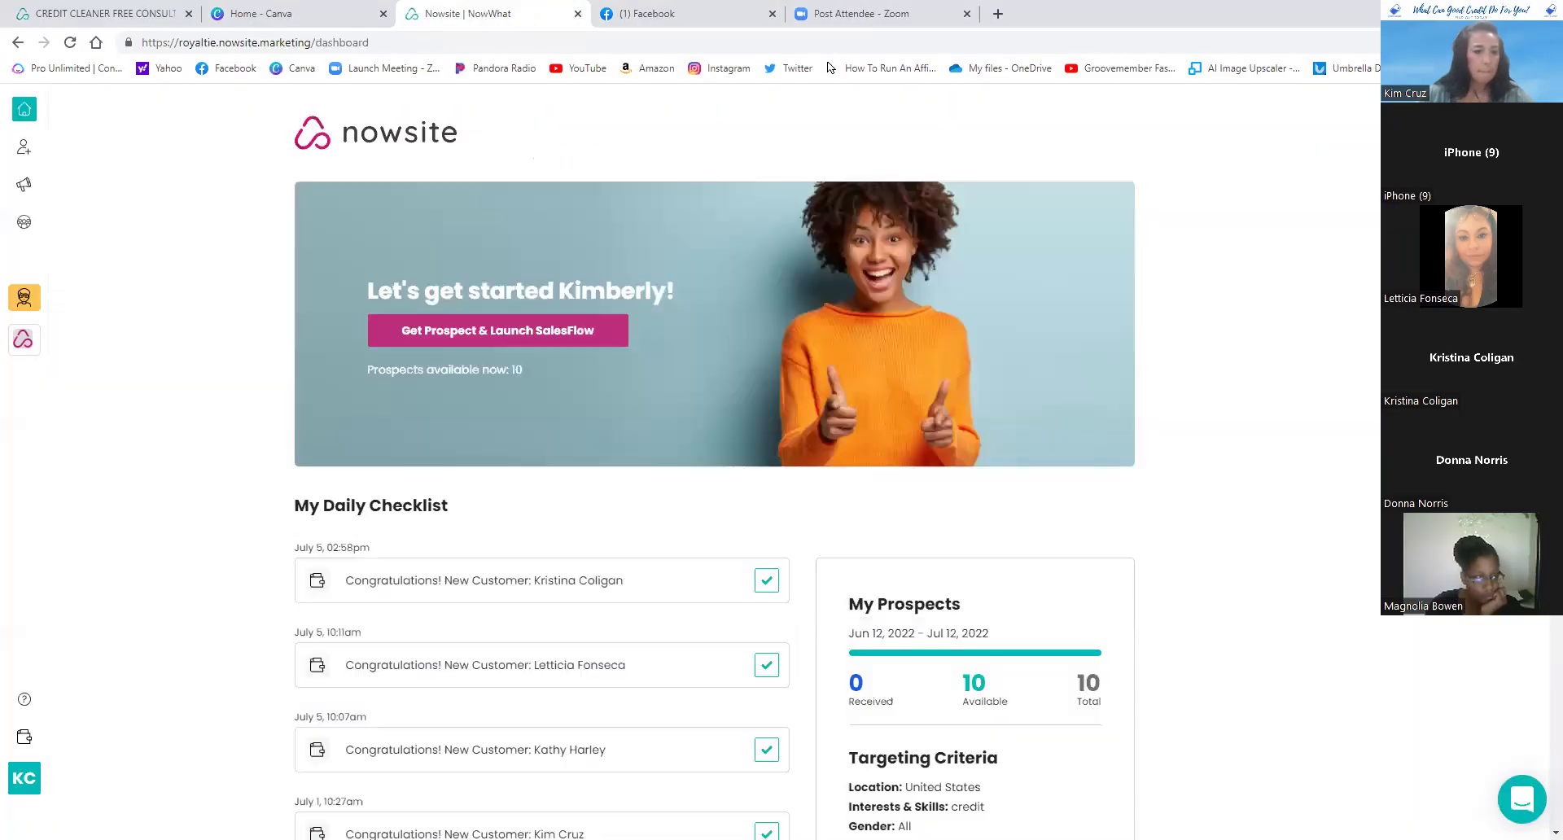
pyautogui.click(13, 785)
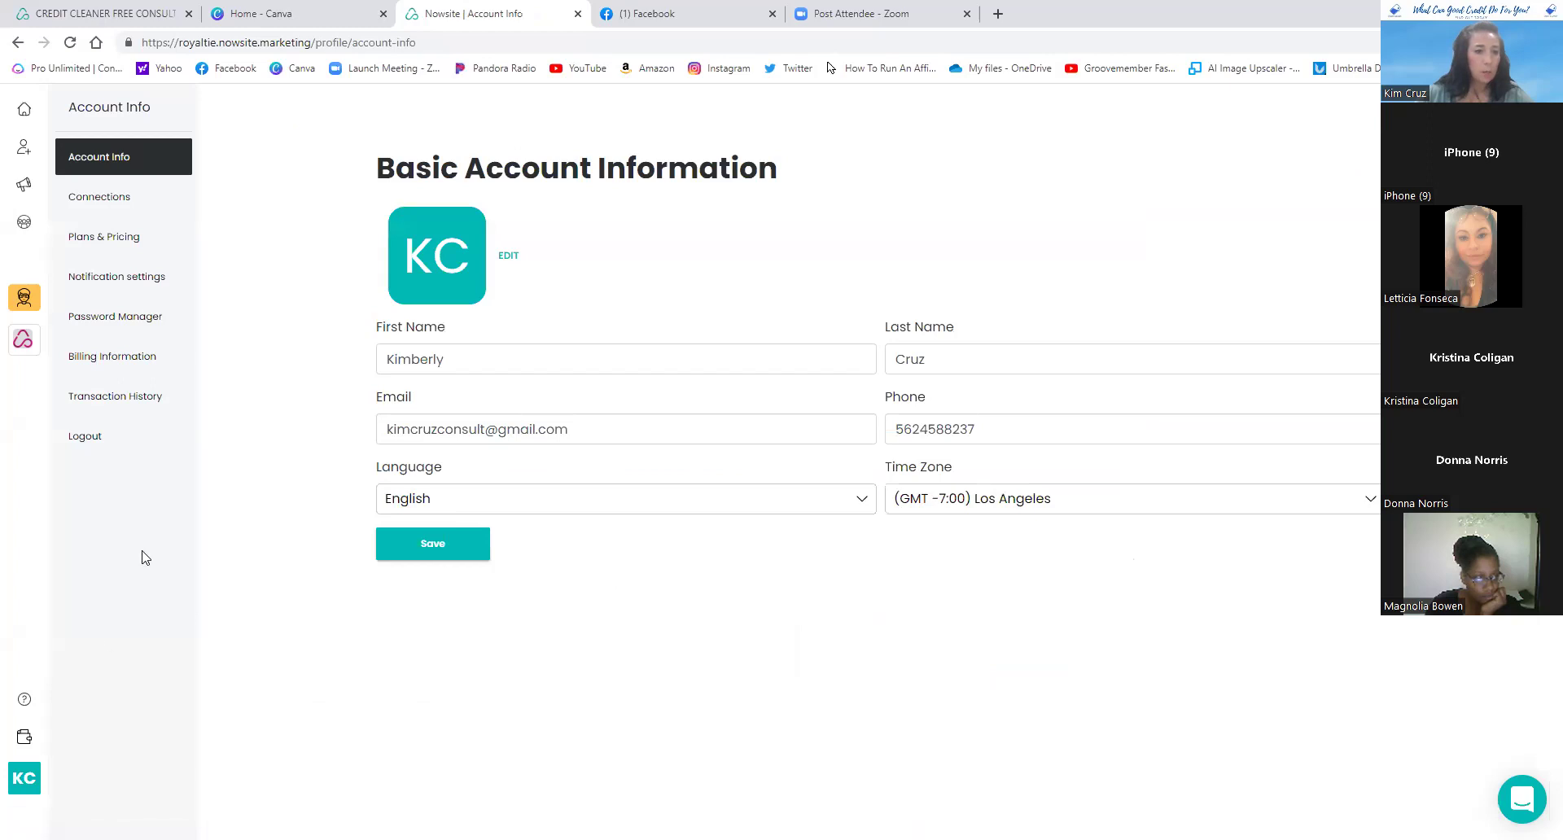
pyautogui.click(85, 435)
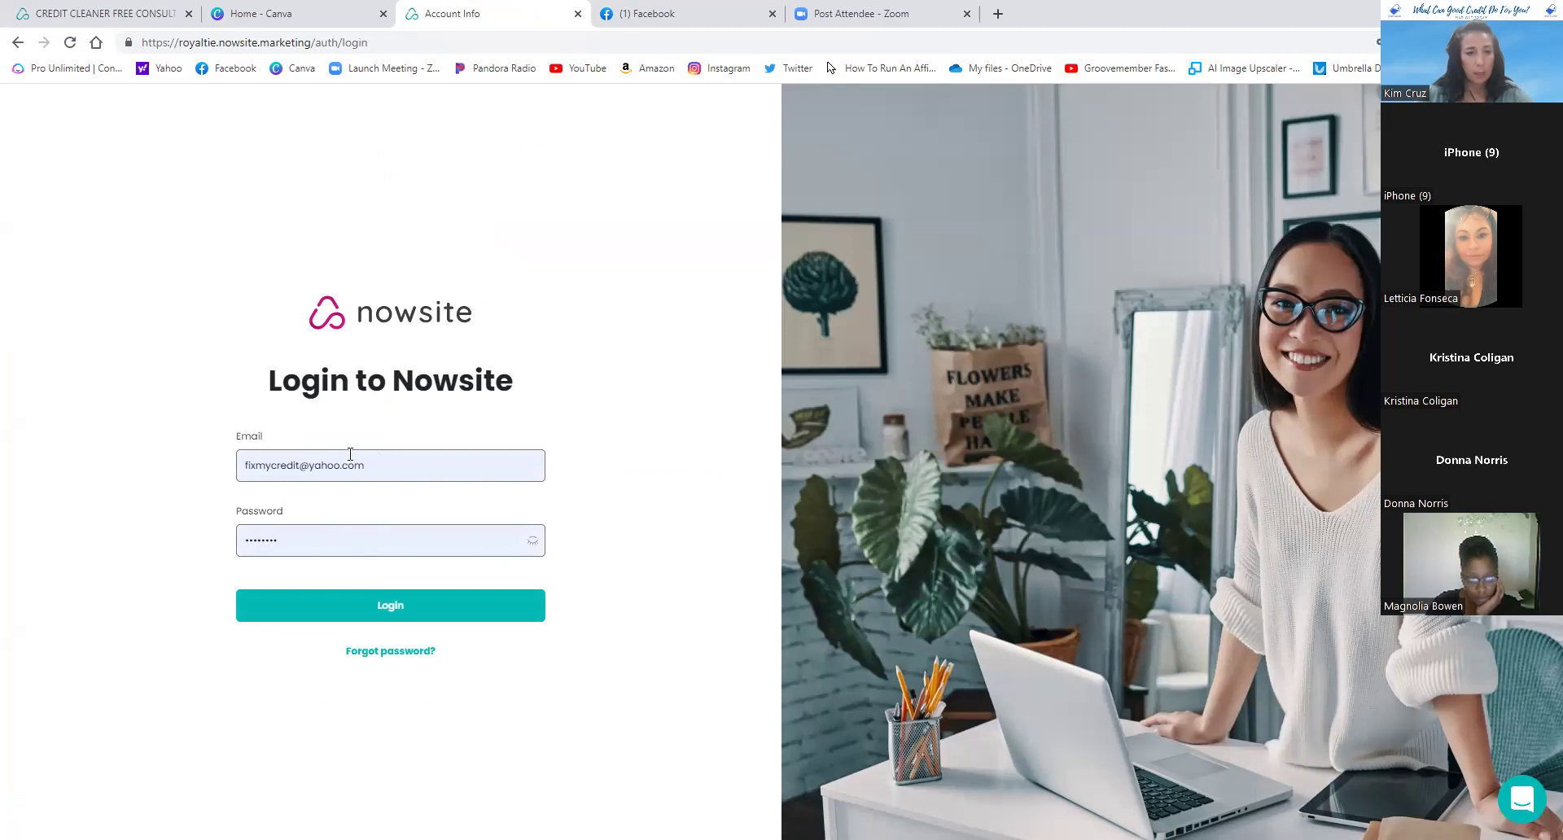
# - Bring up the saved login choices for the Email field on the login page
pyautogui.click(343, 464)
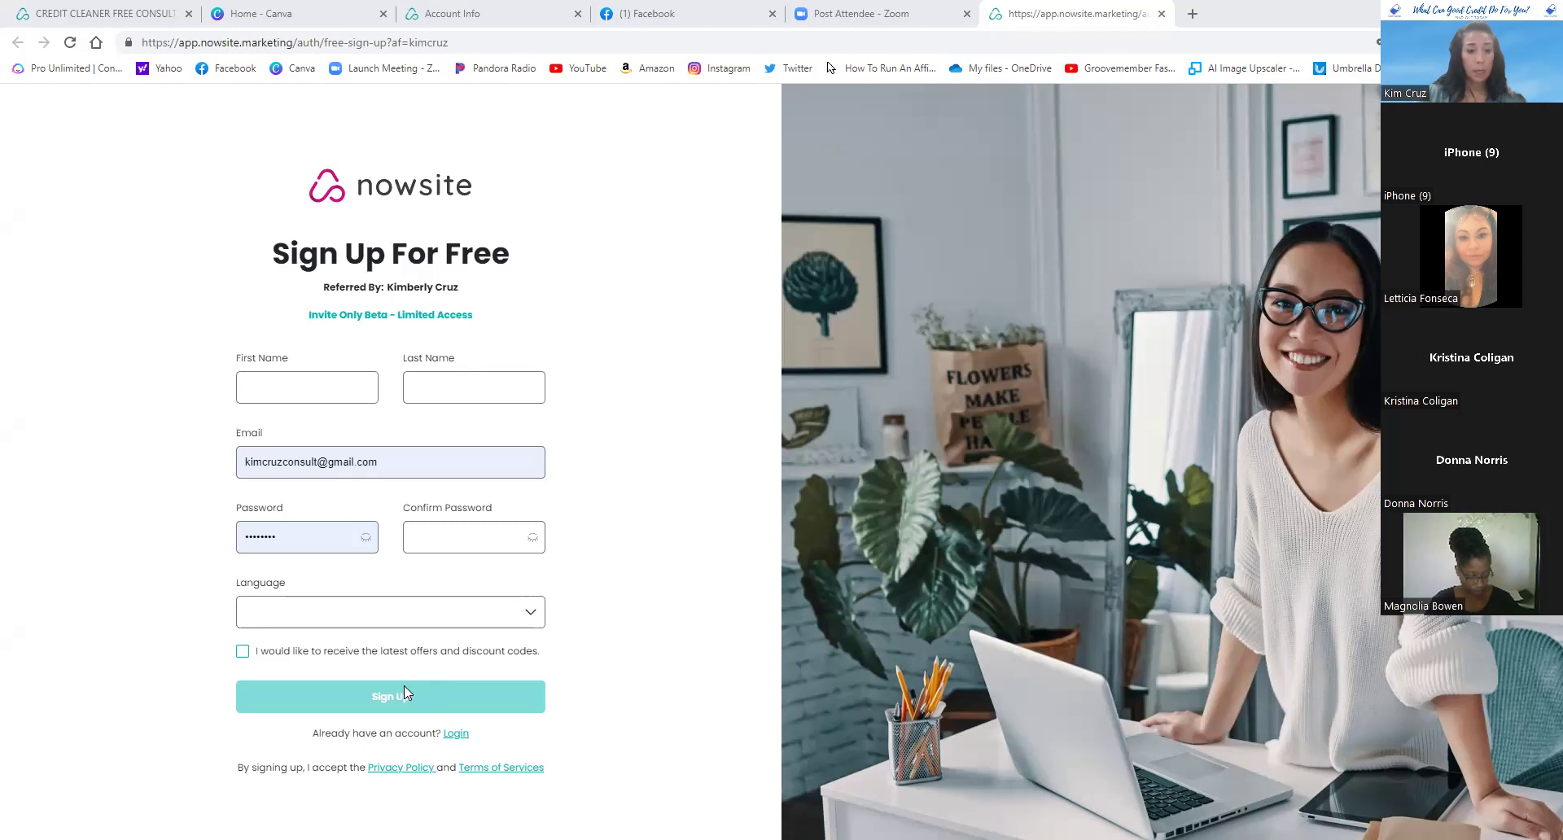
# - Close the sign-up tab and log in using a different saved account's credentials
pyautogui.click(1162, 18)
pyautogui.click(476, 14)
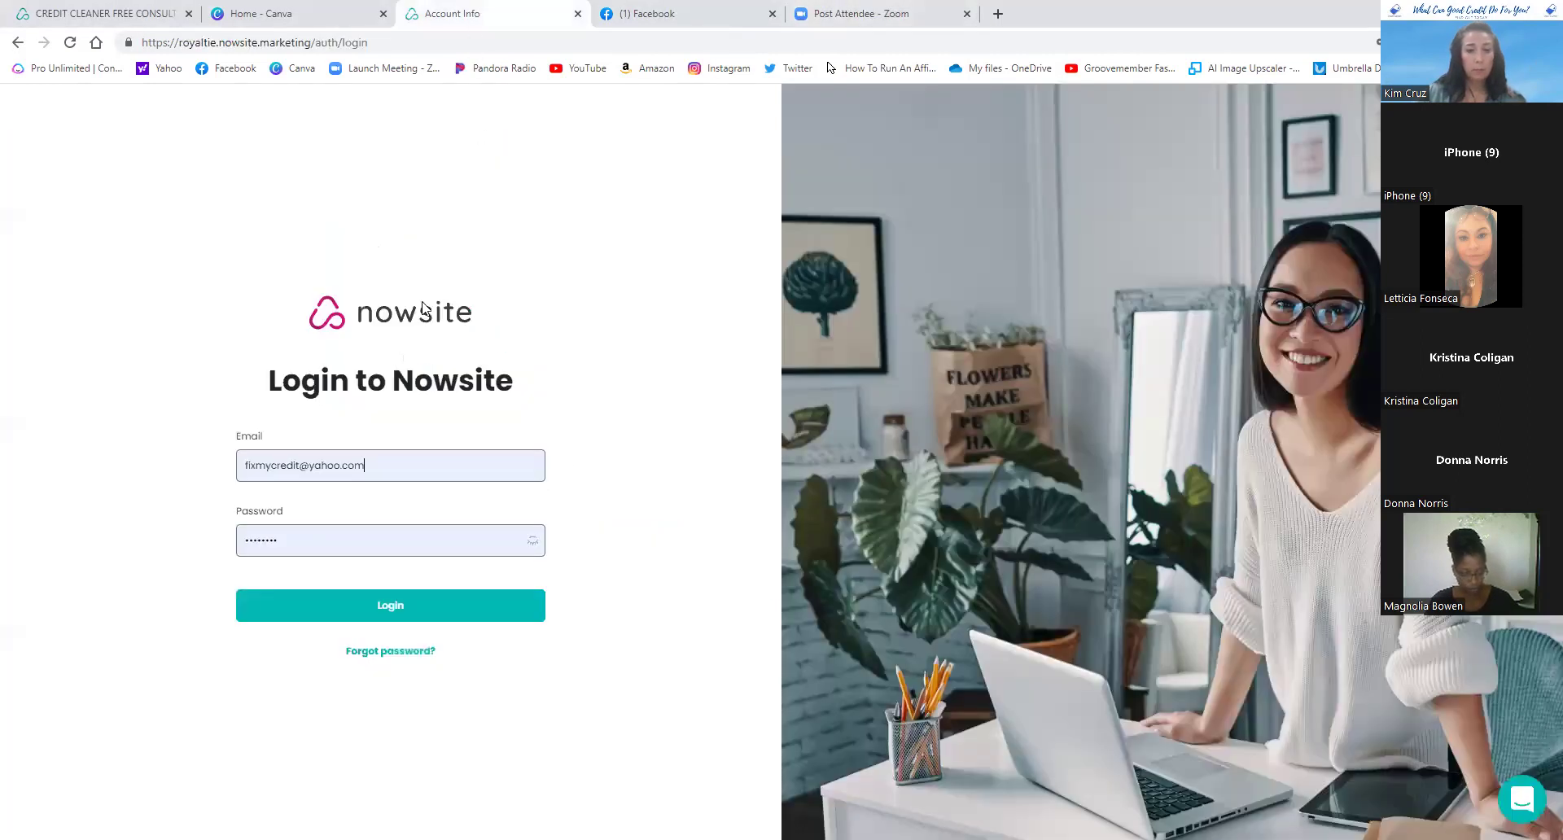
pyautogui.click(361, 462)
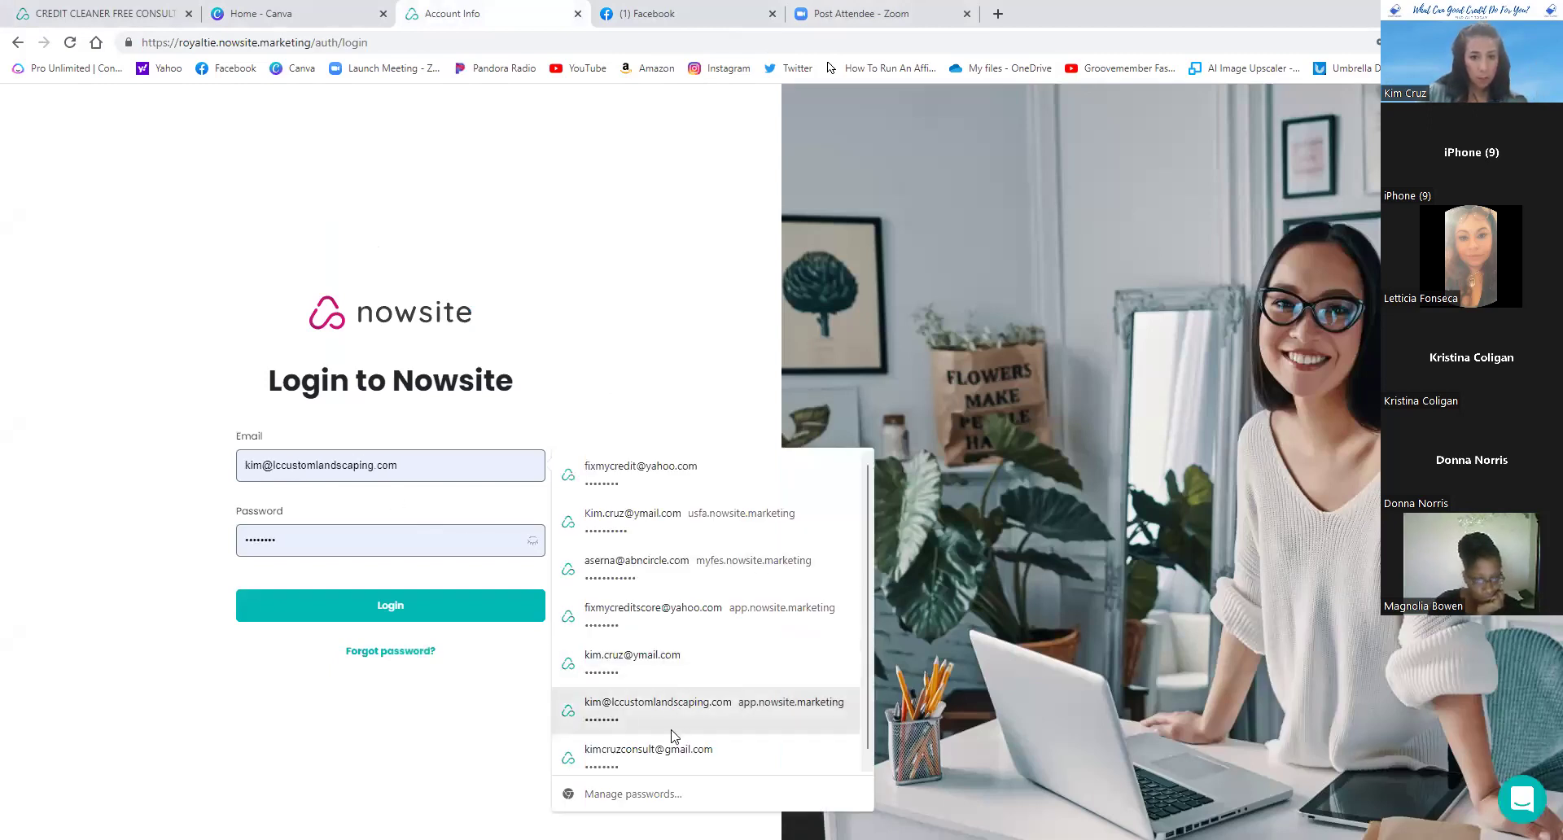
pyautogui.click(673, 754)
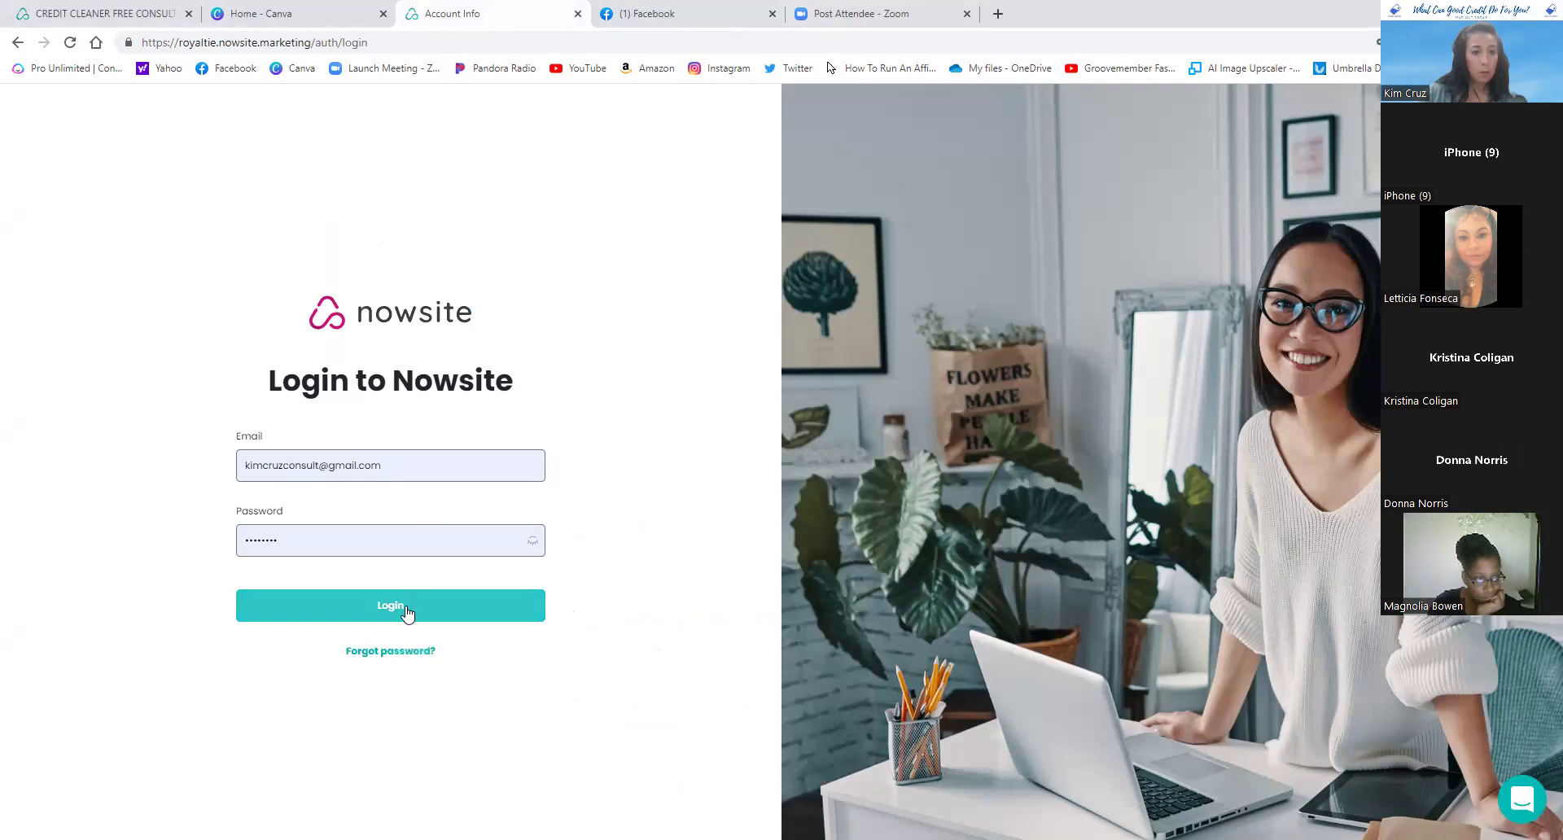
pyautogui.click(425, 611)
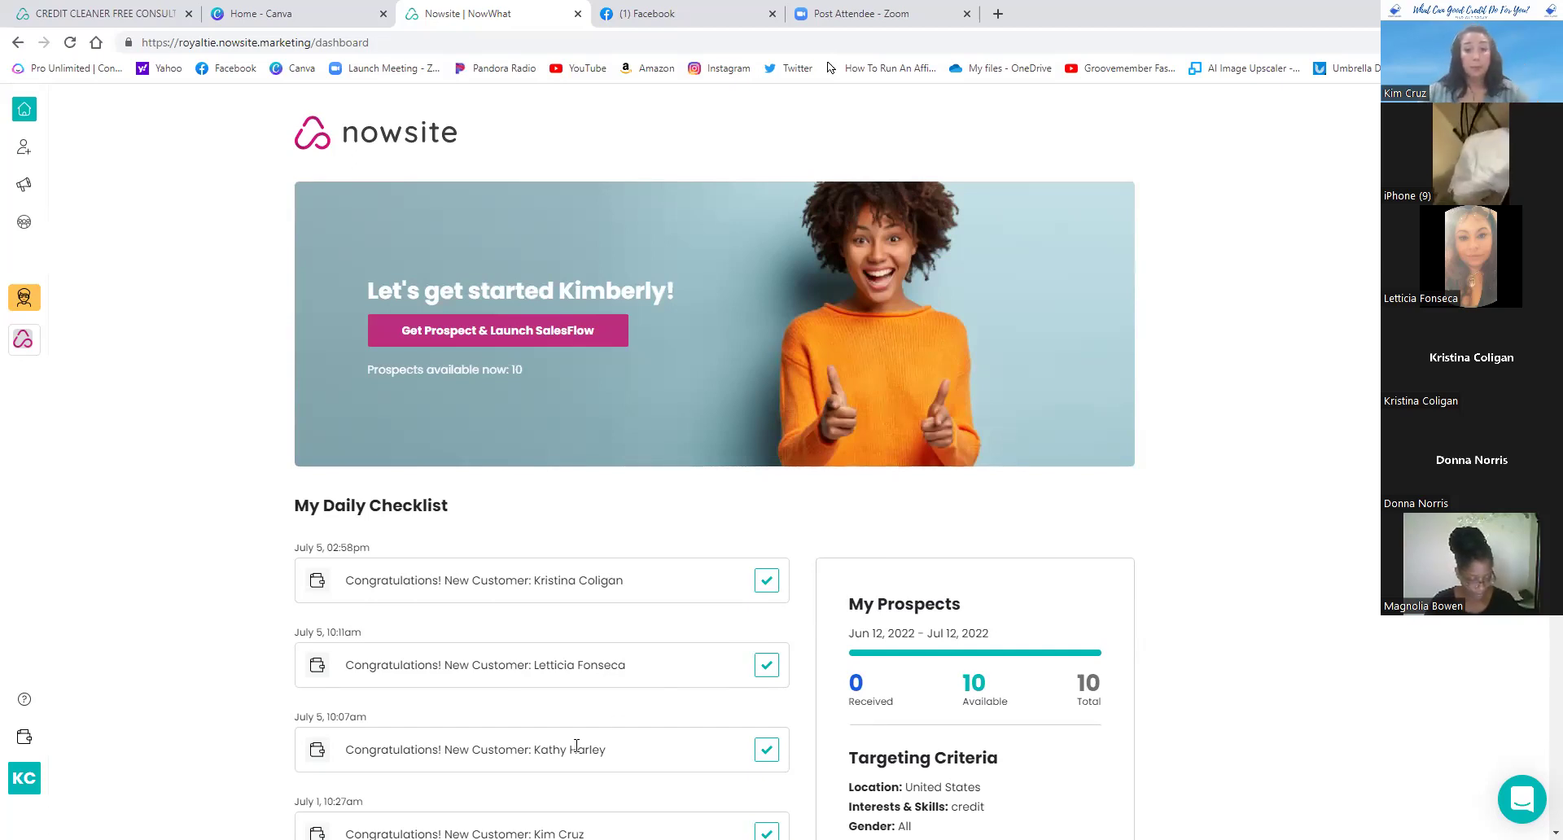
# - Scroll My Daily Checklist down to the older entries, back to April 29
pyautogui.scroll(-2, 724, 682)
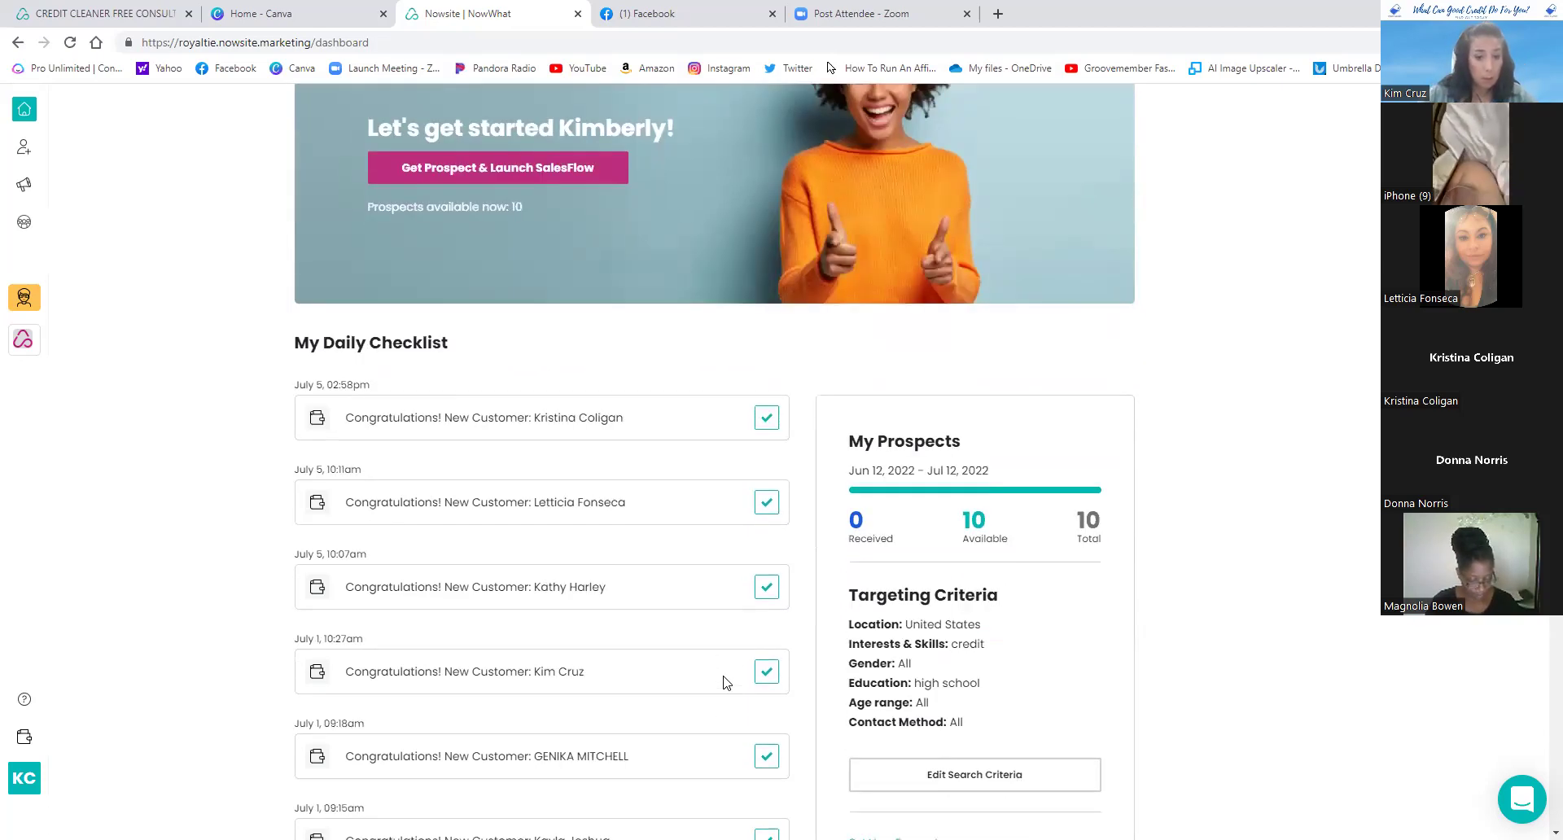
pyautogui.scroll(2, 727, 683)
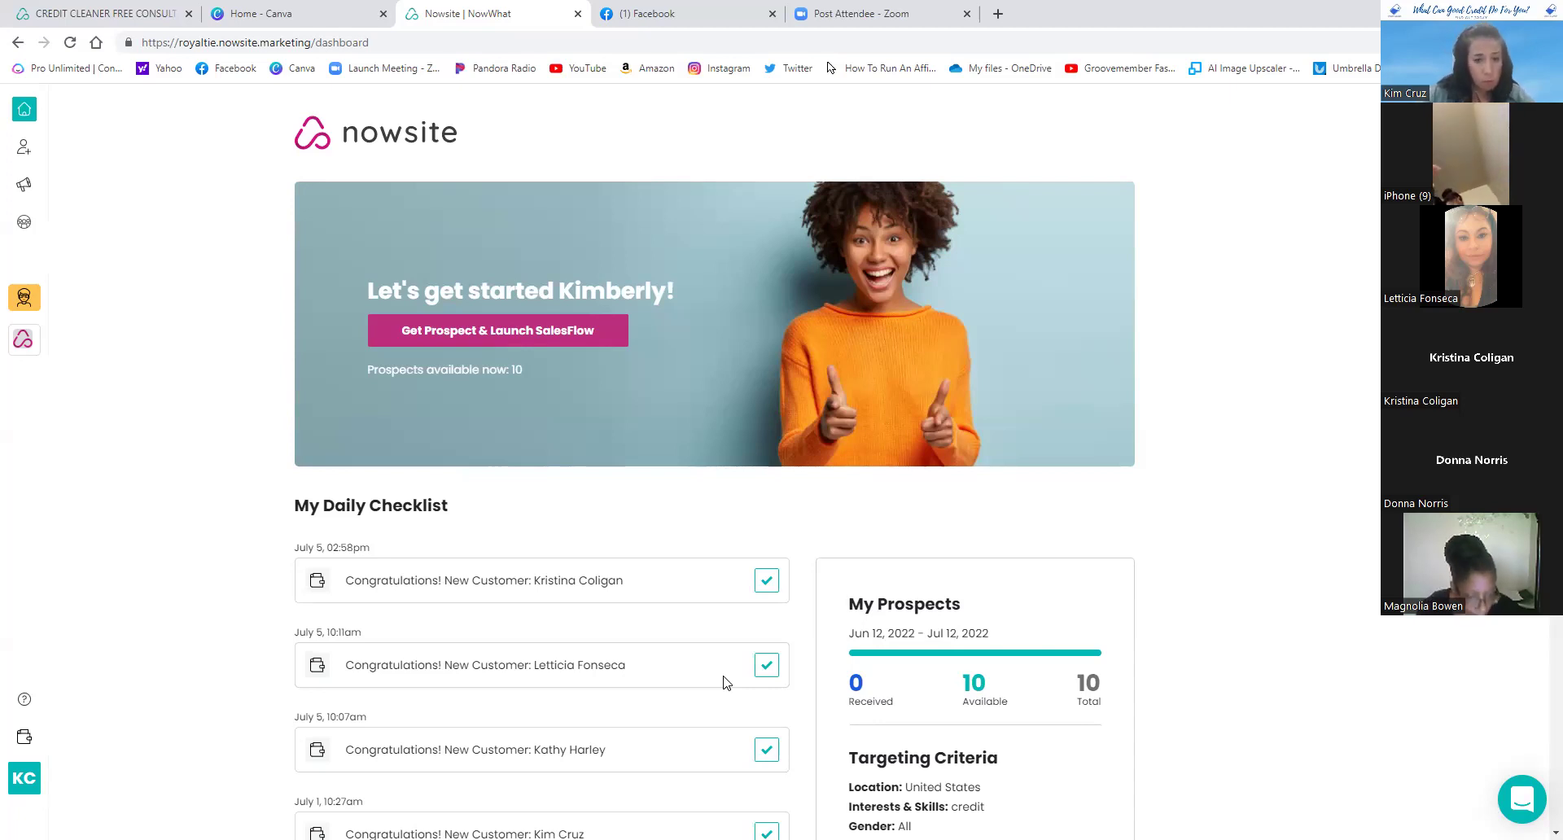
pyautogui.scroll(-4, 727, 682)
pyautogui.scroll(-3, 726, 682)
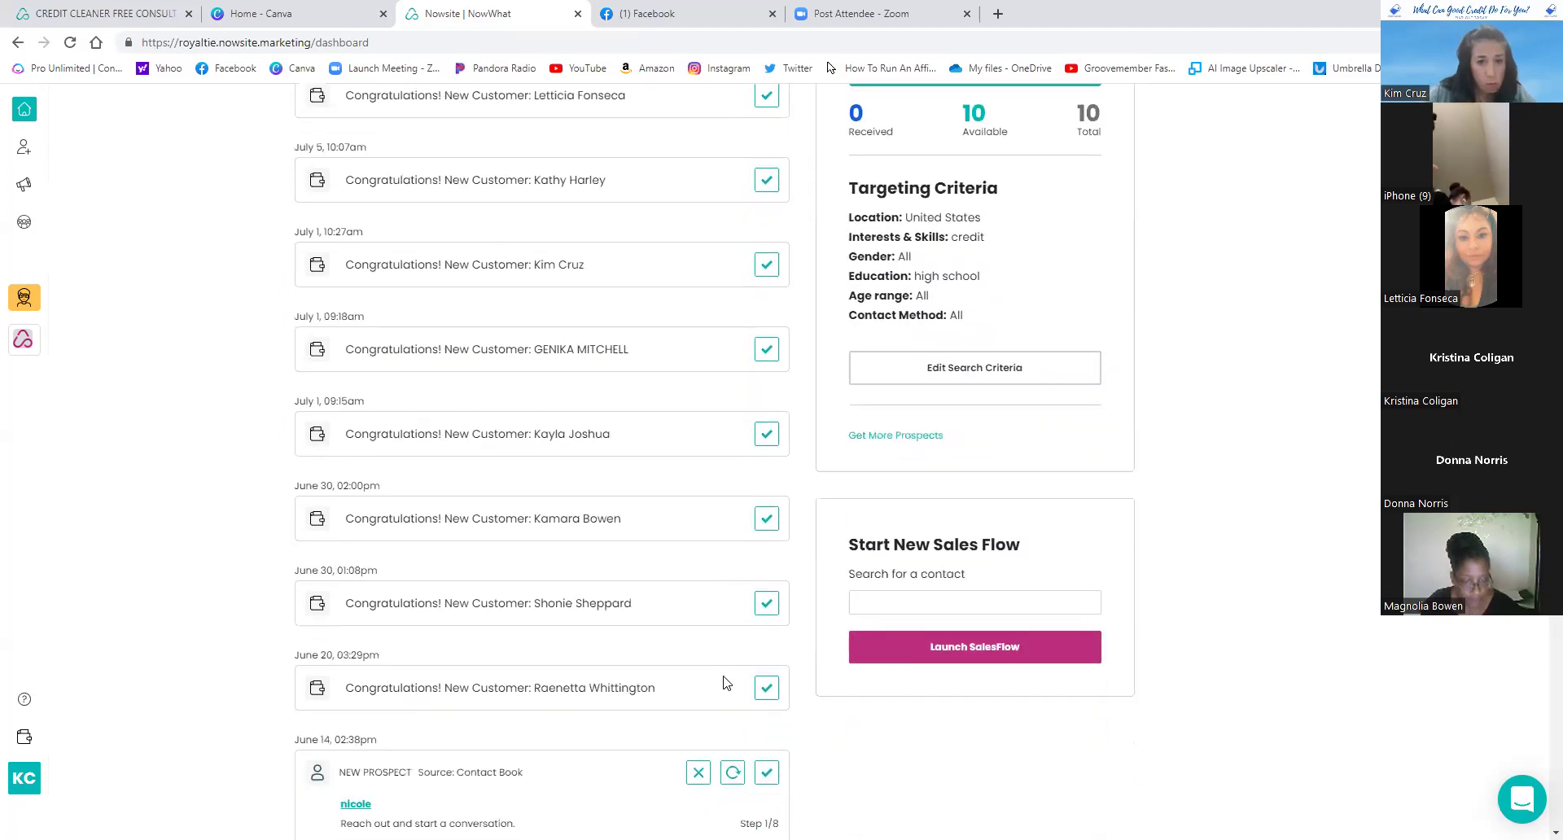
pyautogui.scroll(-1, 727, 683)
pyautogui.scroll(-2, 727, 682)
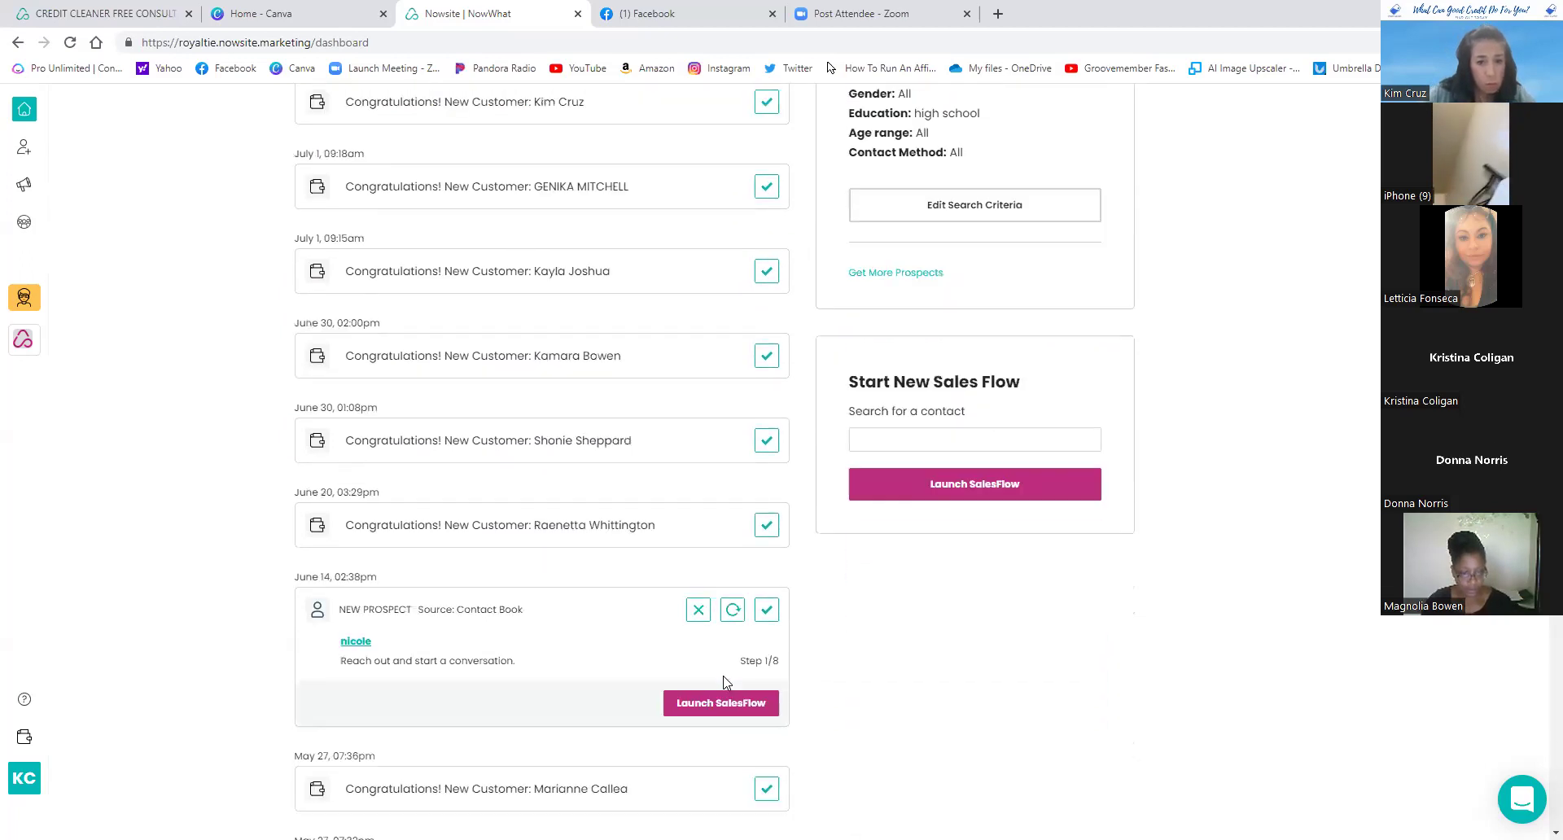
pyautogui.scroll(-1, 727, 683)
pyautogui.scroll(-1, 727, 682)
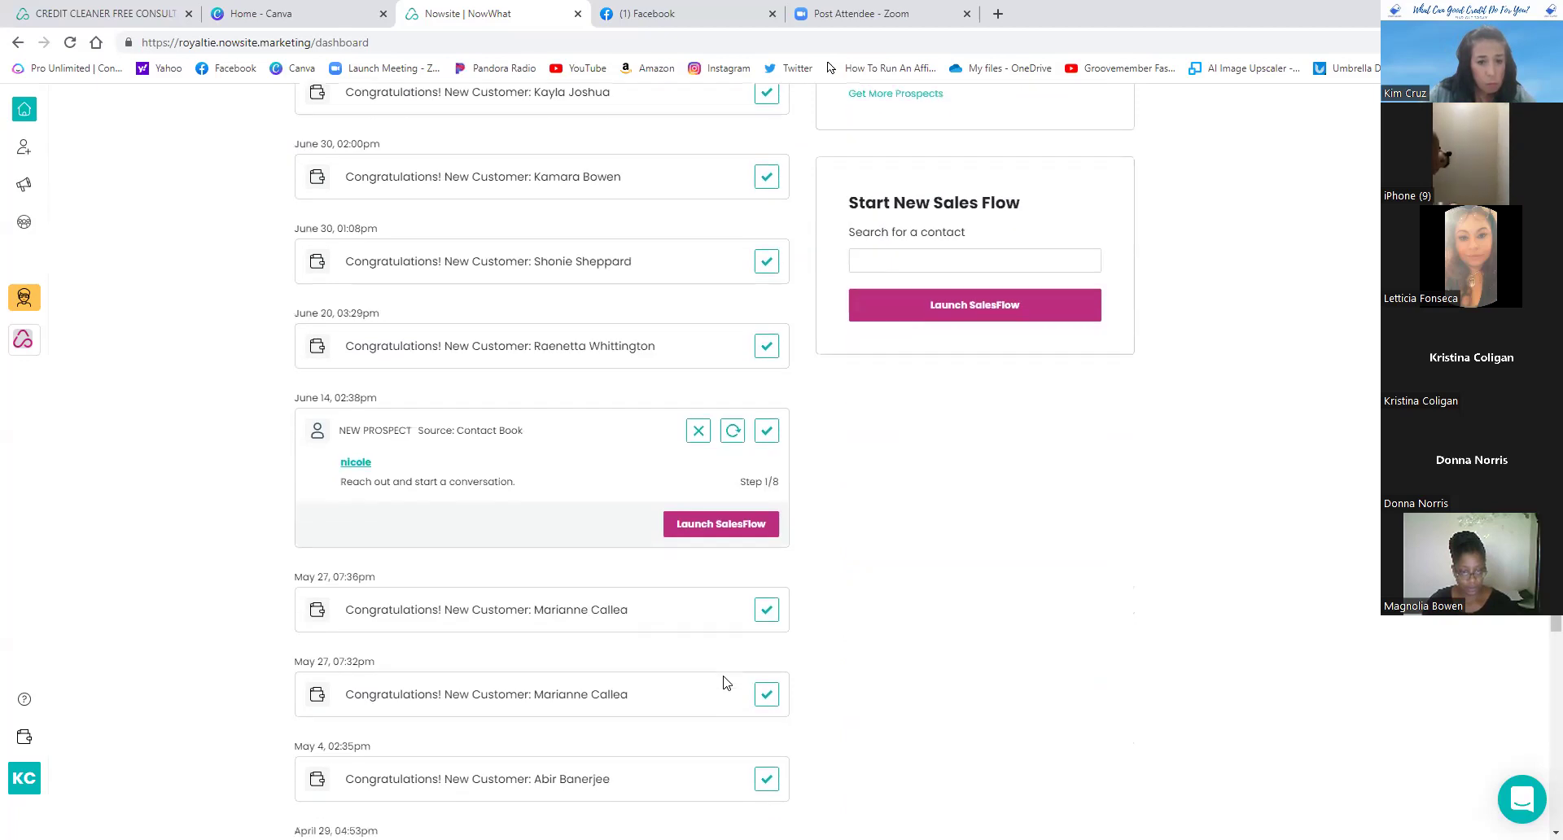
pyautogui.scroll(-3, 727, 682)
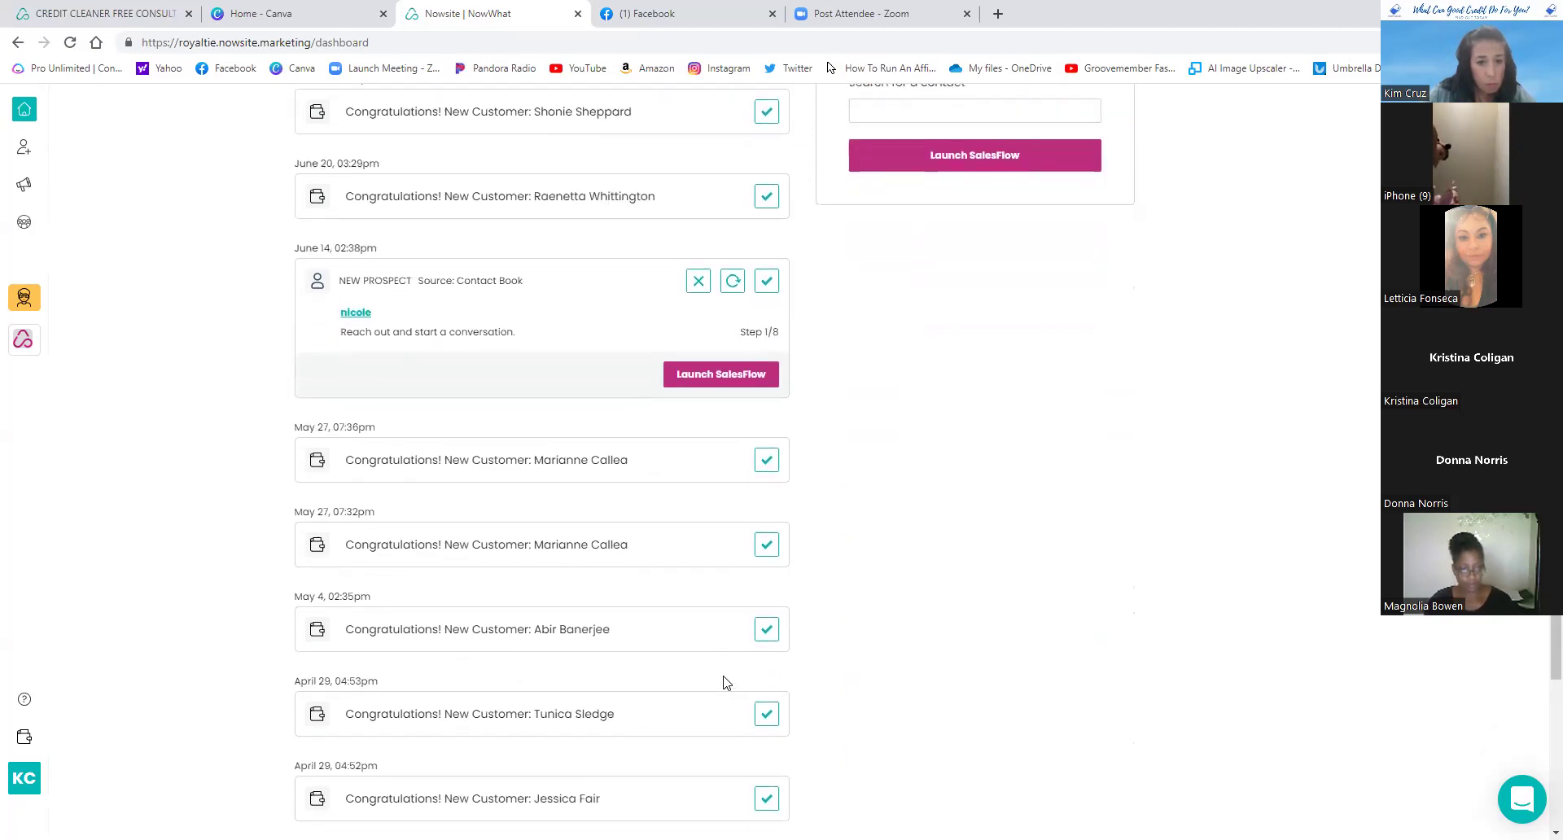
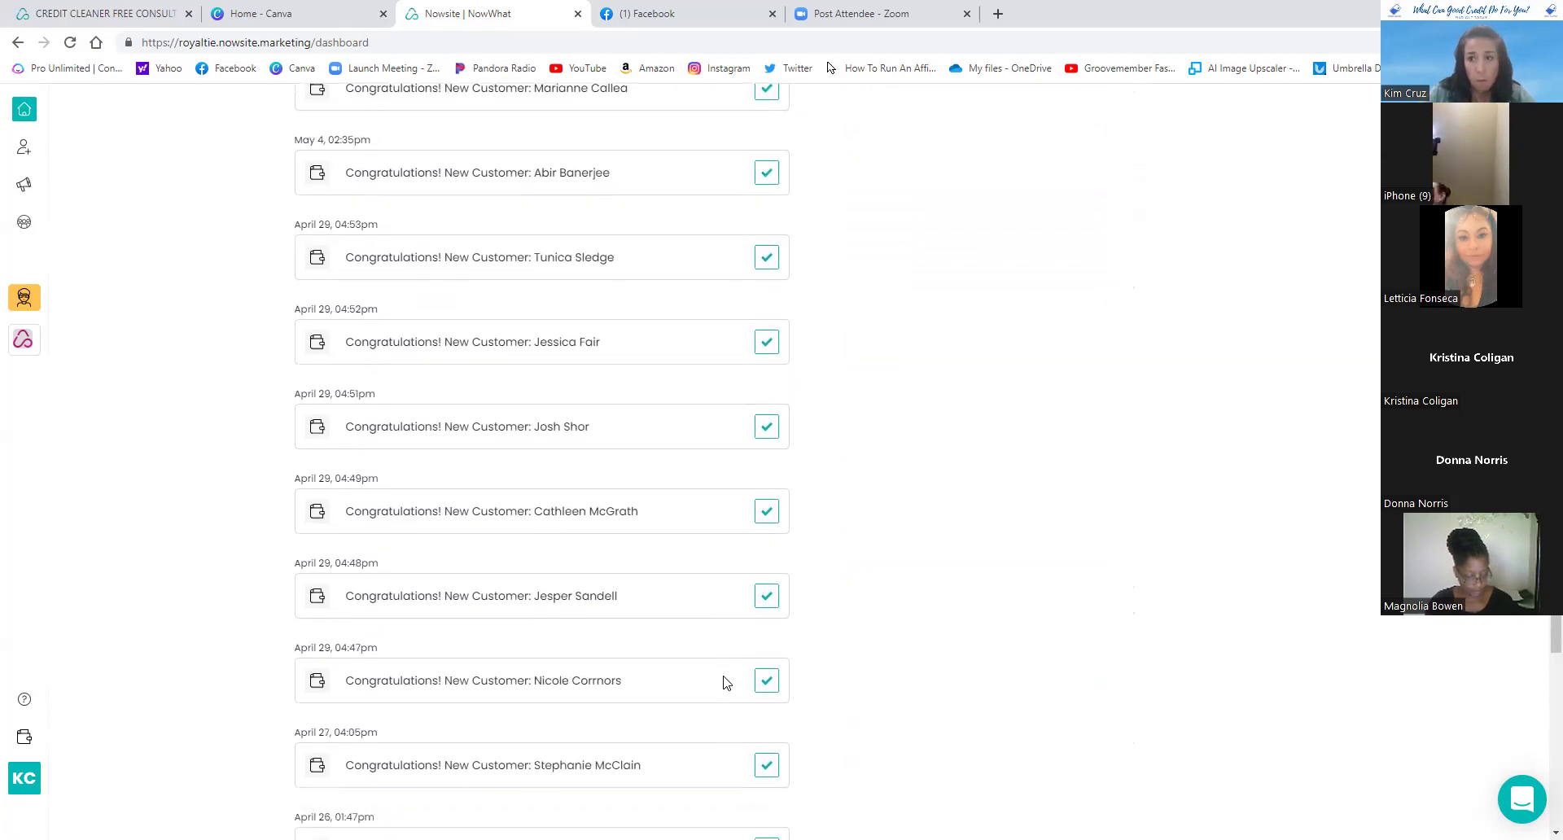
# - Check the free credit consultation page, then return to the Nowsite dashboard and reload it
pyautogui.scroll(-3, 727, 682)
pyautogui.scroll(-2, 727, 682)
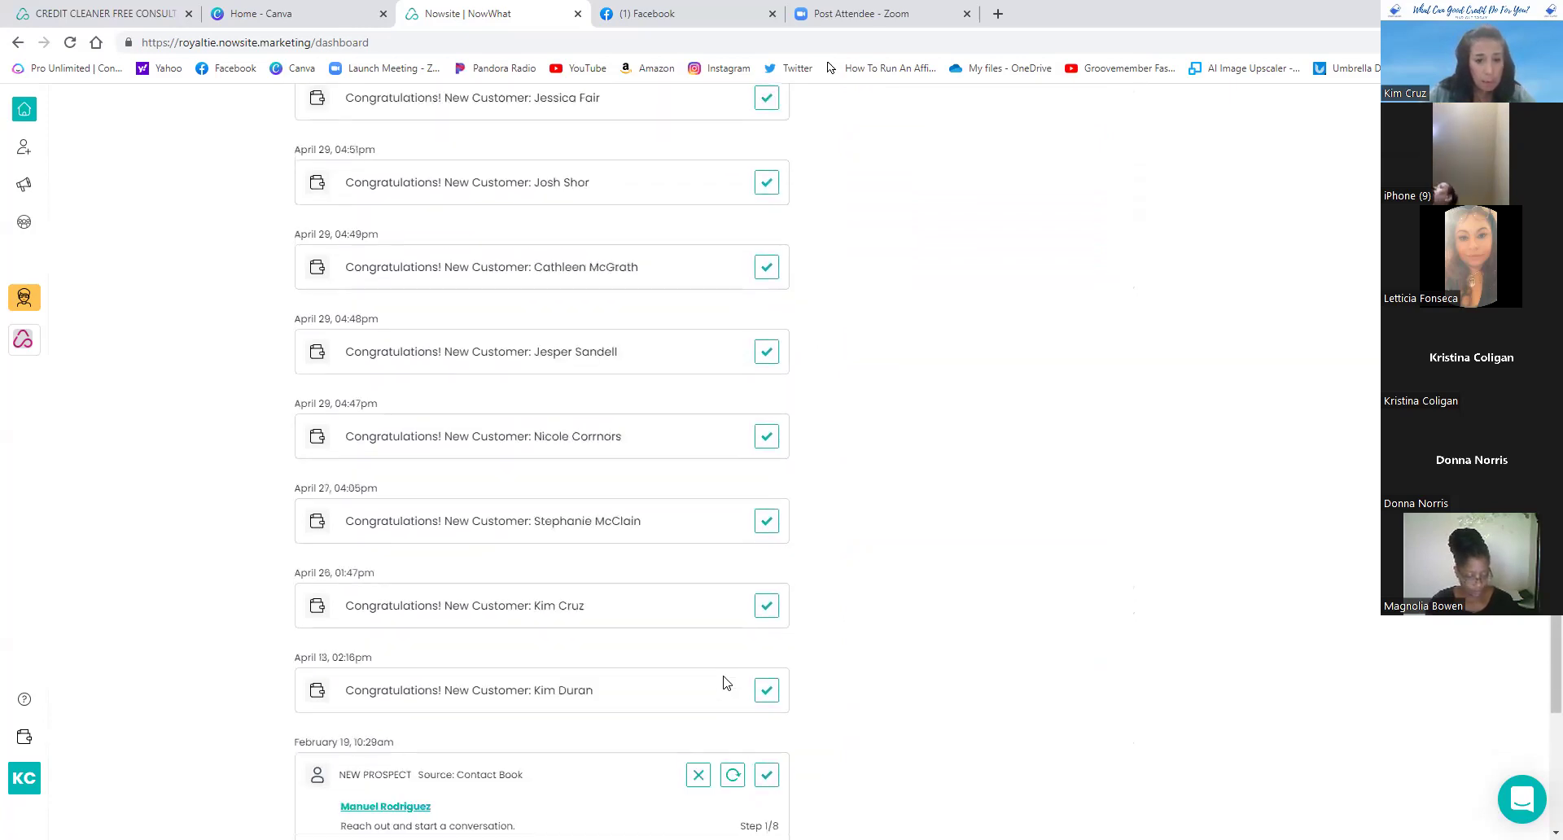
pyautogui.scroll(15, 727, 682)
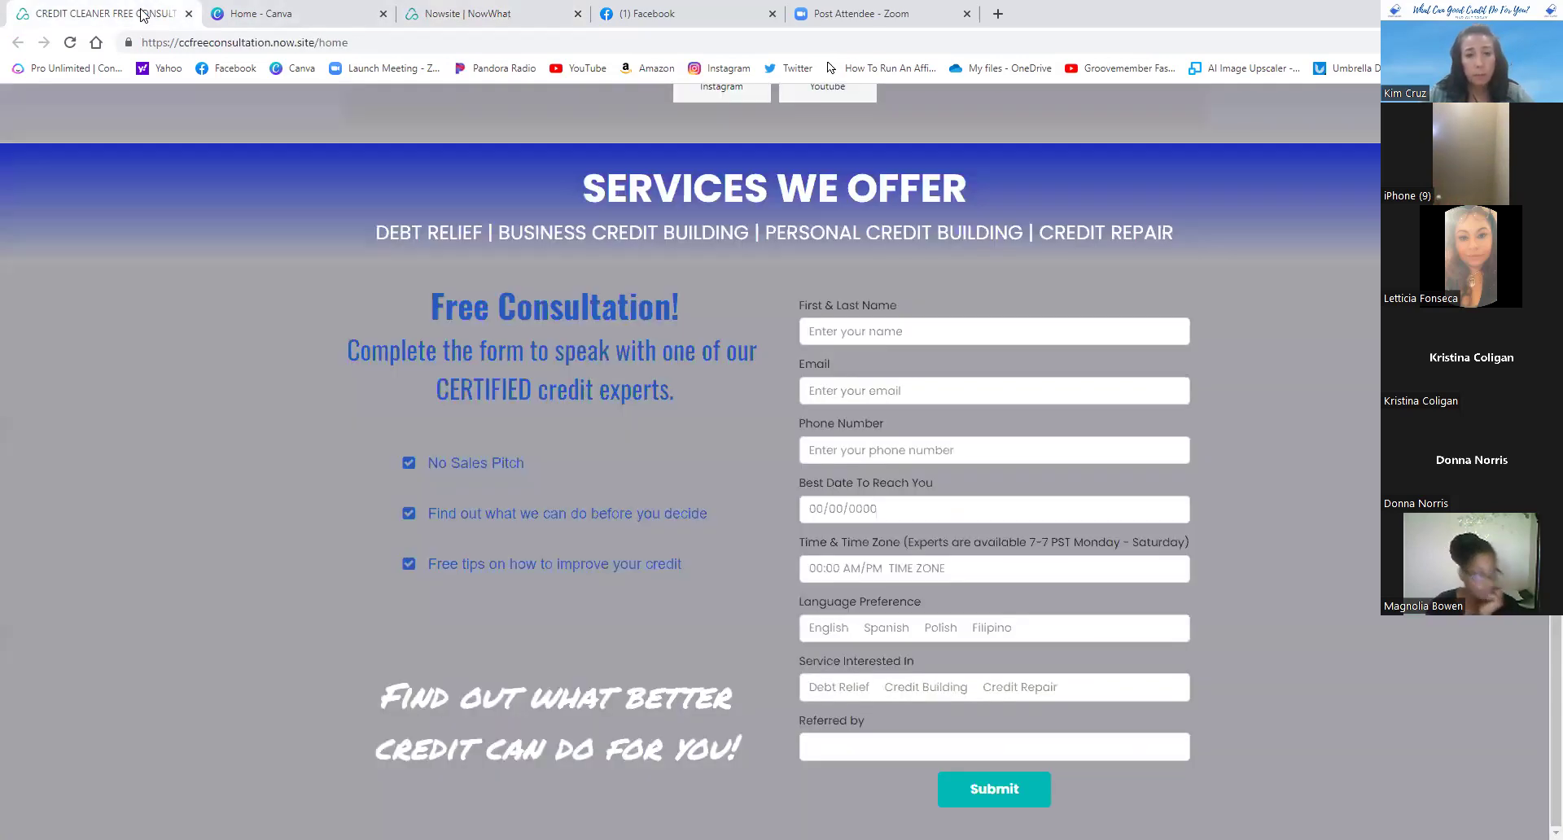
pyautogui.click(140, 13)
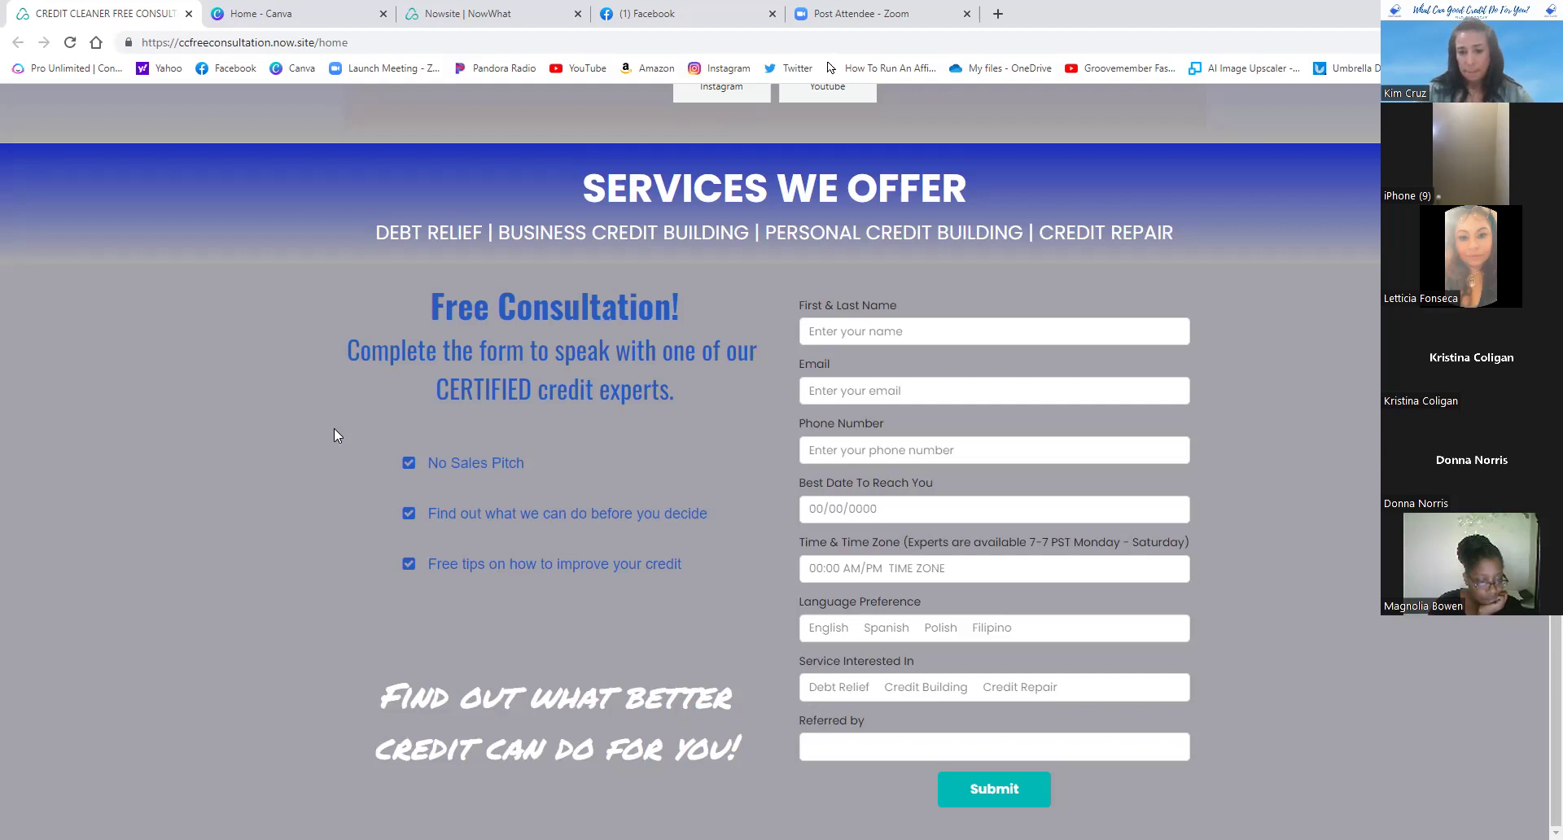
pyautogui.click(480, 14)
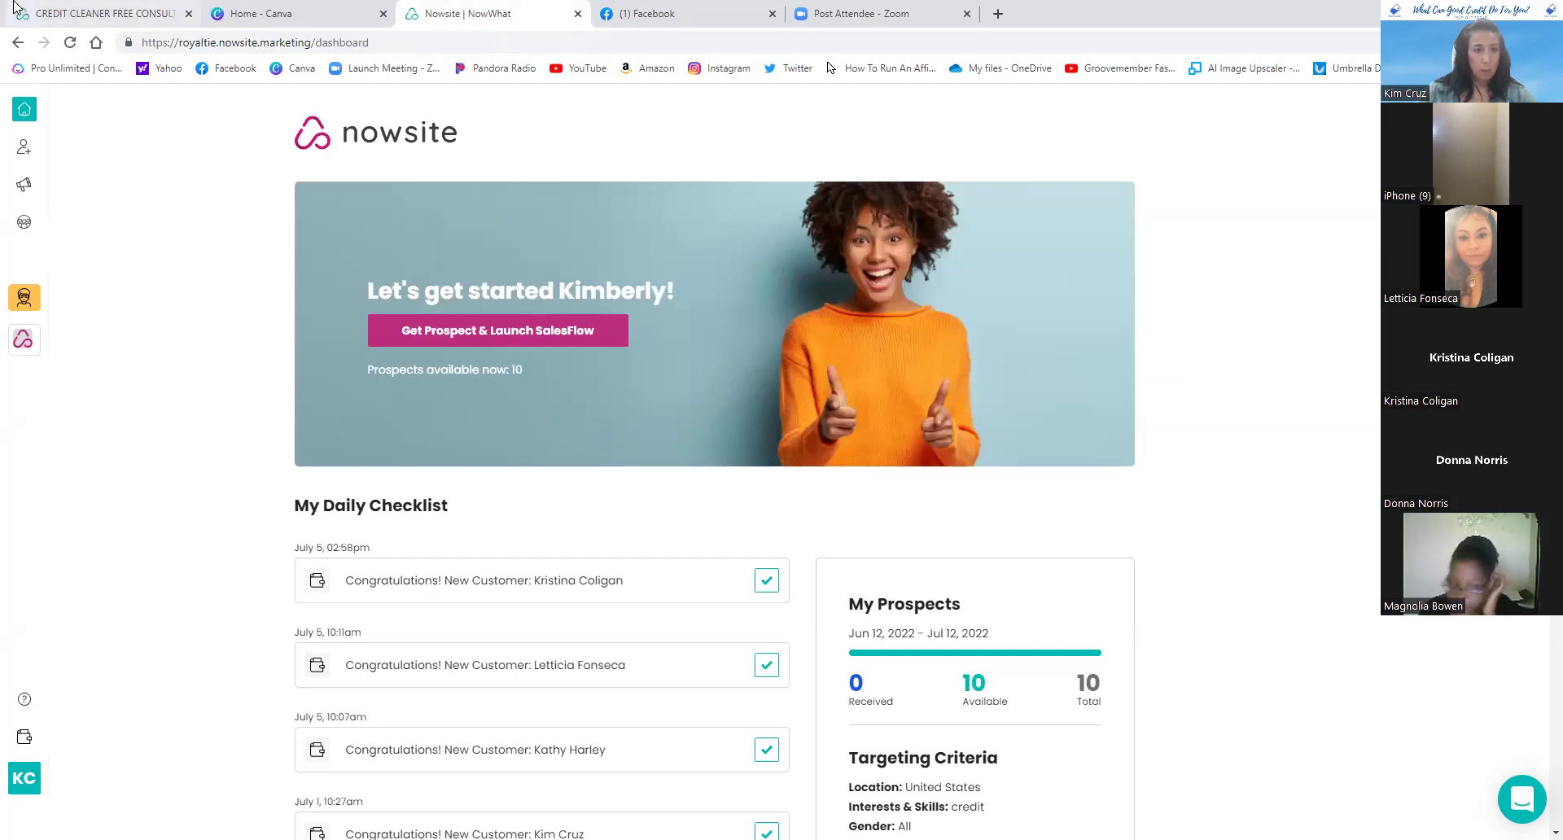
pyautogui.click(70, 42)
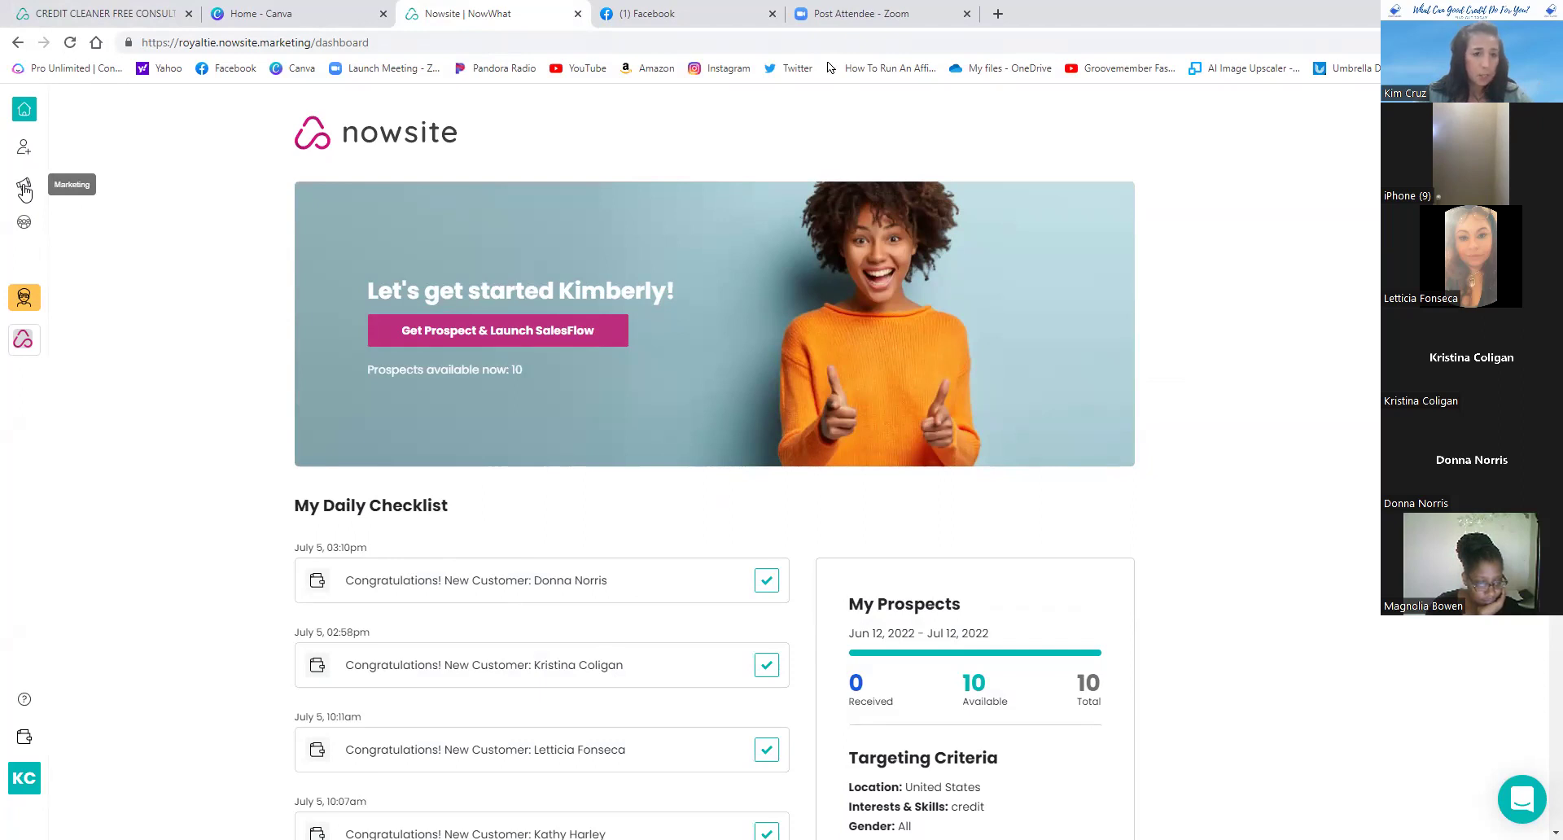
# - Go to Marketing > Websites and show the options menu on the first website template card
pyautogui.click(24, 189)
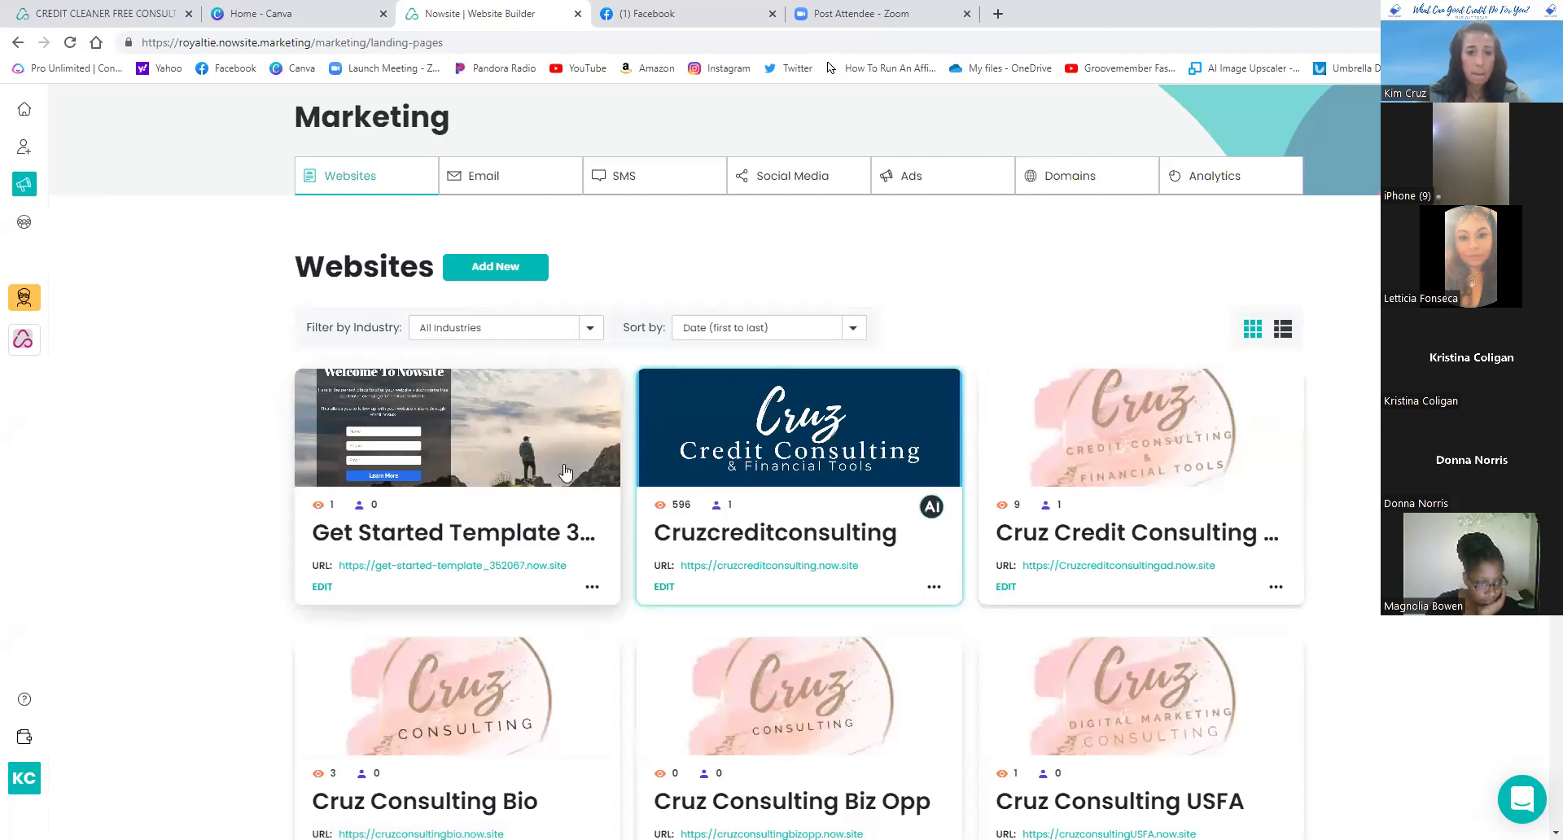
pyautogui.scroll(-1, 562, 464)
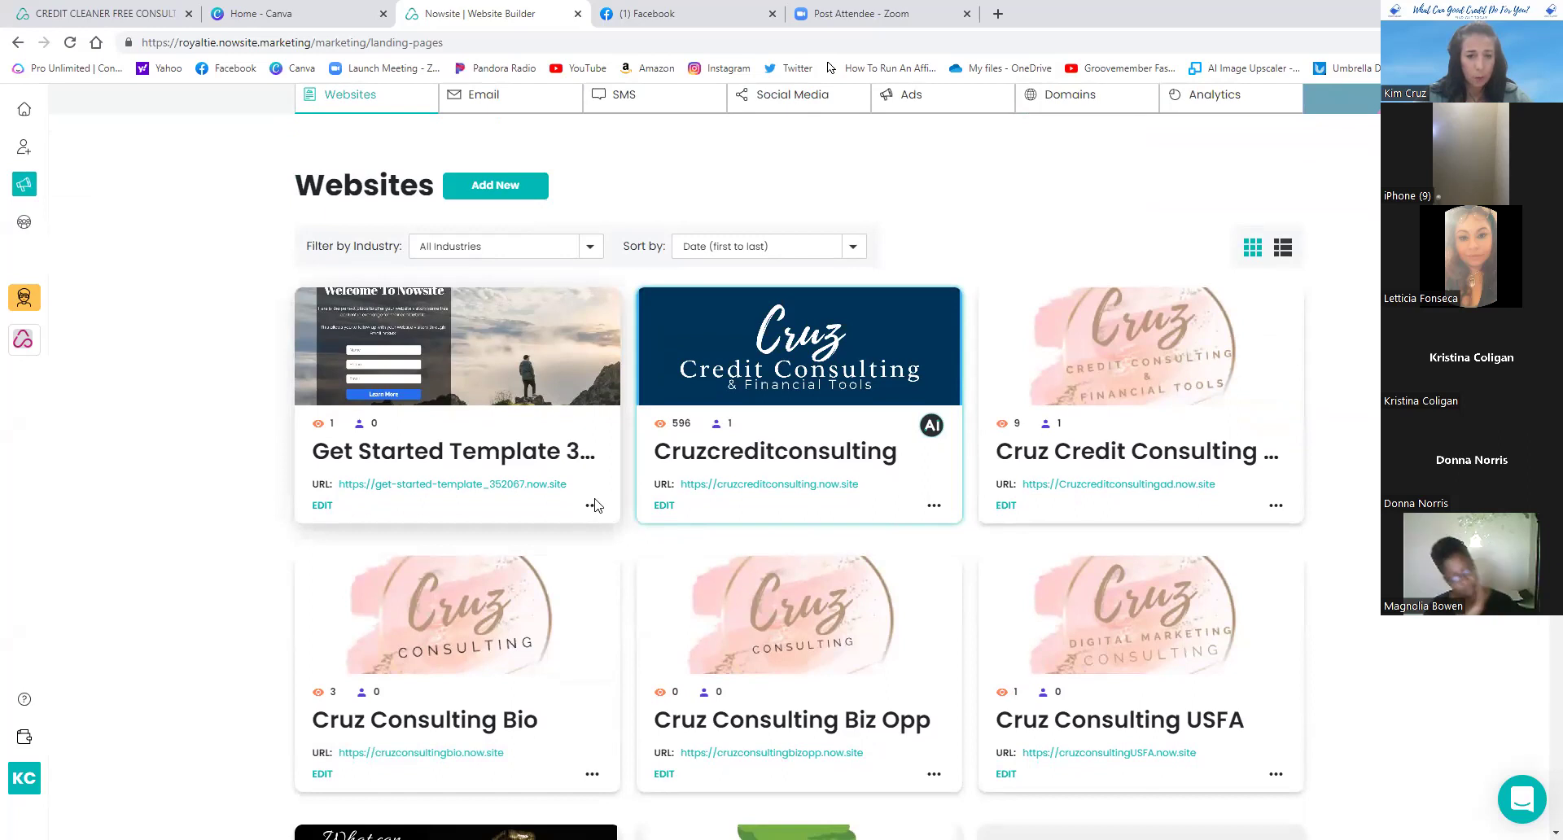
pyautogui.click(591, 506)
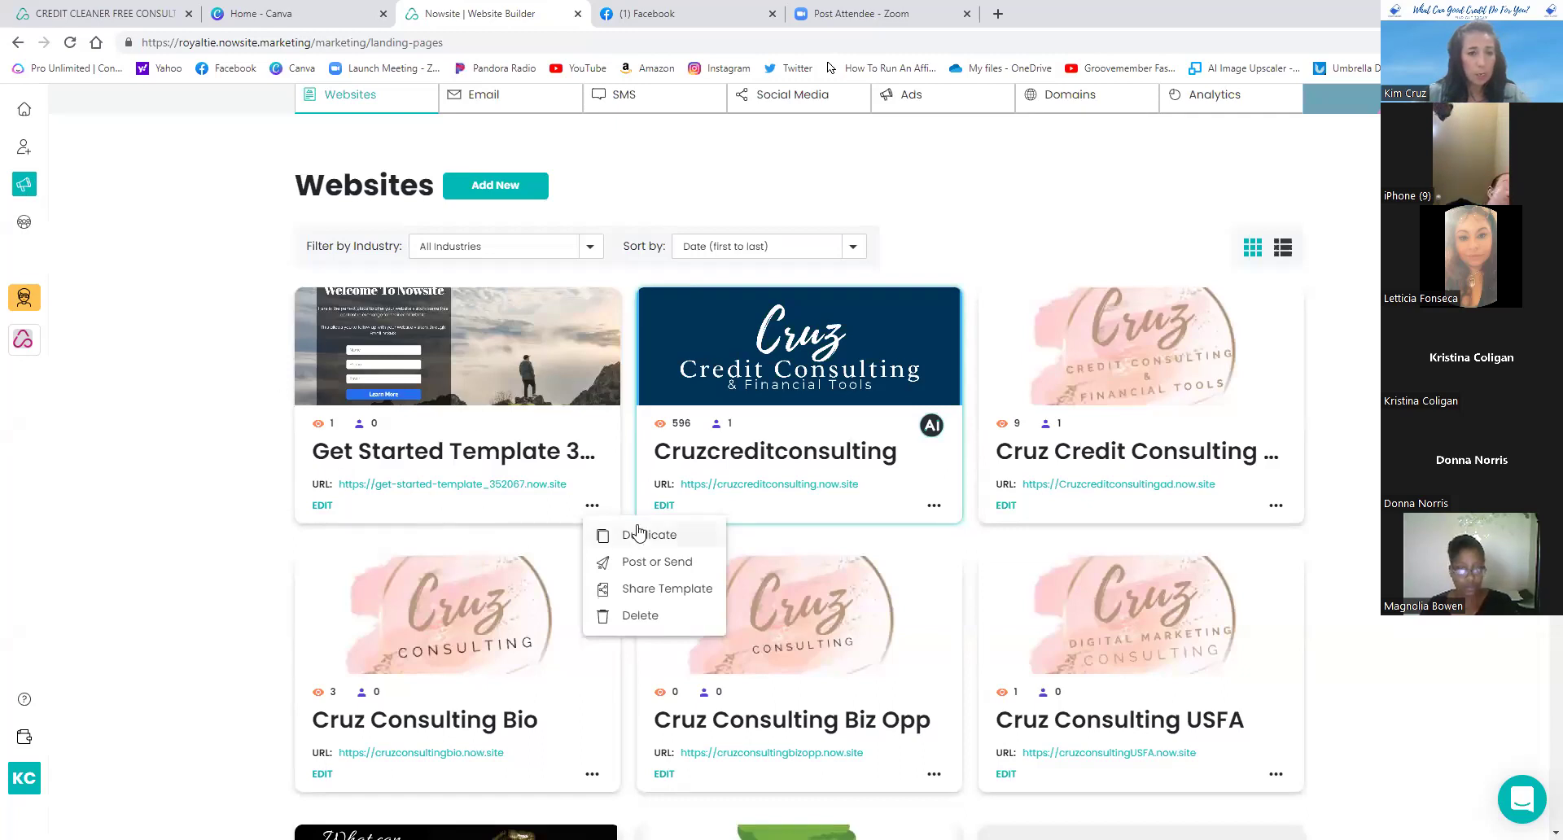
pyautogui.click(592, 506)
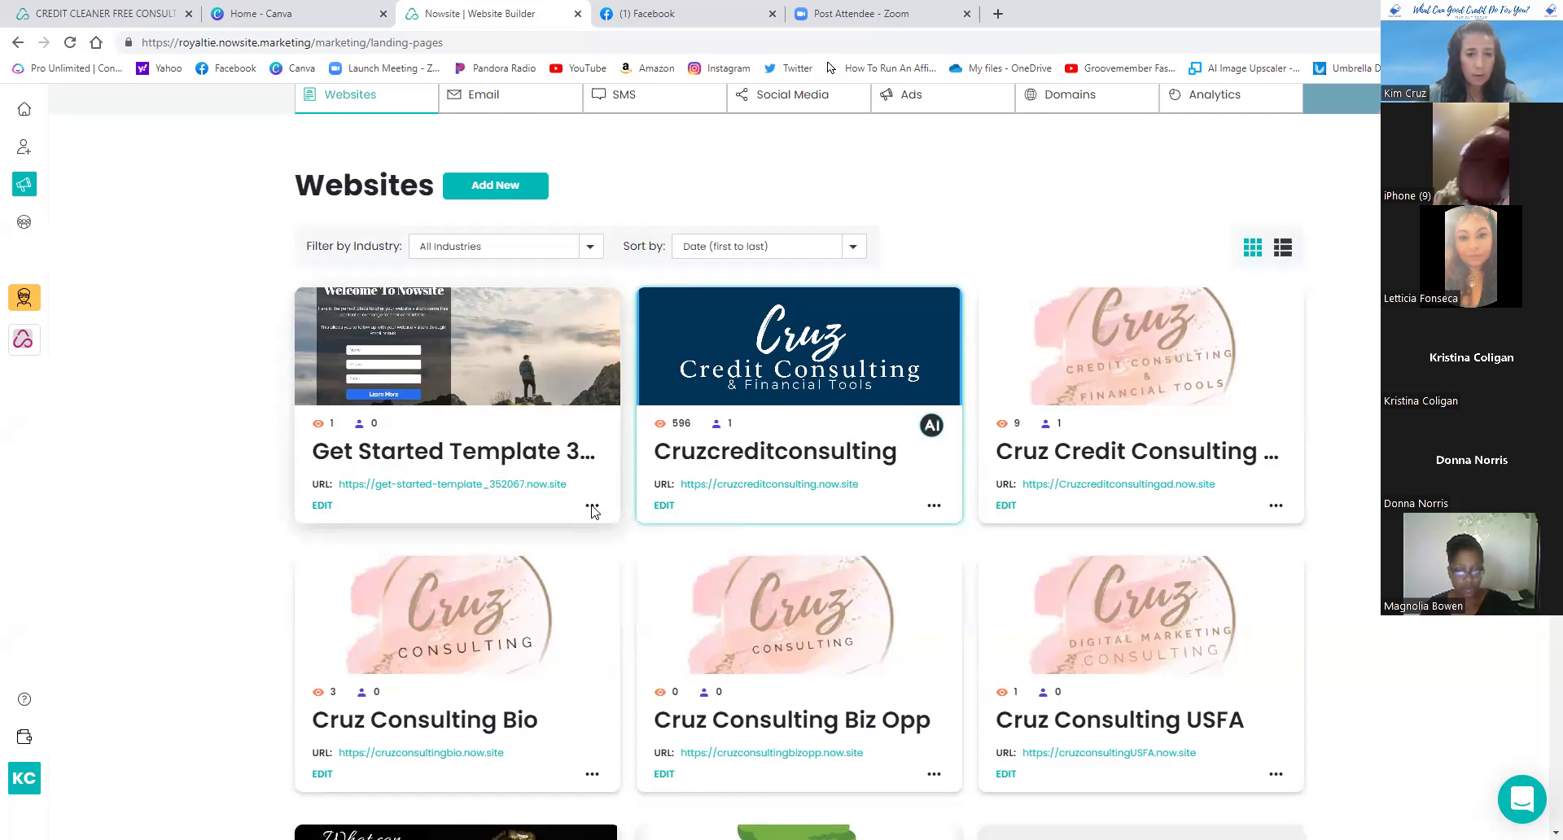
pyautogui.click(592, 507)
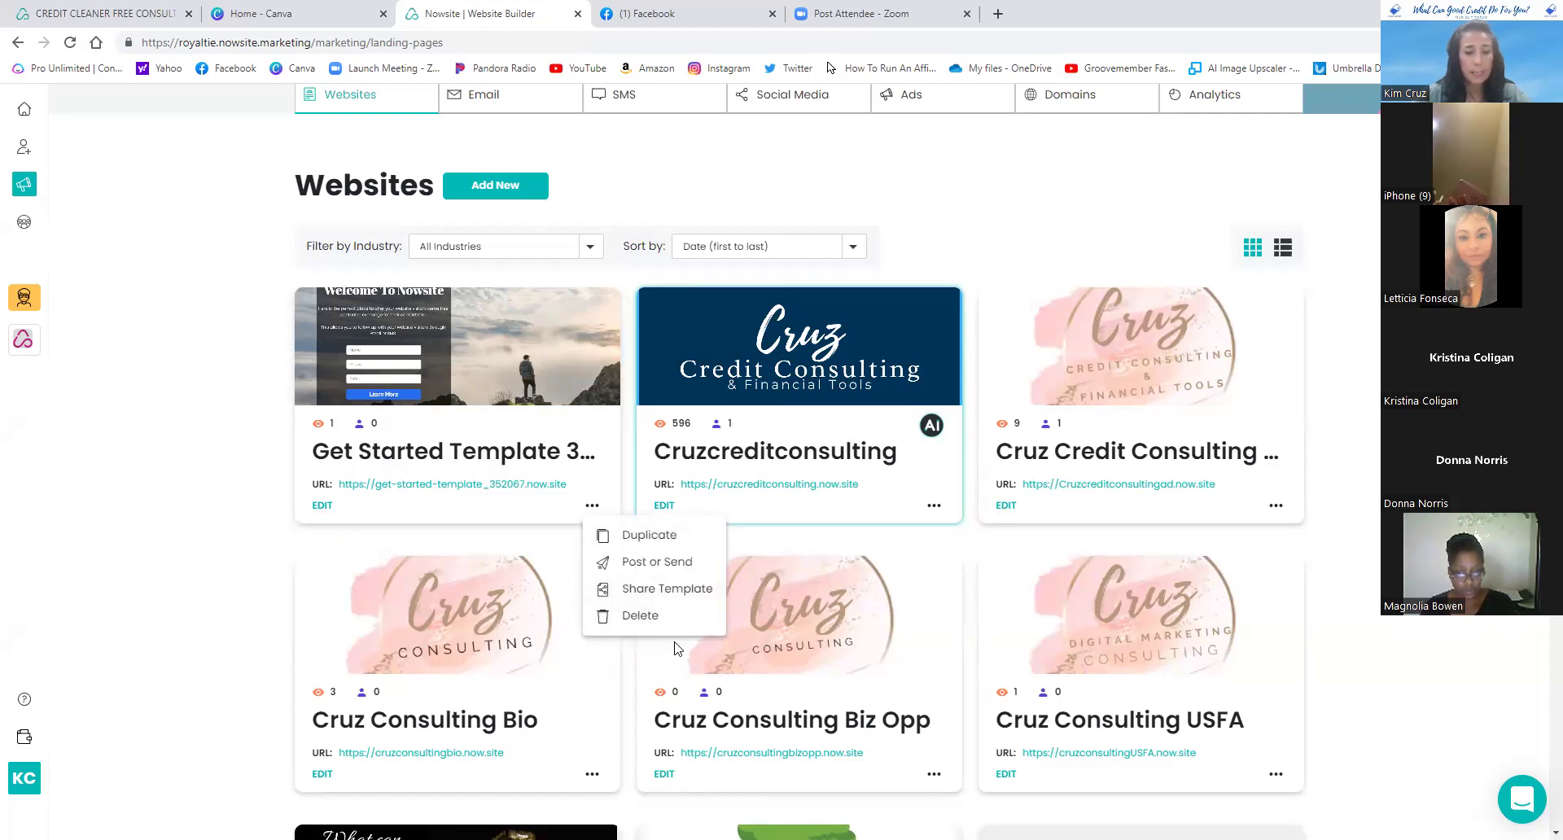
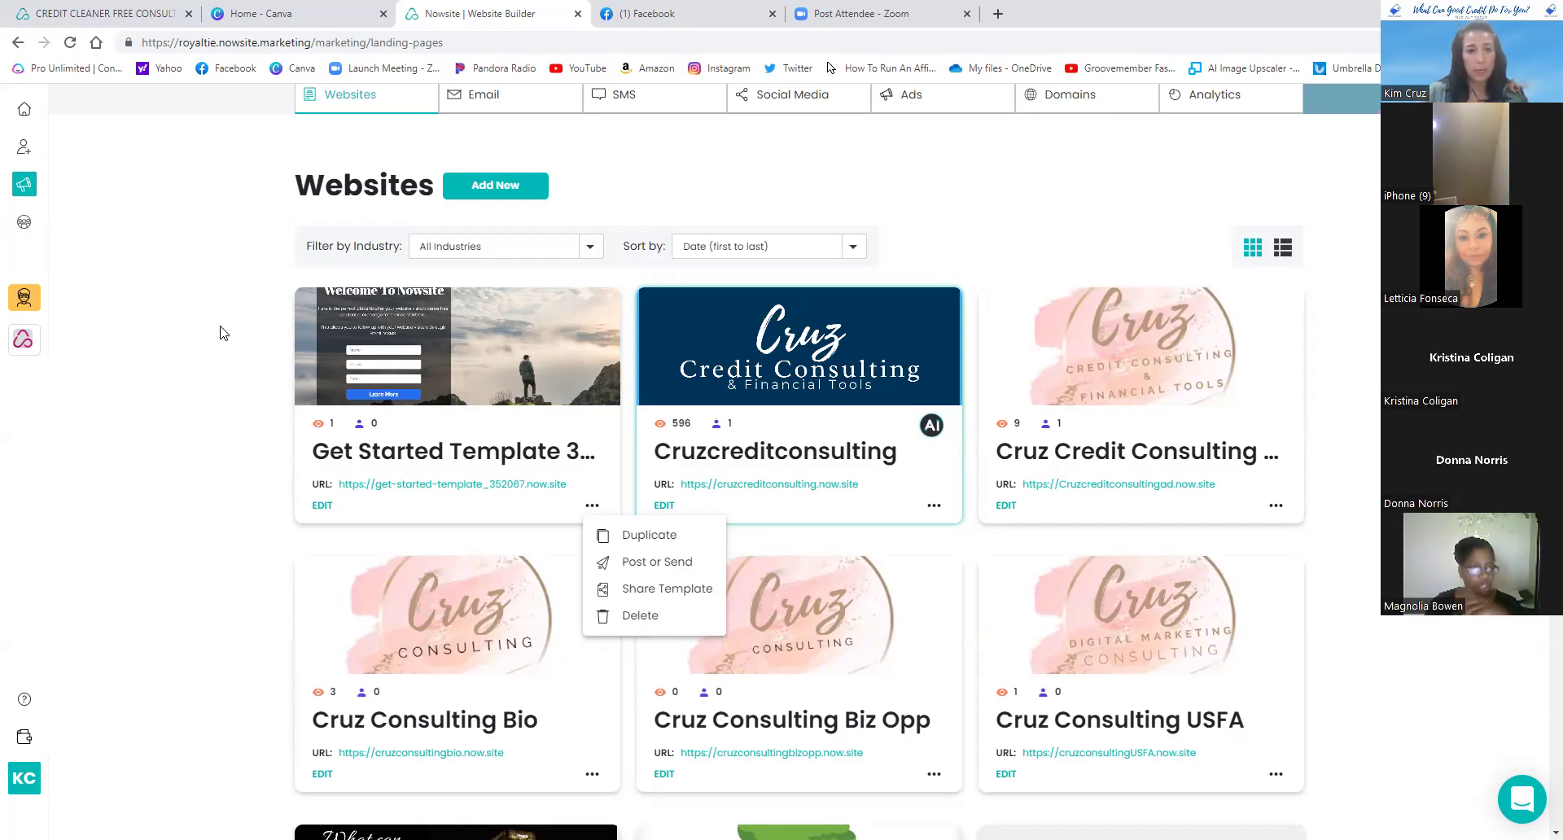
# - Scroll to the CREDIT CLEANER FREE CONSULTATION card and choose Share Template from its menu
pyautogui.scroll(-5, 182, 329)
pyautogui.scroll(-16, 183, 330)
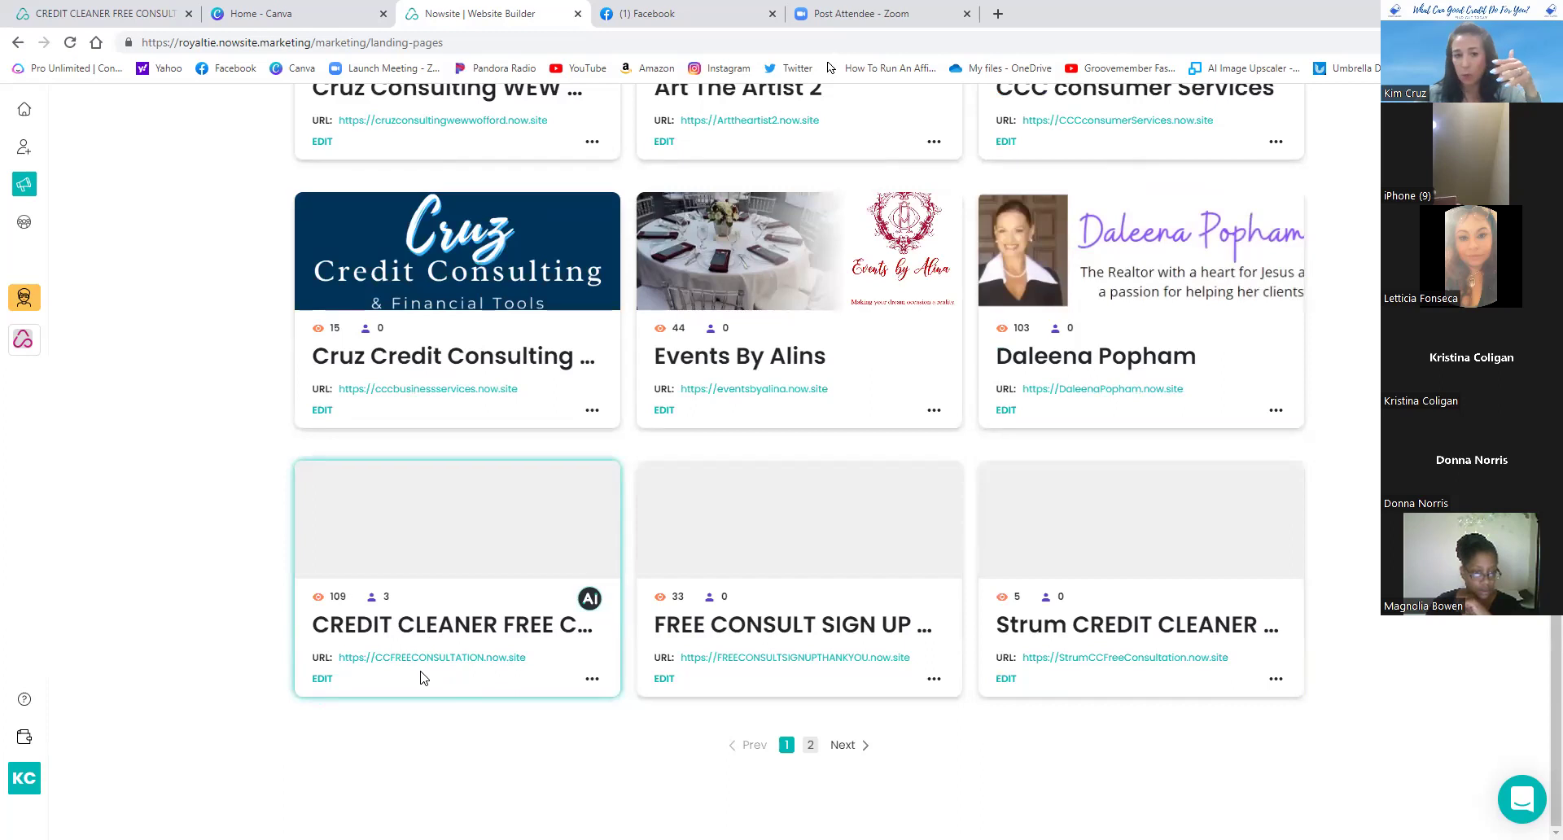
pyautogui.click(594, 680)
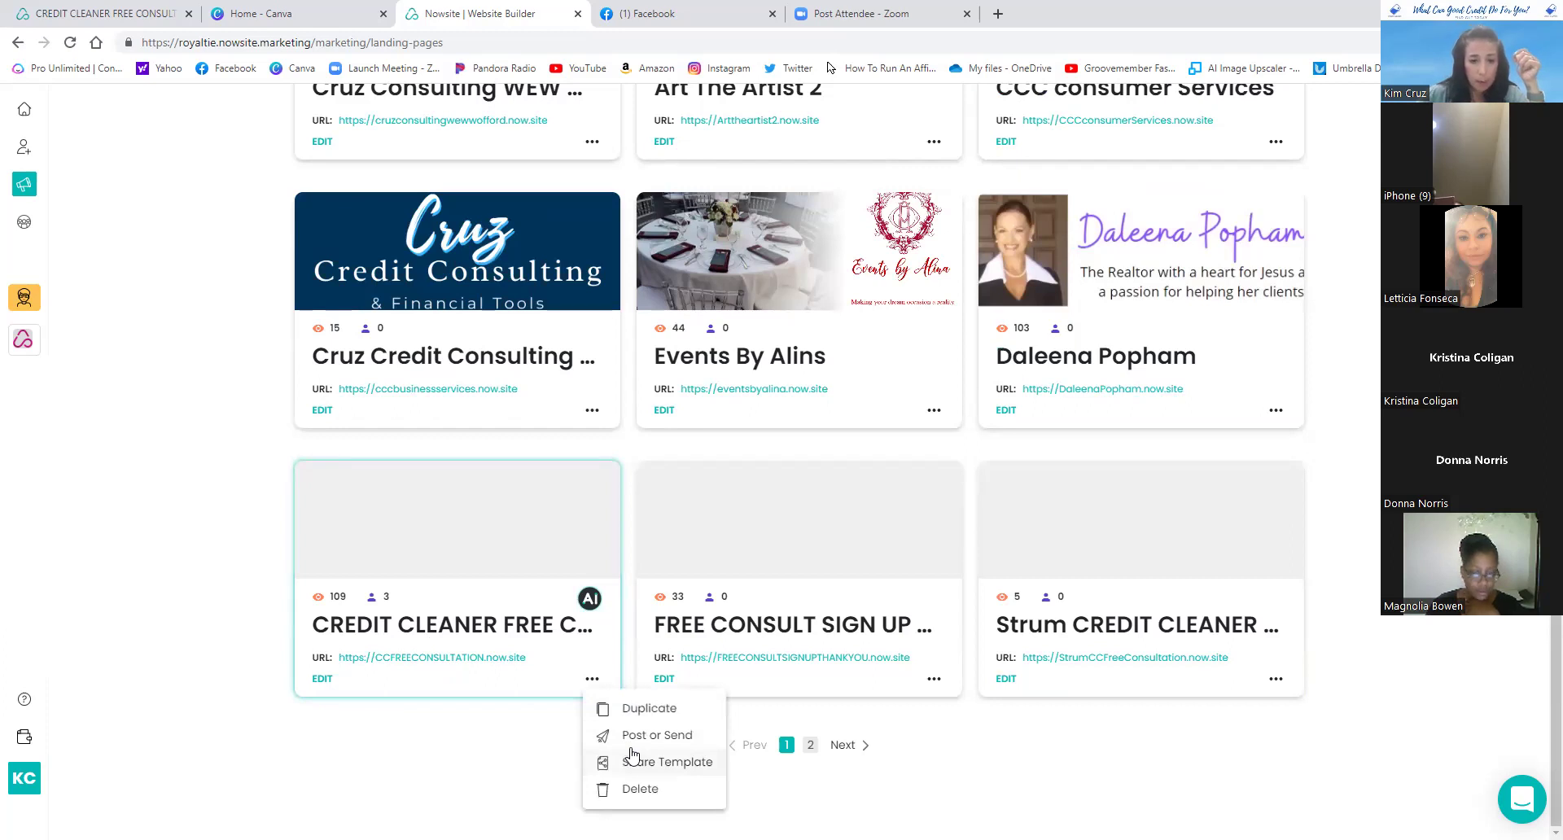
pyautogui.click(632, 762)
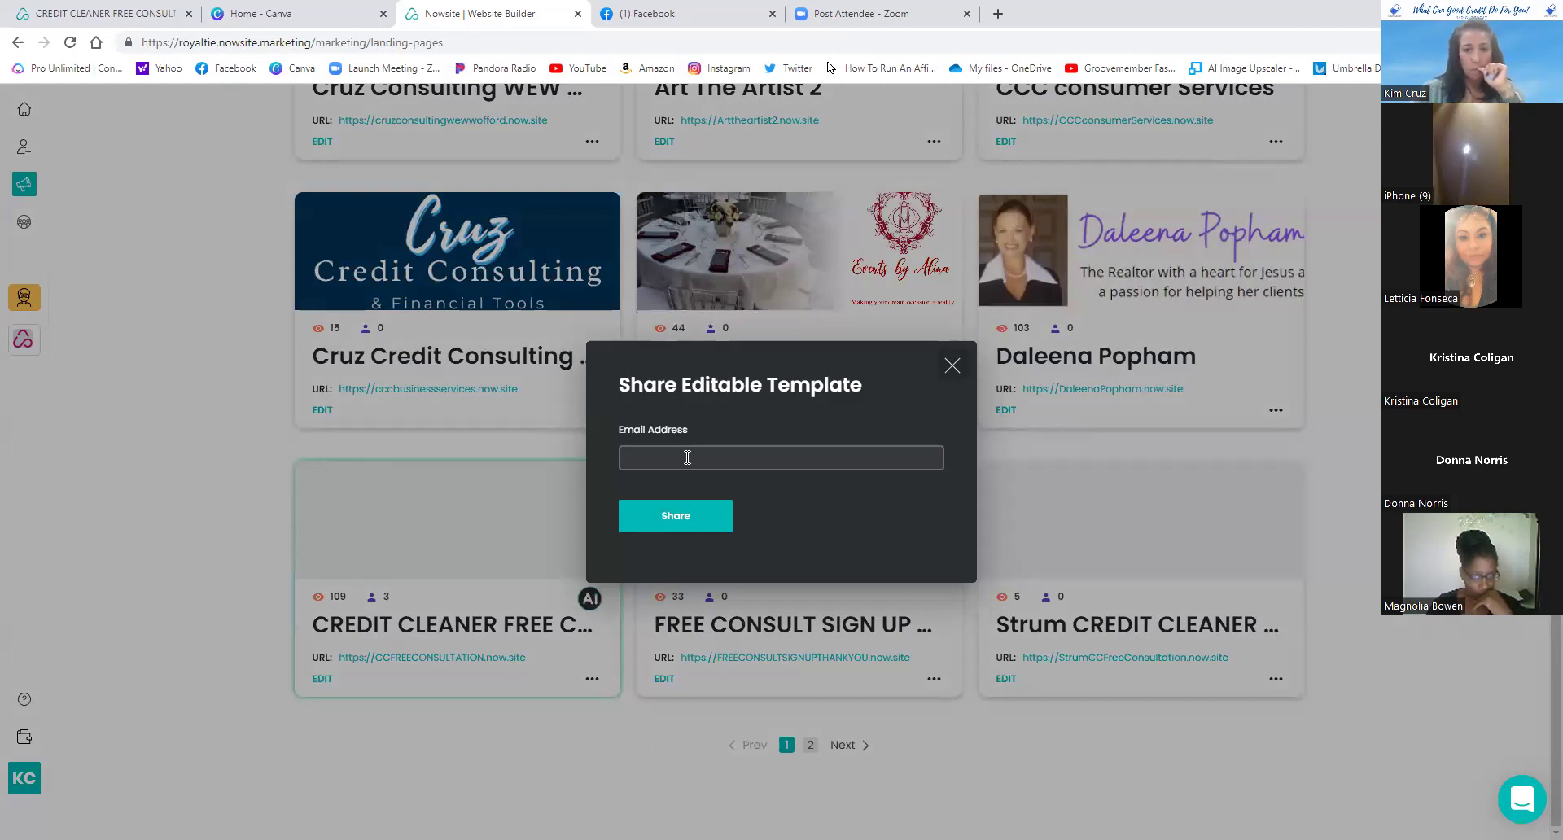
# - Share the template as an editable copy with the attendee's e-mail address
pyautogui.click(687, 457)
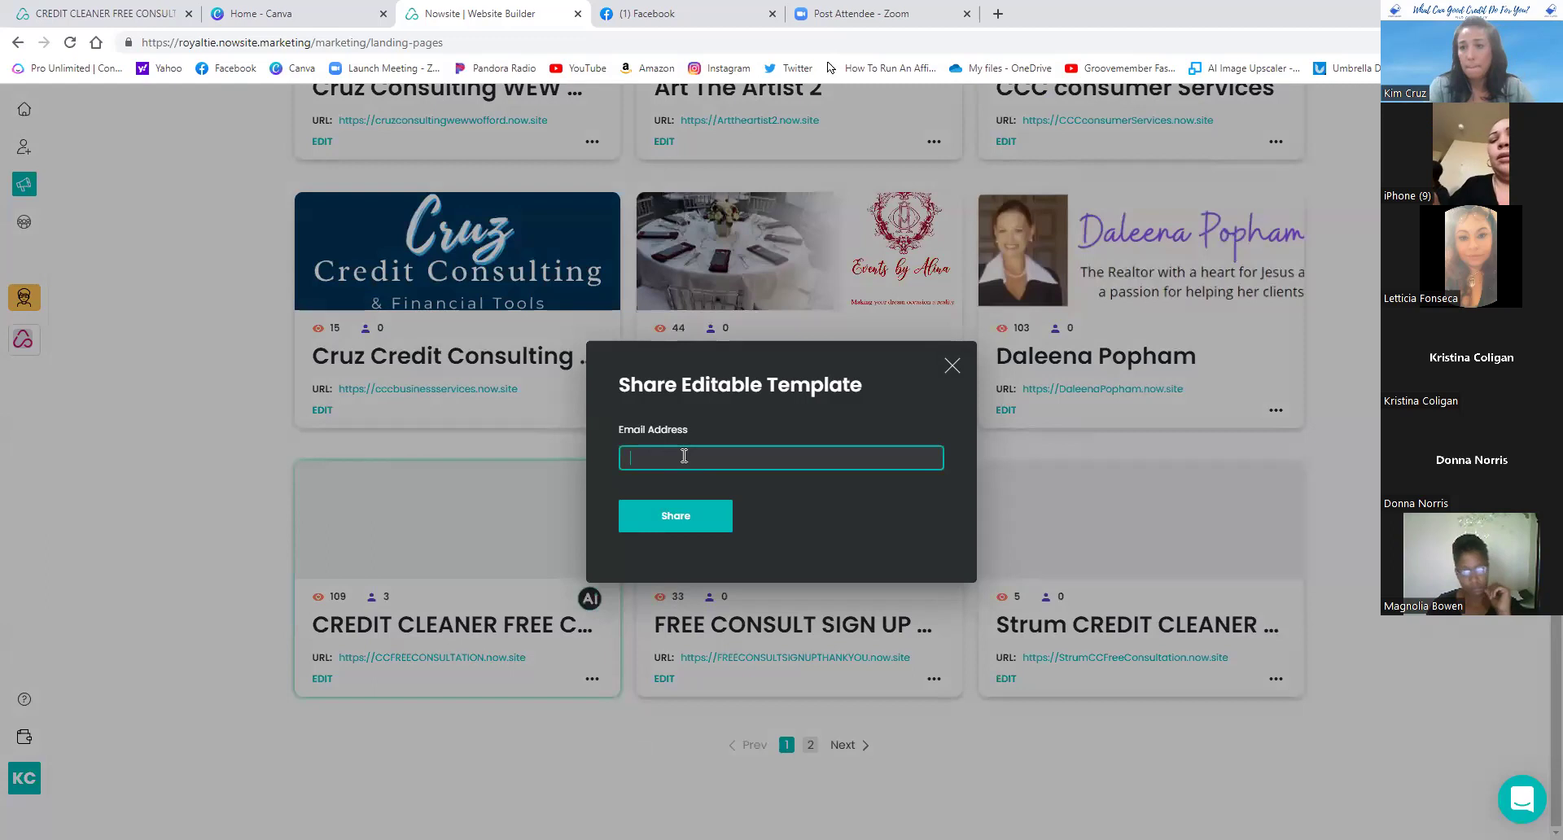
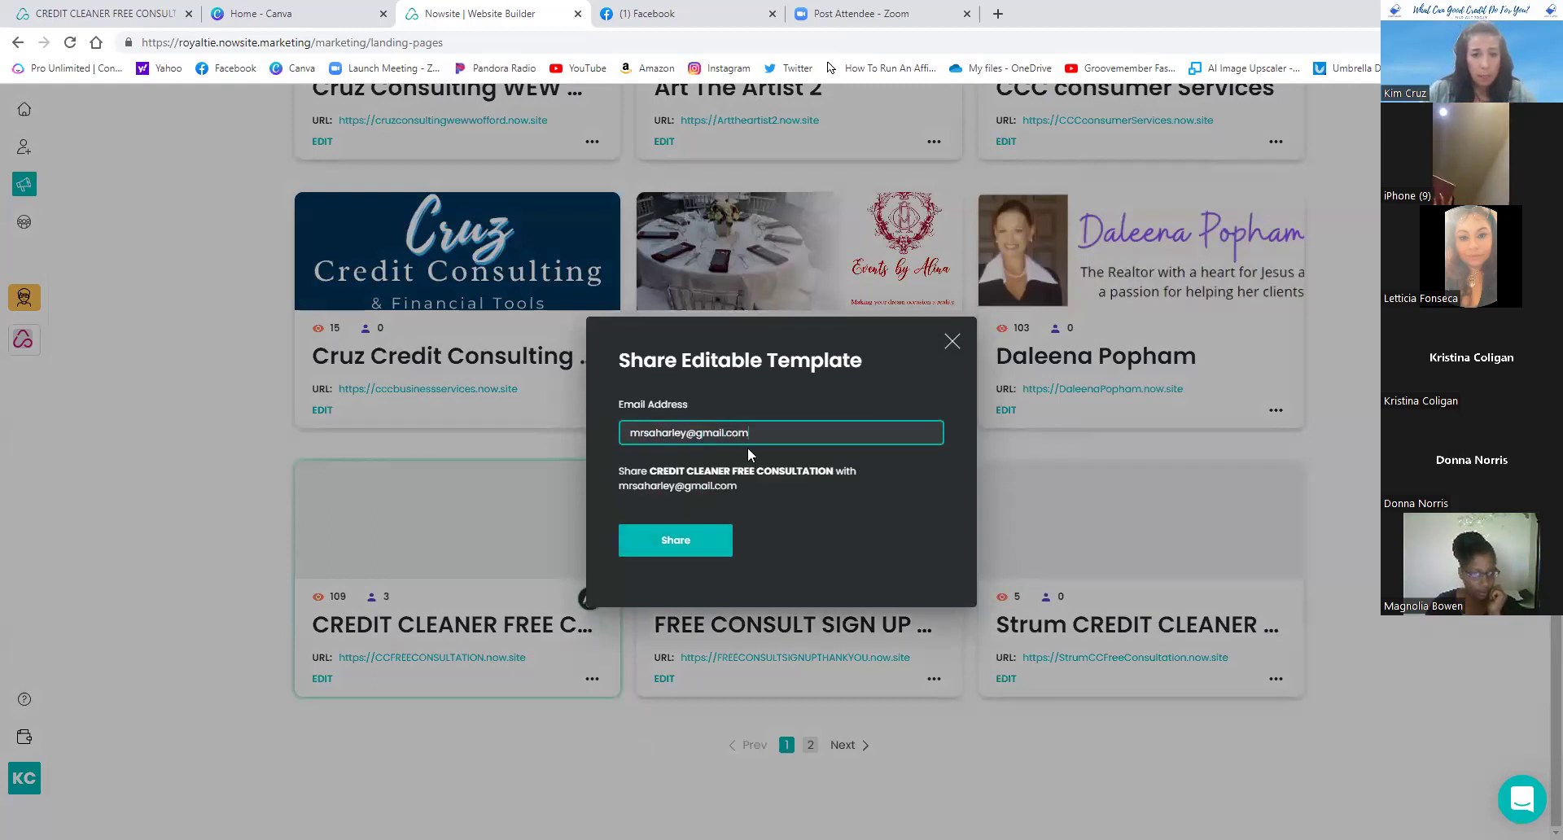
pyautogui.click(689, 543)
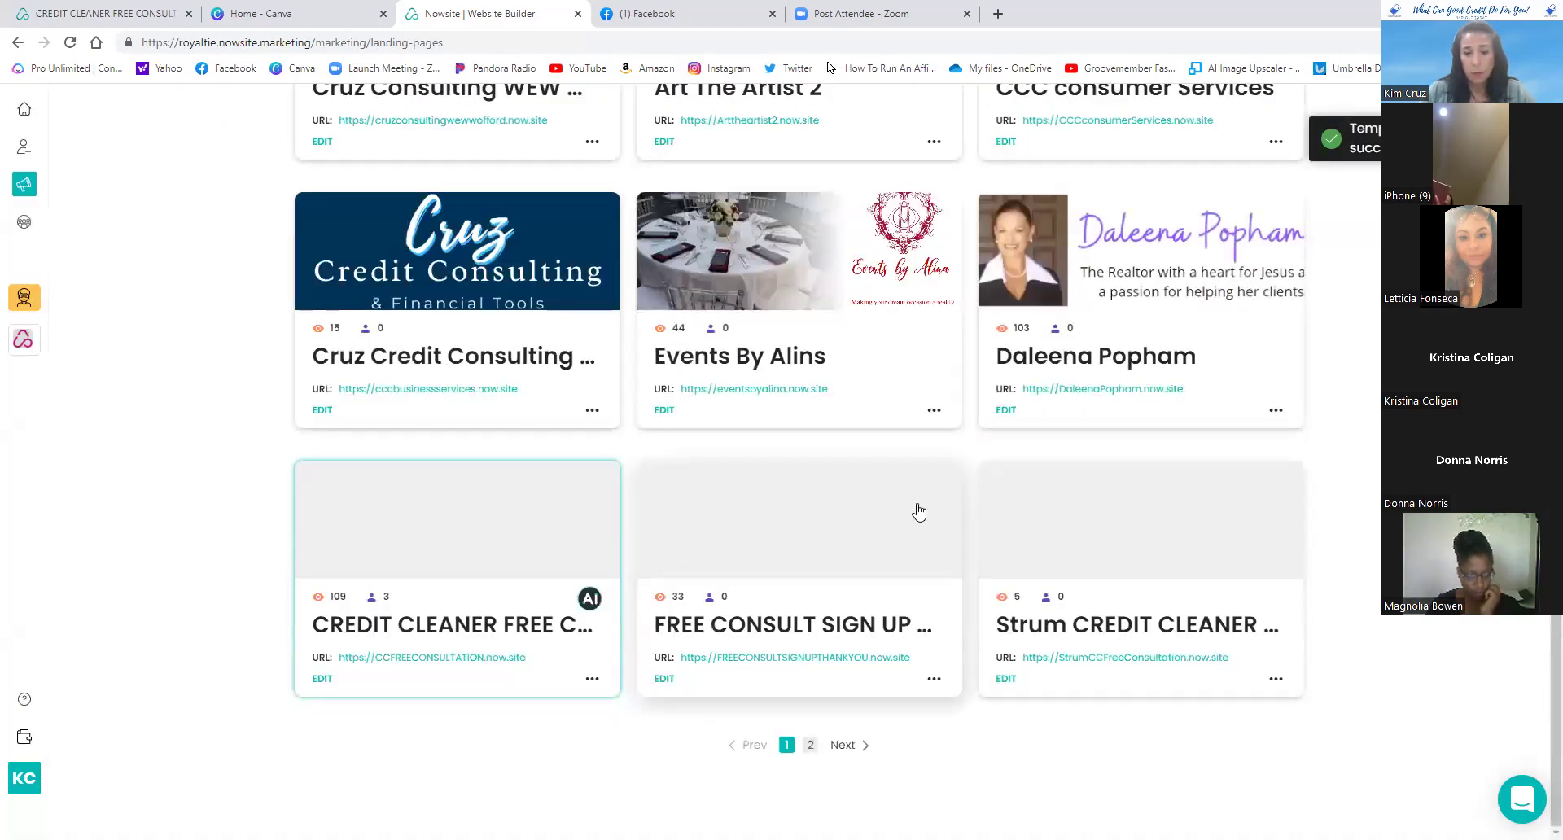
pyautogui.click(592, 681)
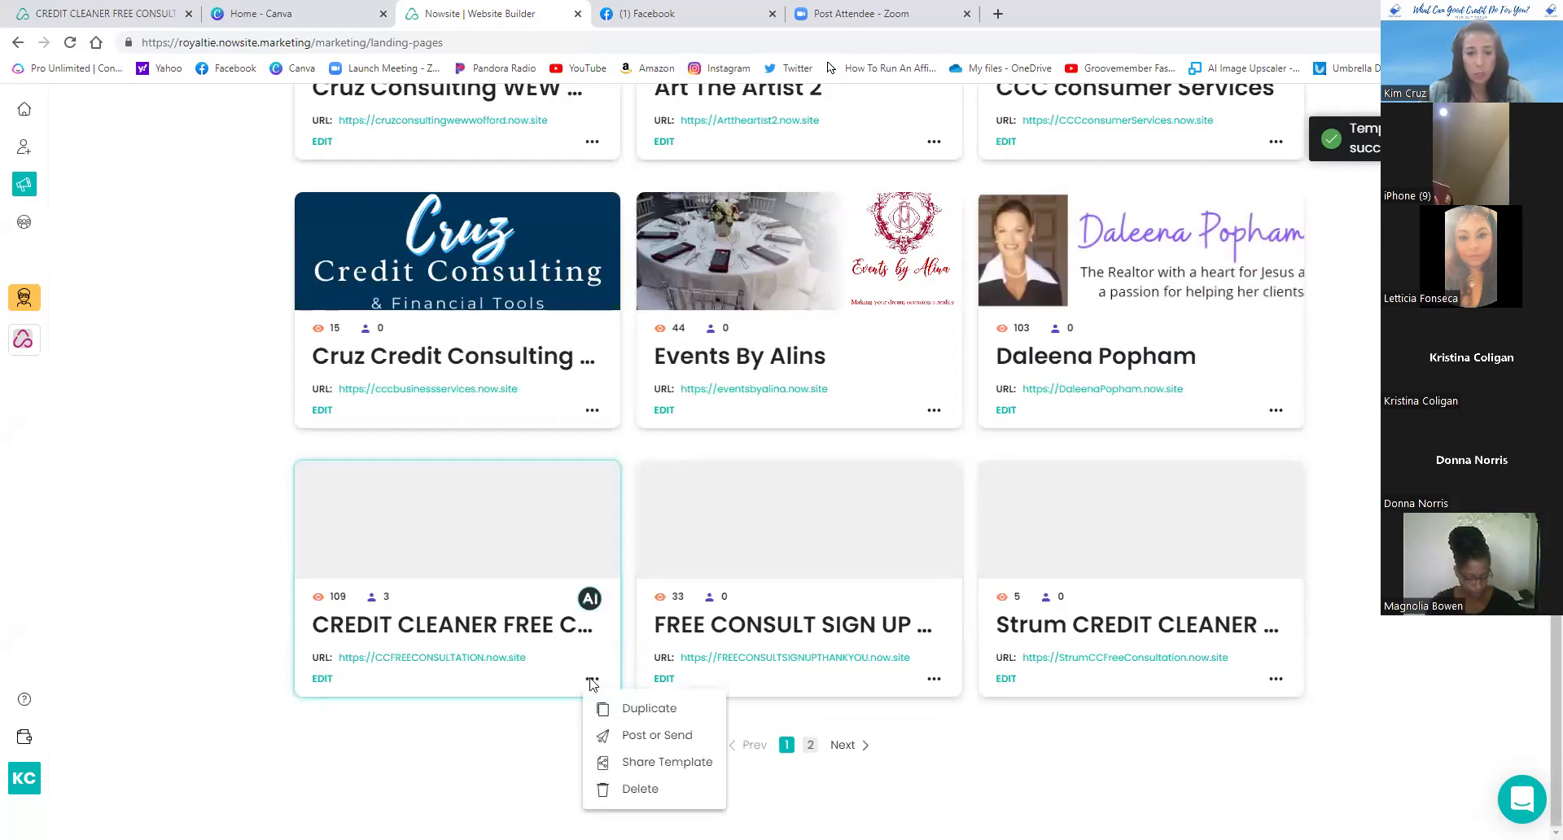
# - Try submitting the share form with no e-mail, then close it
pyautogui.click(636, 759)
pyautogui.click(744, 455)
pyautogui.click(744, 454)
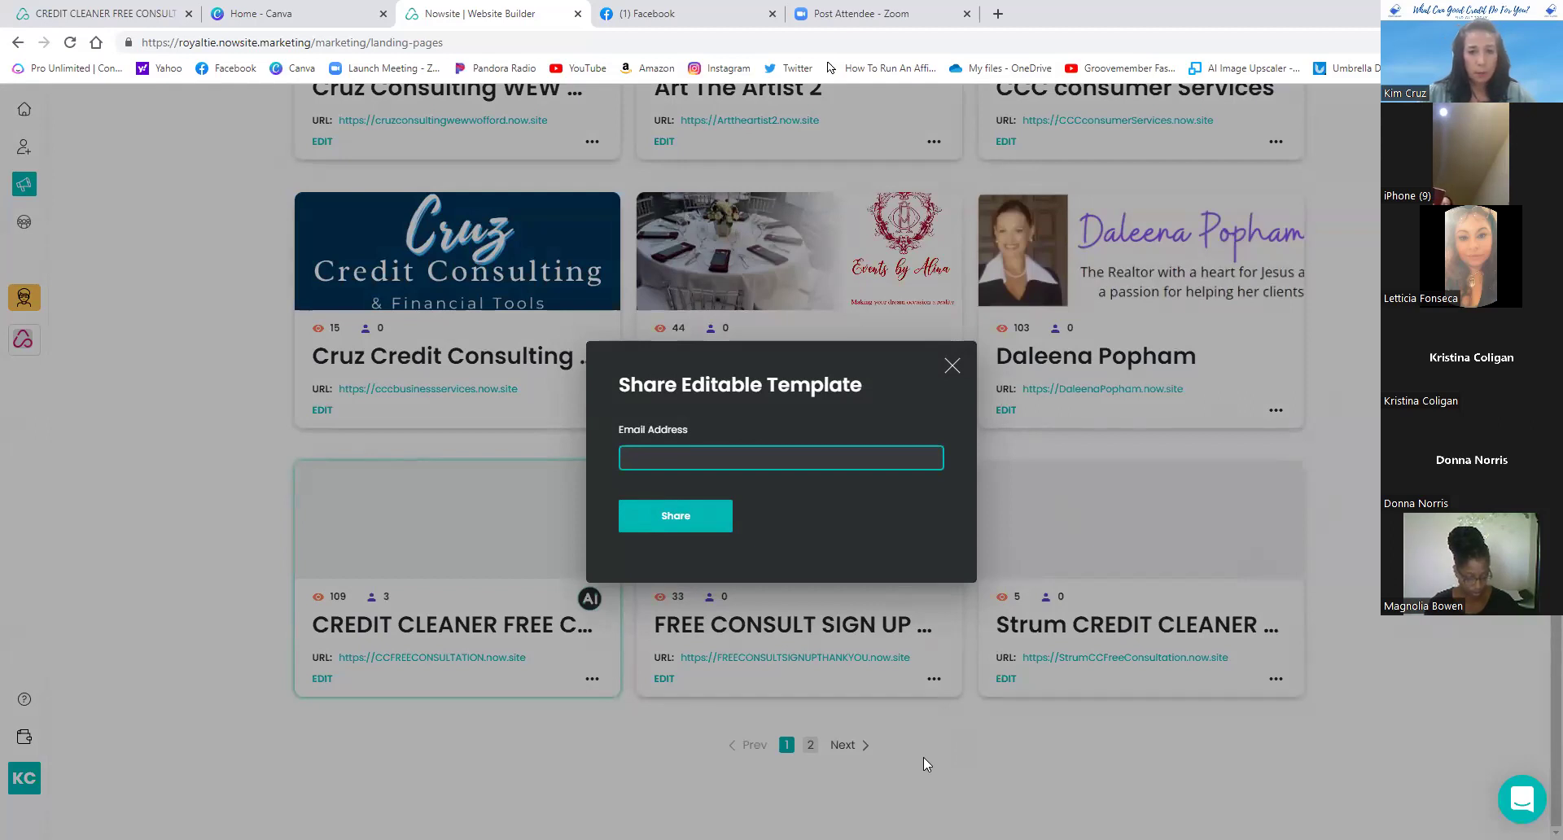
pyautogui.press('Return')
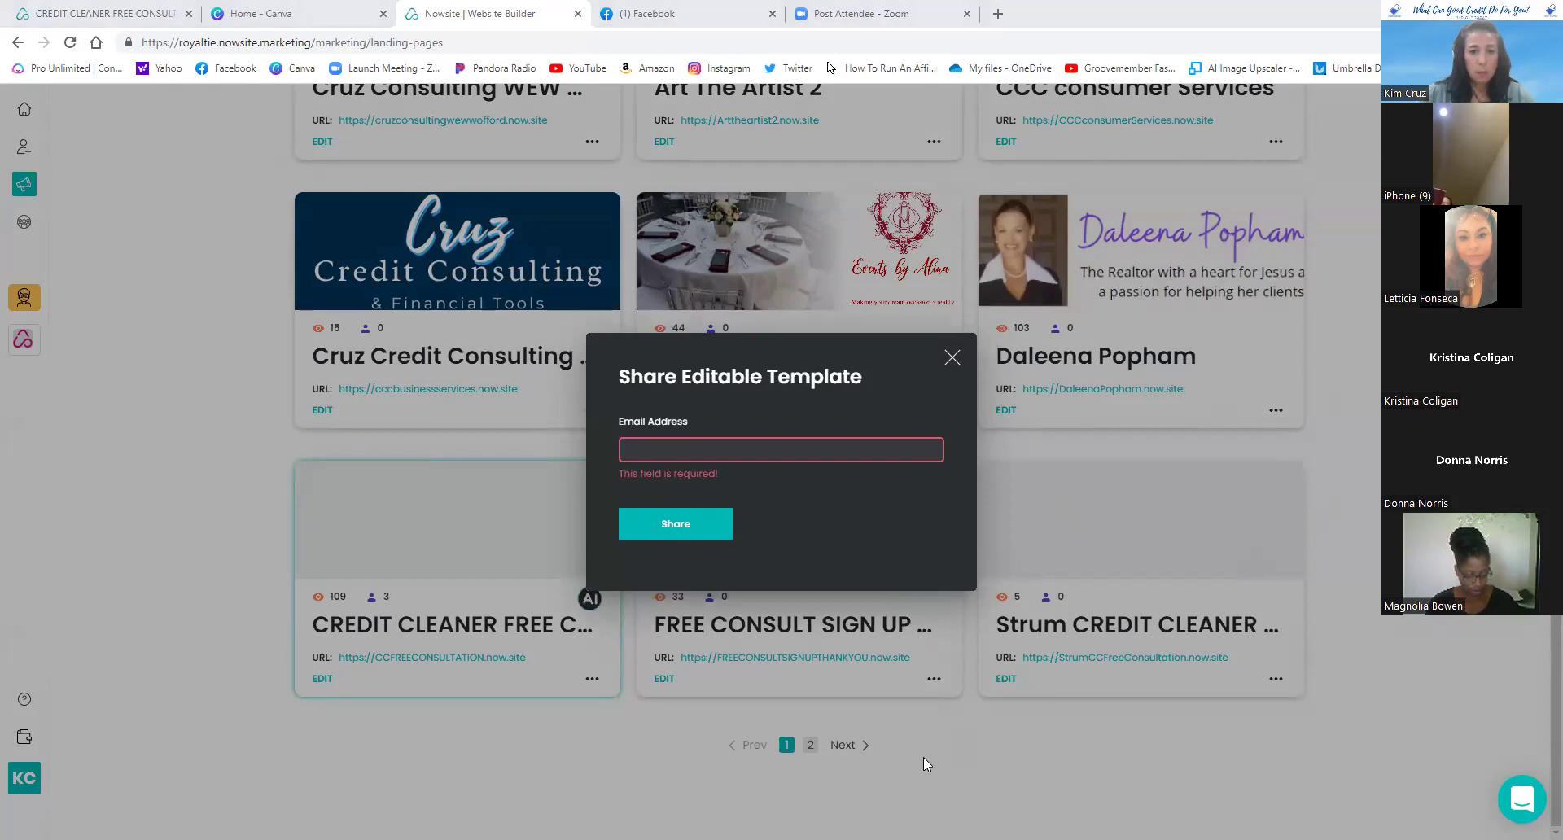
pyautogui.click(584, 679)
# - Share the template again, pasting the second attendee's e-mail address
pyautogui.click(591, 678)
pyautogui.click(636, 762)
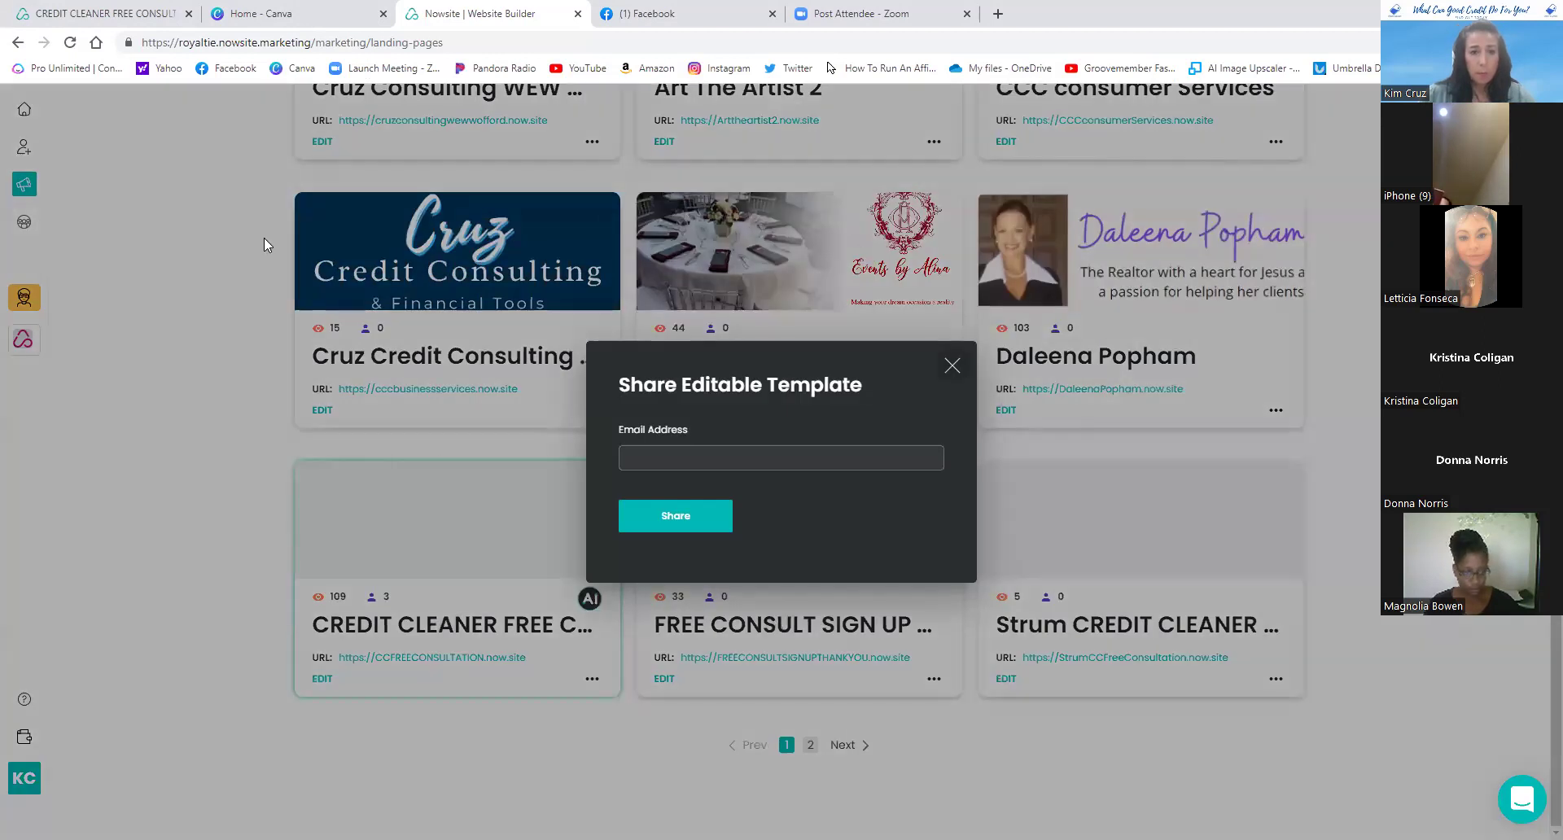
pyautogui.rightClick(729, 461)
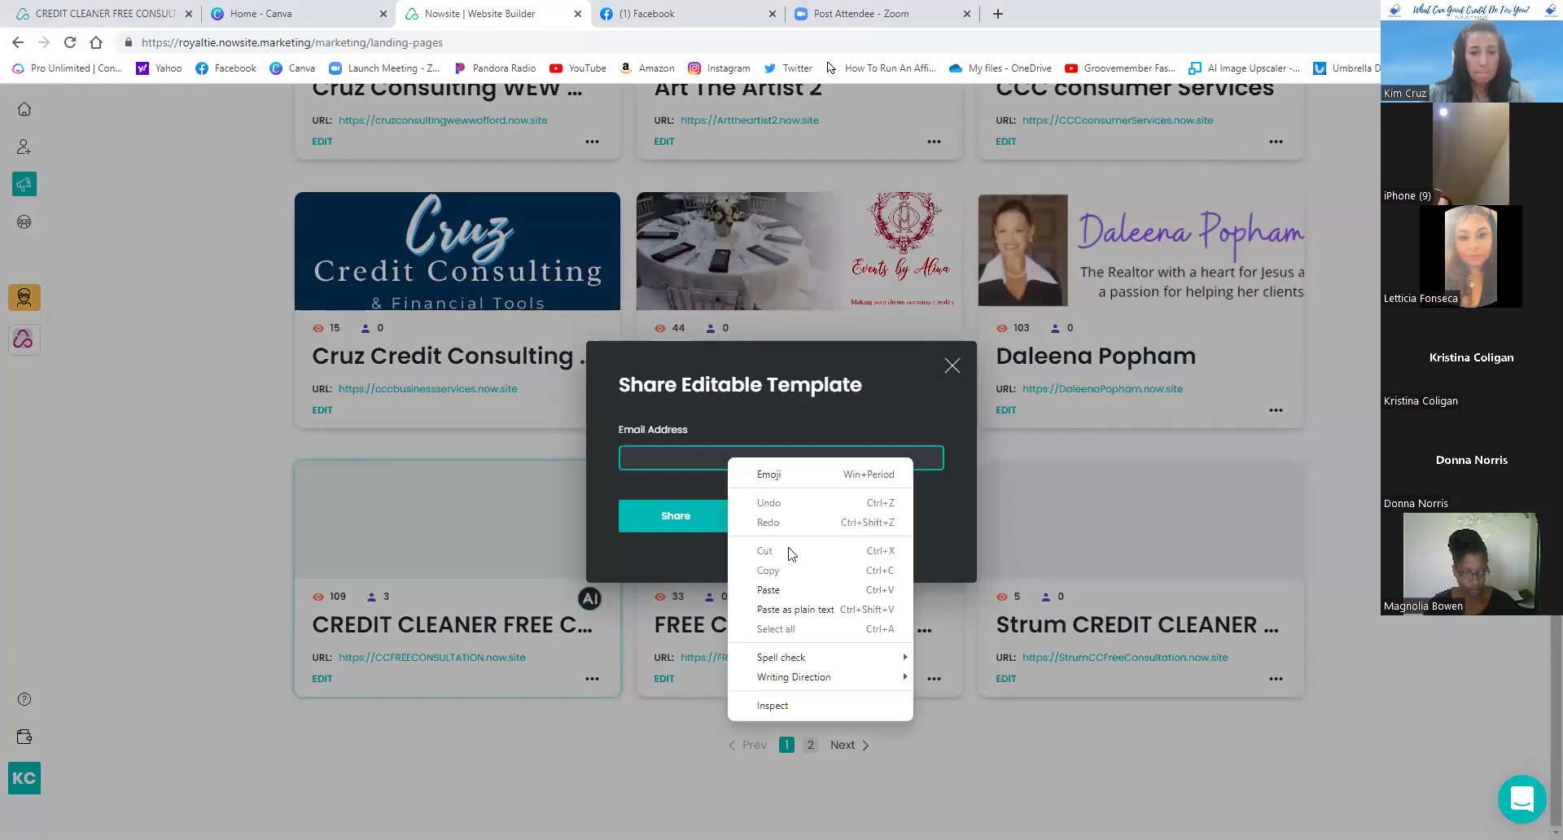
pyautogui.click(796, 591)
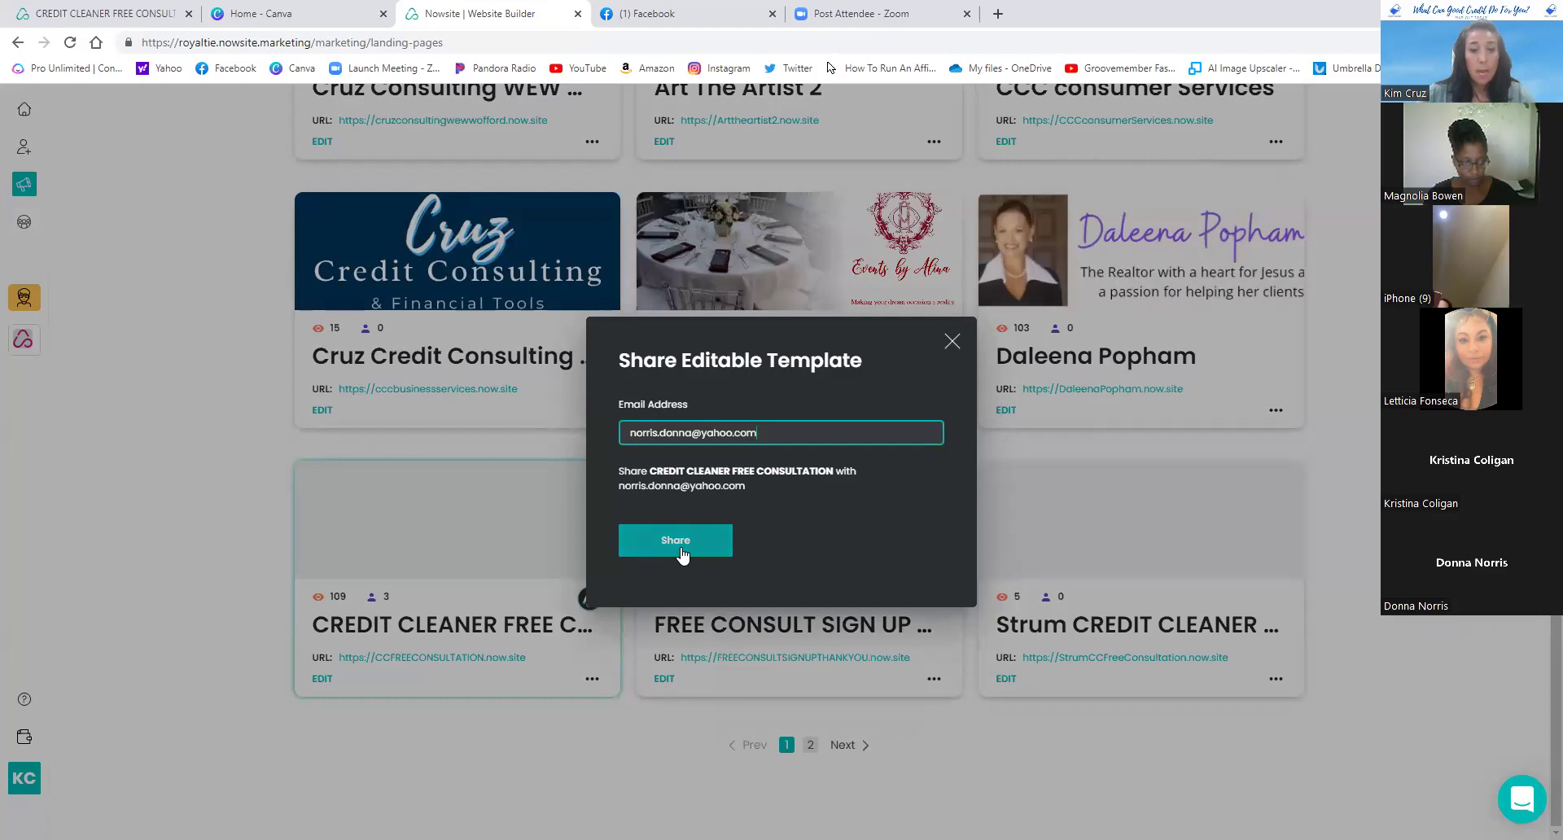
pyautogui.click(691, 552)
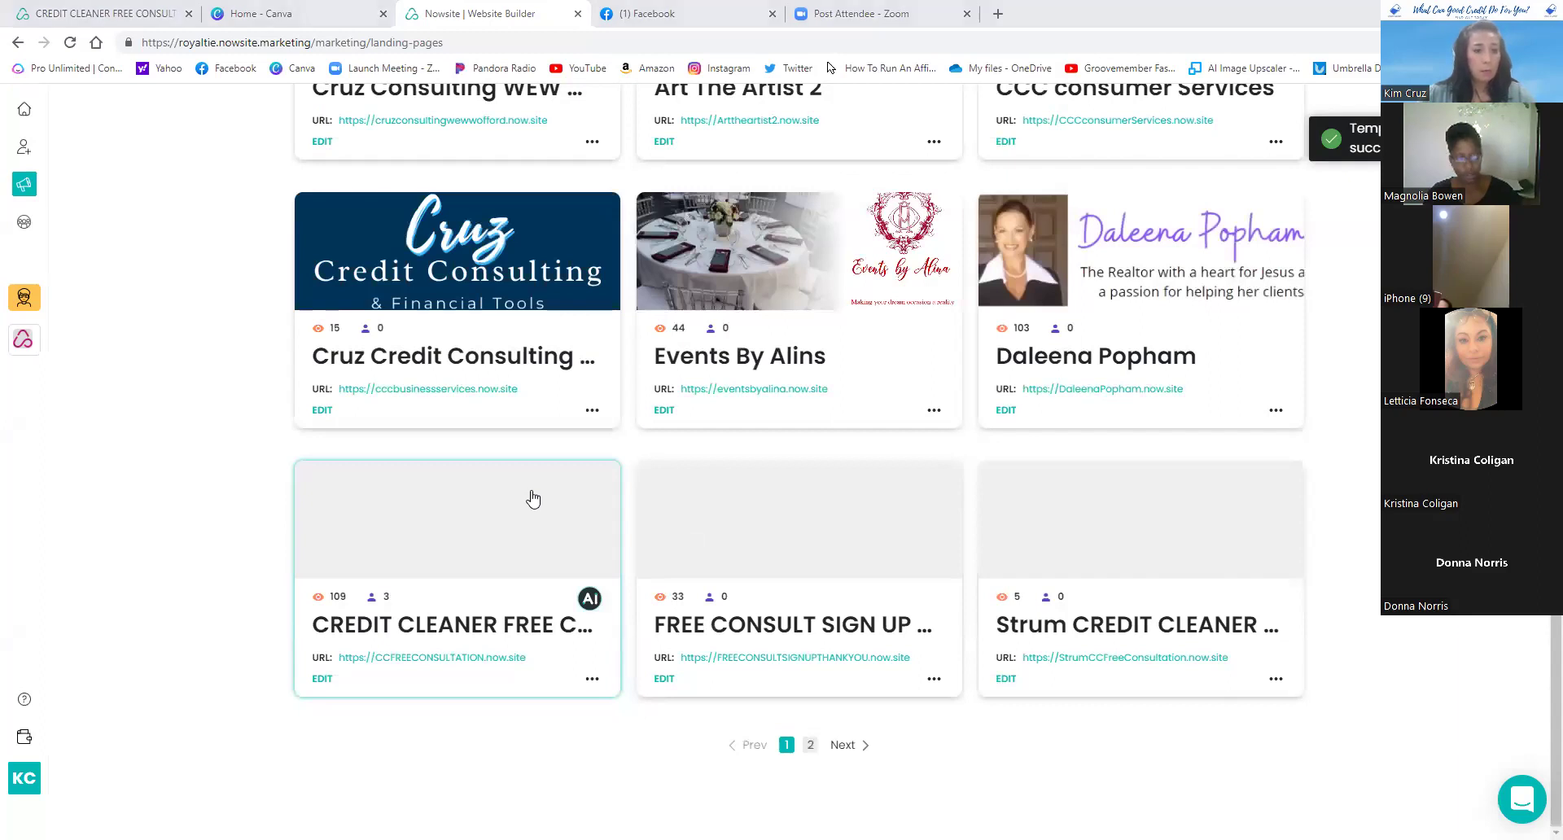
# - Share the template with the third attendee's pasted e-mail address
pyautogui.click(601, 681)
pyautogui.click(661, 753)
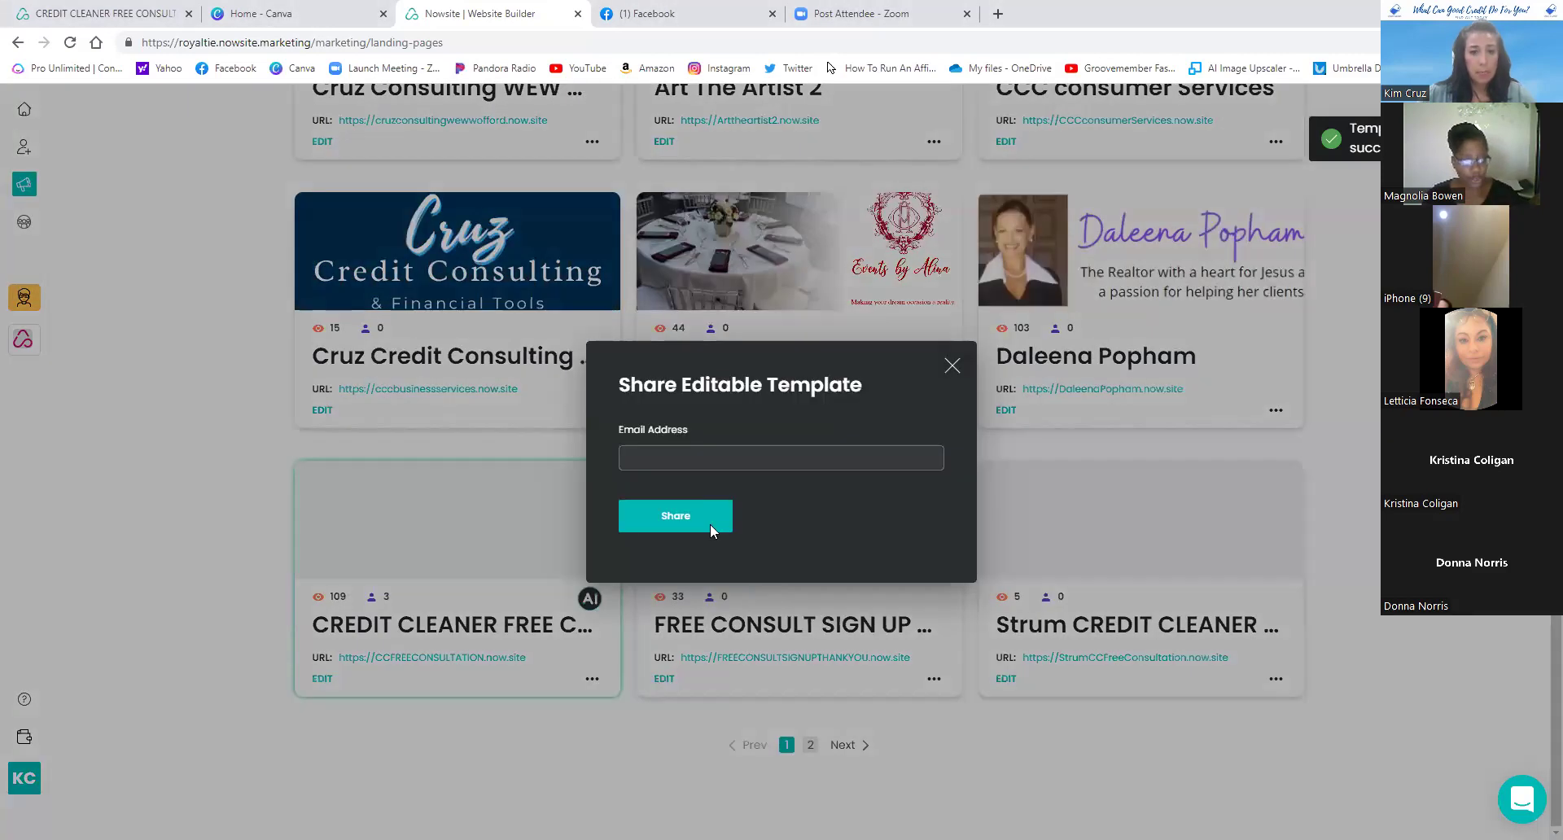
pyautogui.click(701, 455)
pyautogui.rightClick(702, 456)
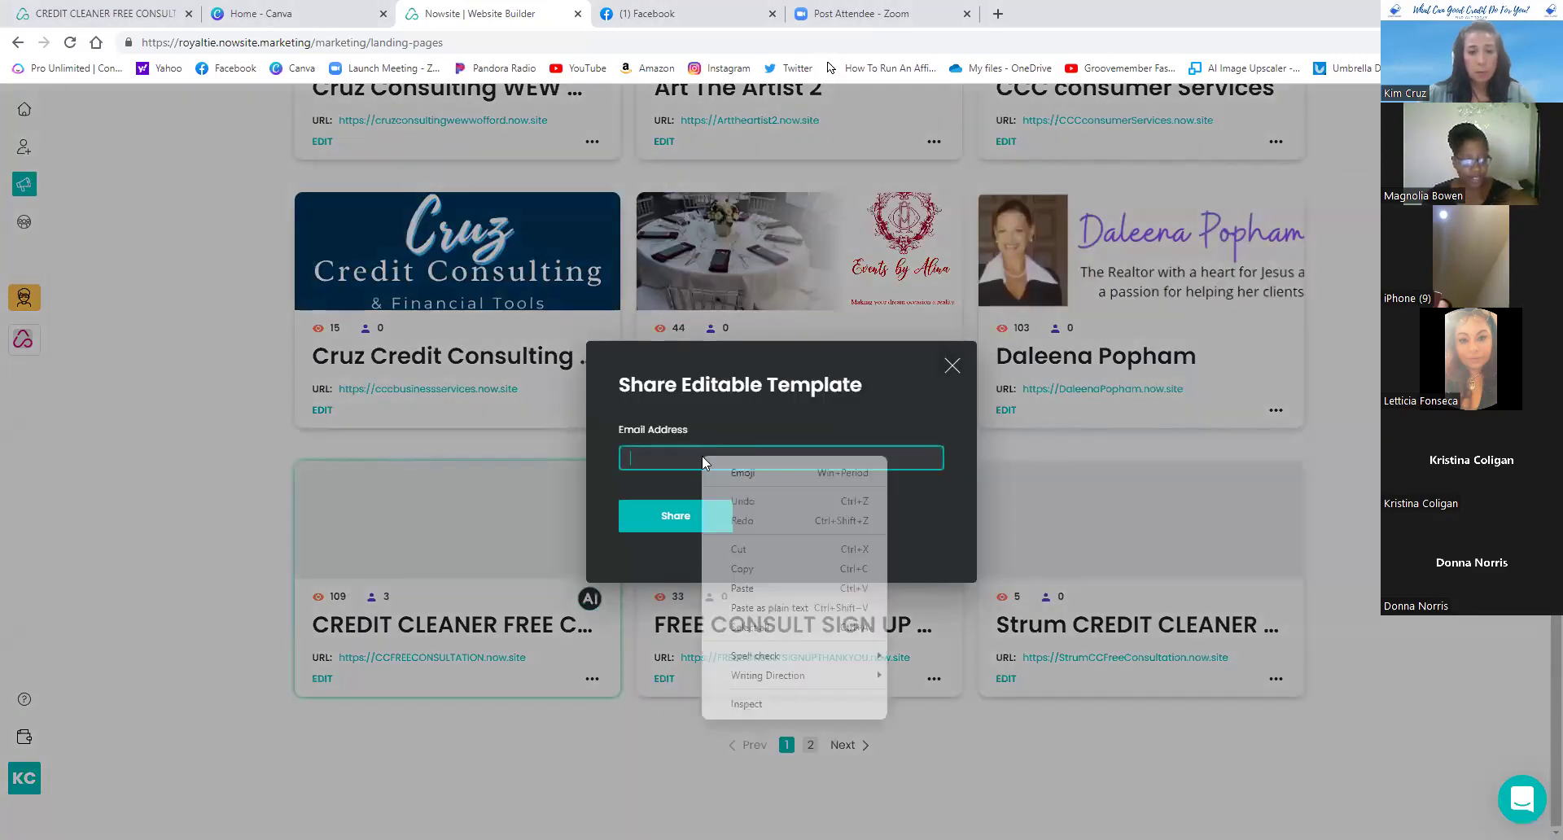
pyautogui.click(742, 587)
pyautogui.click(681, 545)
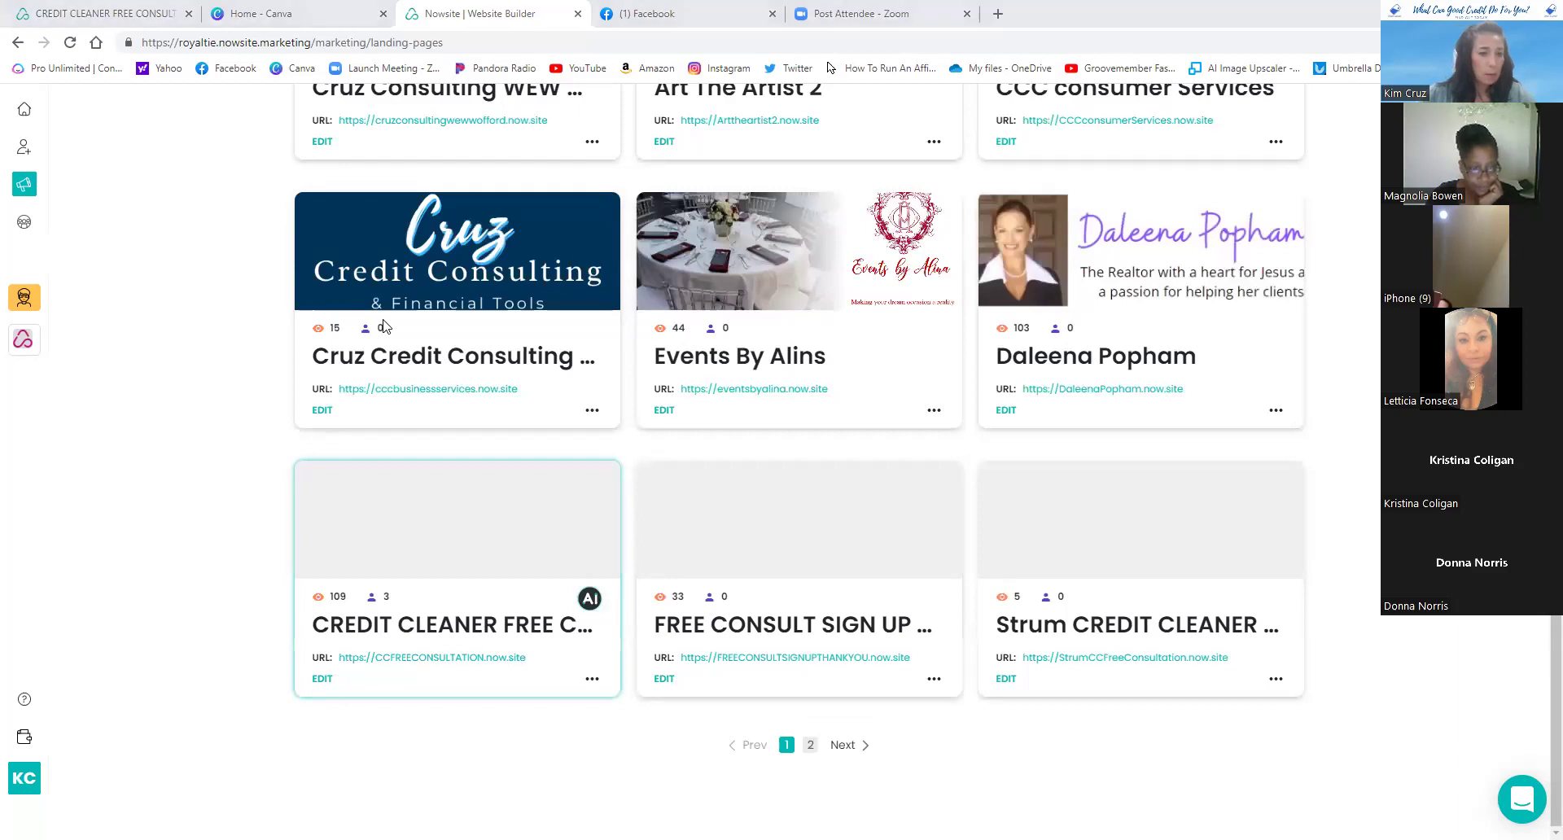
# - Share the template with the fourth attendee's pasted e-mail address
pyautogui.click(592, 681)
pyautogui.click(642, 760)
pyautogui.click(695, 458)
pyautogui.rightClick(694, 456)
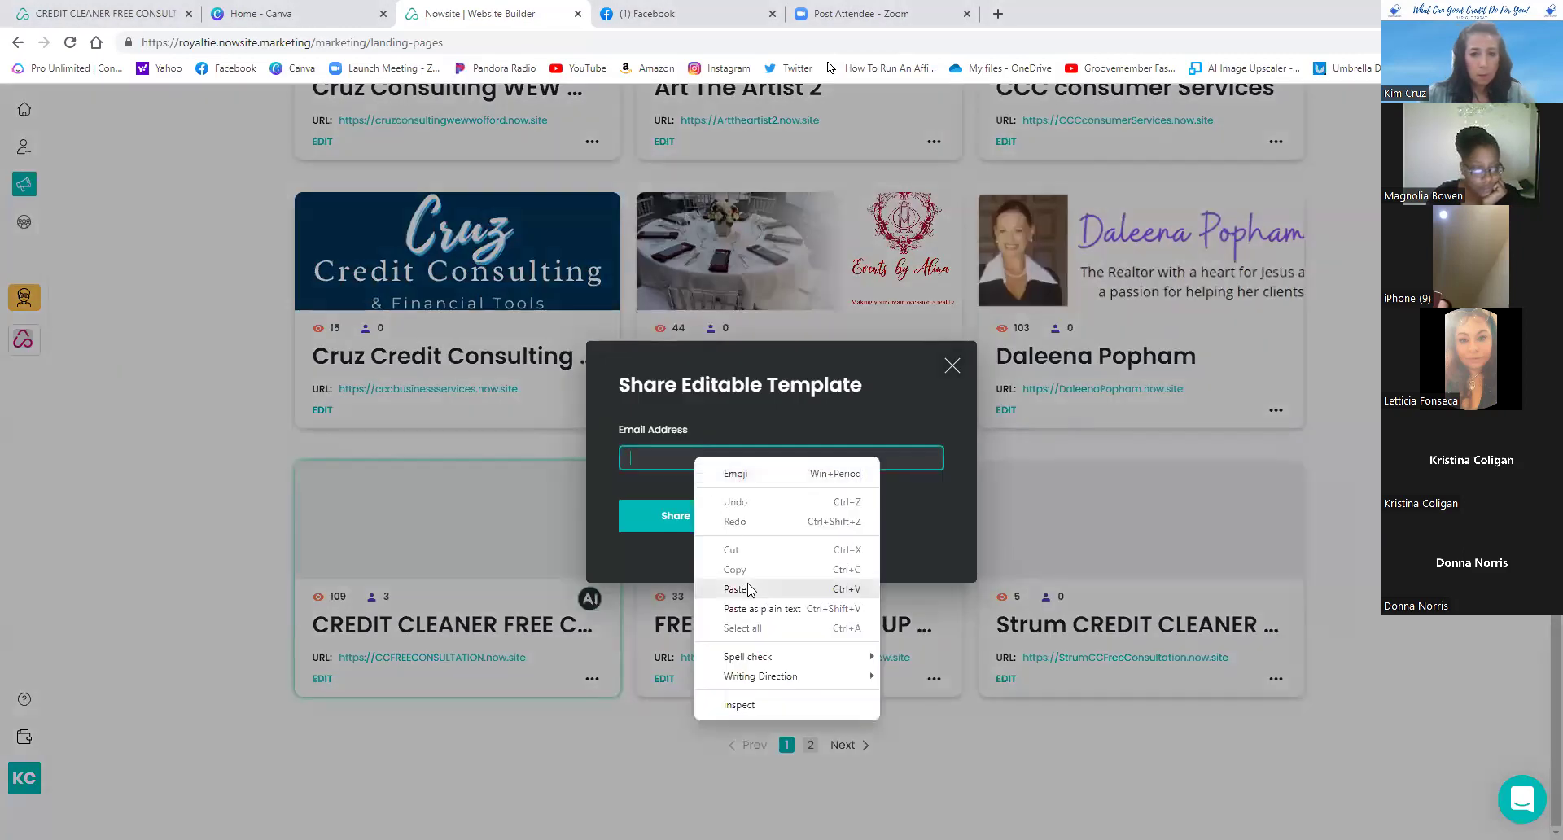
pyautogui.click(750, 586)
pyautogui.click(702, 549)
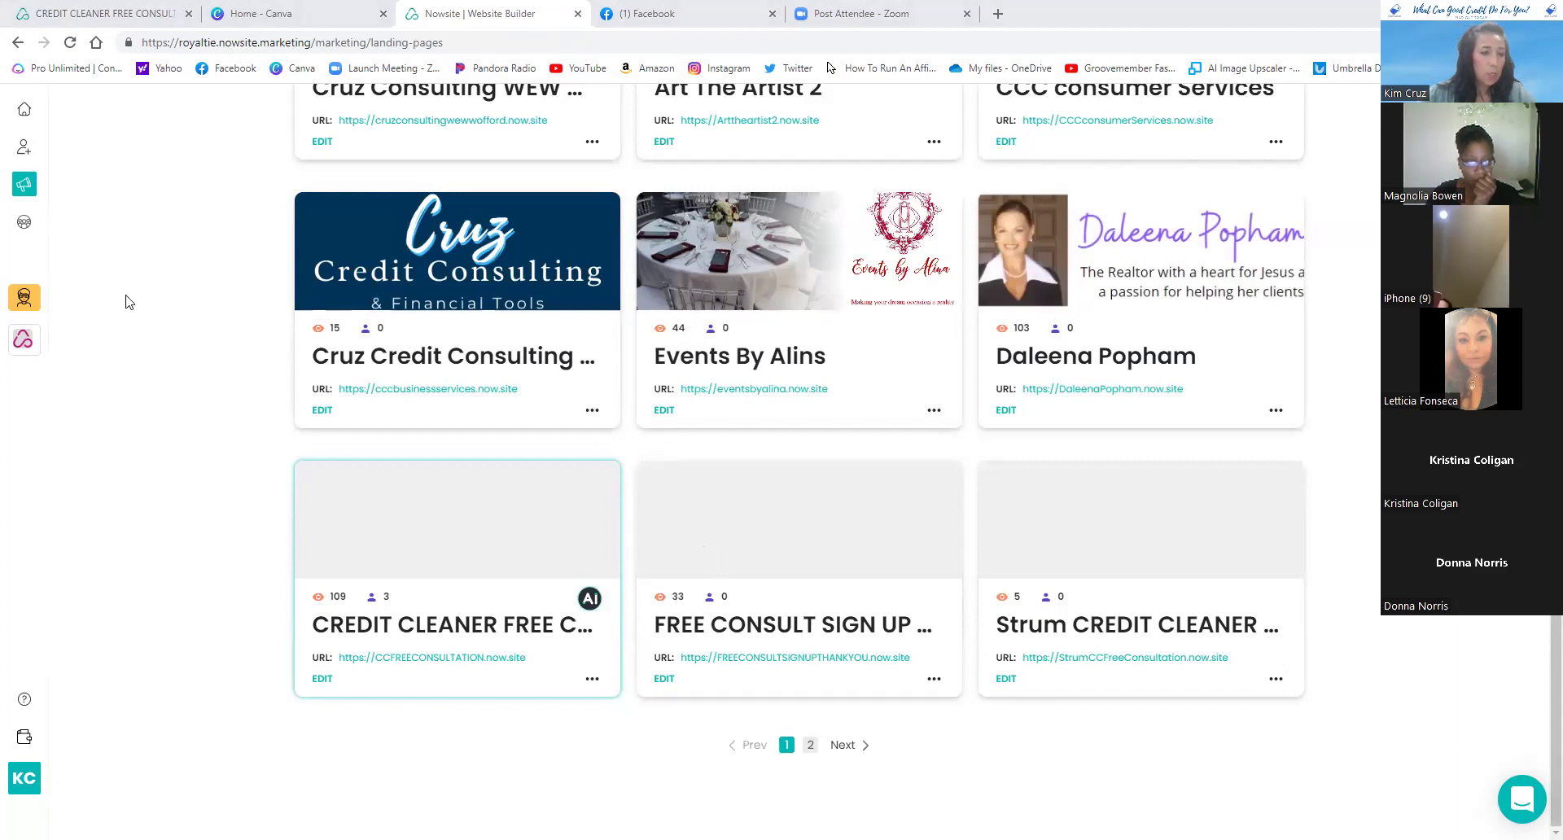
pyautogui.scroll(1, 127, 302)
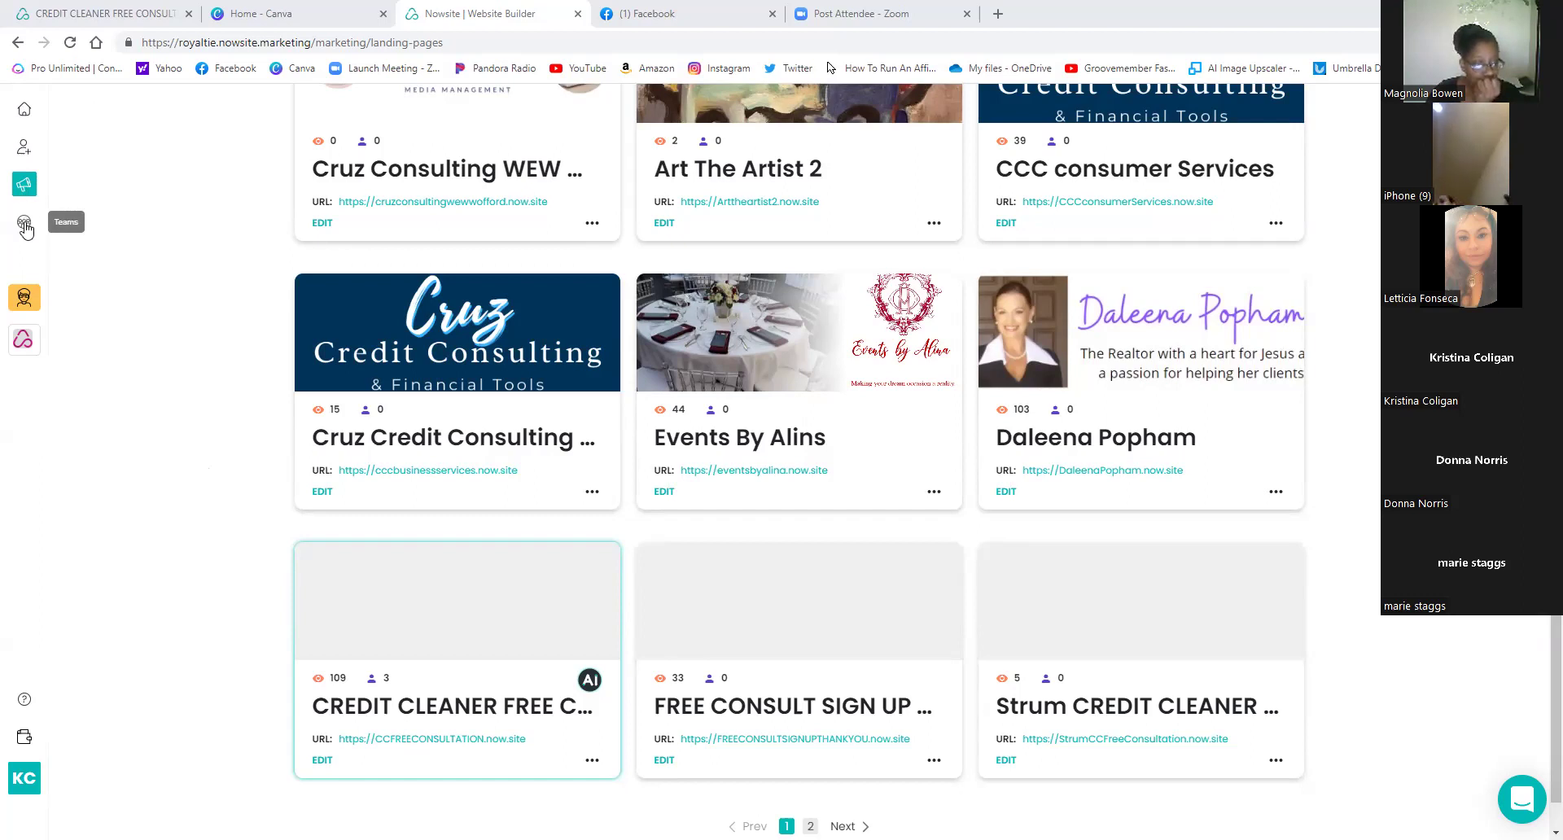
# - Check the team's Shared with me templates, then return to the Websites grid
pyautogui.click(24, 225)
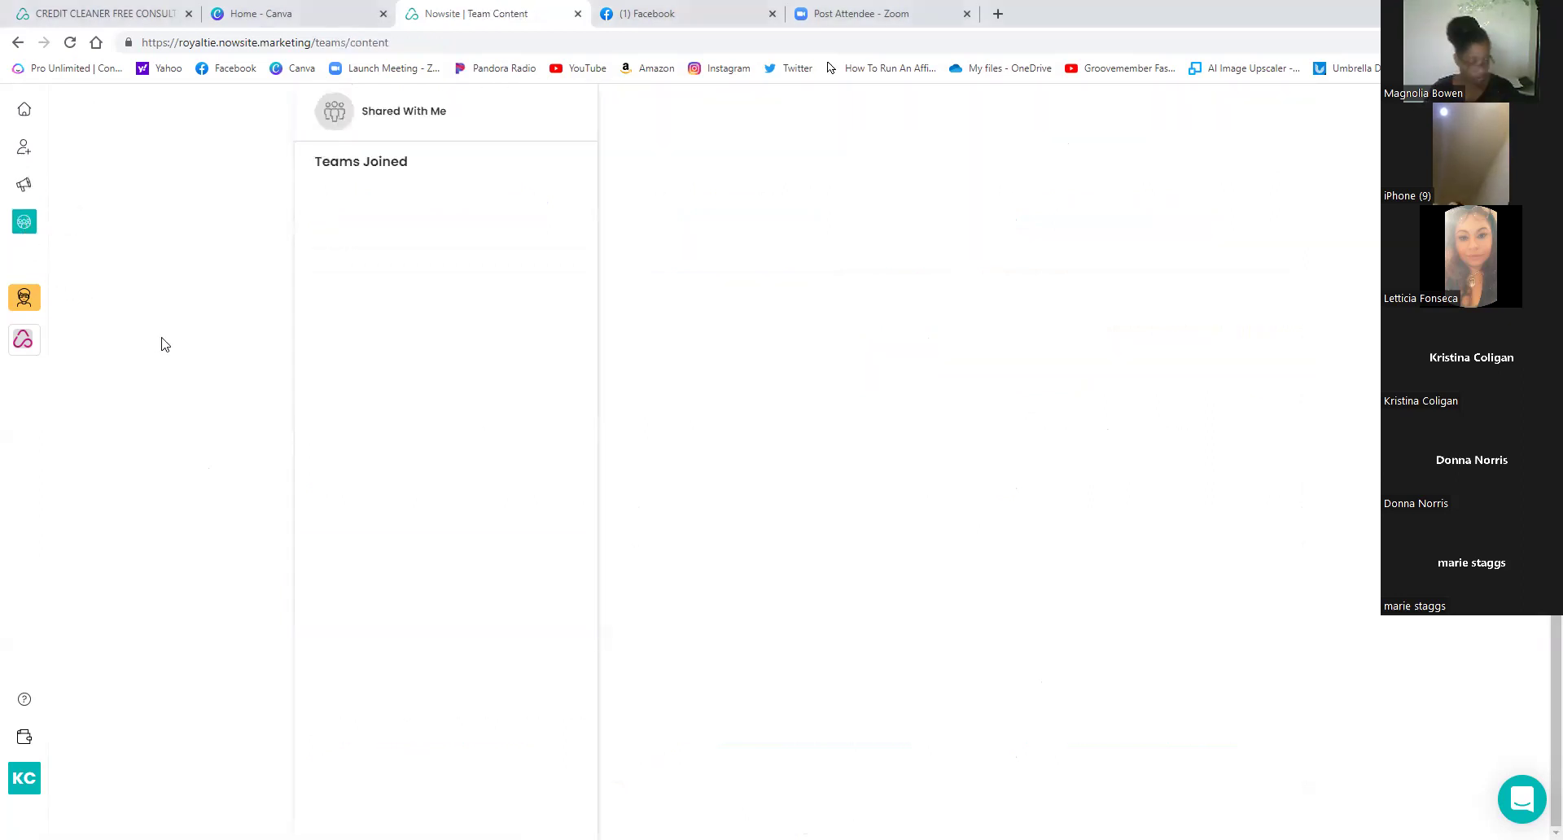
pyautogui.click(409, 120)
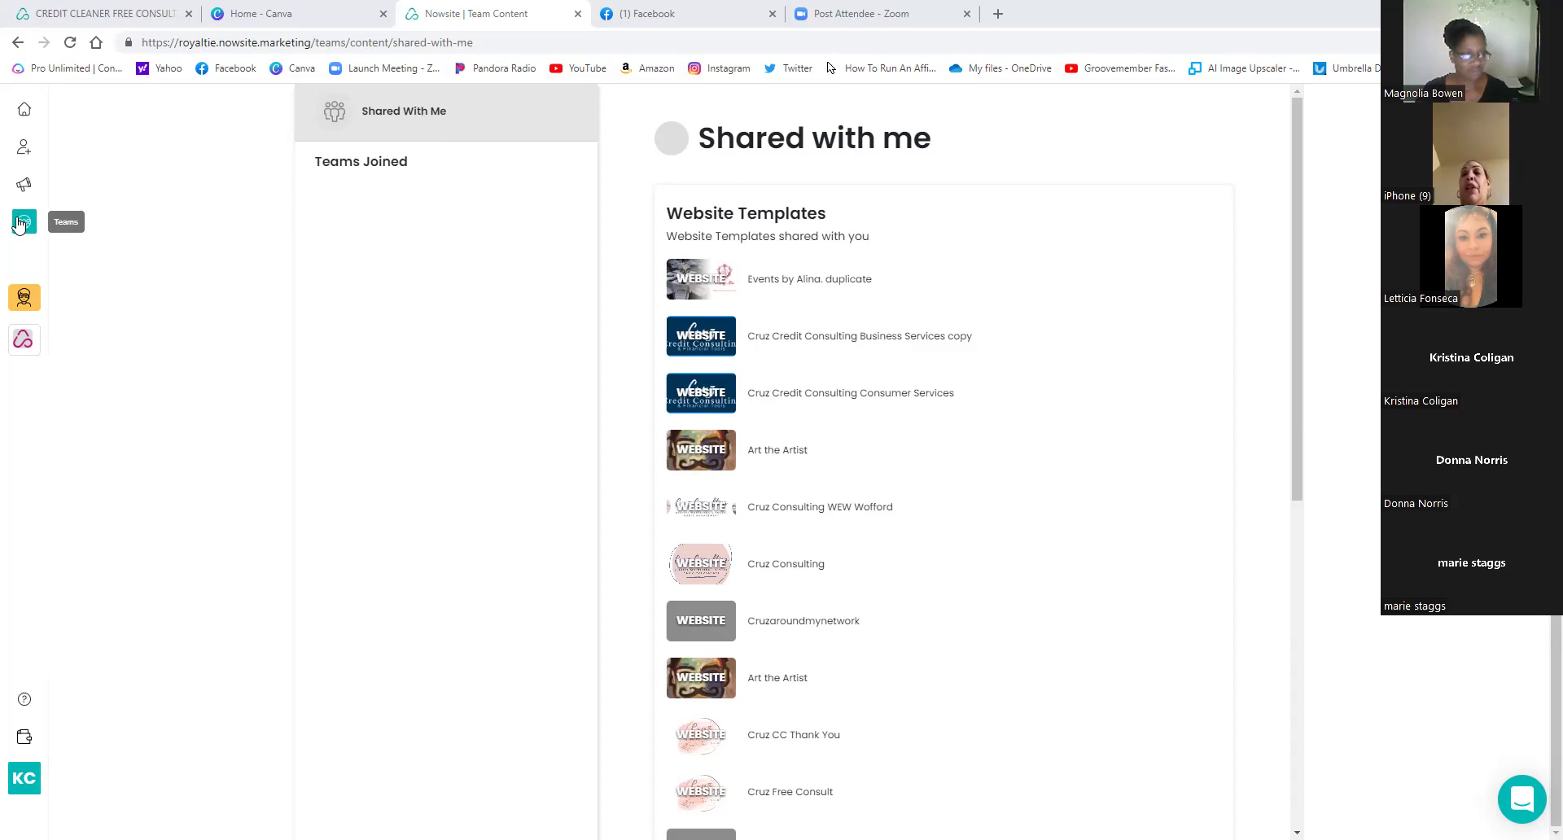
pyautogui.click(19, 225)
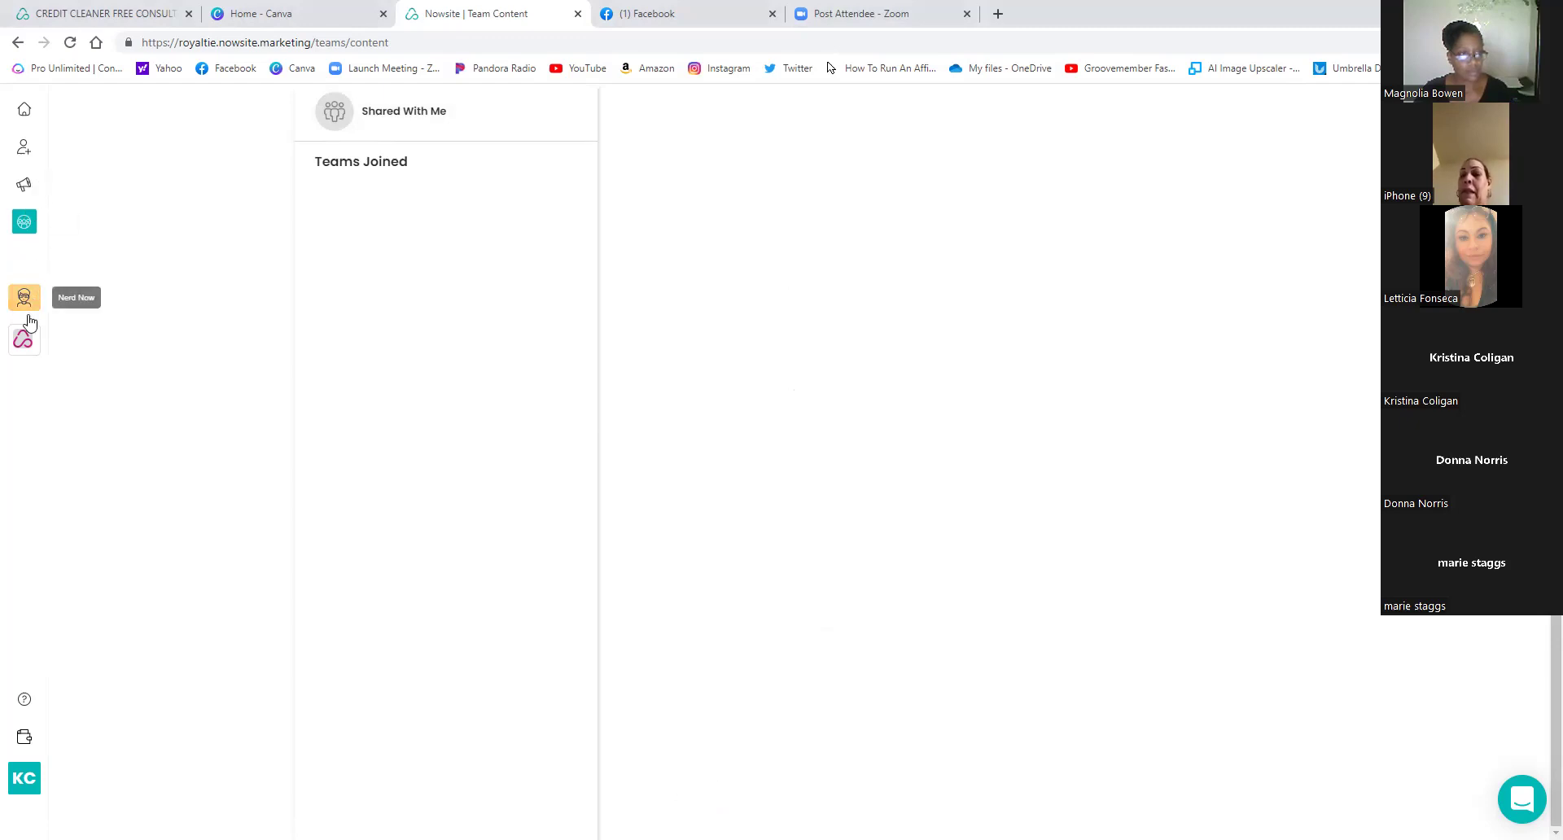
pyautogui.click(24, 347)
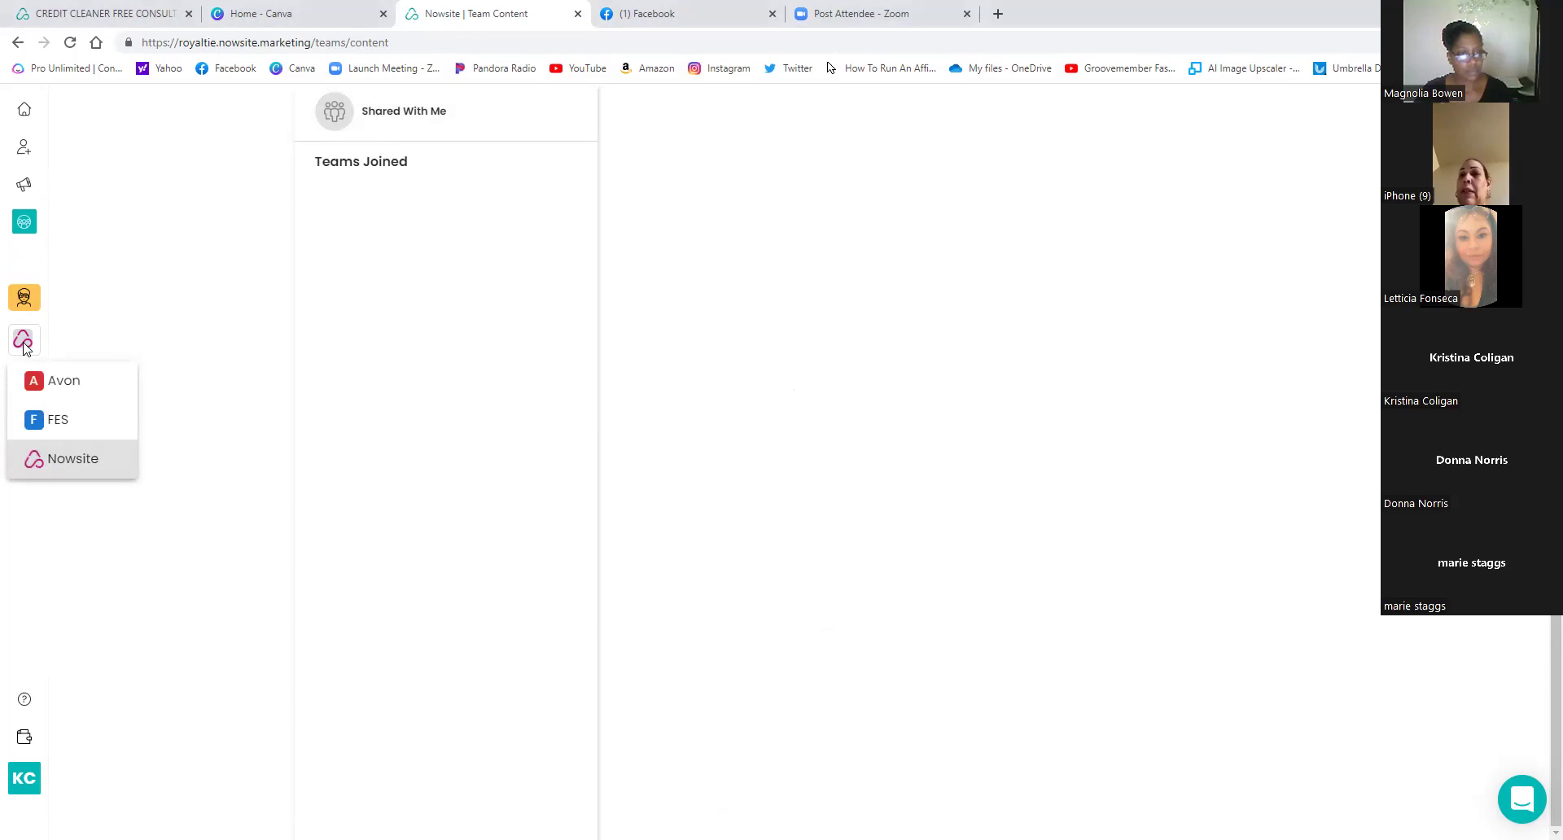
pyautogui.click(23, 187)
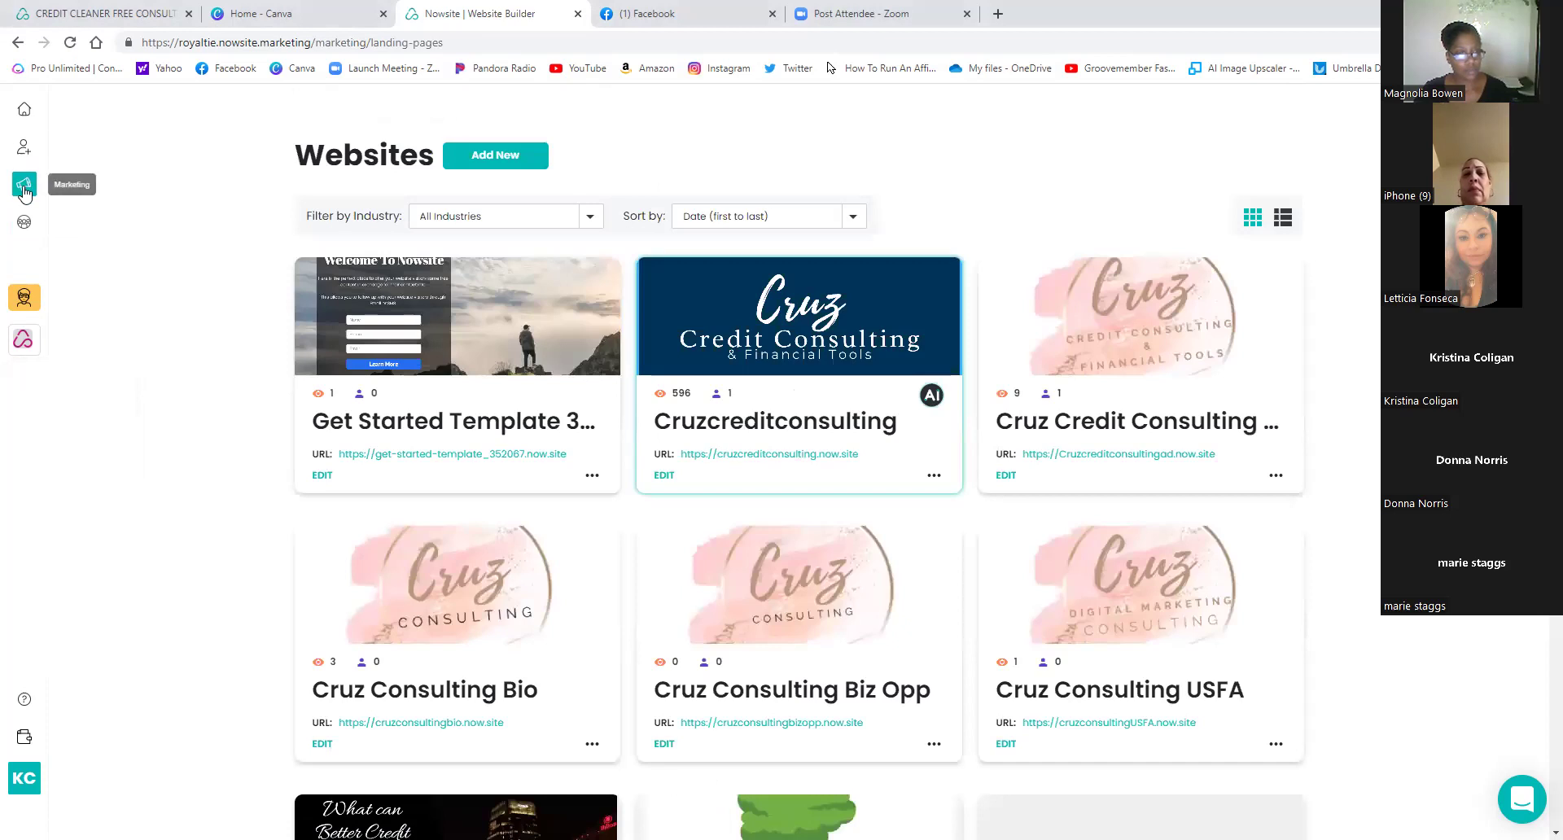
# - Go to the Home dashboard with the daily checklist and My Prospects summary
pyautogui.click(27, 112)
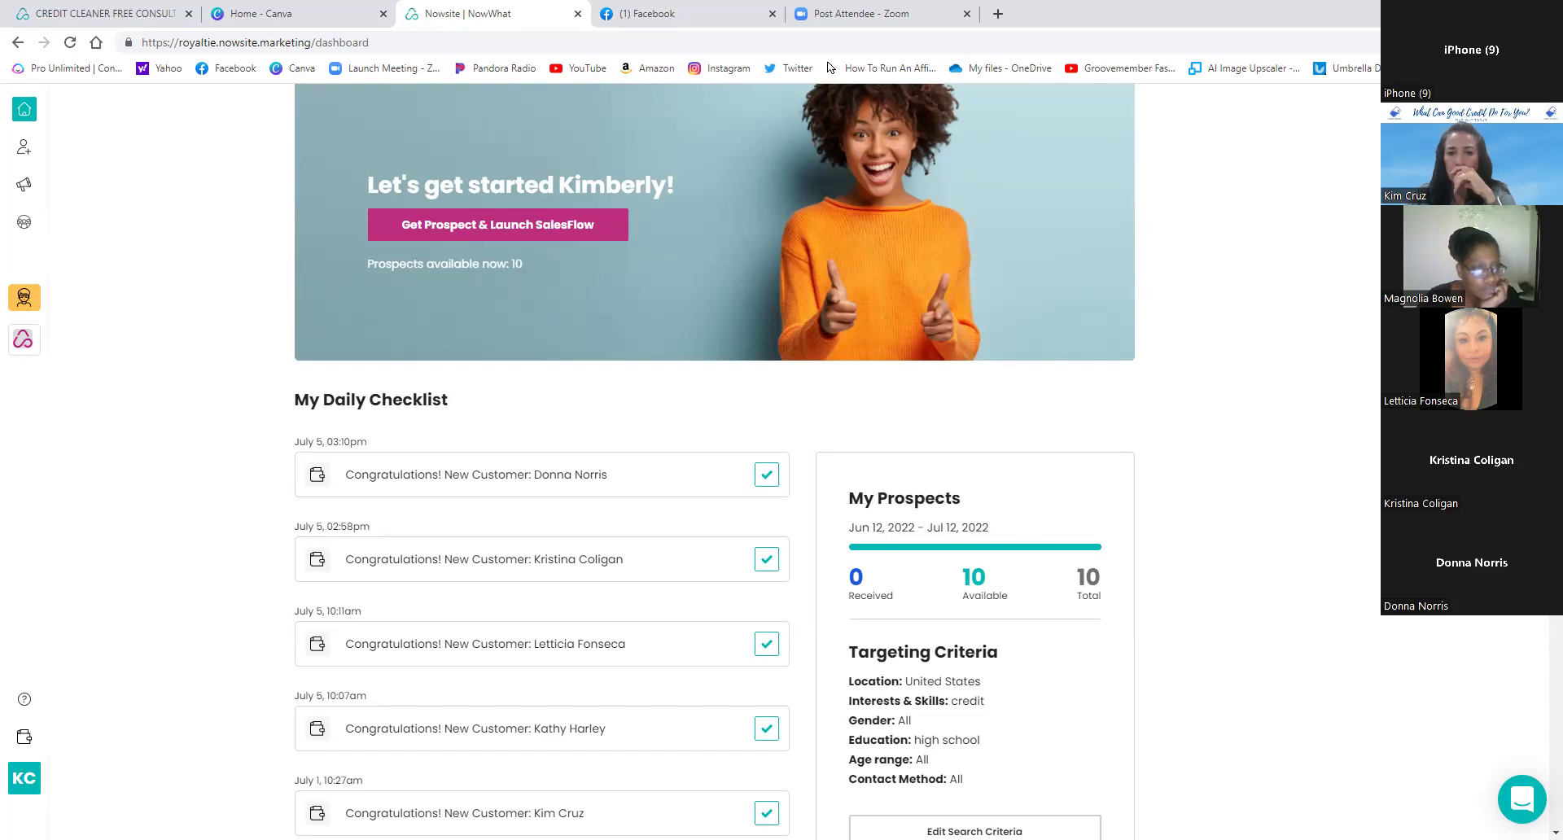
pyautogui.scroll(-12, 832, 413)
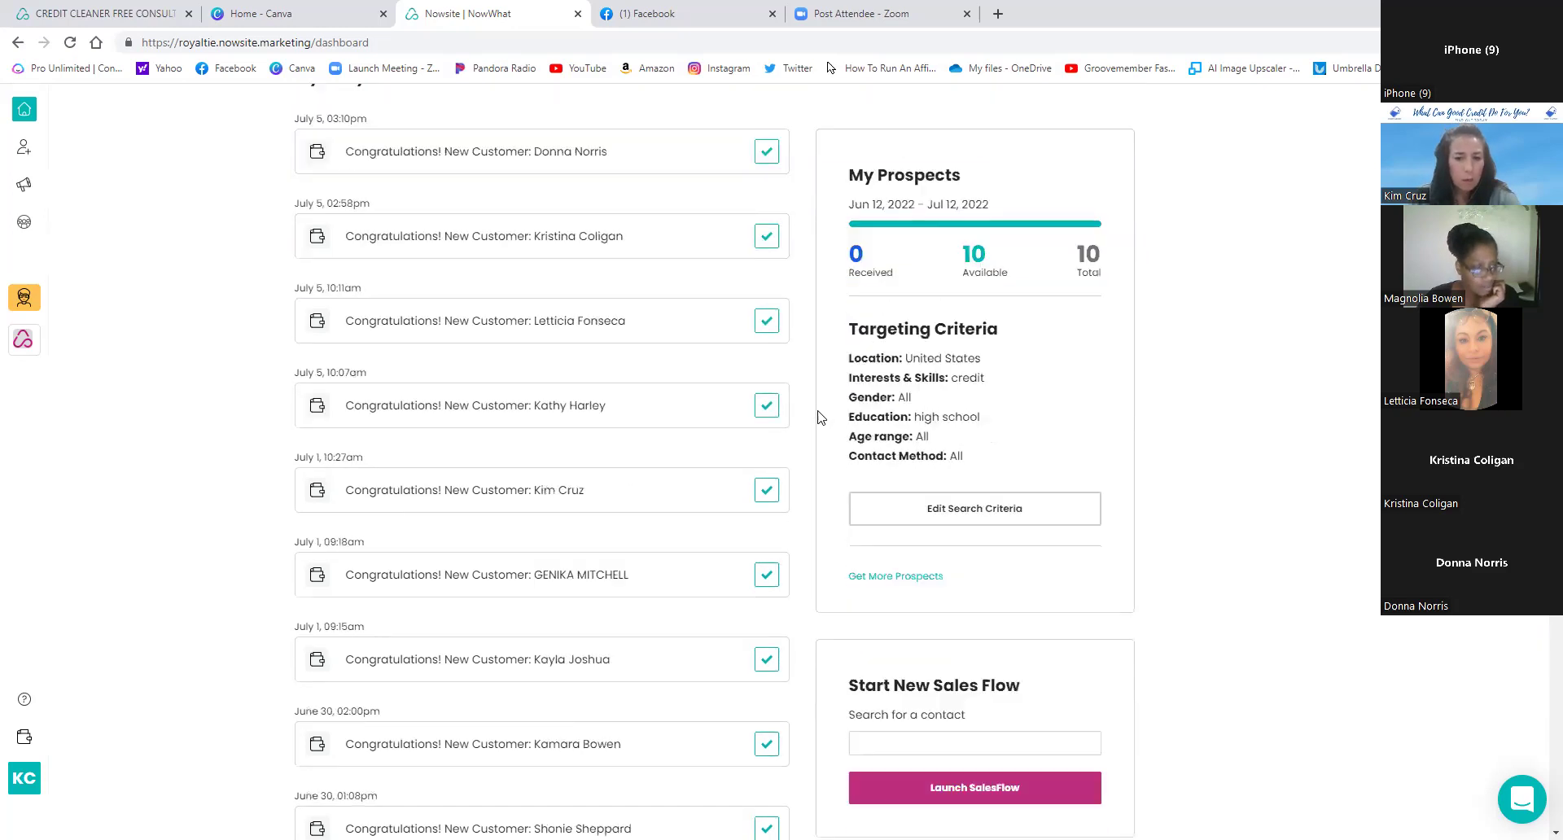
pyautogui.scroll(-14, 821, 418)
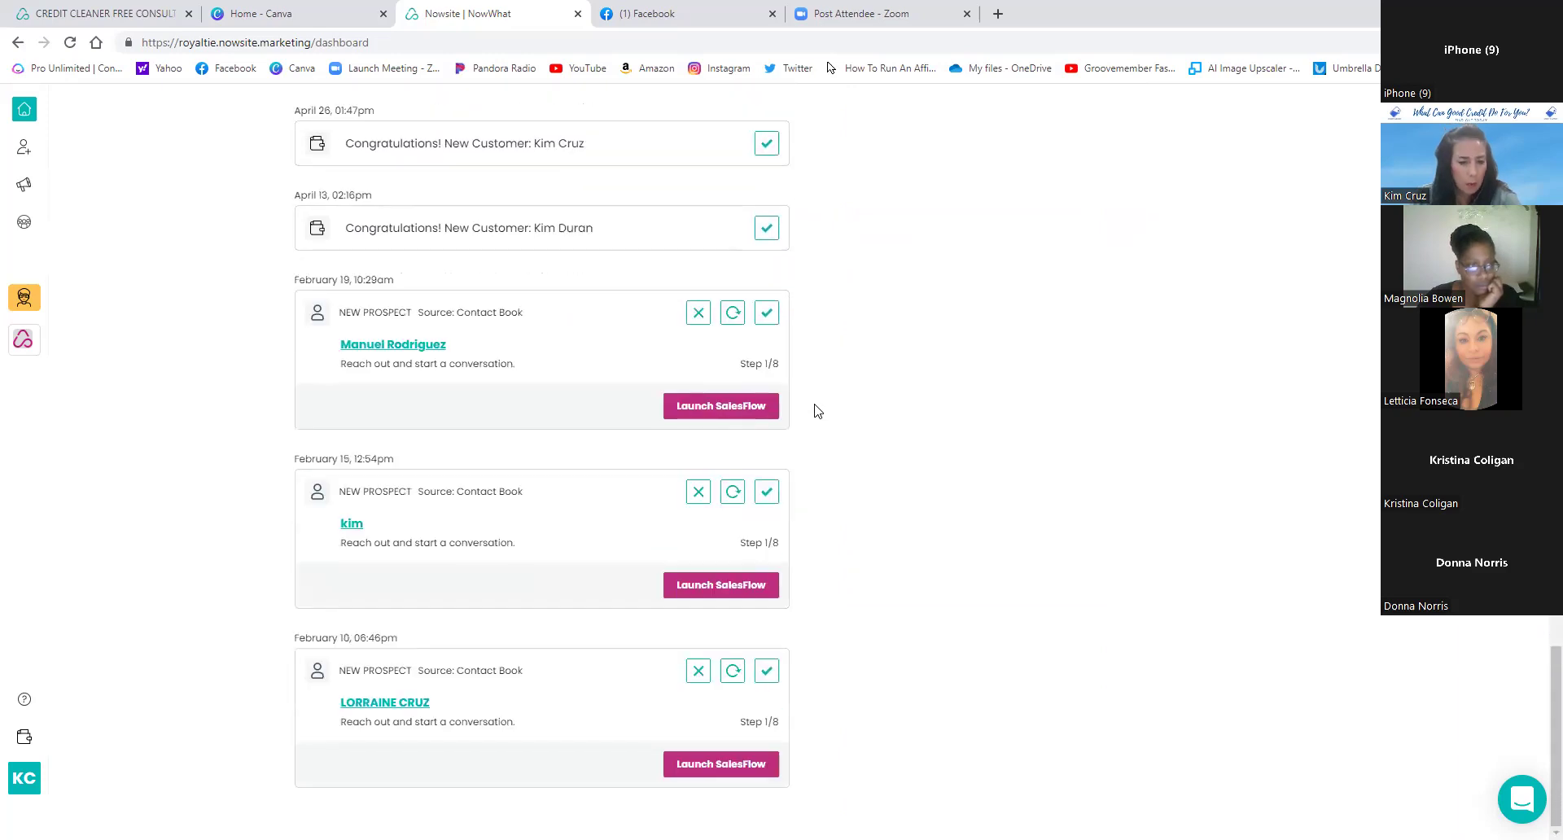
pyautogui.scroll(20, 816, 401)
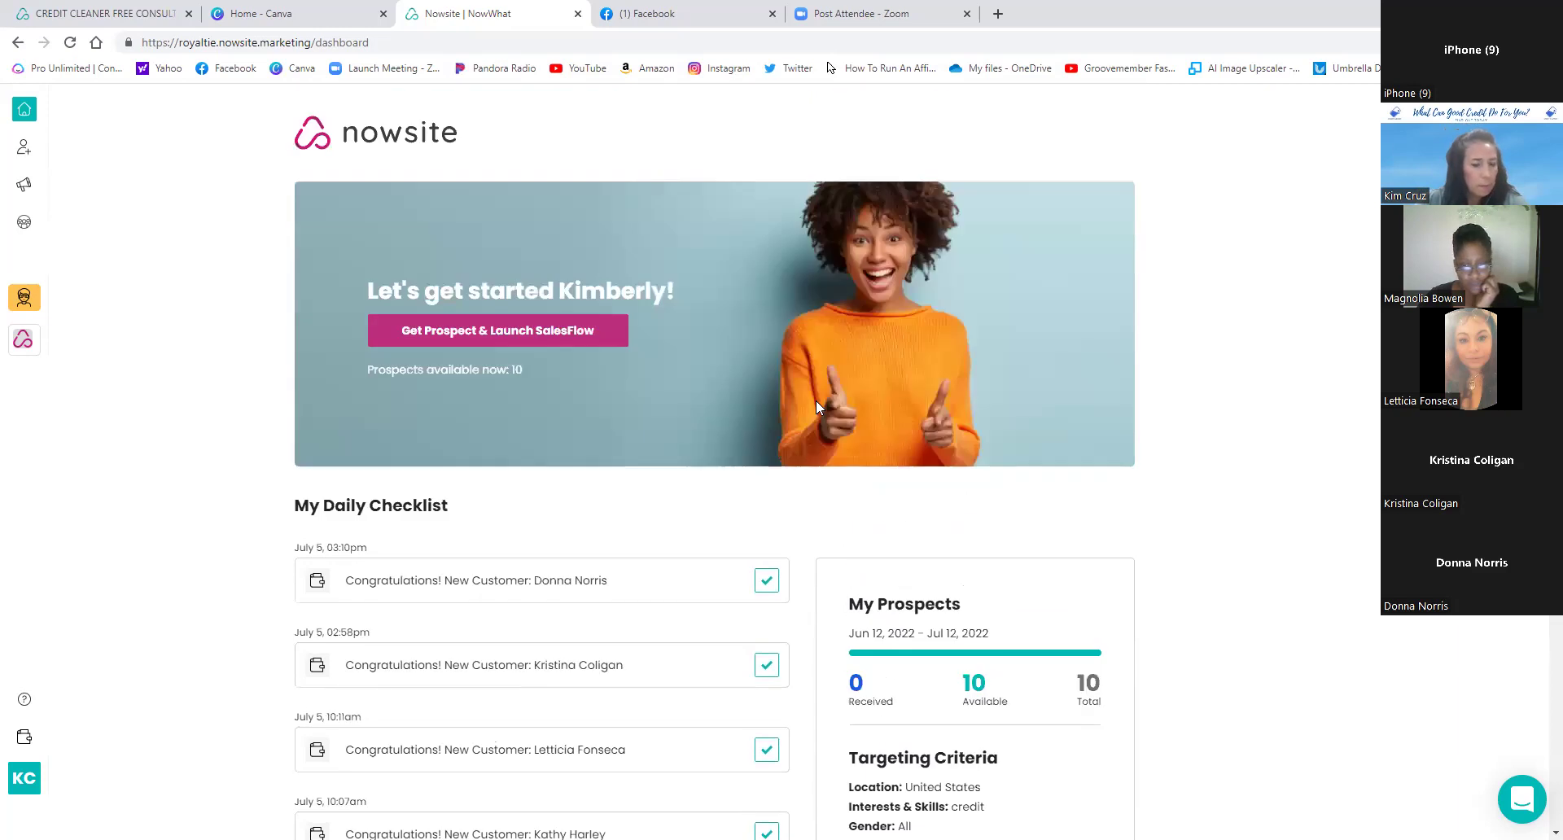
pyautogui.scroll(-4, 891, 485)
pyautogui.scroll(-4, 923, 512)
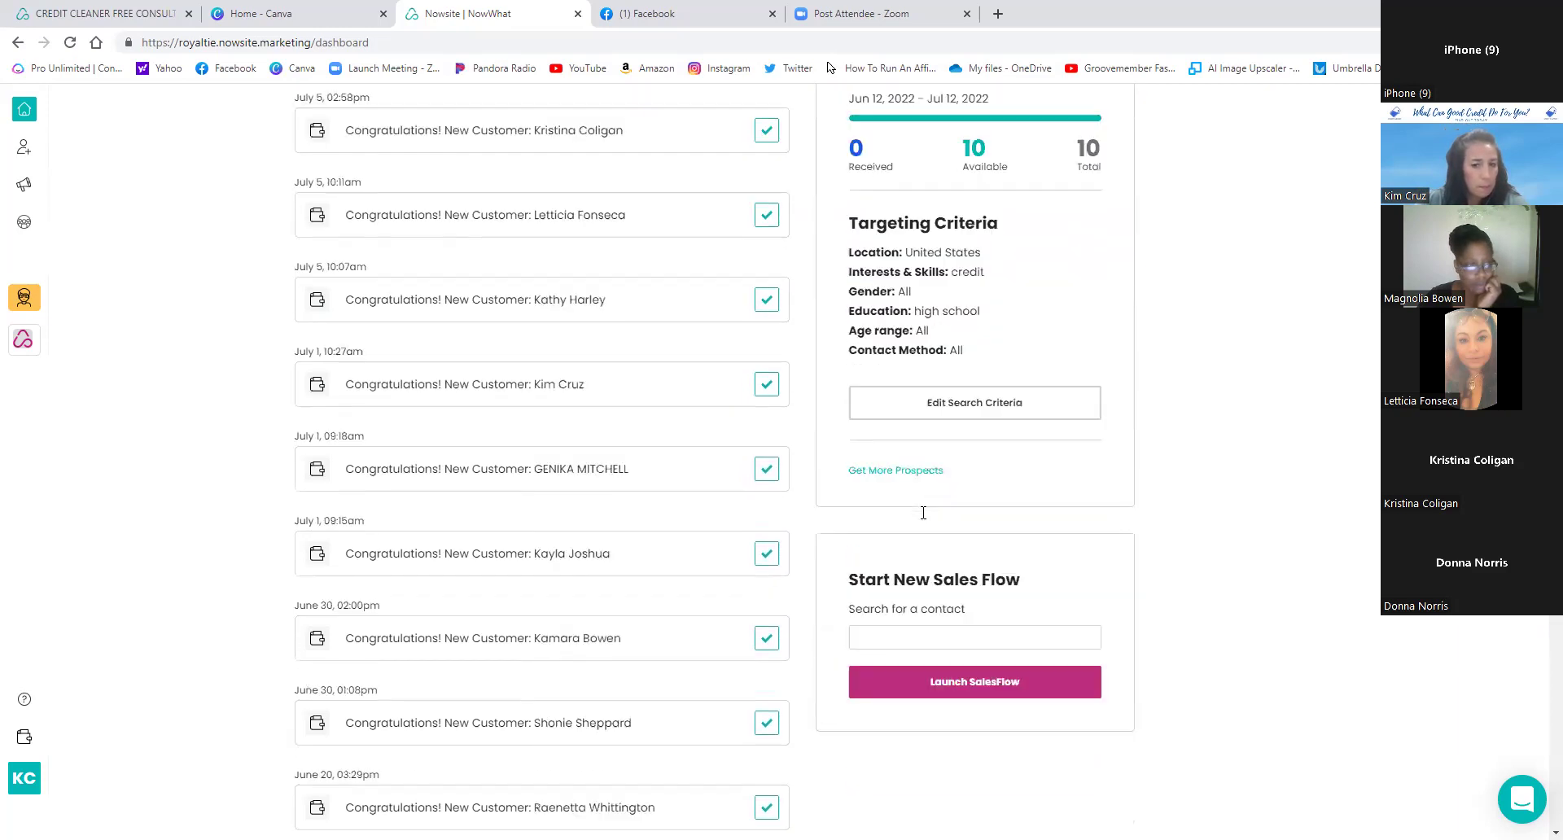
pyautogui.scroll(8, 923, 512)
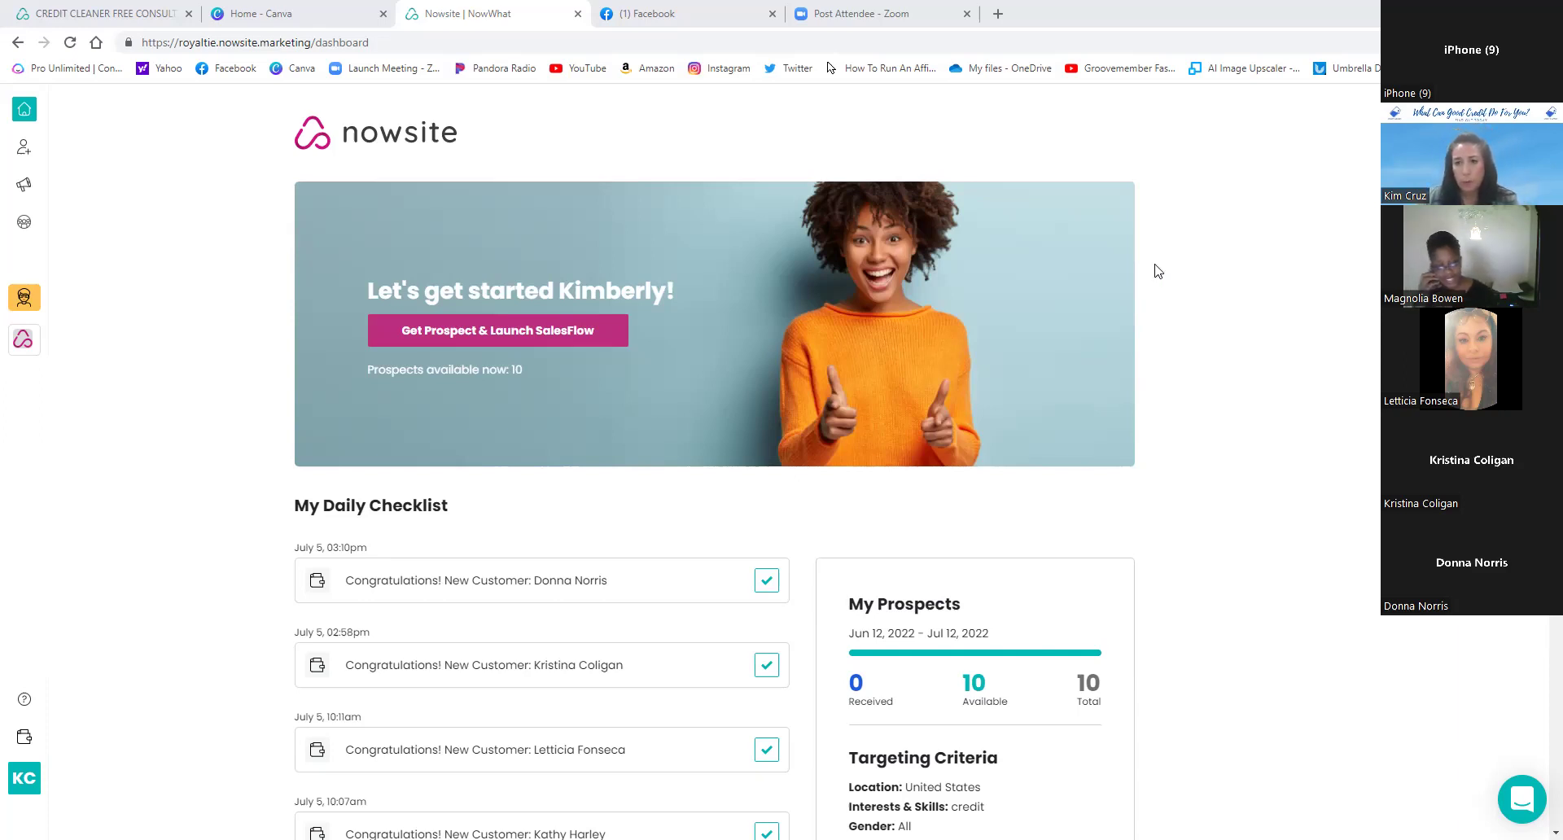
# - Open the shared Events template from the team's Shared with me list, then close its dialog
pyautogui.click(23, 187)
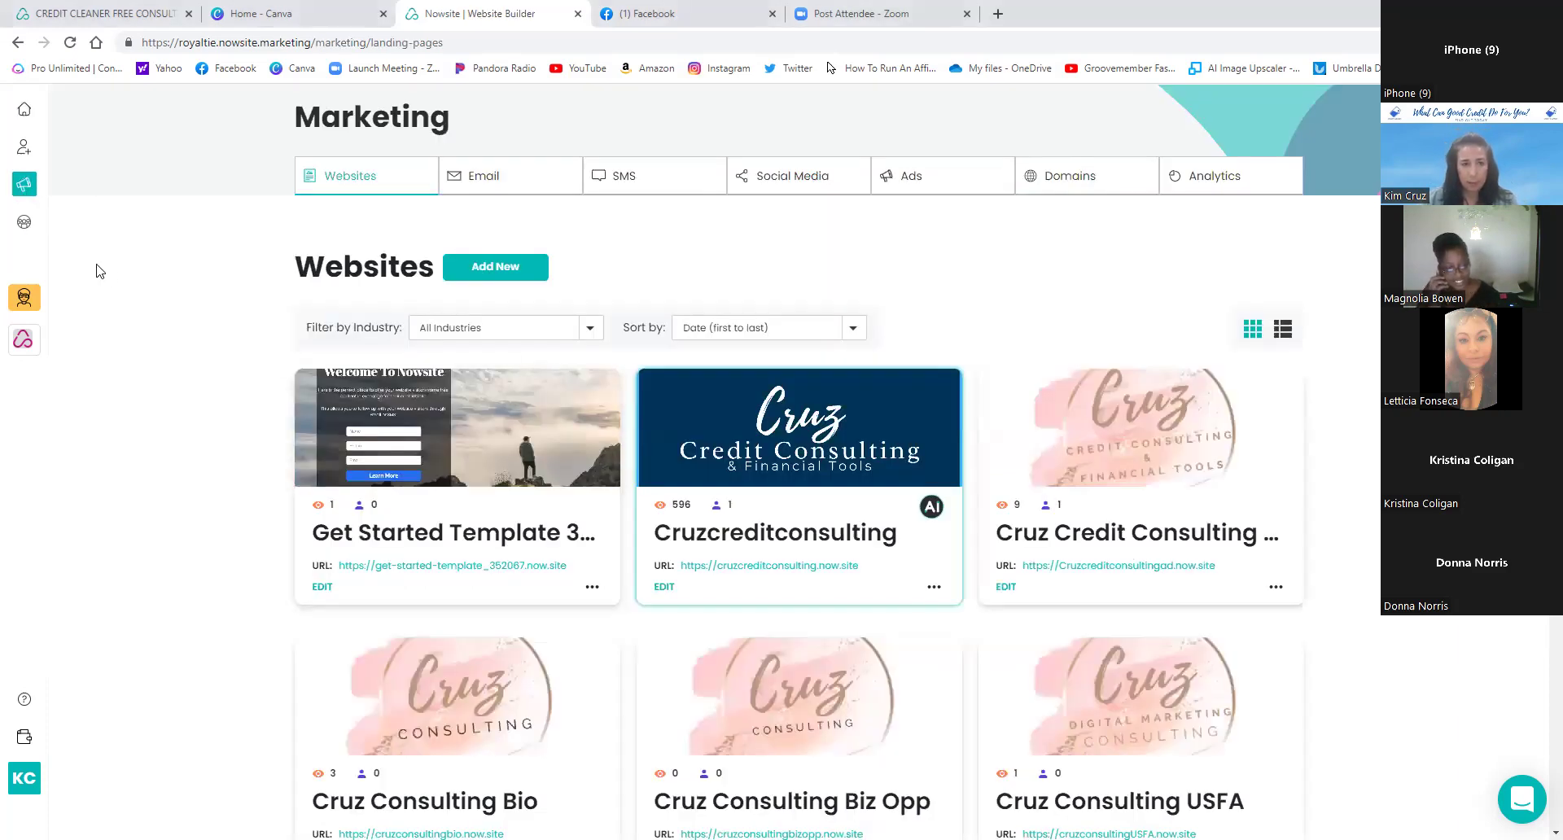
pyautogui.click(25, 228)
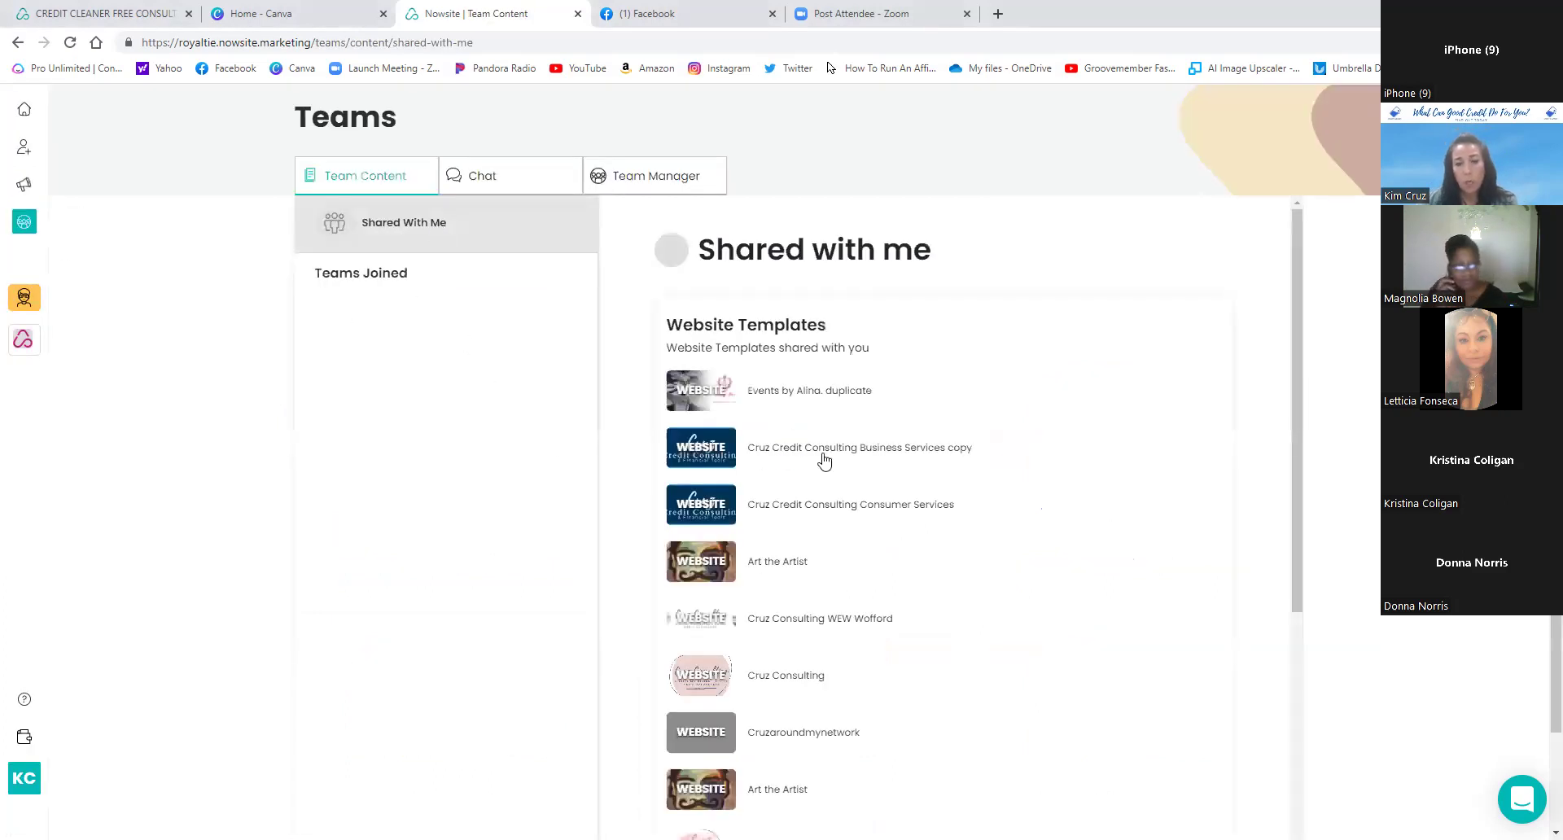
pyautogui.click(708, 391)
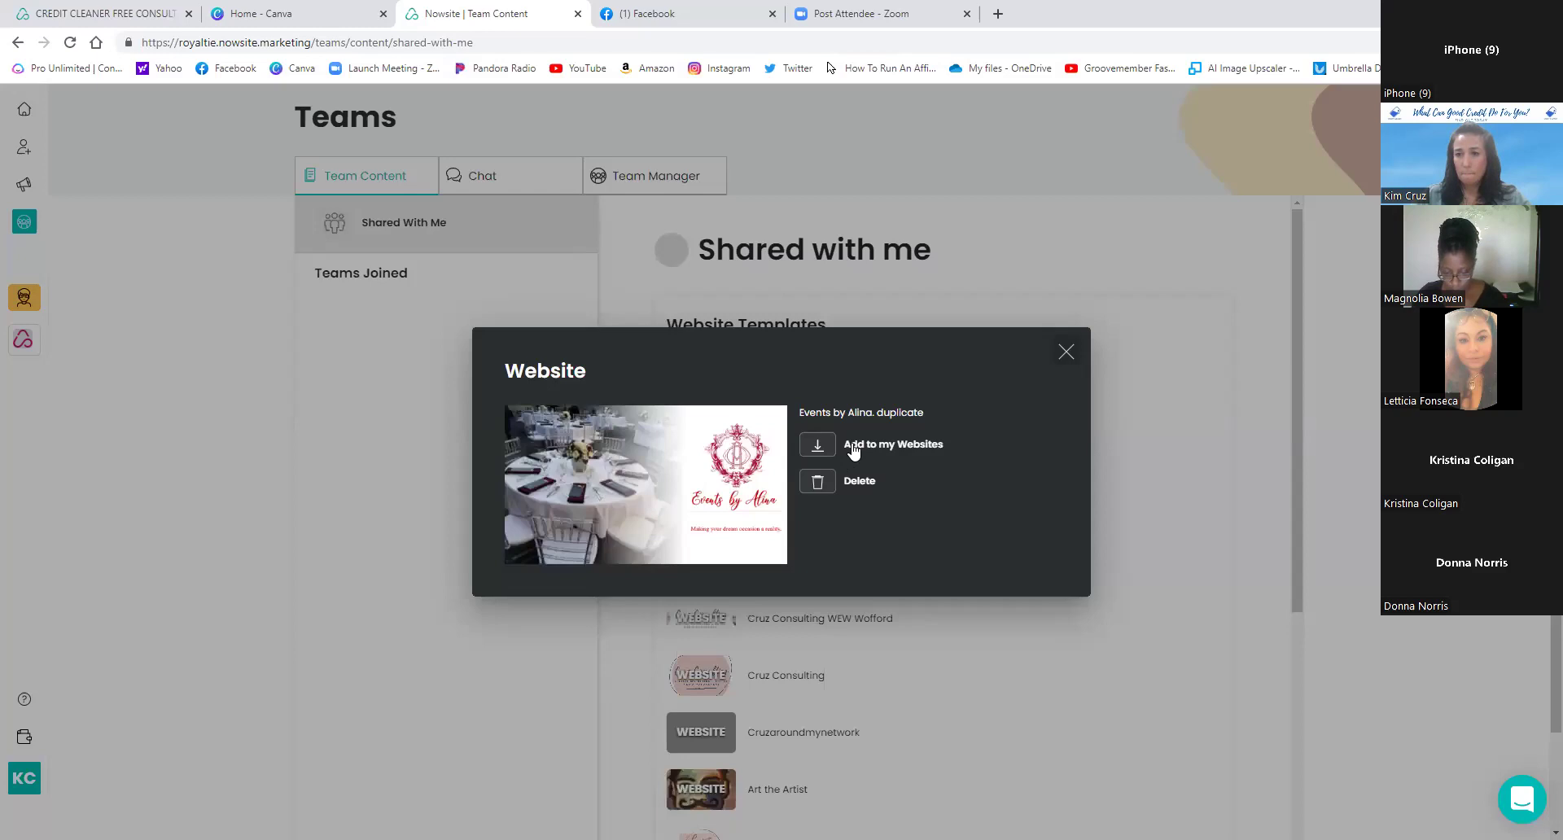
pyautogui.click(1067, 353)
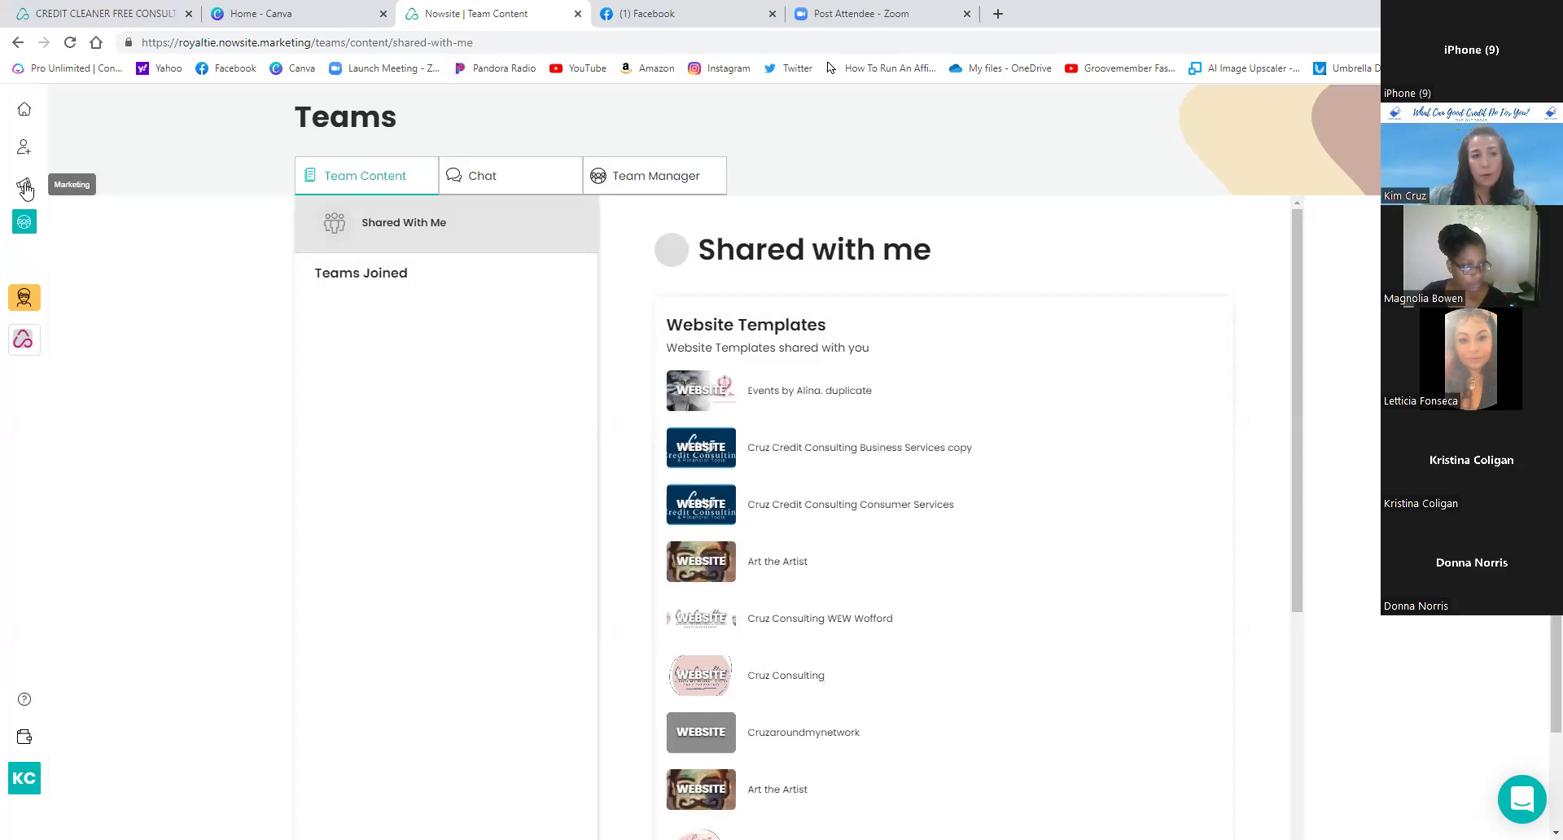
# - Show your Websites list scrolled down to the CREDIT CLEANER FREE CONSULTATION card
pyautogui.click(25, 188)
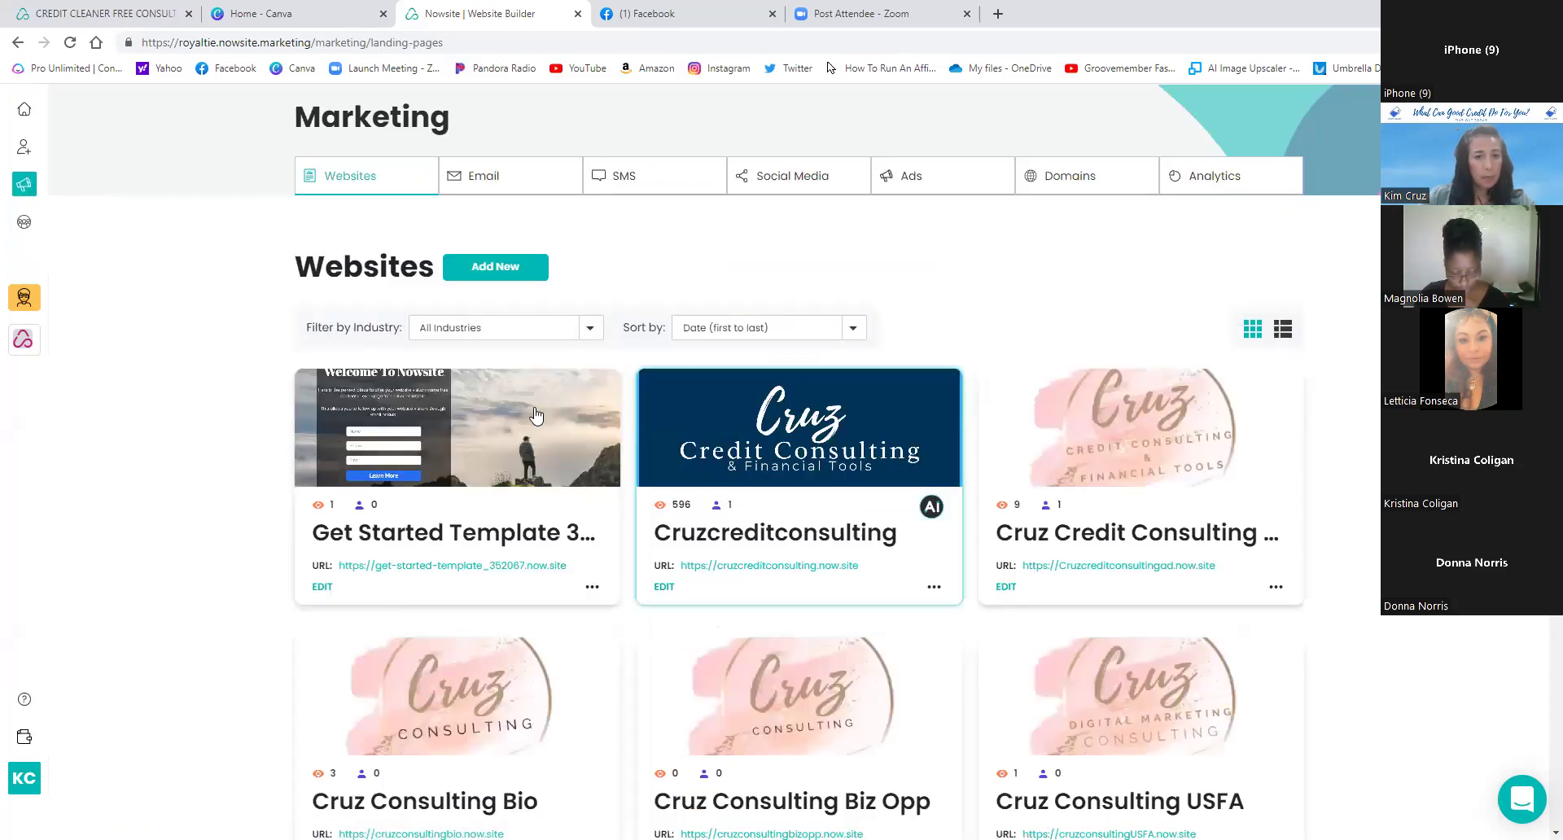
pyautogui.scroll(-8, 536, 415)
pyautogui.scroll(-5, 667, 404)
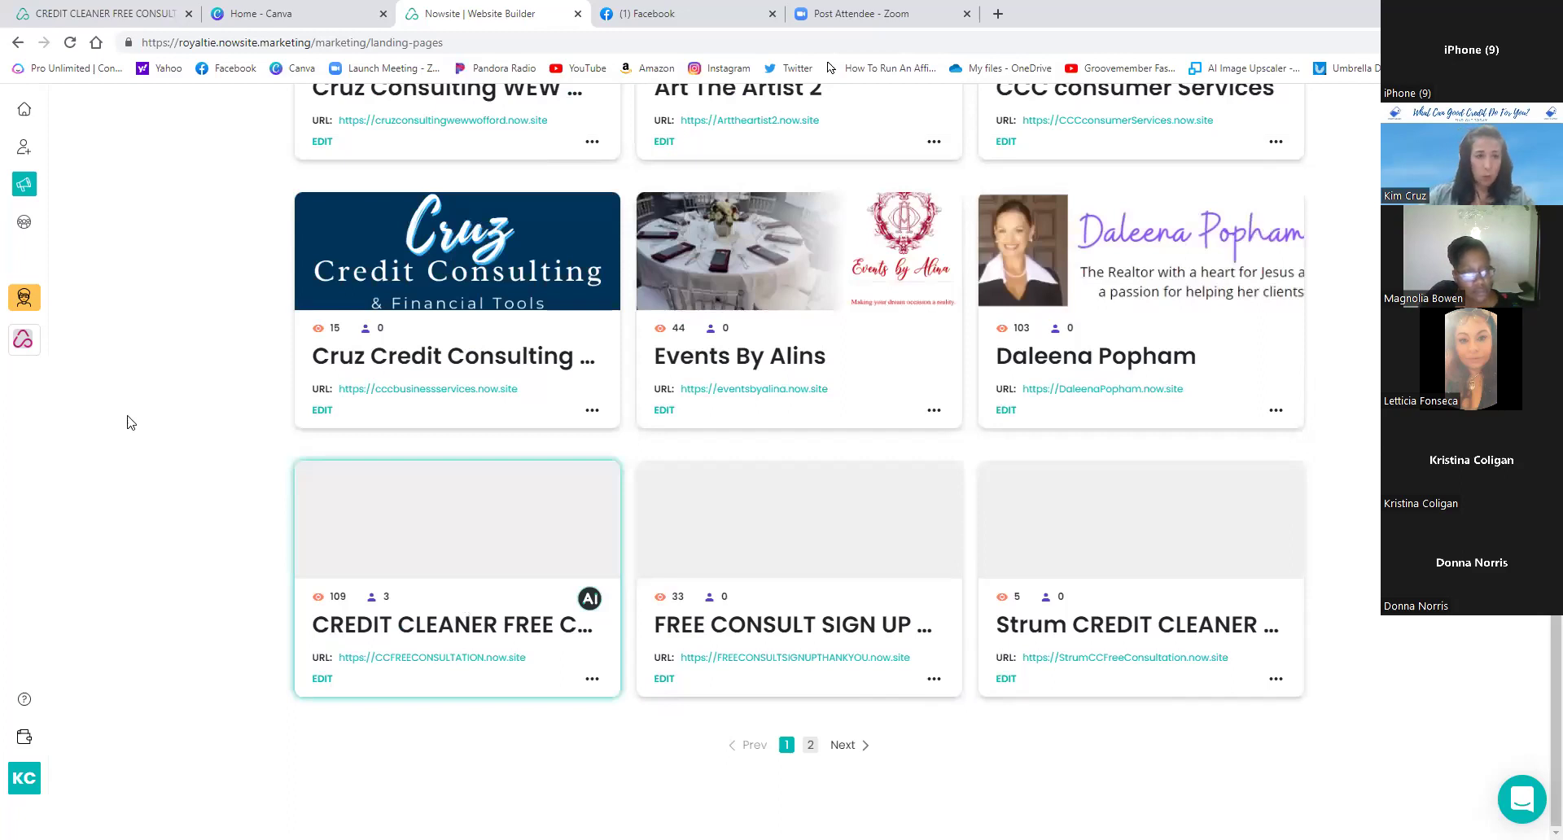
pyautogui.click(24, 224)
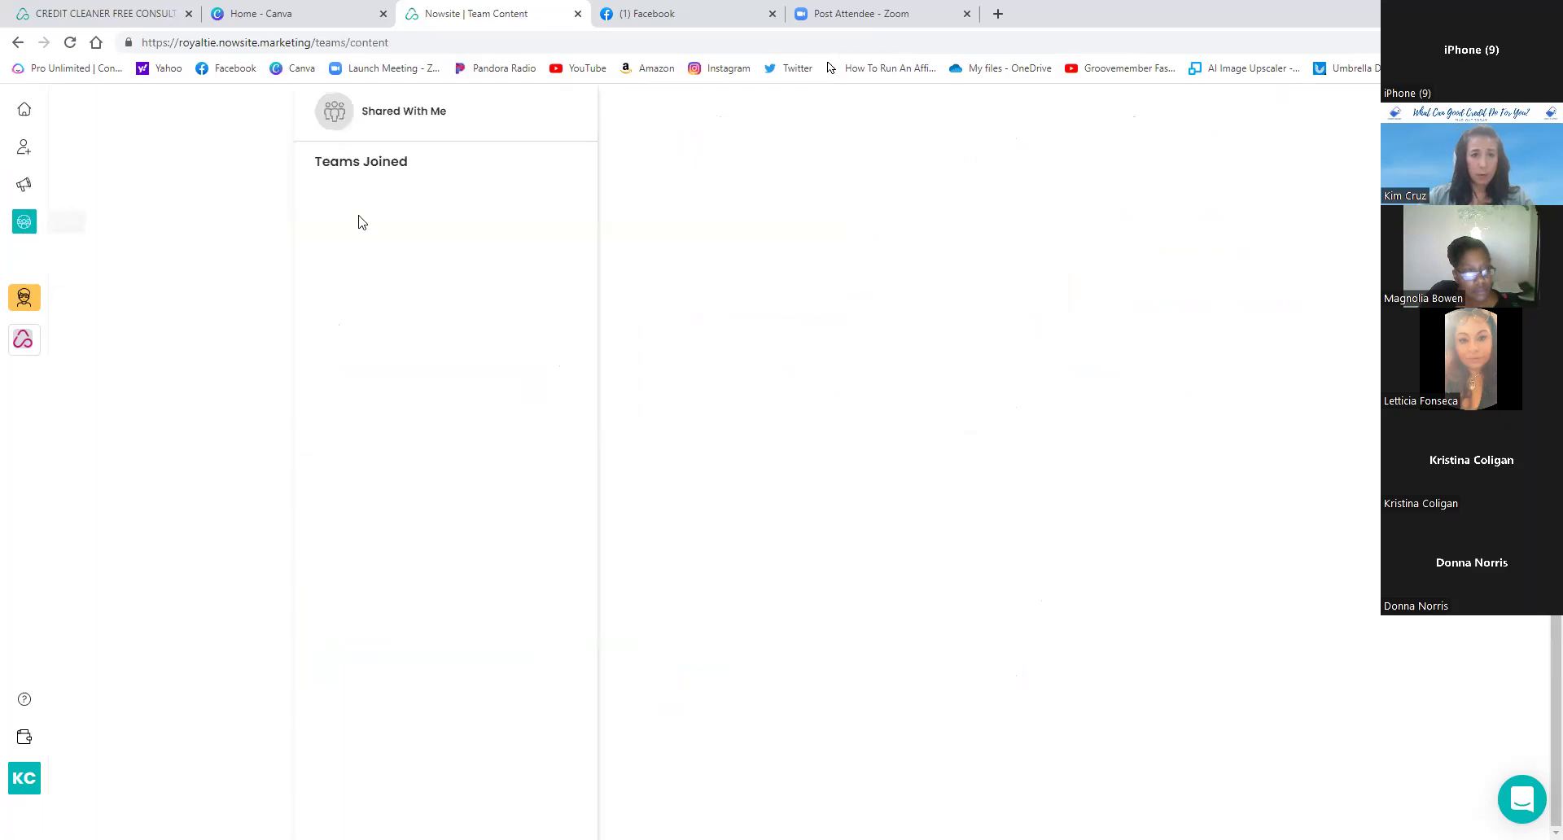
pyautogui.click(406, 118)
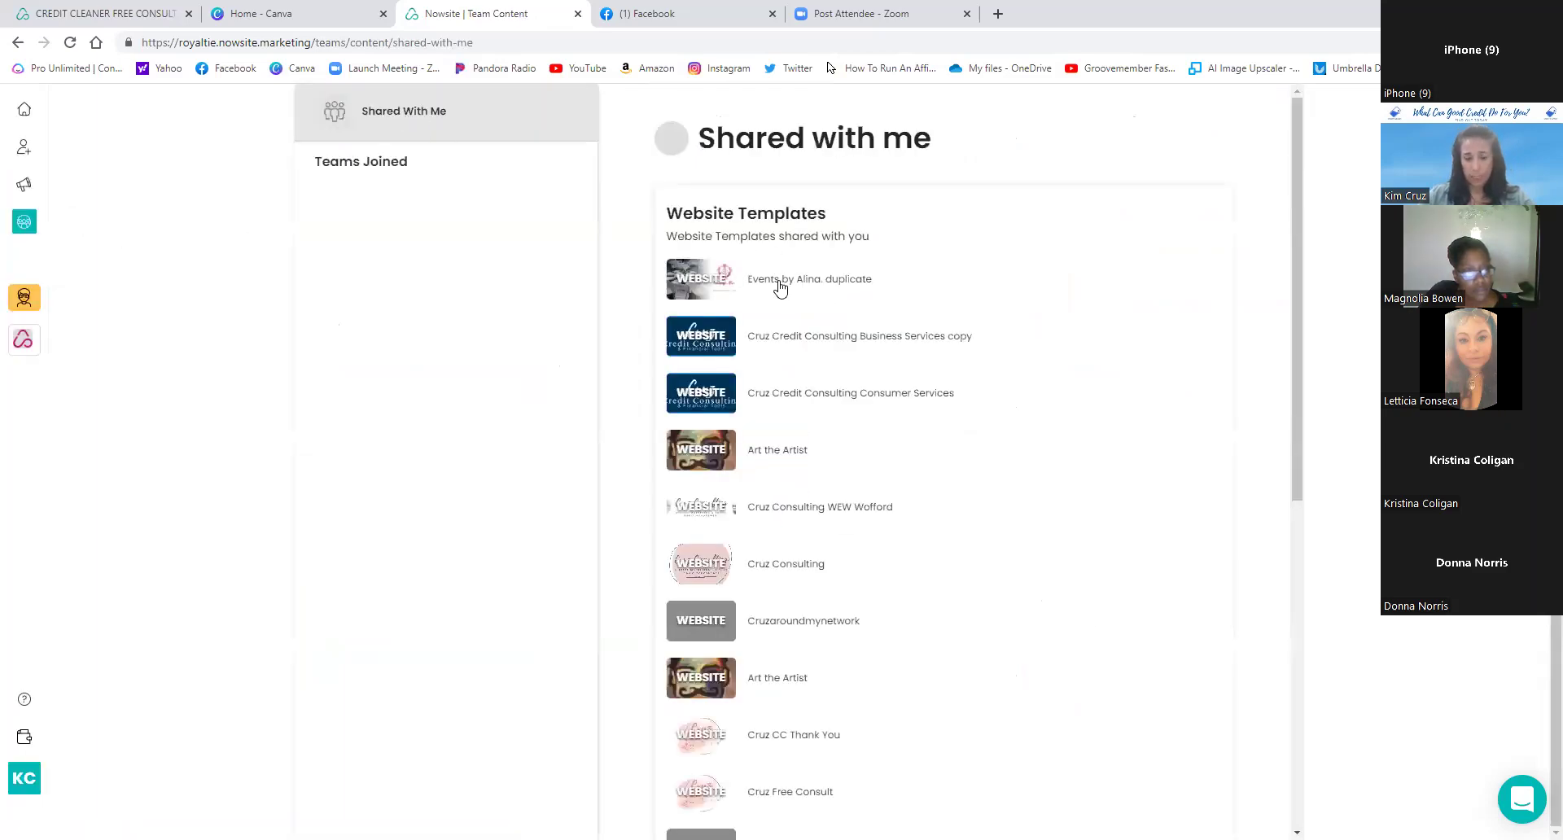
pyautogui.click(780, 285)
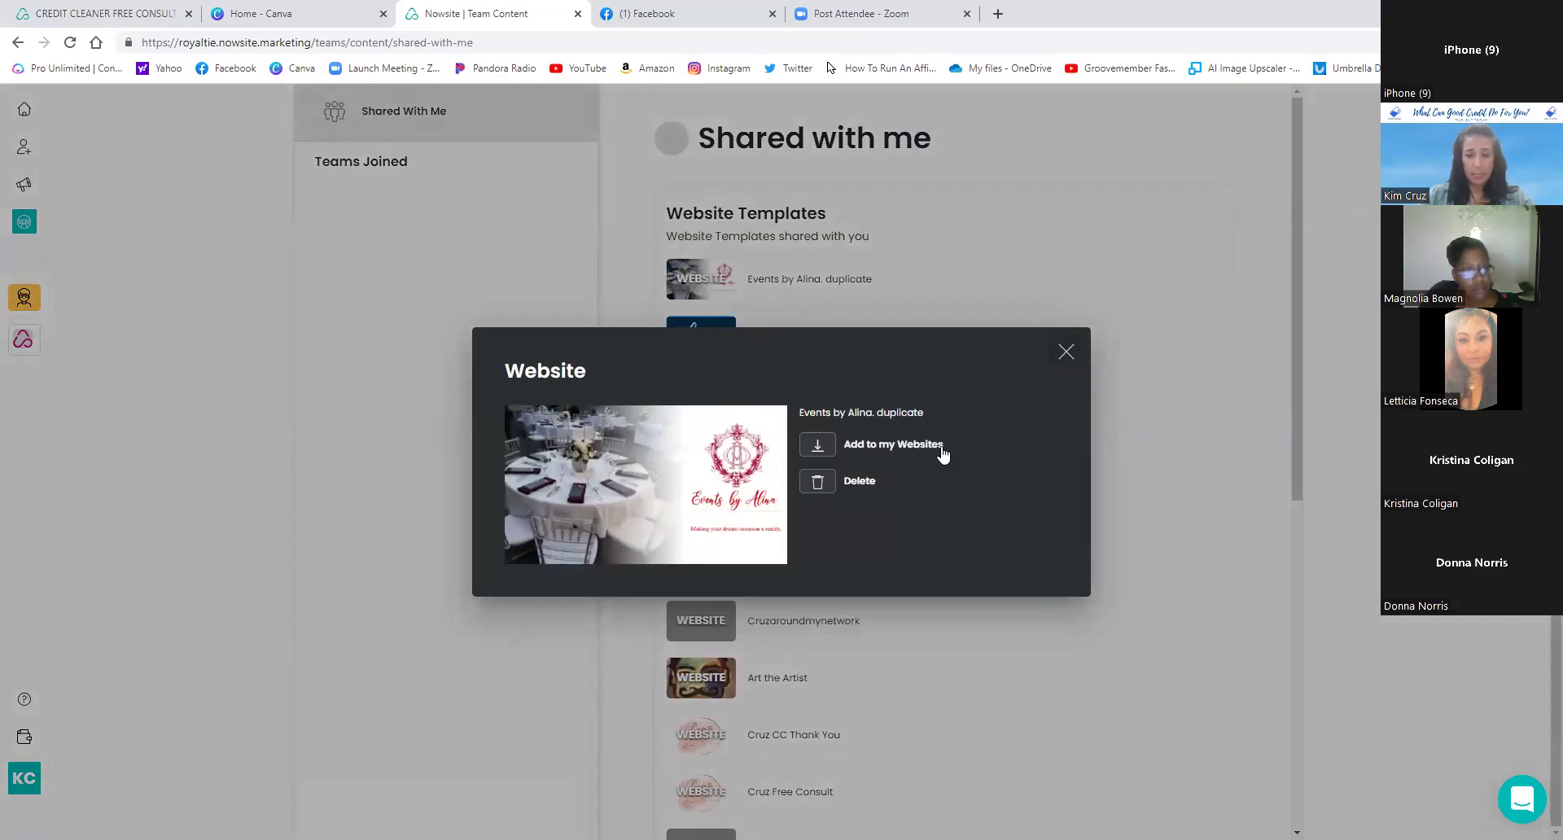
pyautogui.click(1063, 352)
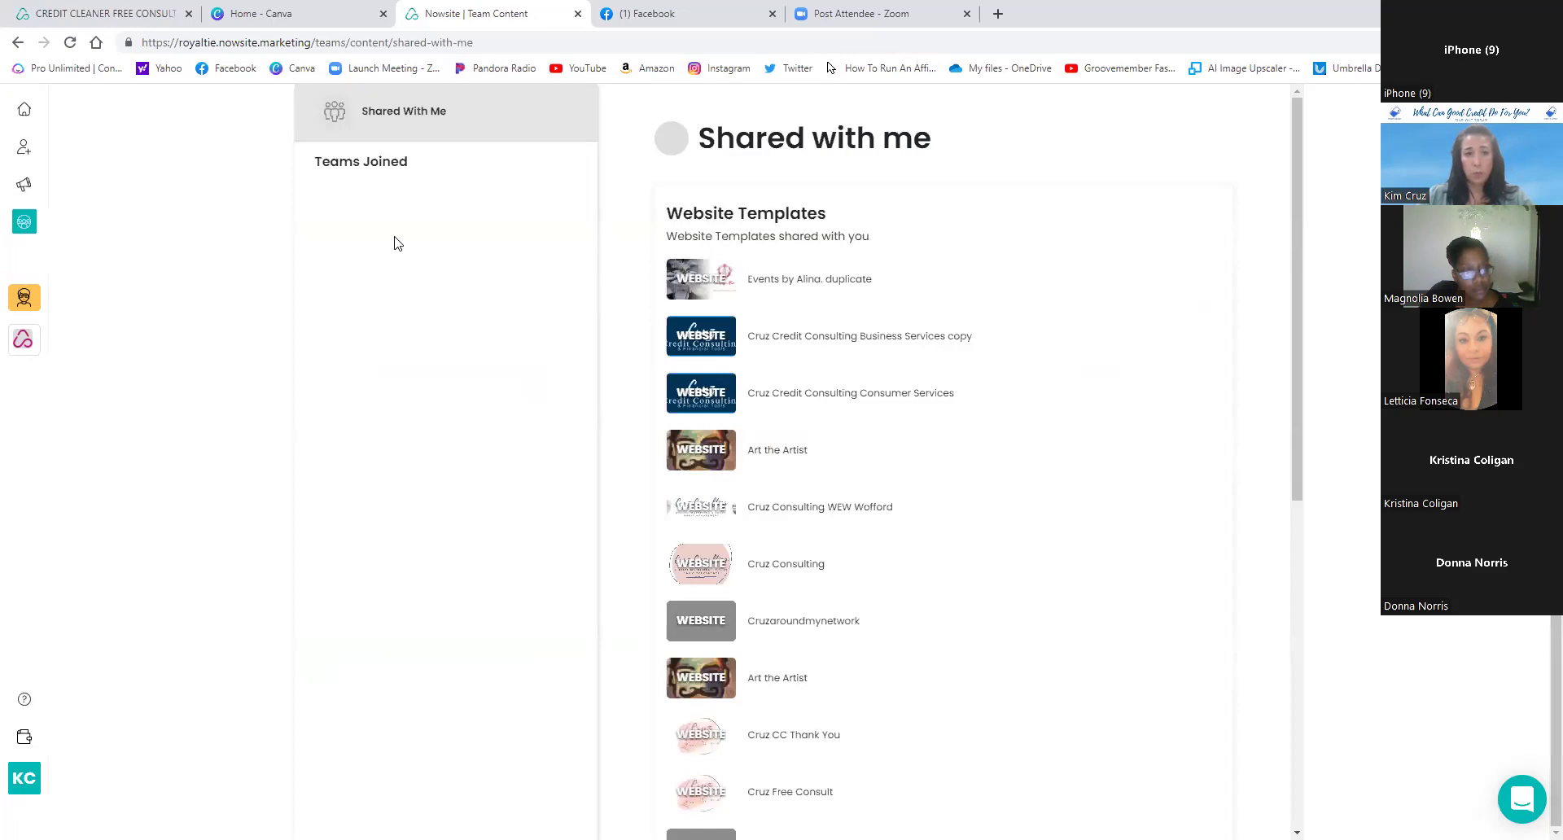
pyautogui.click(23, 189)
pyautogui.scroll(-10, 455, 348)
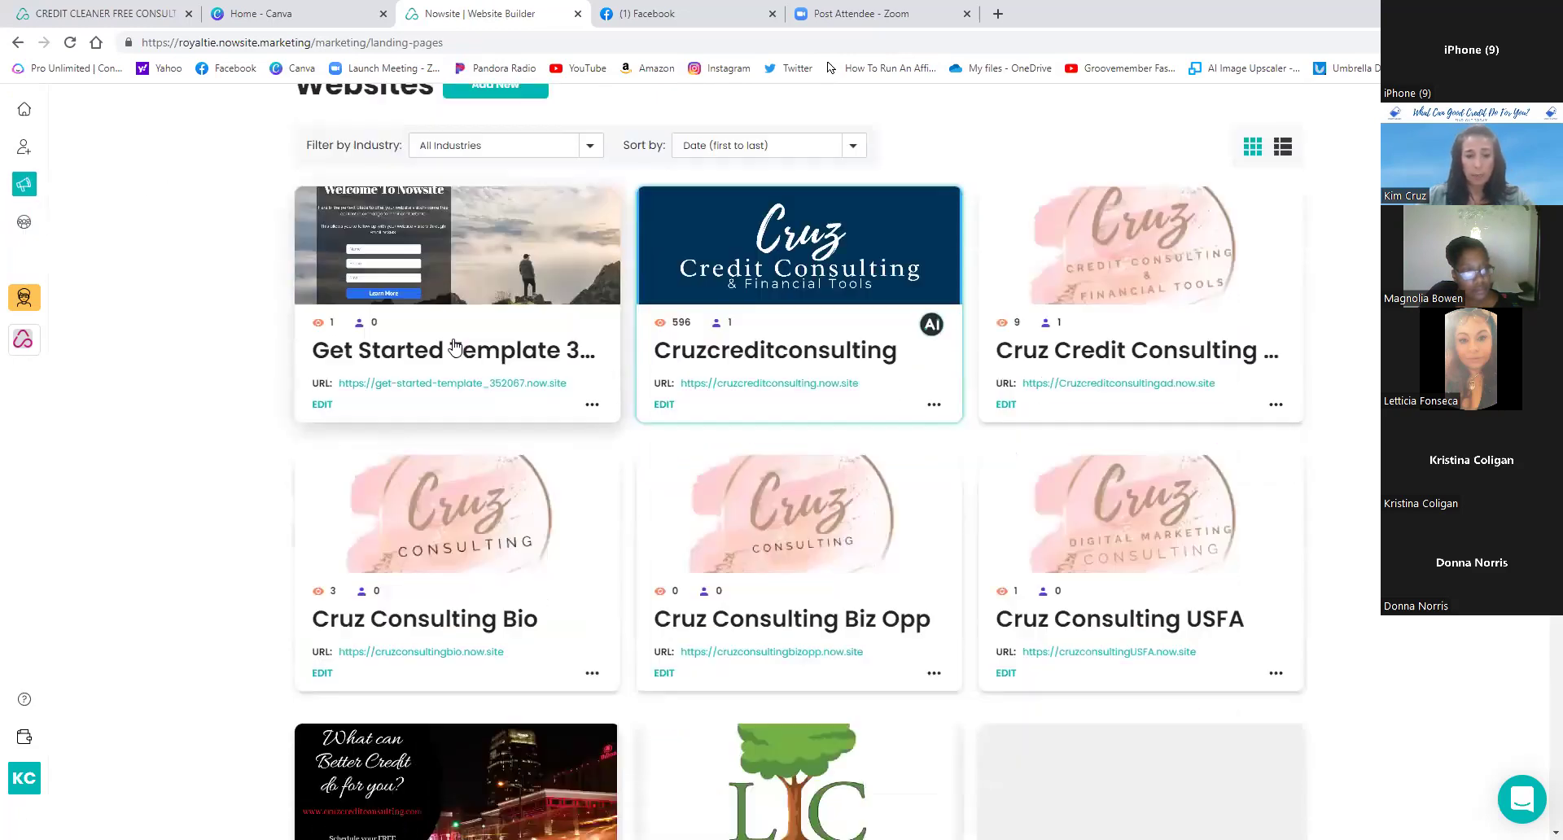
pyautogui.scroll(-3, 455, 348)
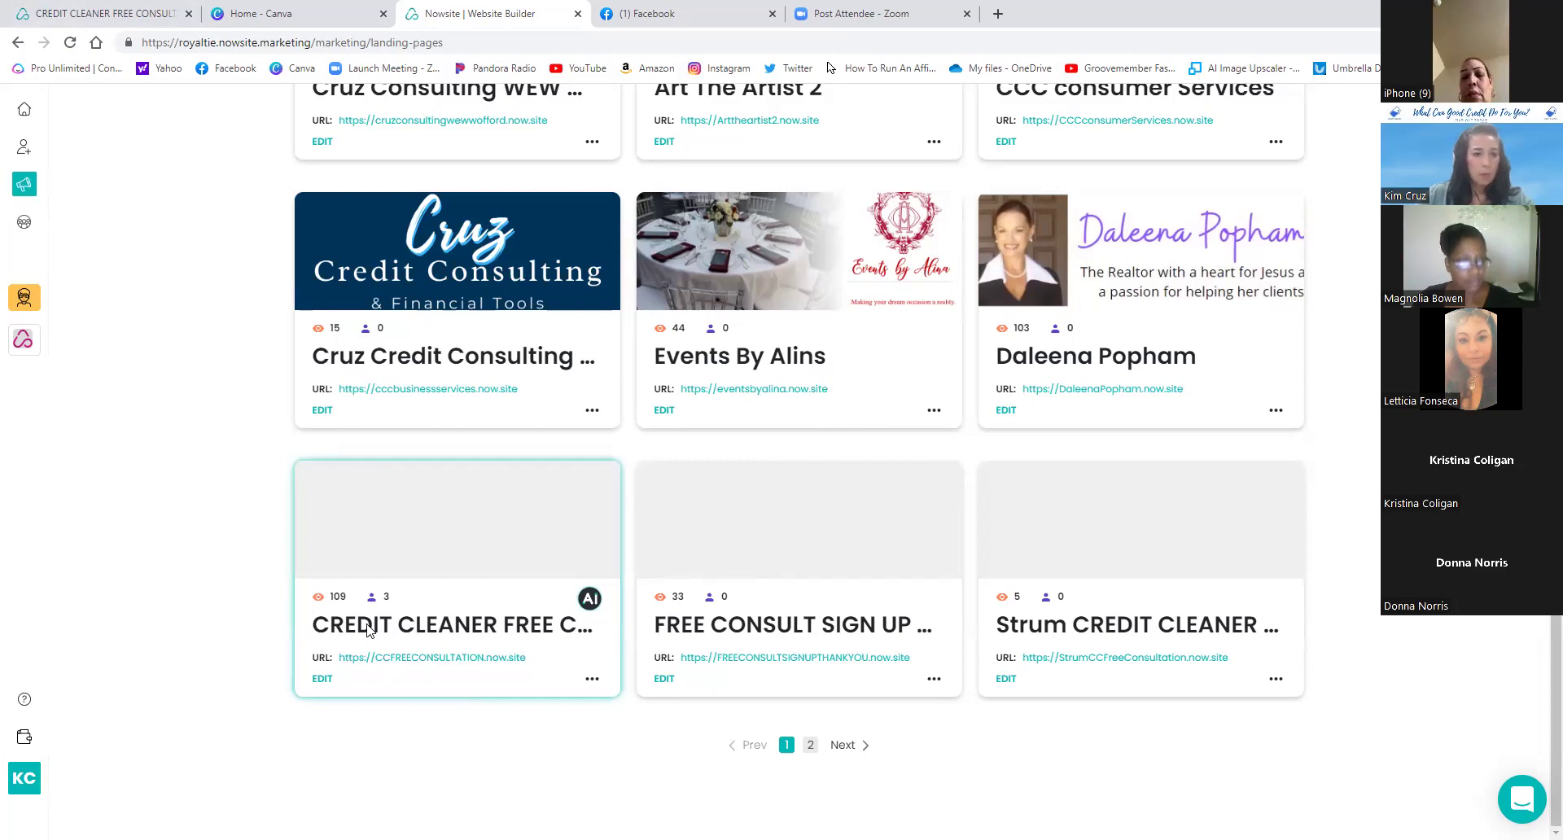
pyautogui.click(26, 187)
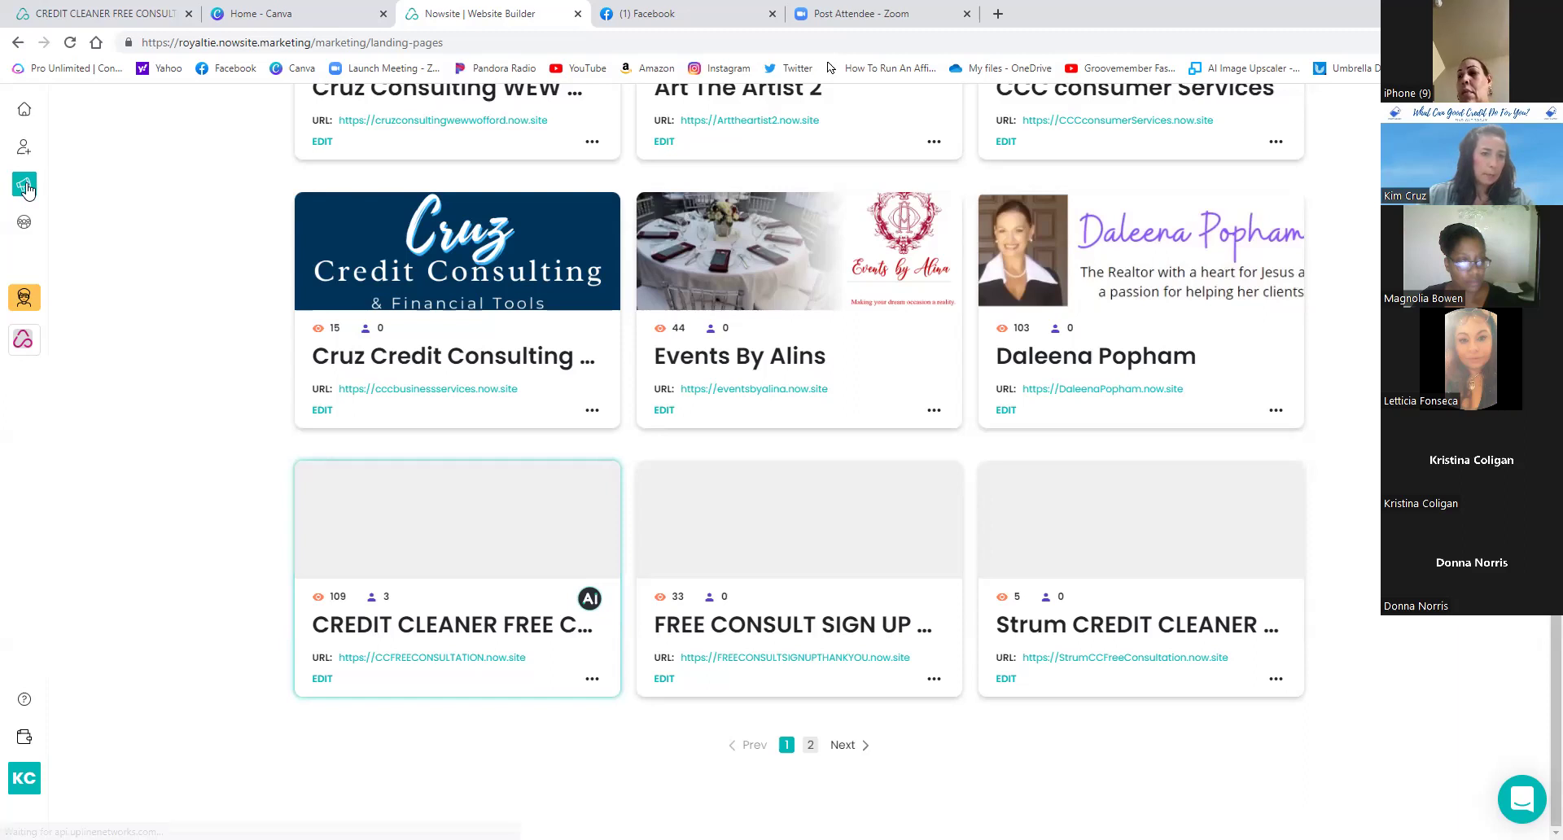
# - Open Add to my Websites for the shared Events template, then cancel it
pyautogui.click(26, 224)
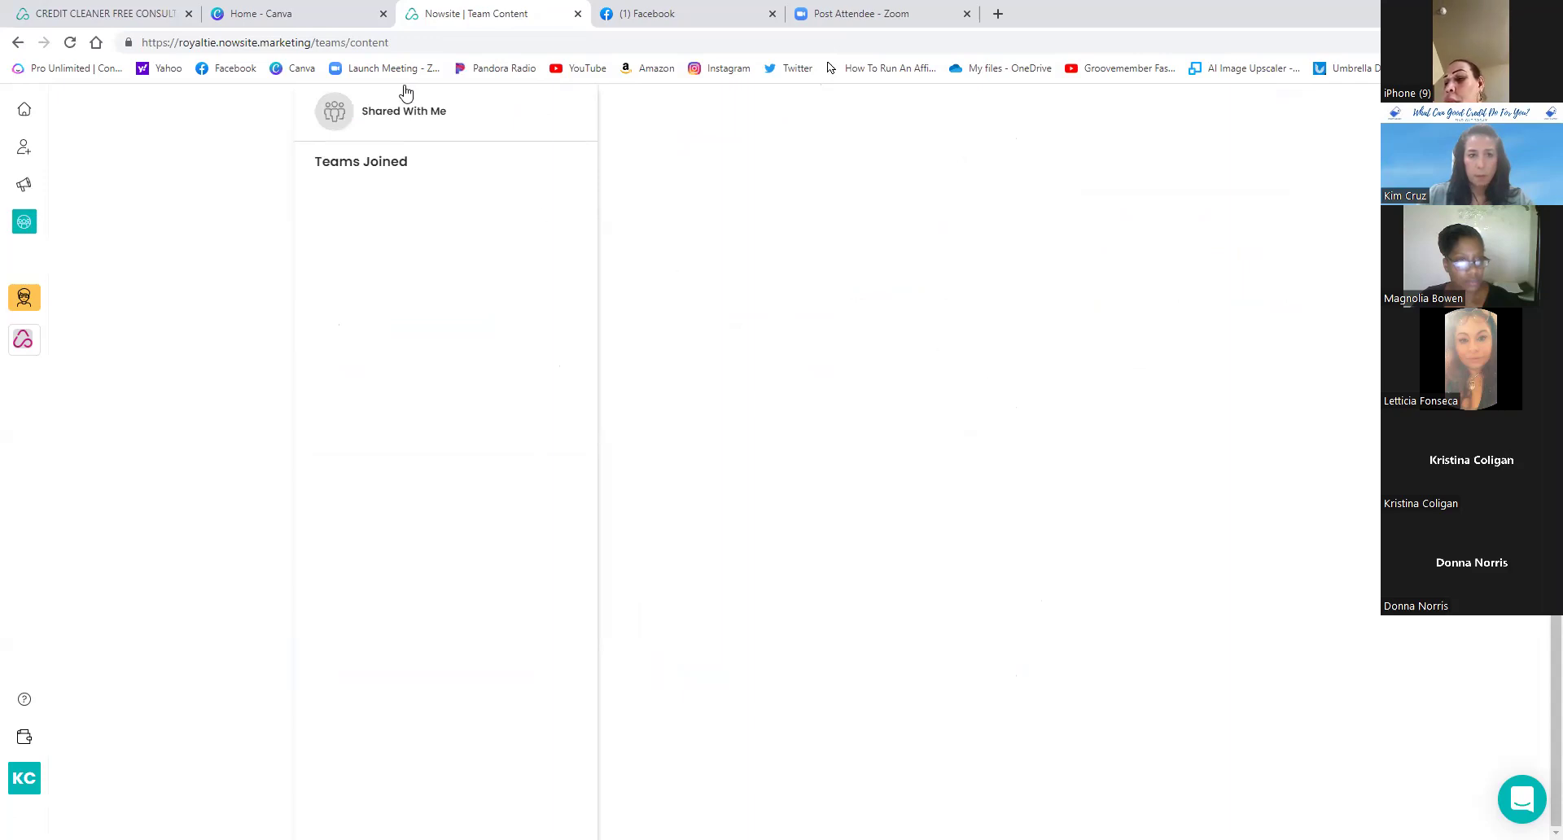
pyautogui.click(422, 111)
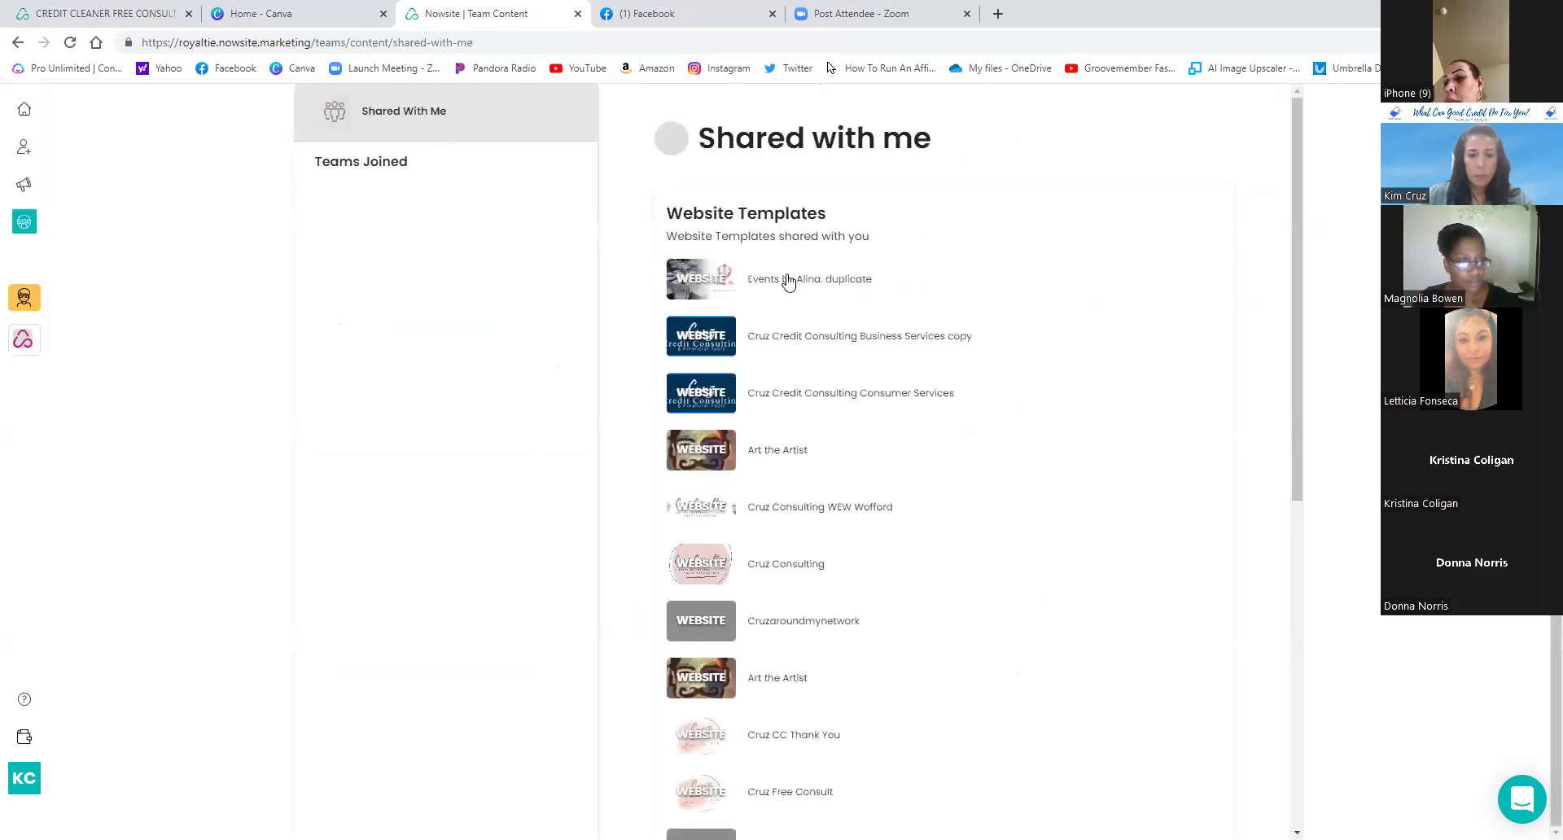
pyautogui.click(788, 273)
pyautogui.click(905, 448)
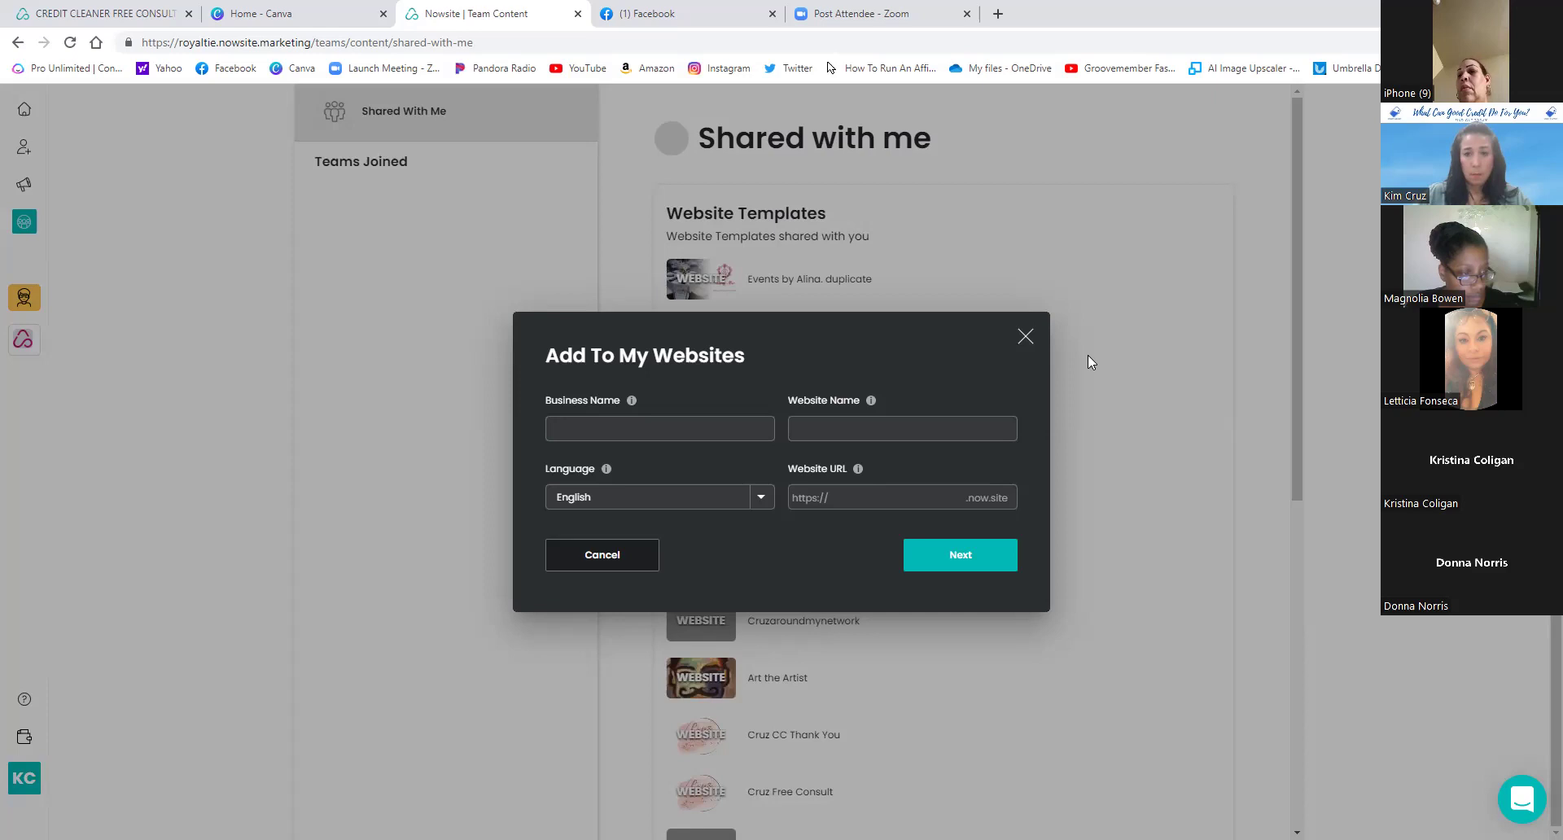
pyautogui.click(1026, 340)
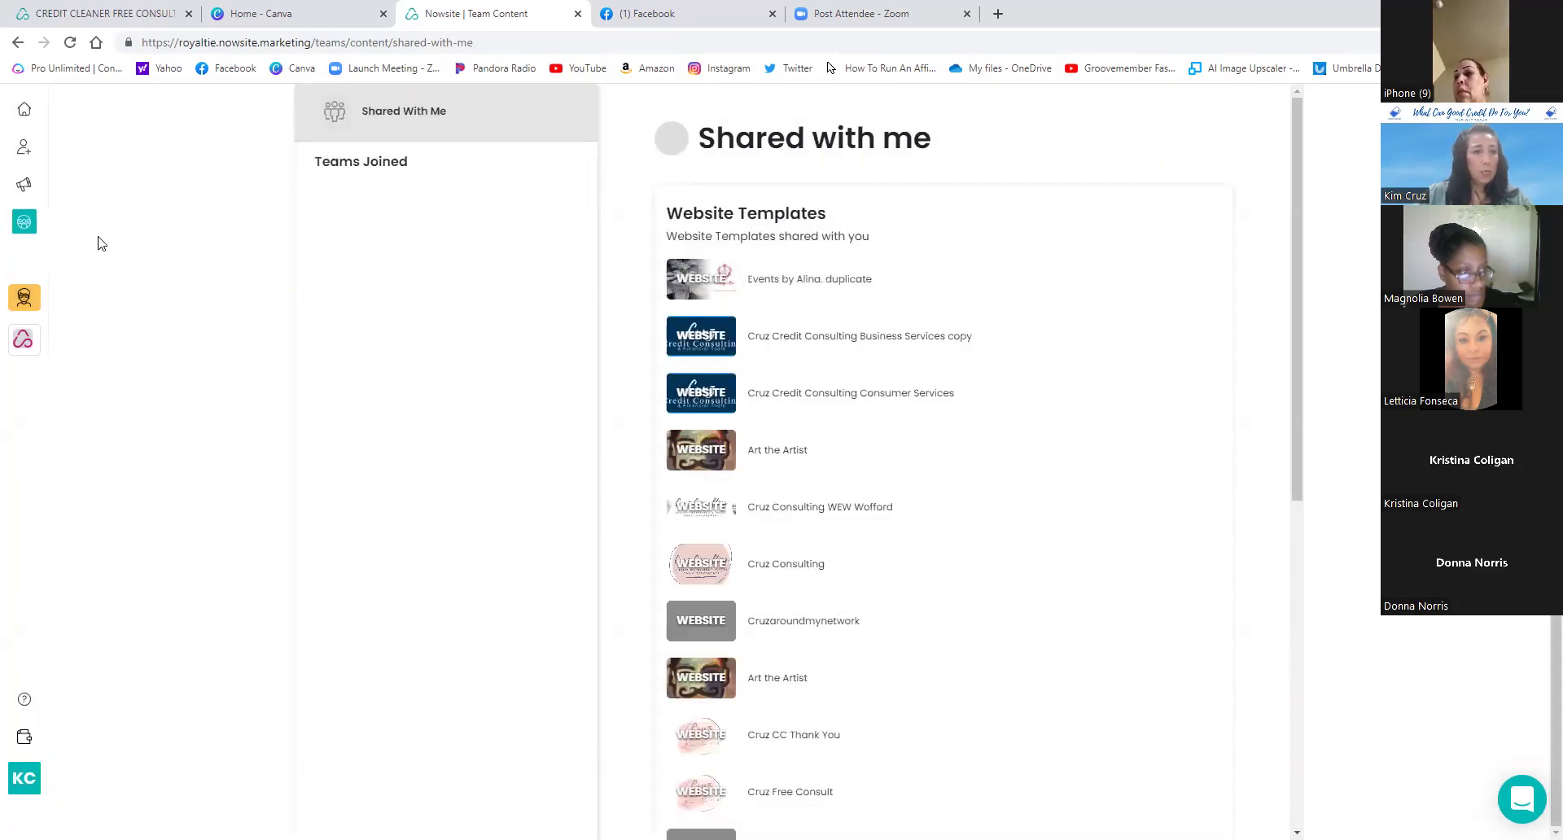
# - Open Add To My Websites for the shared Events template and select the web address field
pyautogui.click(25, 224)
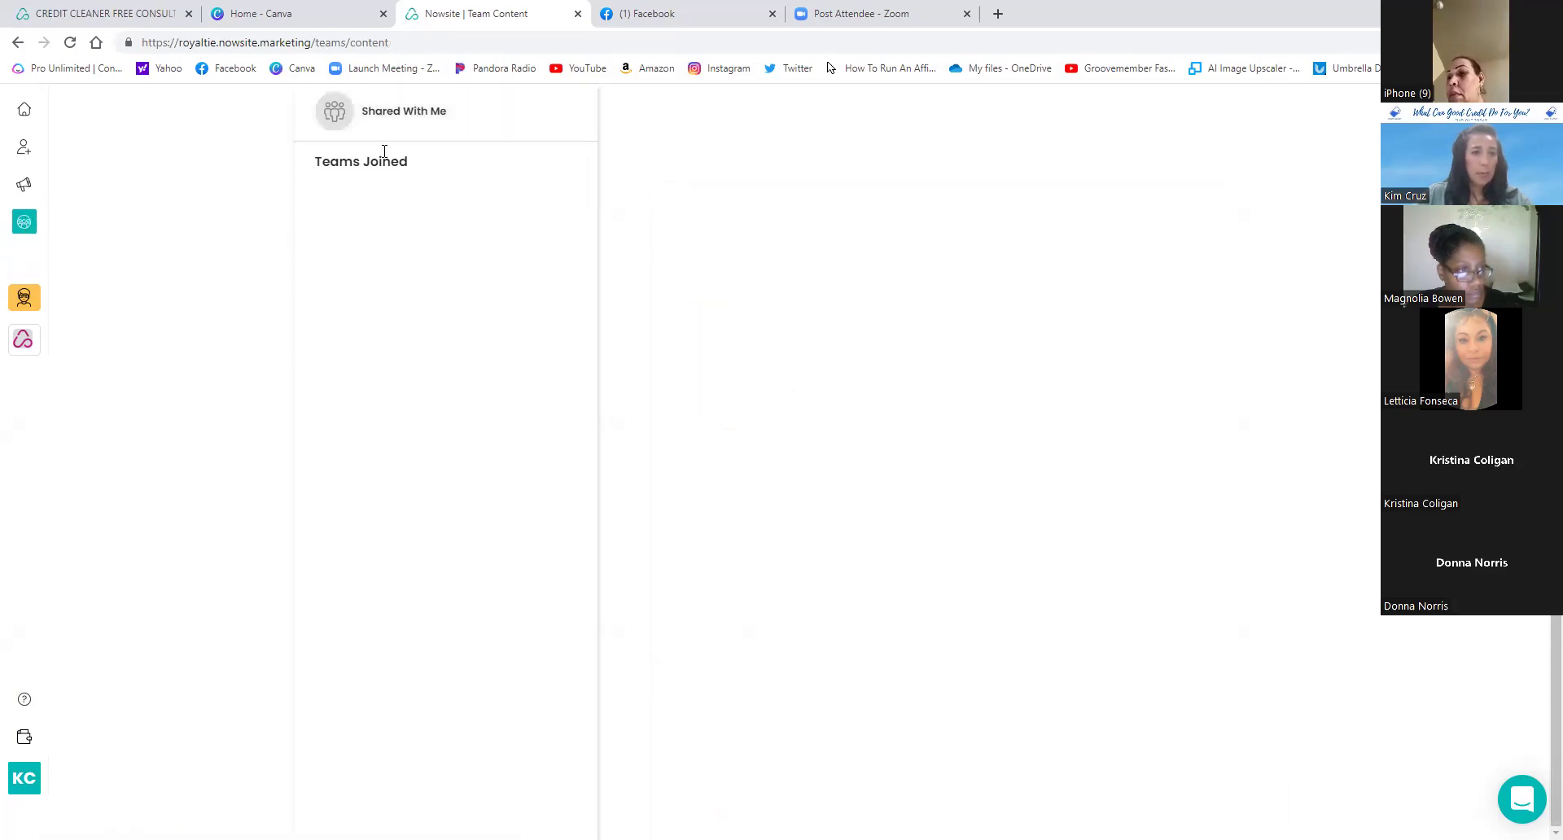
pyautogui.click(424, 118)
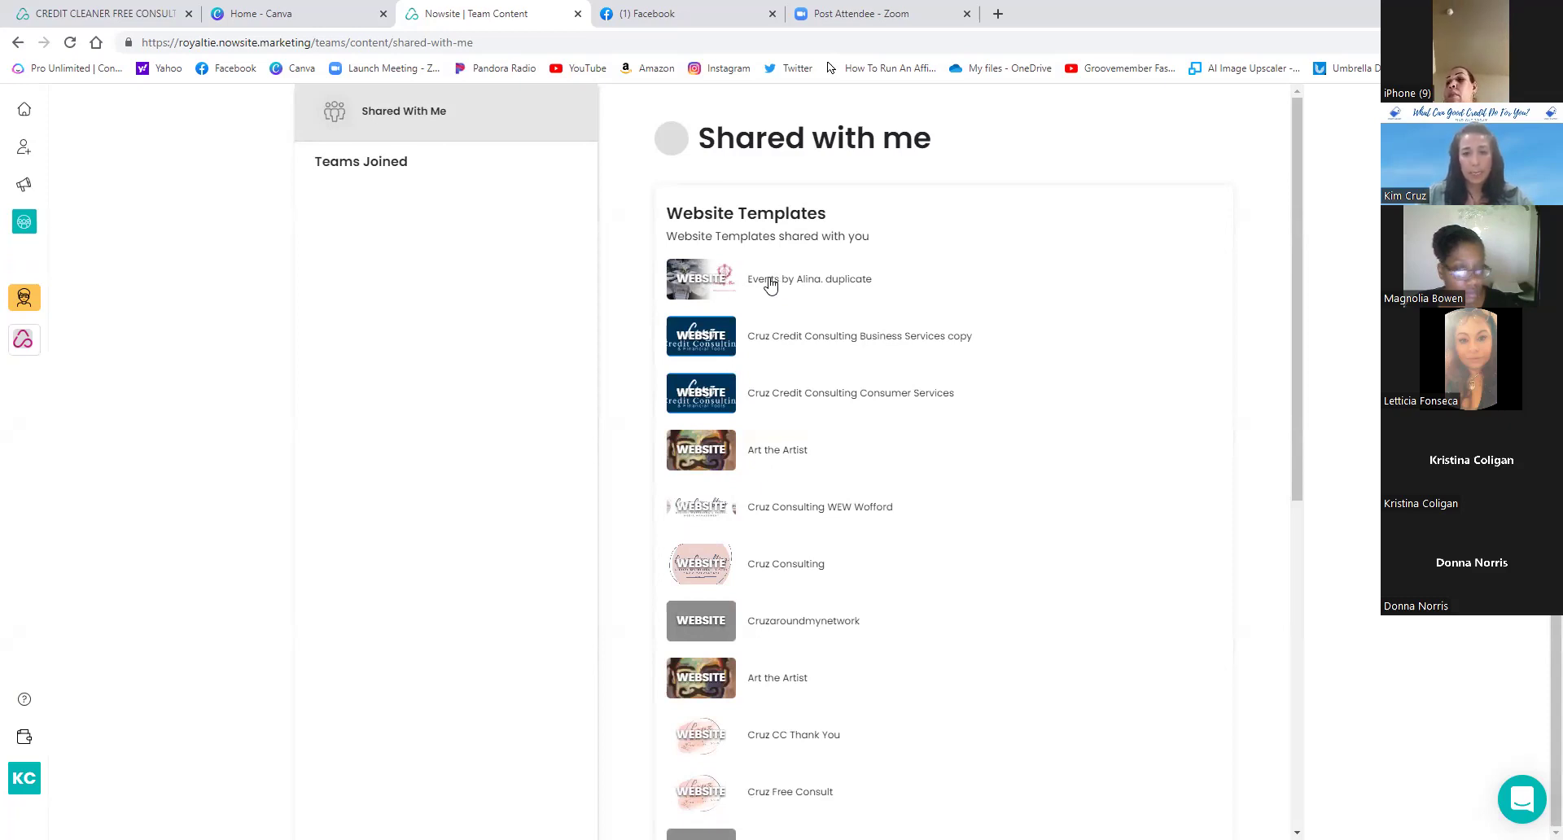
pyautogui.click(770, 280)
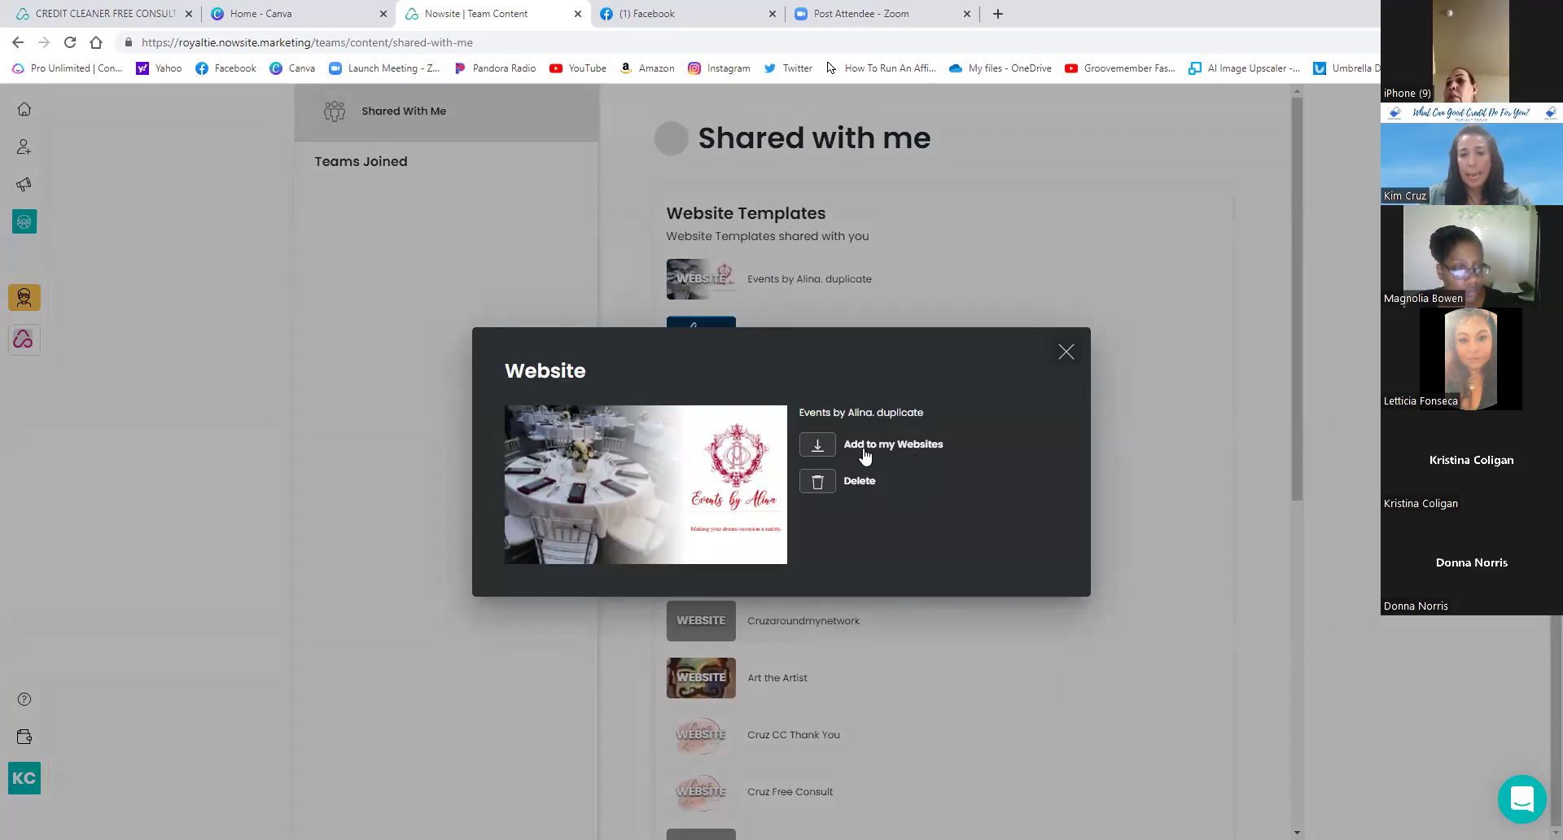
pyautogui.click(899, 446)
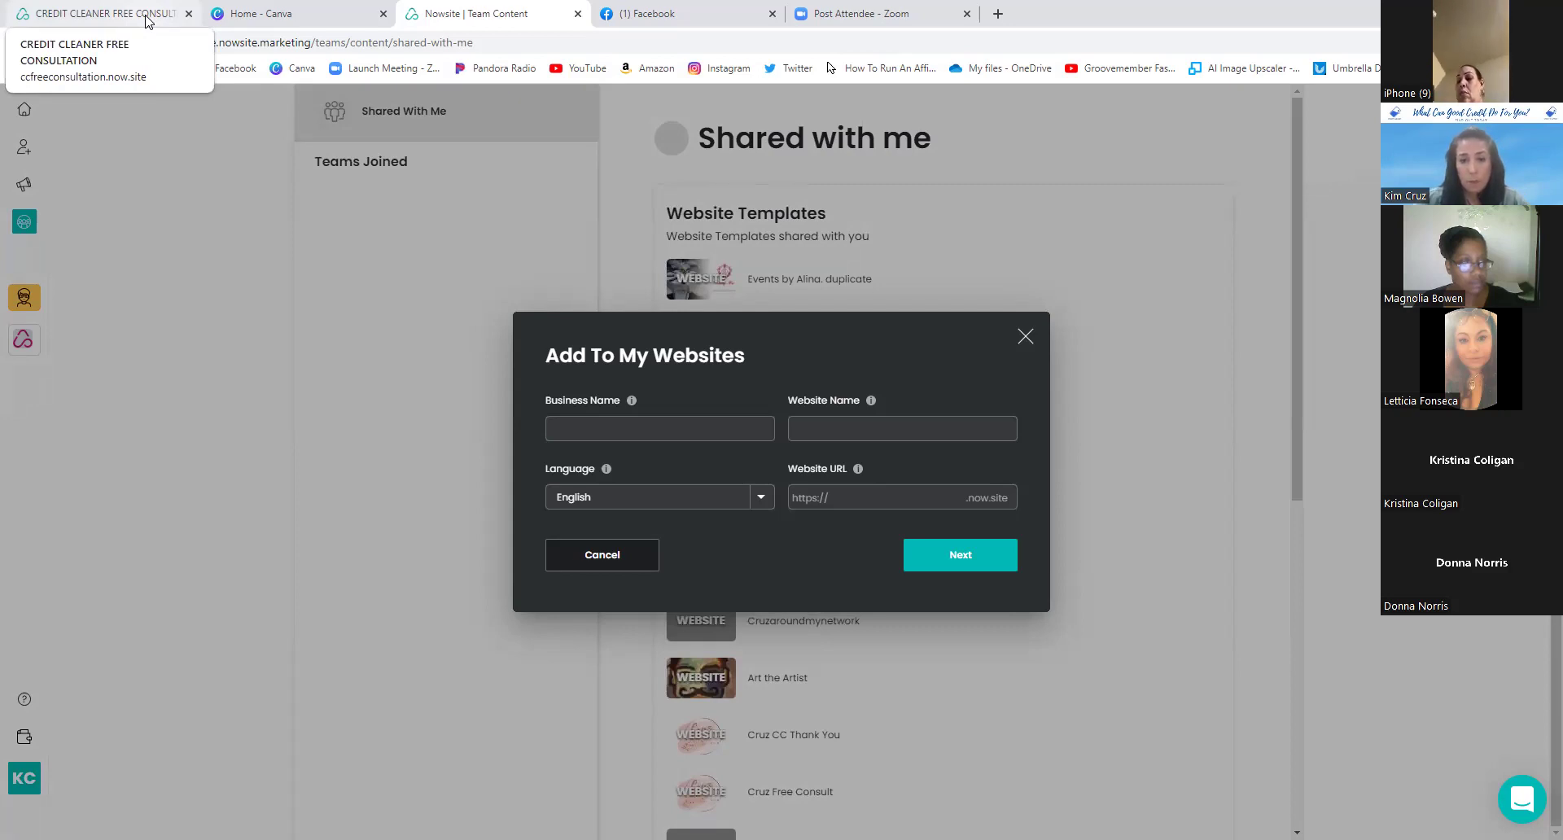
pyautogui.click(900, 495)
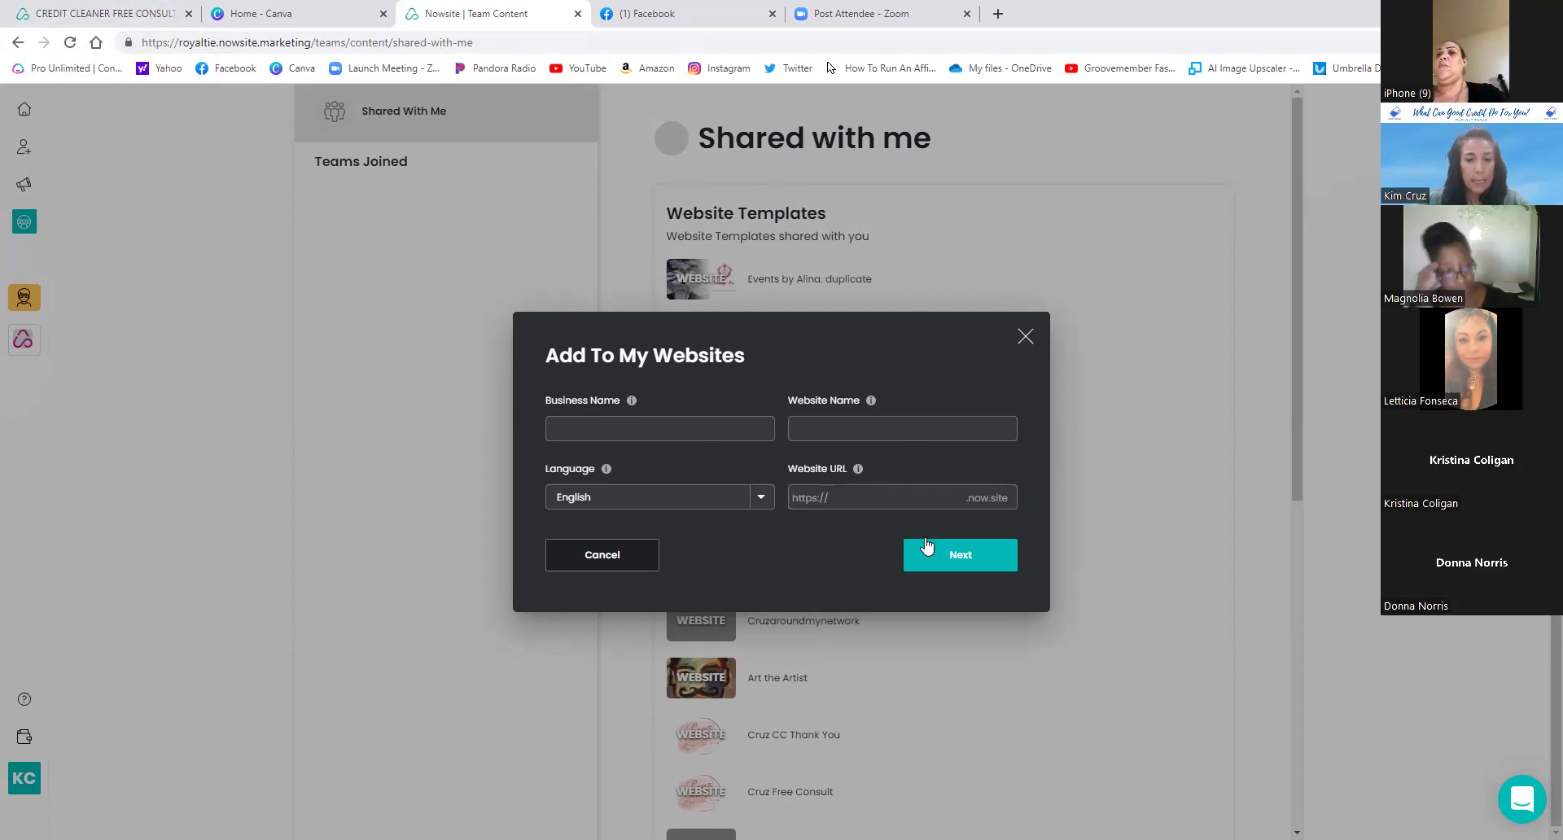
# - Copy the template as website 'testwebsite', business name Home, at the address testingcruz.now.site
pyautogui.click(688, 428)
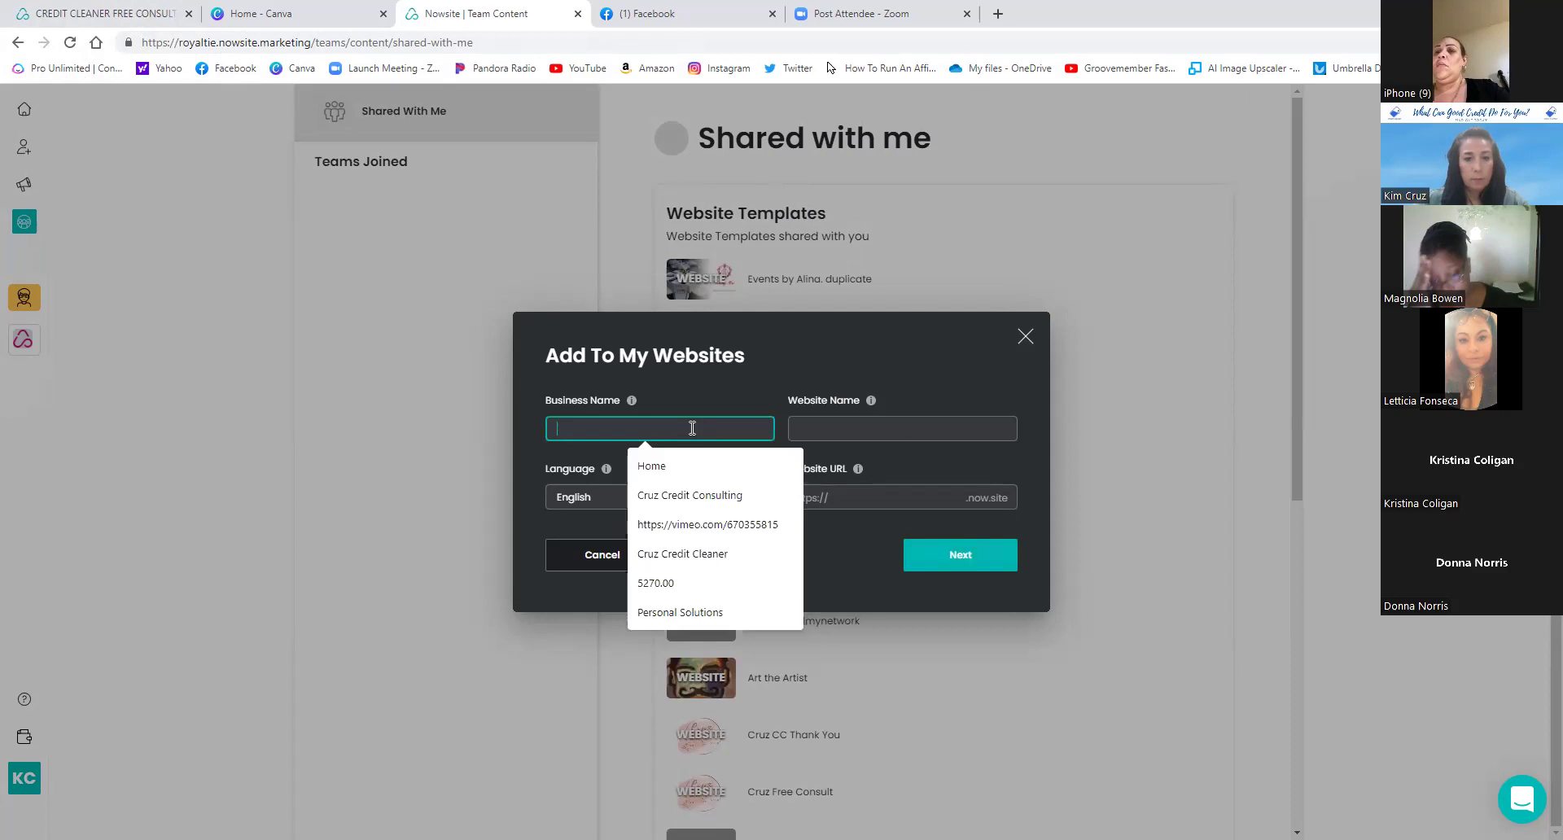
pyautogui.click(669, 464)
pyautogui.click(824, 430)
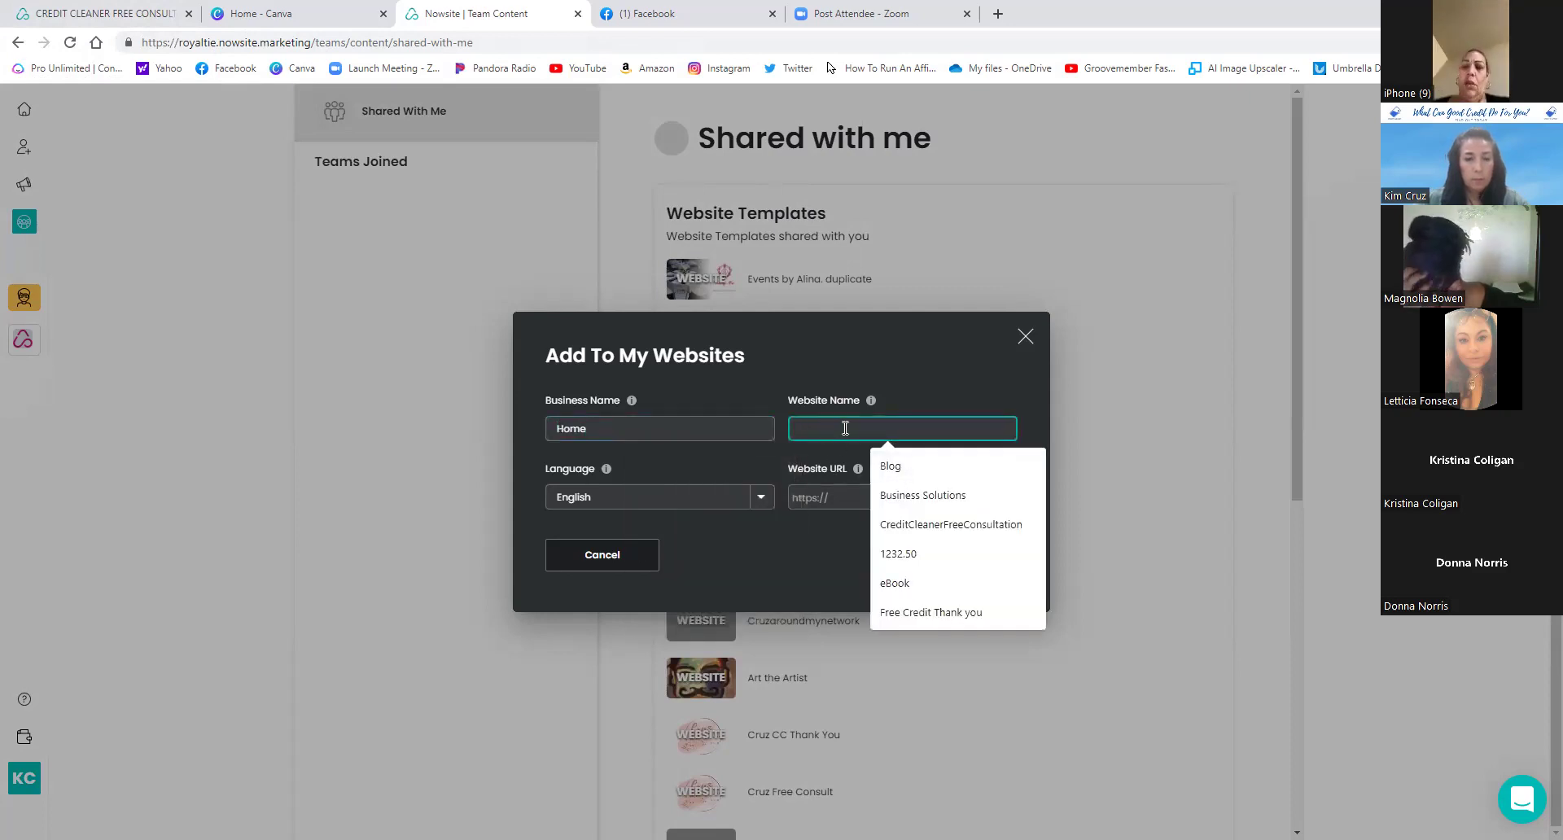
pyautogui.write('testwebsite')
pyautogui.press('Tab')
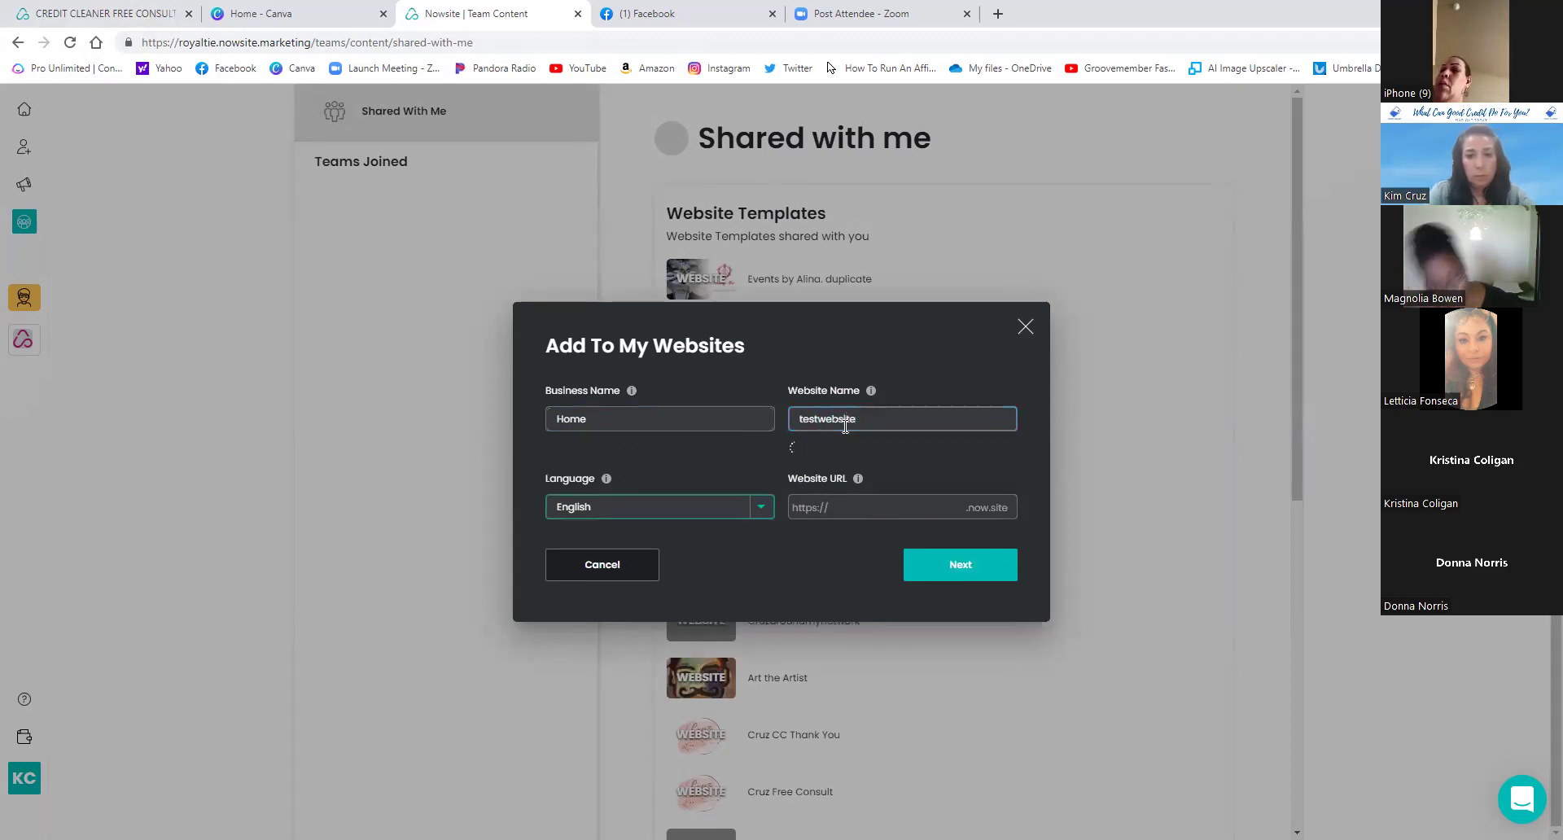
pyautogui.press('Tab')
pyautogui.write('testingcruz')
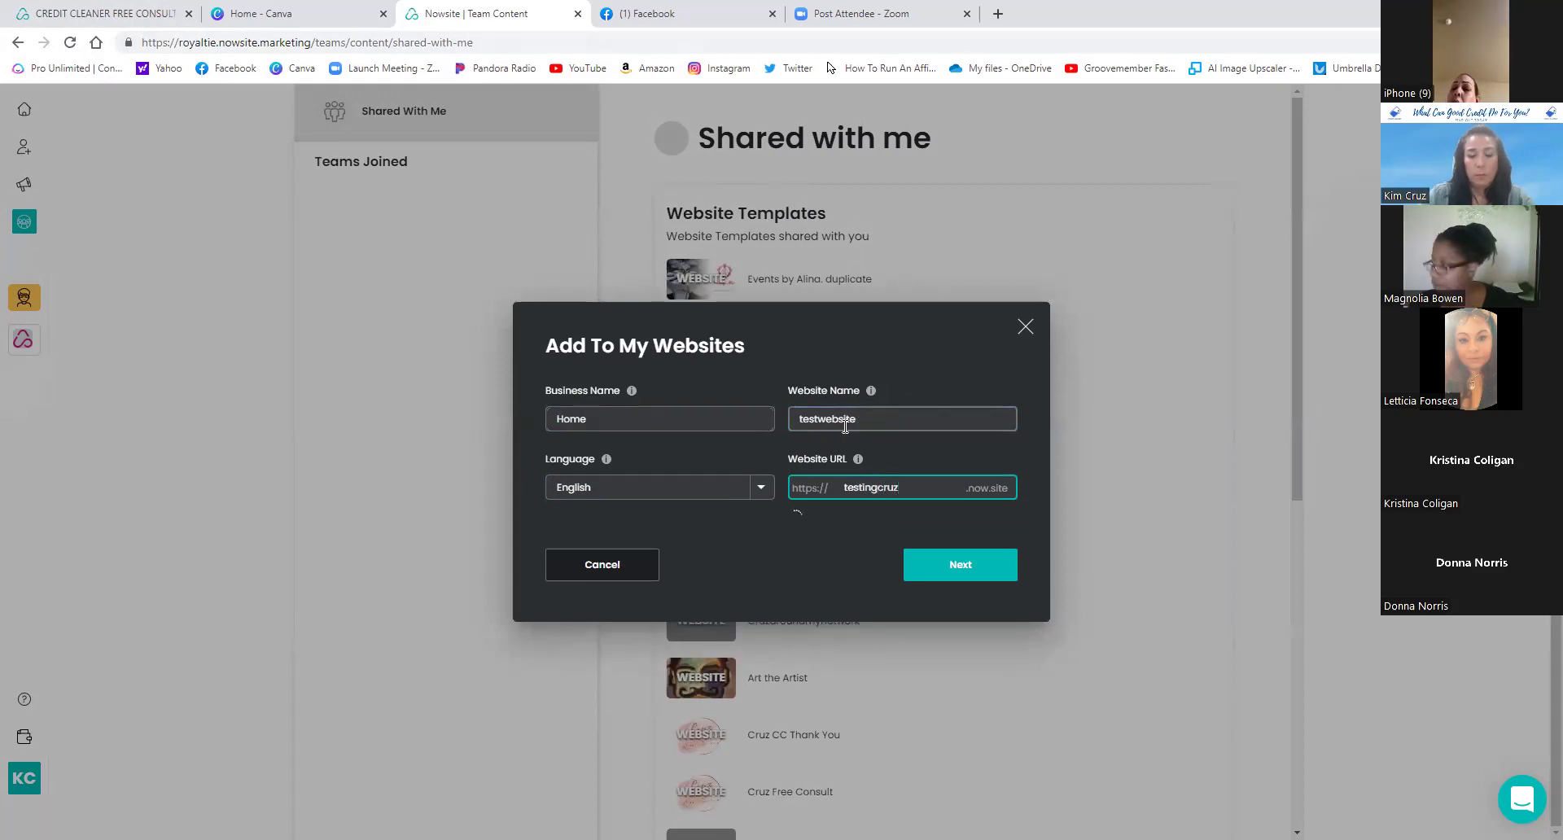
pyautogui.click(954, 566)
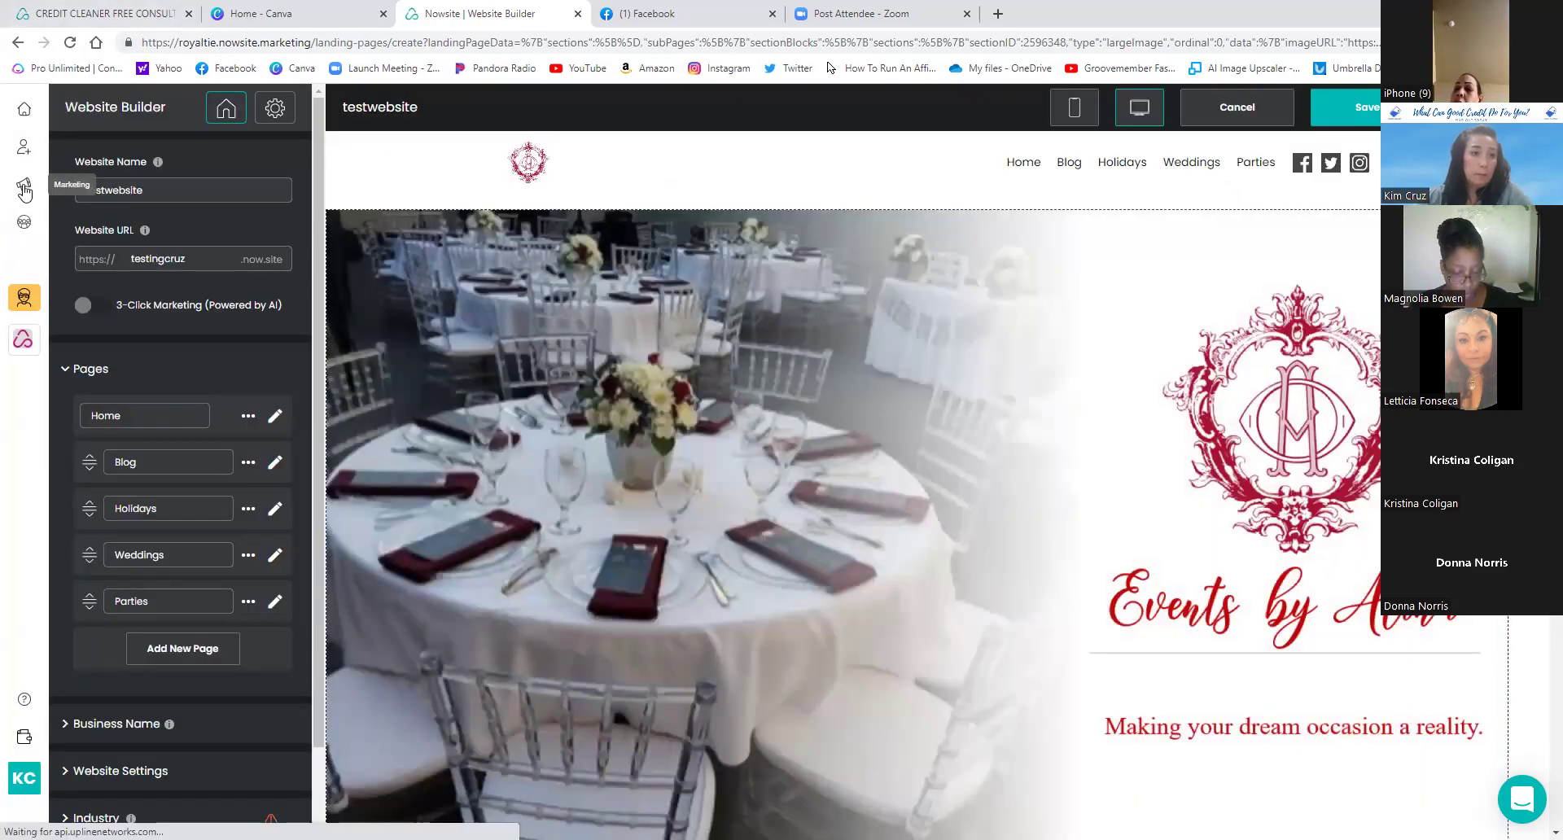
# - Open the CREDIT CLEANER FREE CONSULTATION site from the Marketing list, then view its live page
pyautogui.click(25, 189)
pyautogui.scroll(-10, 581, 467)
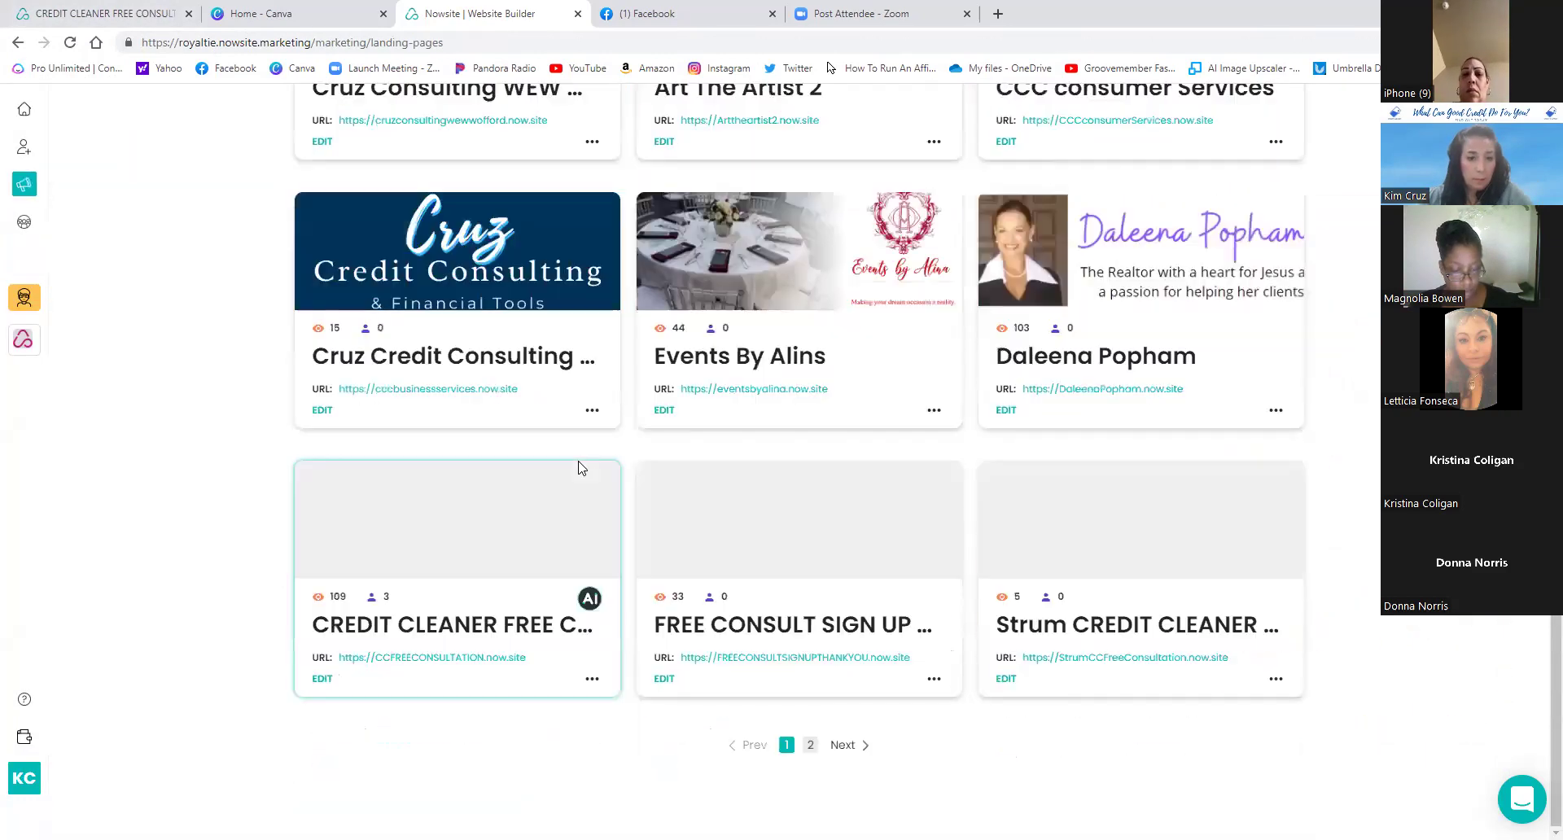
pyautogui.click(320, 683)
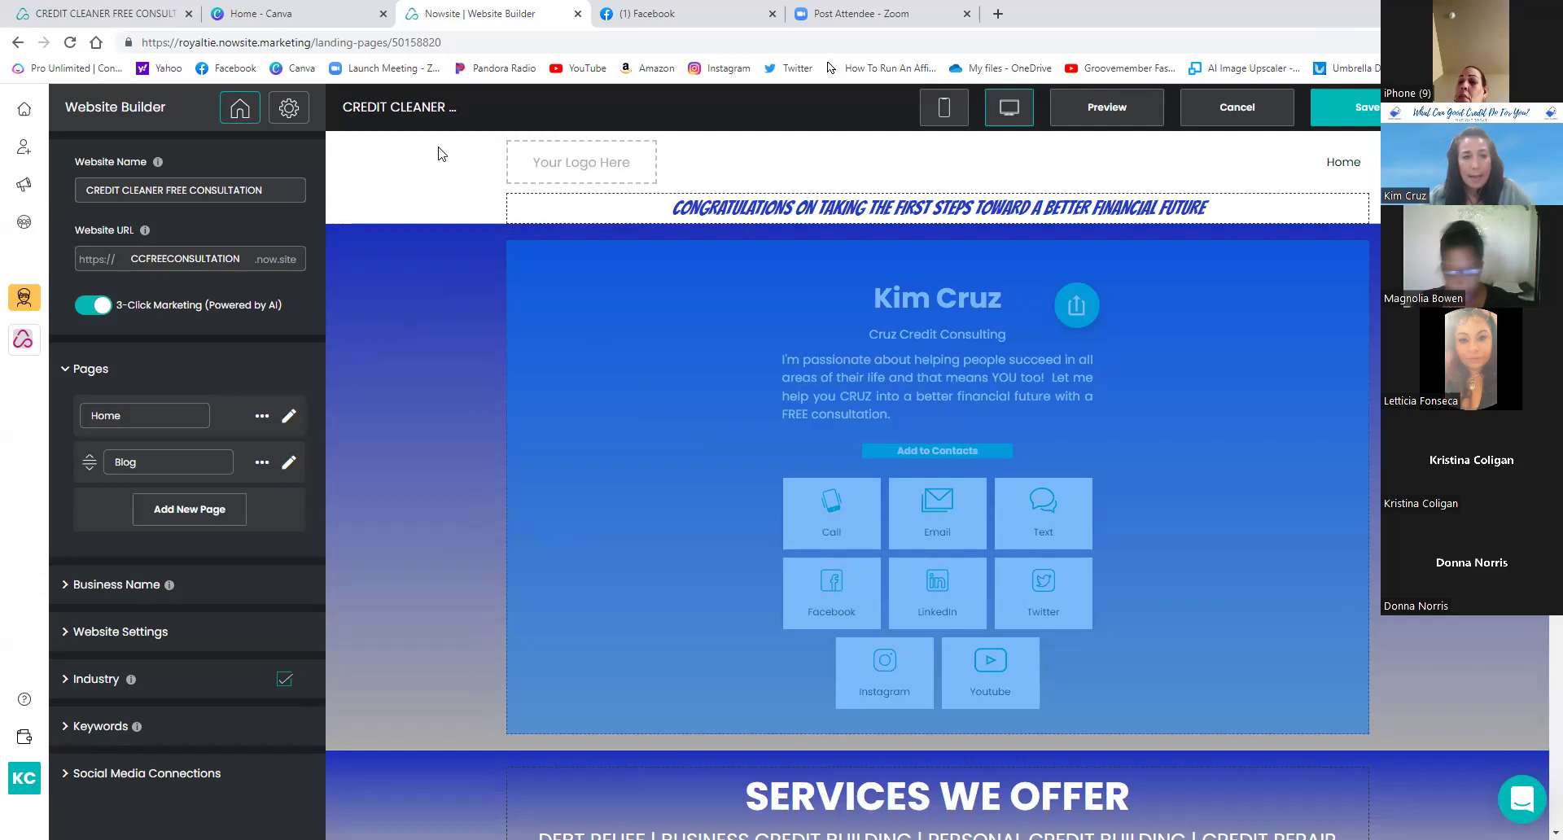
pyautogui.click(145, 18)
# - Scroll the live consultation page between the contact buttons and the Free Consultation form
pyautogui.scroll(6, 903, 374)
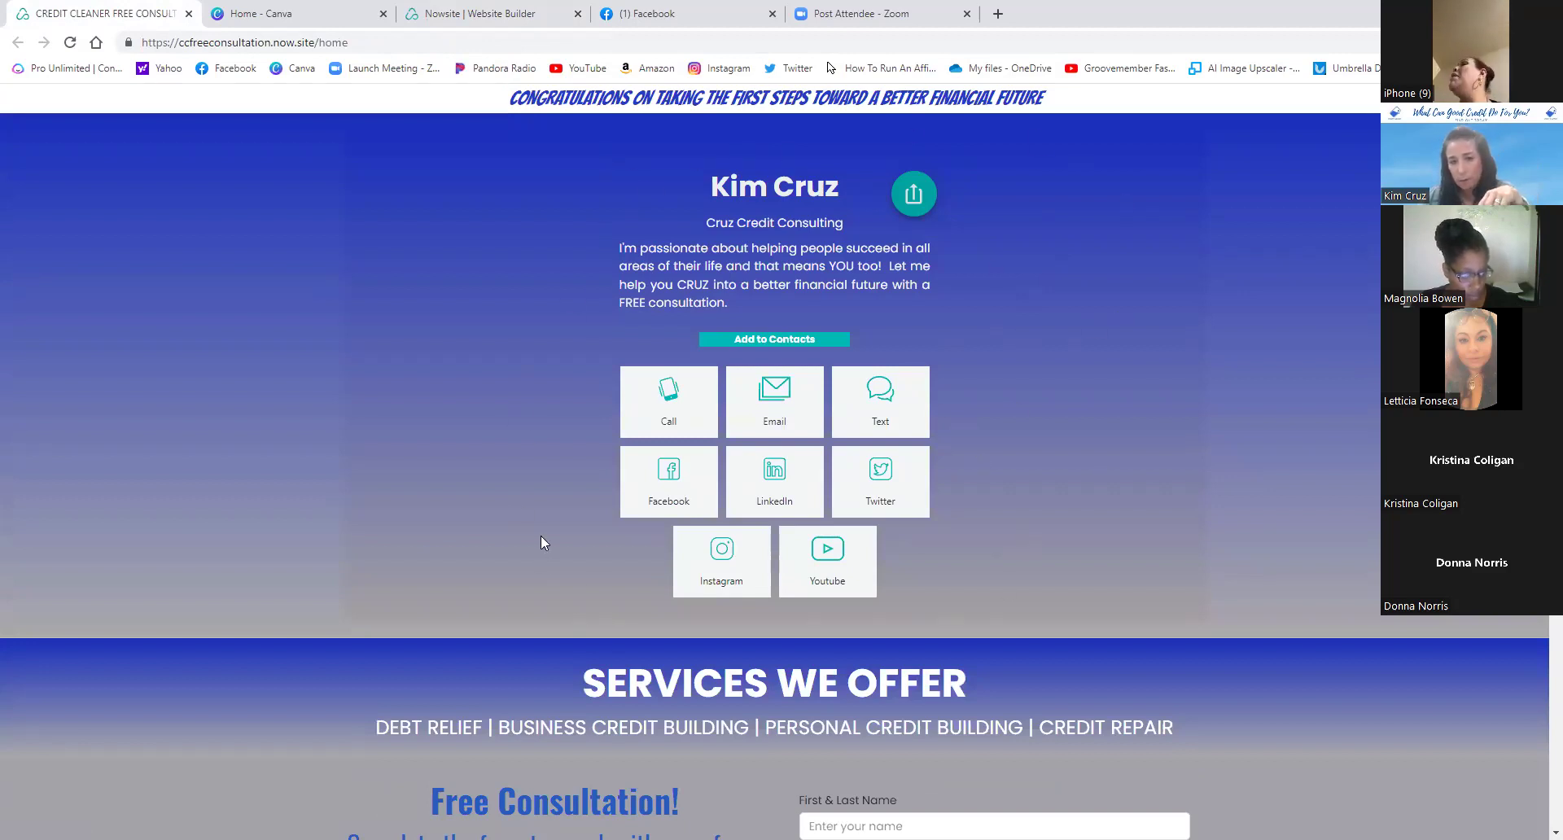
pyautogui.scroll(-6, 892, 444)
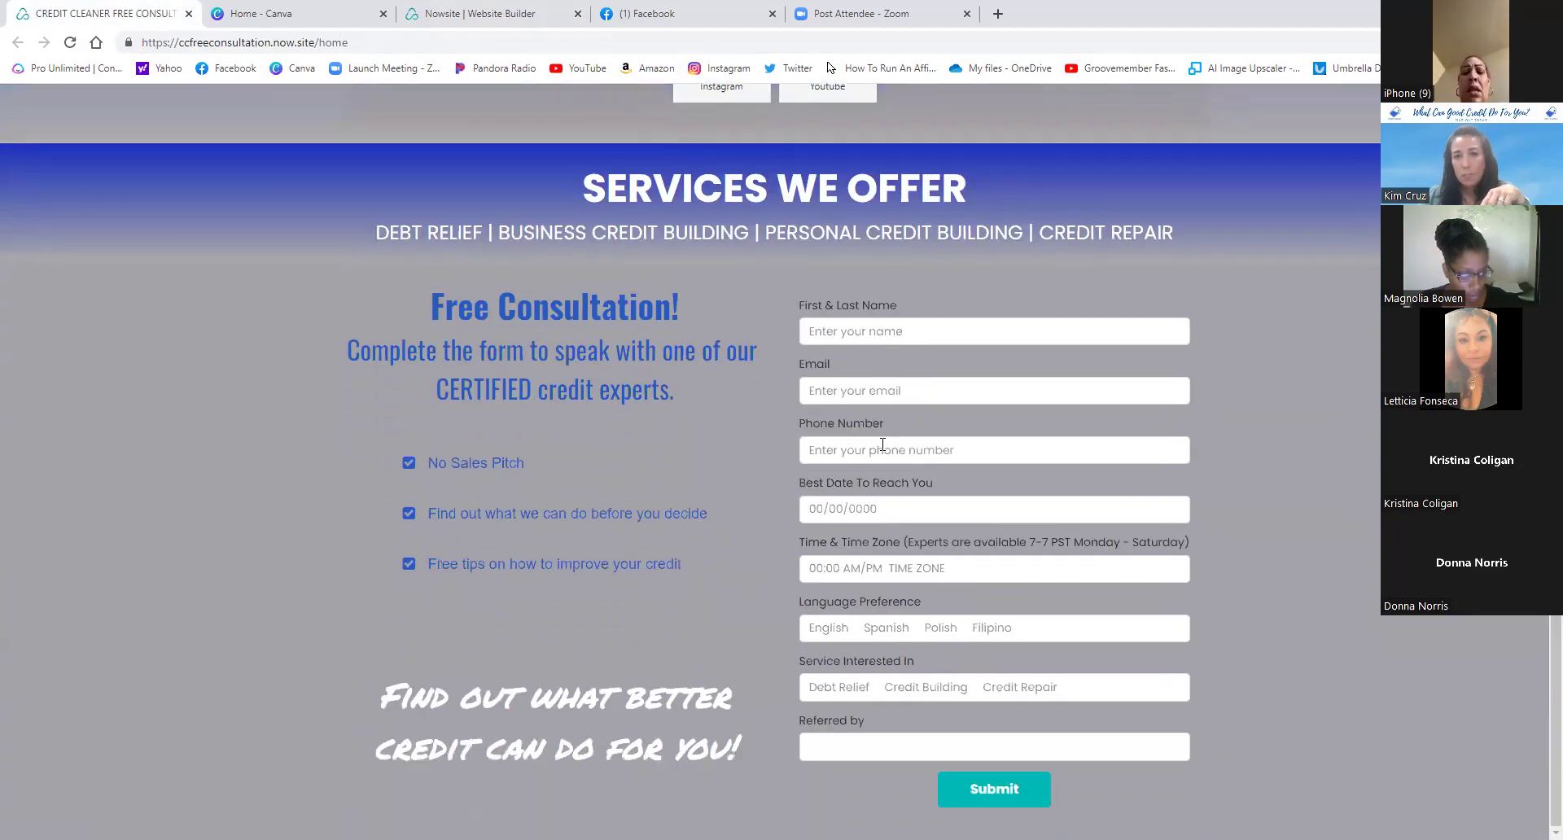
pyautogui.scroll(6, 843, 197)
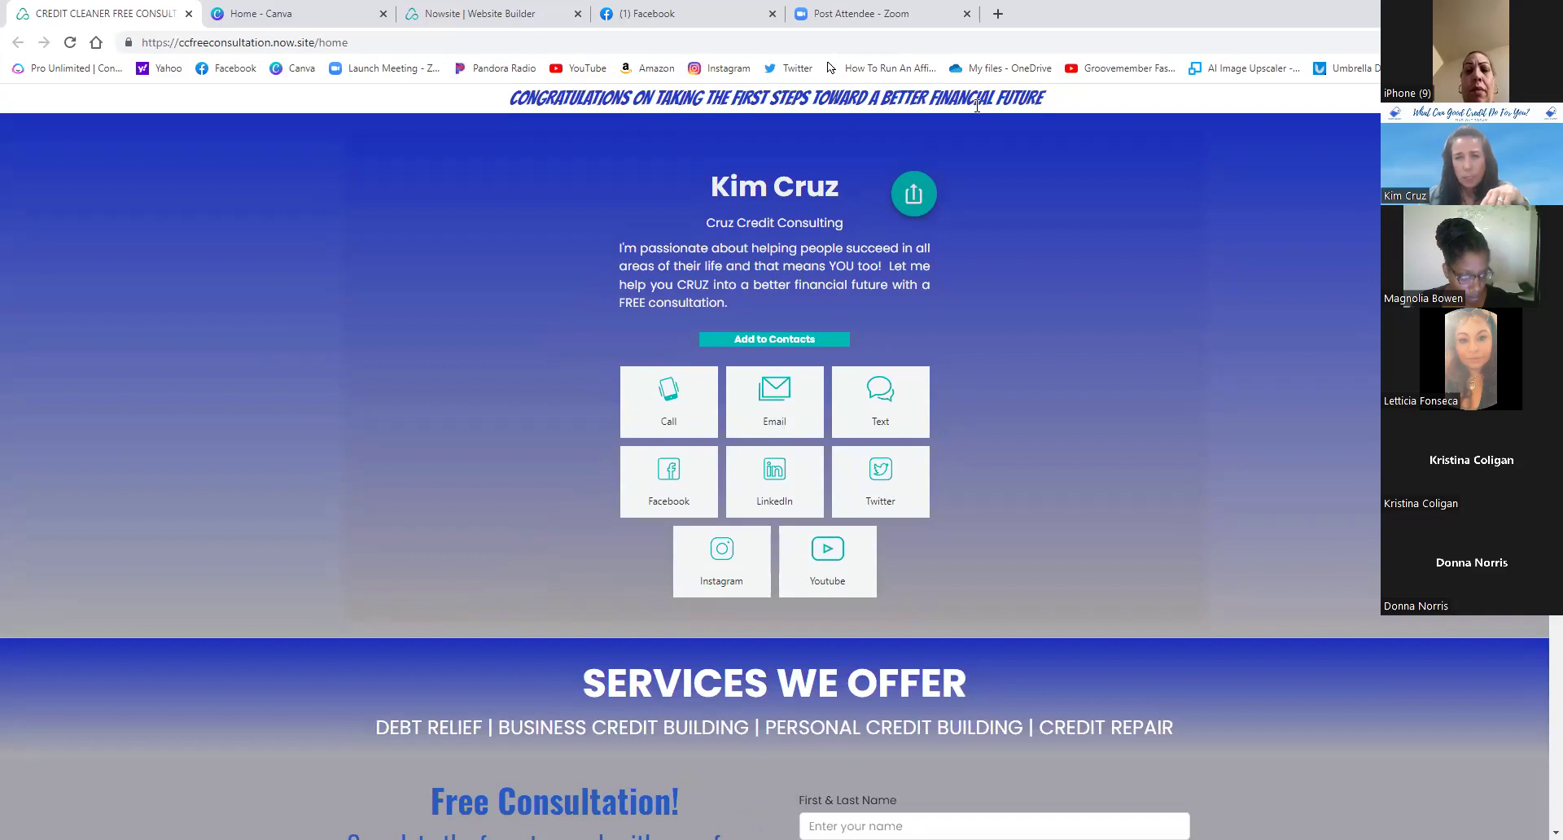
pyautogui.scroll(-6, 599, 194)
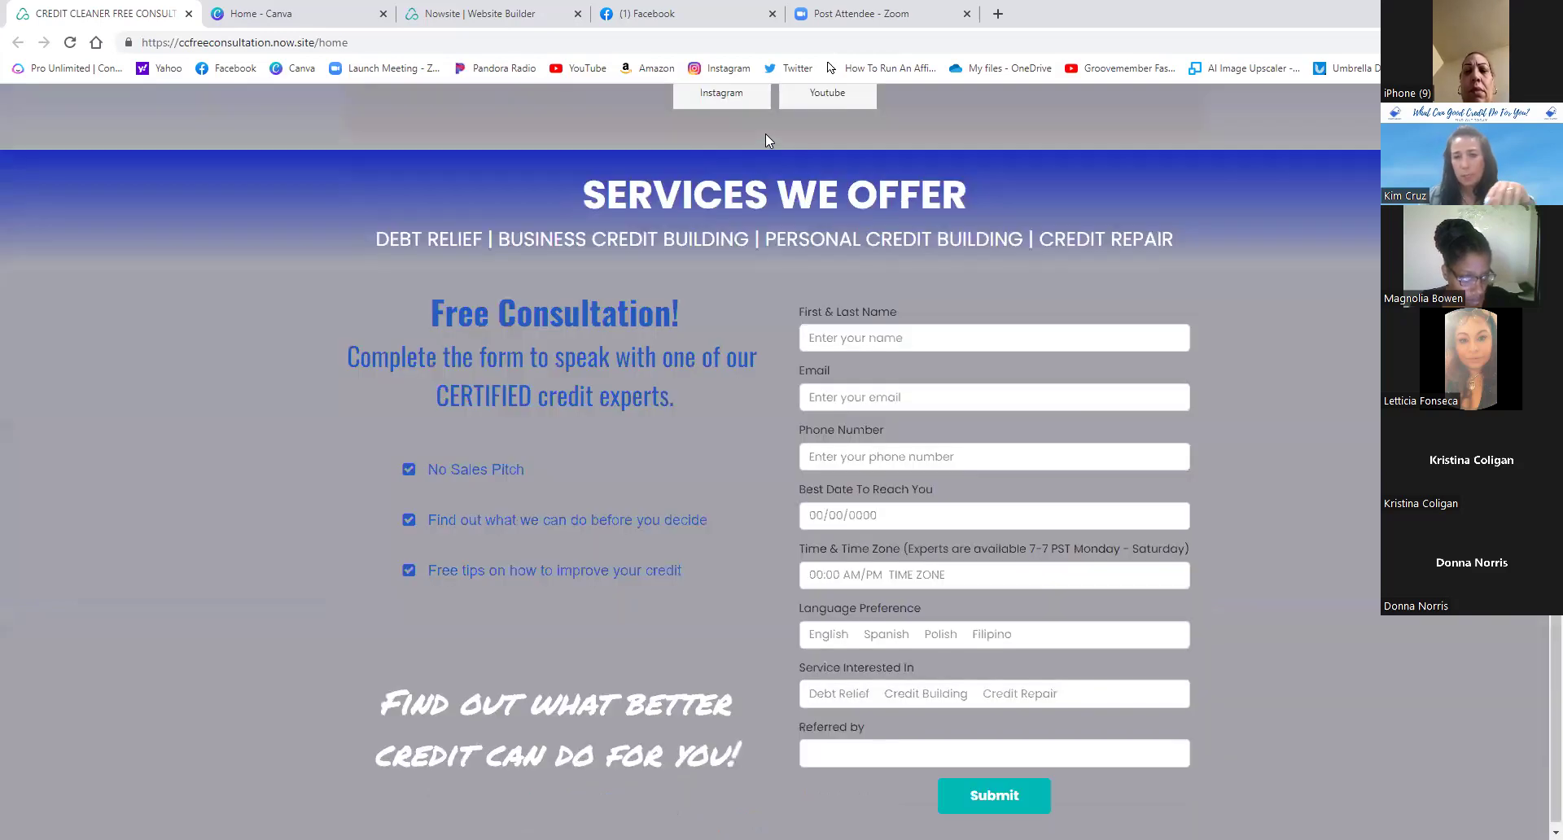
pyautogui.scroll(6, 785, 189)
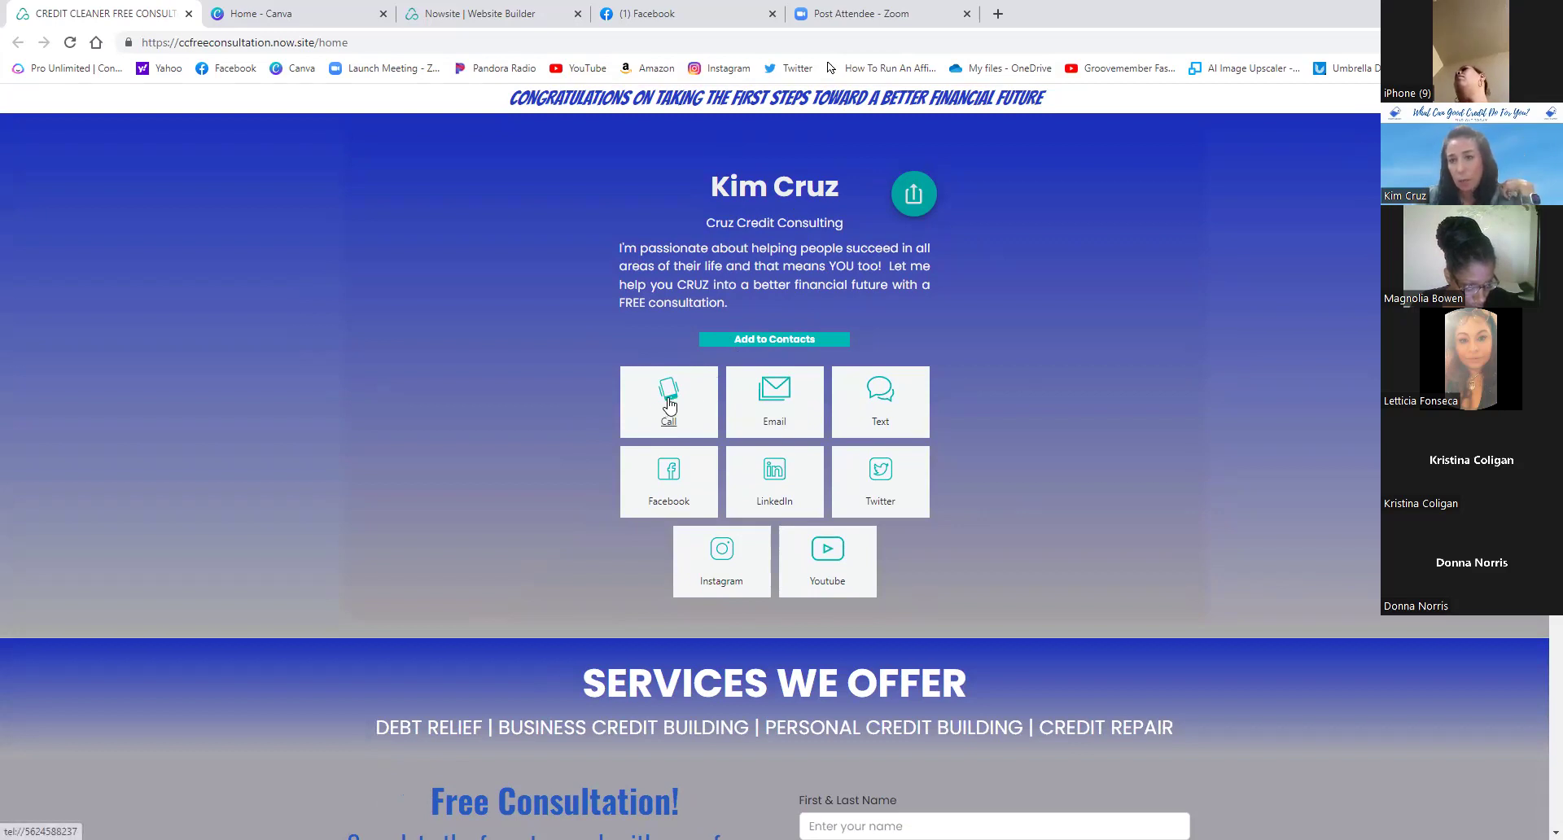
pyautogui.click(669, 406)
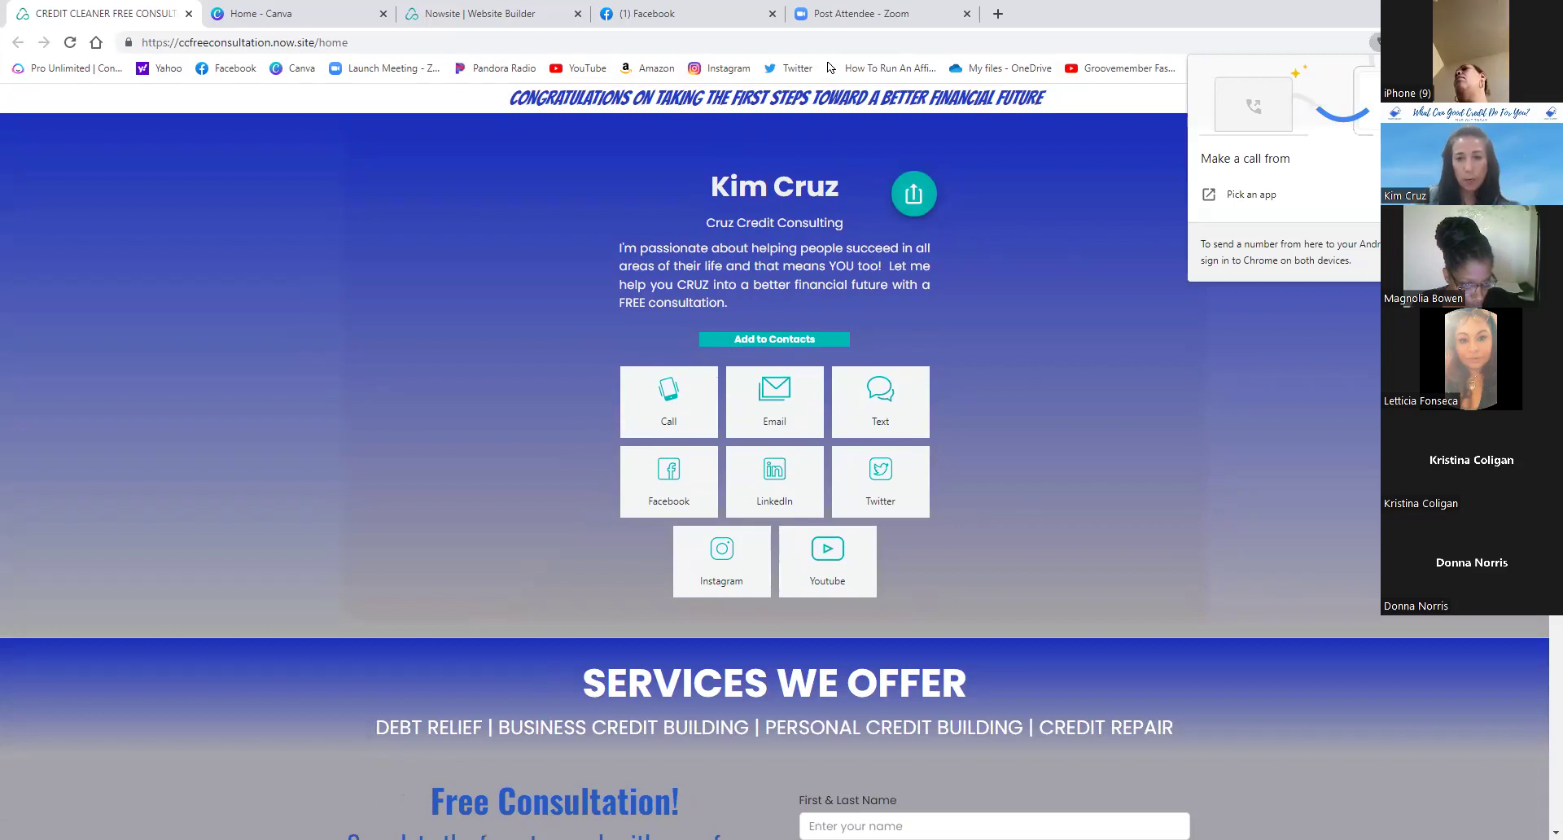
pyautogui.click(1369, 119)
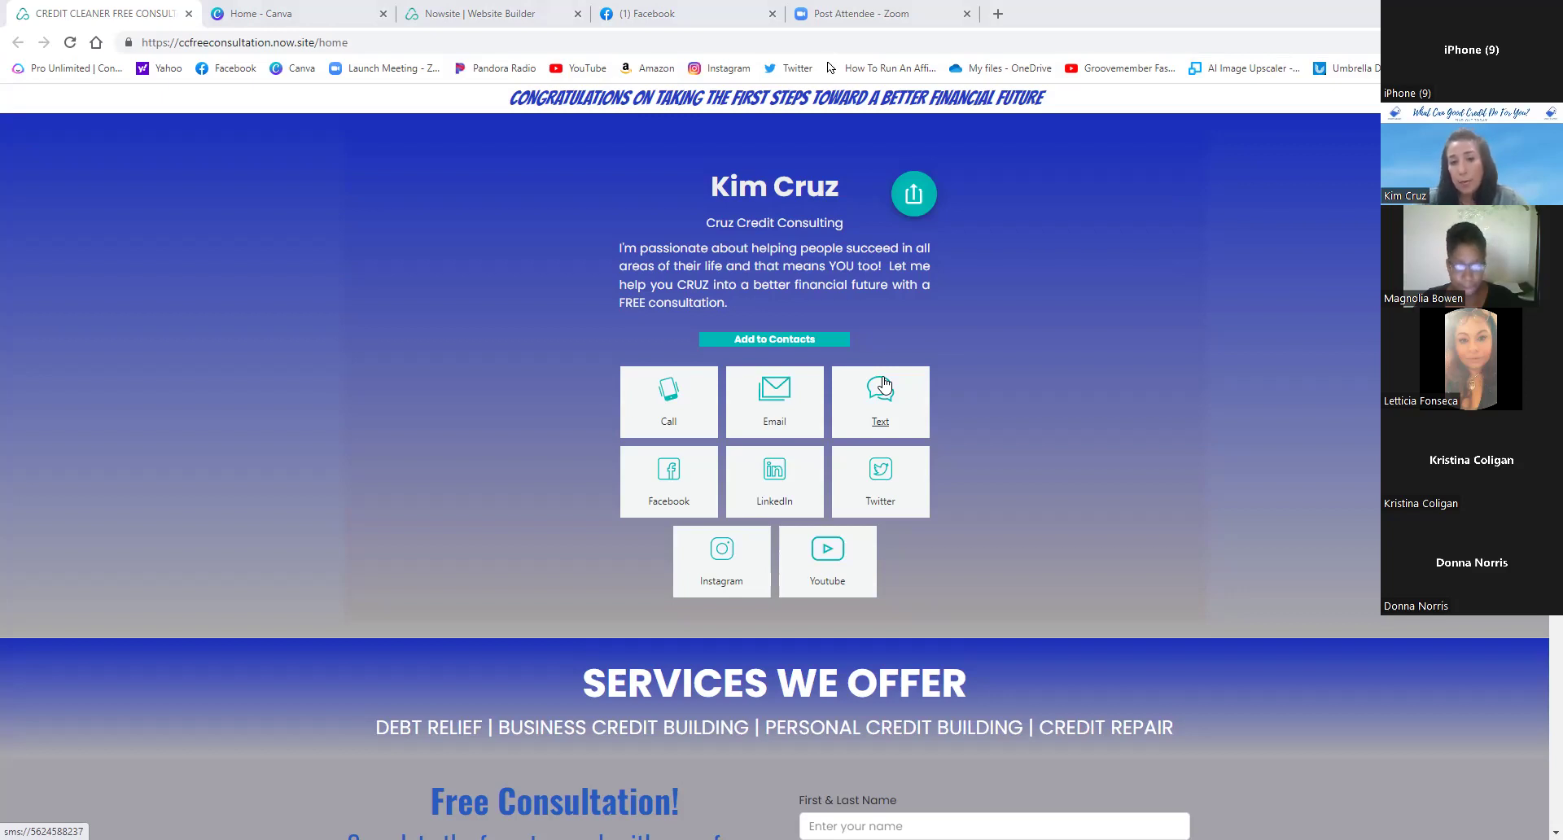
# - Save the site owner's contact card from the live page as a .vcf file
pyautogui.click(759, 340)
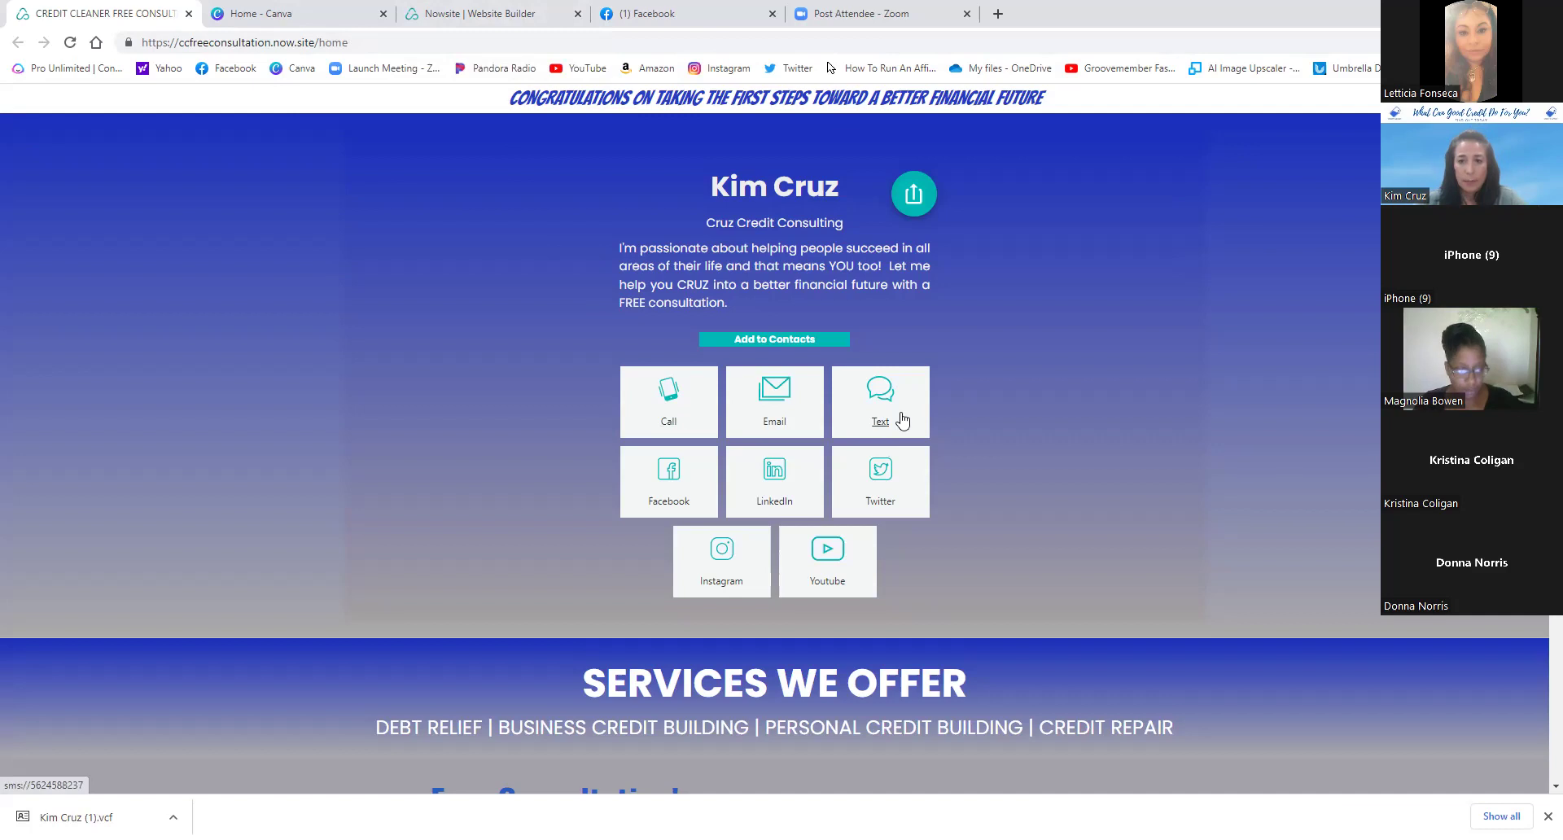
# - Return to the Website Builder and scroll to the bottom of the Marketing website cards
pyautogui.click(486, 18)
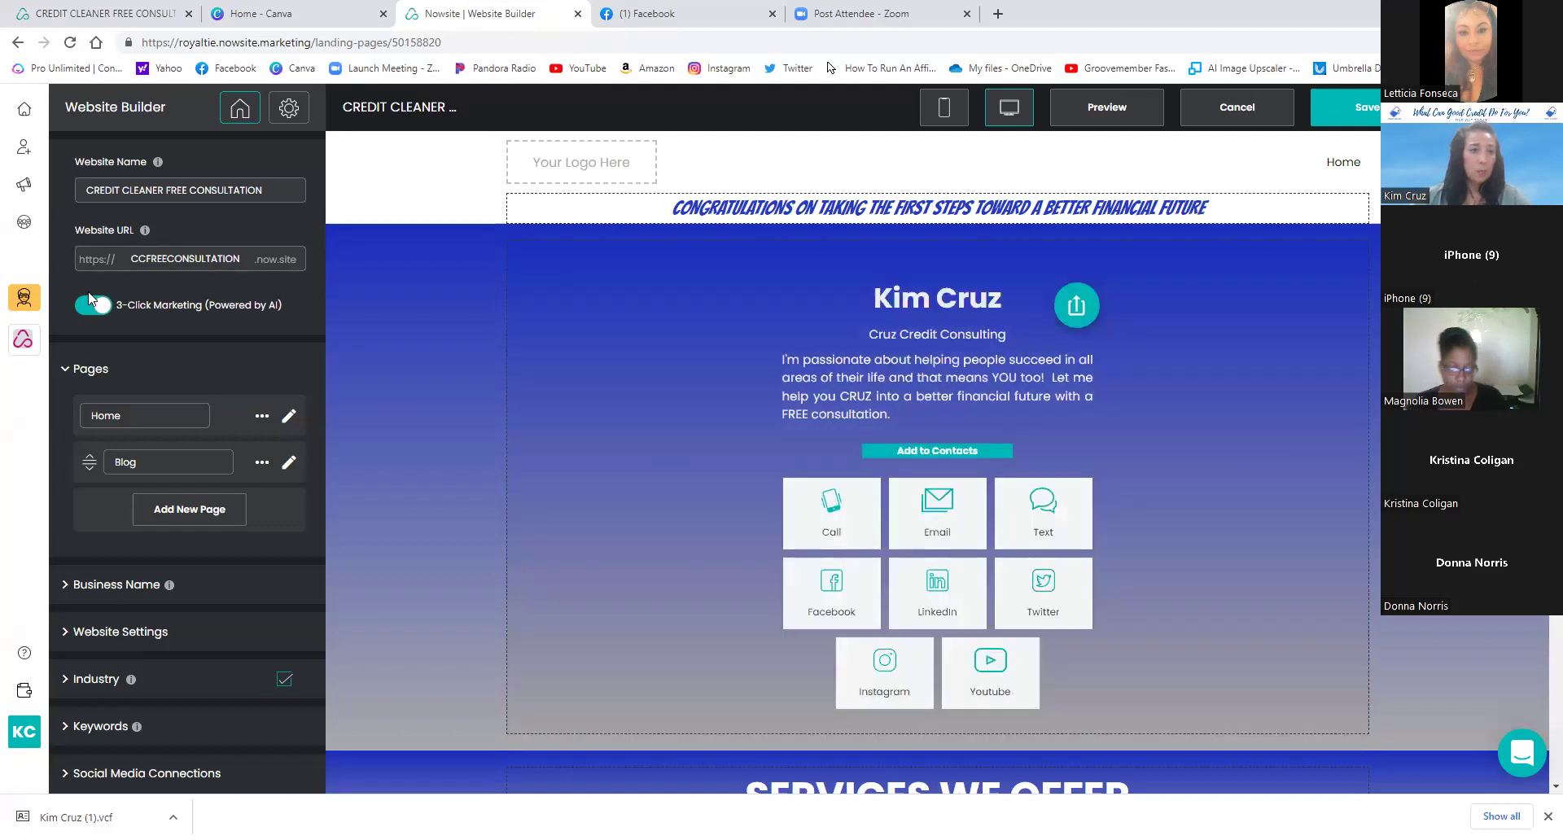
pyautogui.click(24, 187)
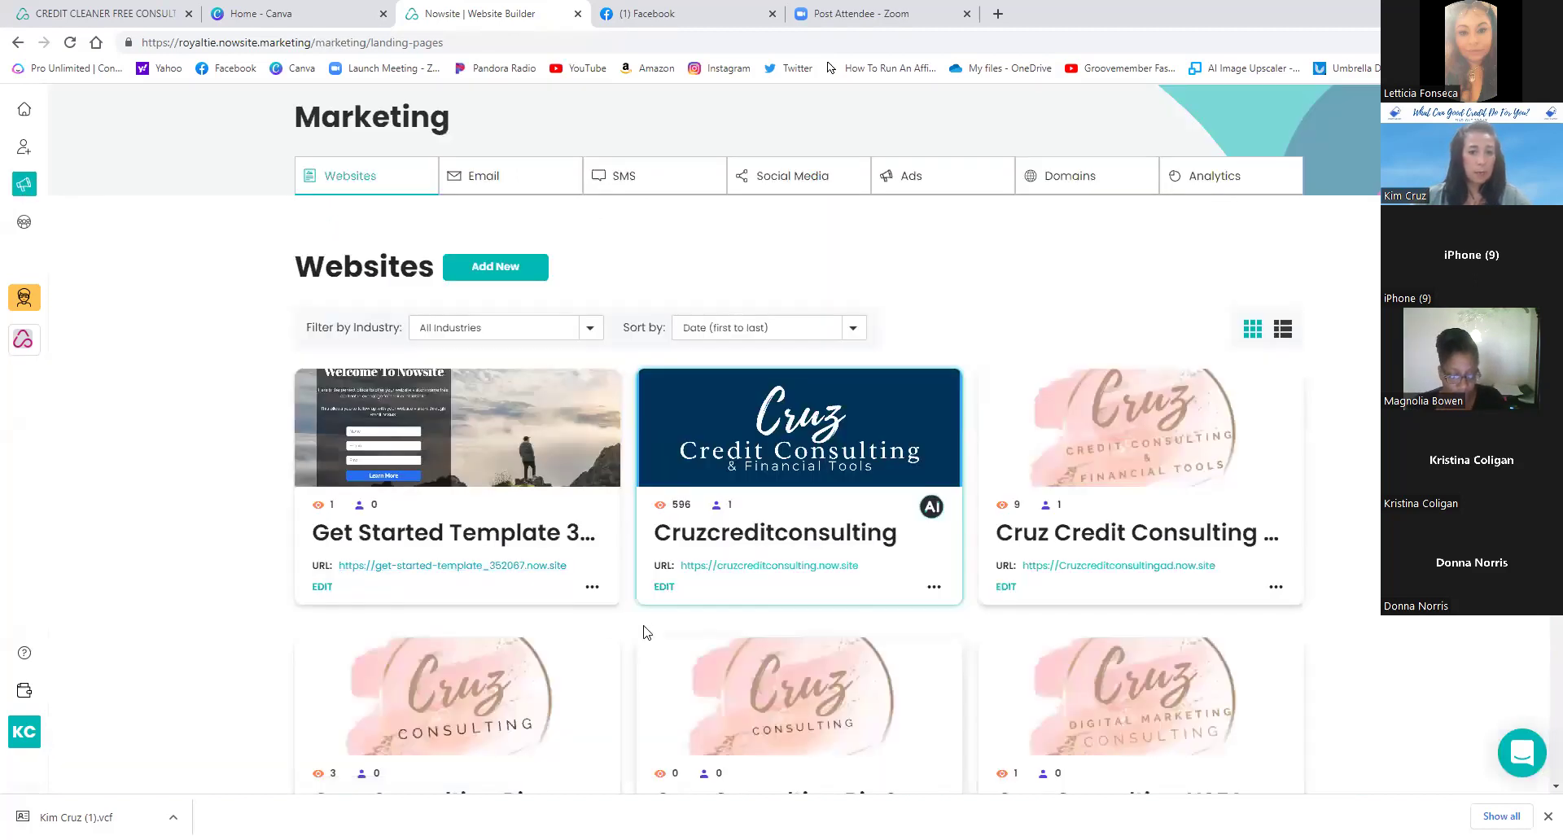
pyautogui.scroll(-10, 630, 622)
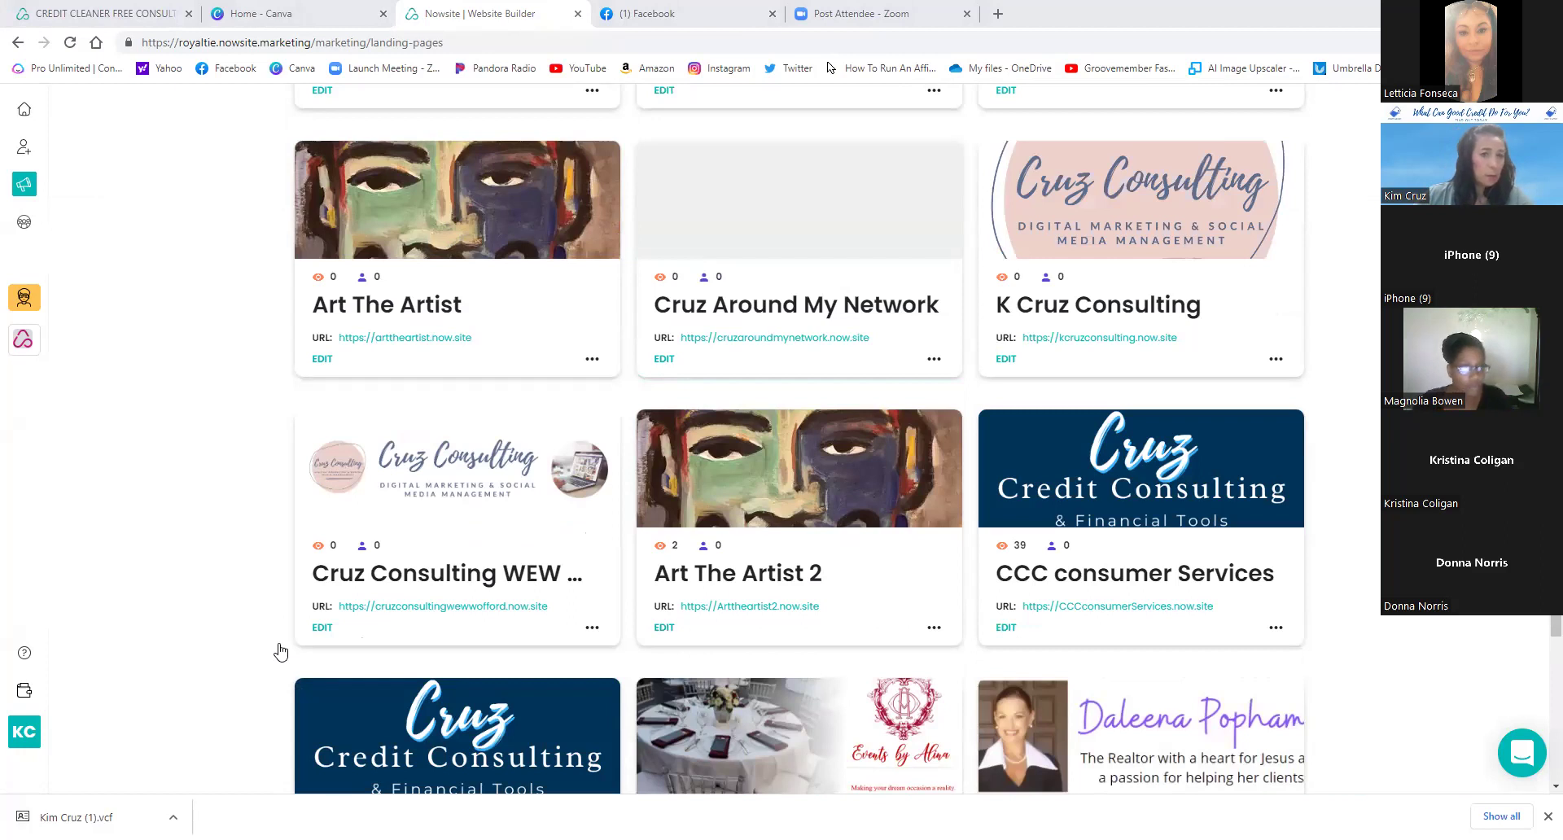
pyautogui.scroll(-6, 458, 651)
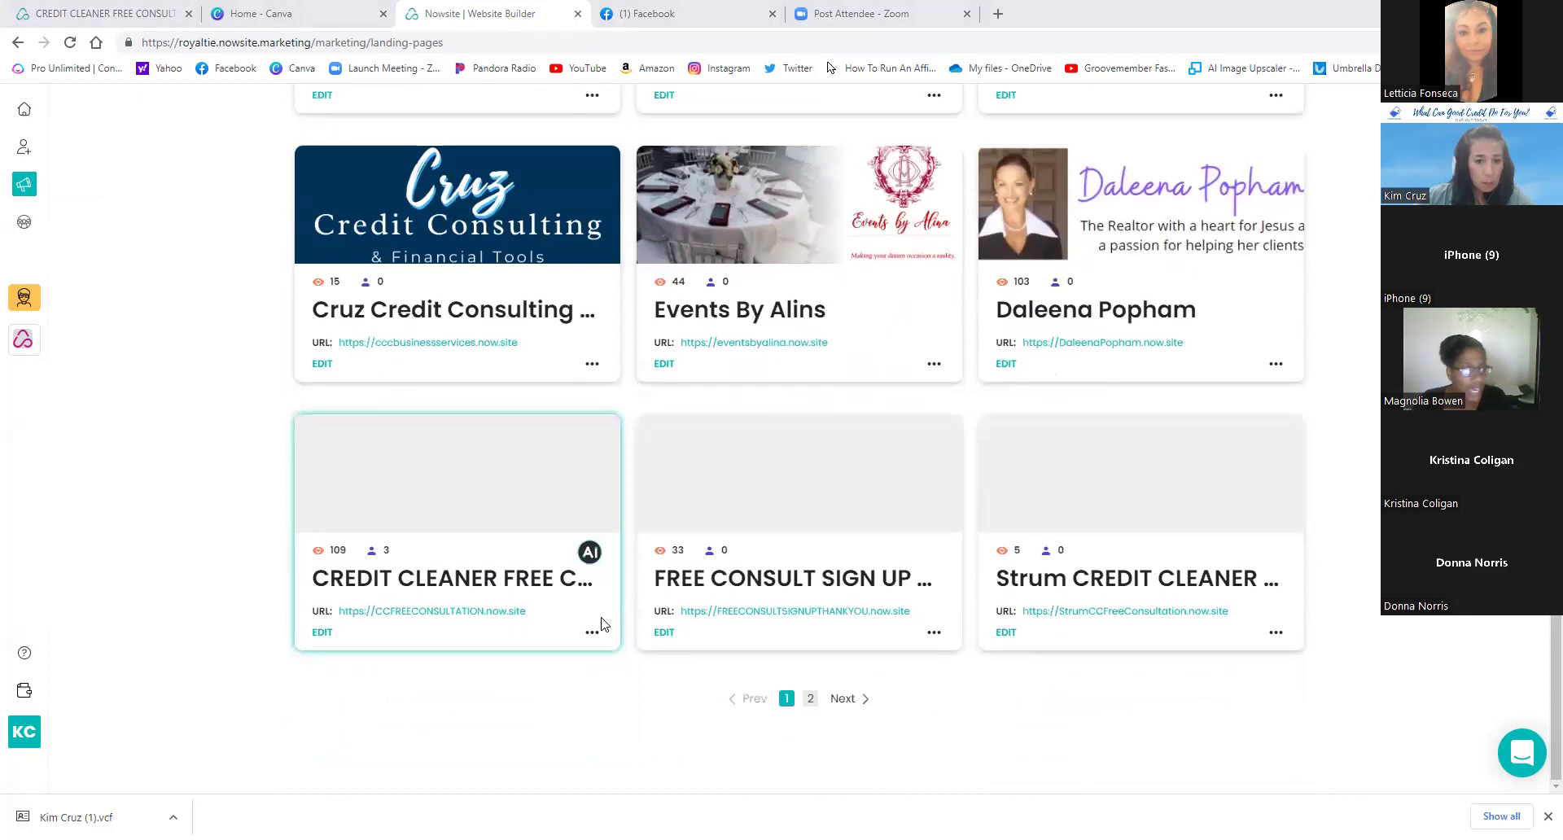
# - Share the CREDIT CLEANER site as a template to a pasted recipient e-mail, then open it for editing
pyautogui.click(592, 633)
pyautogui.click(656, 714)
pyautogui.click(716, 433)
pyautogui.rightClick(715, 433)
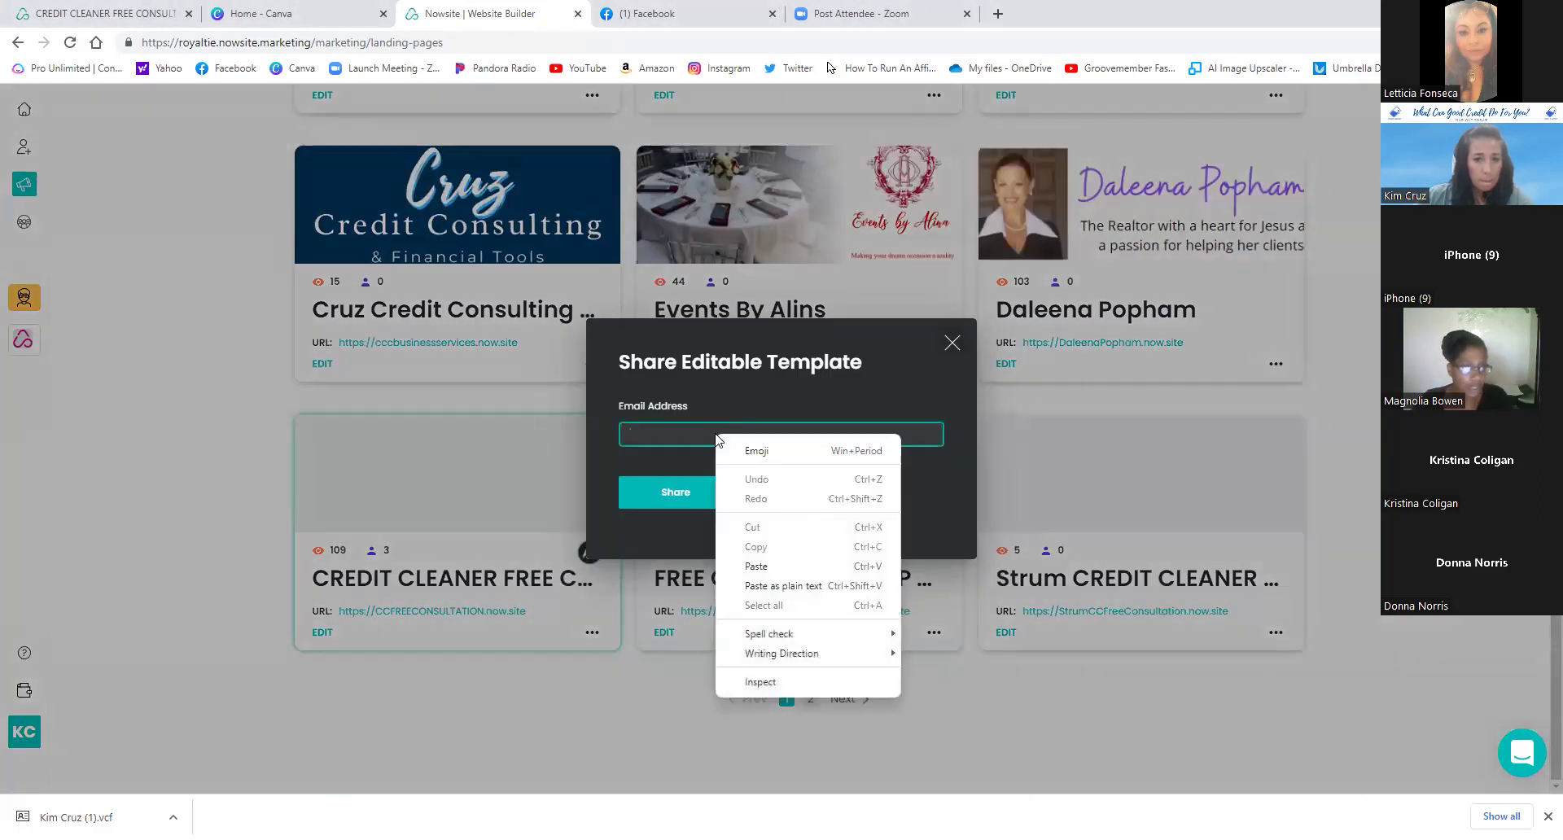
pyautogui.click(765, 565)
pyautogui.click(686, 517)
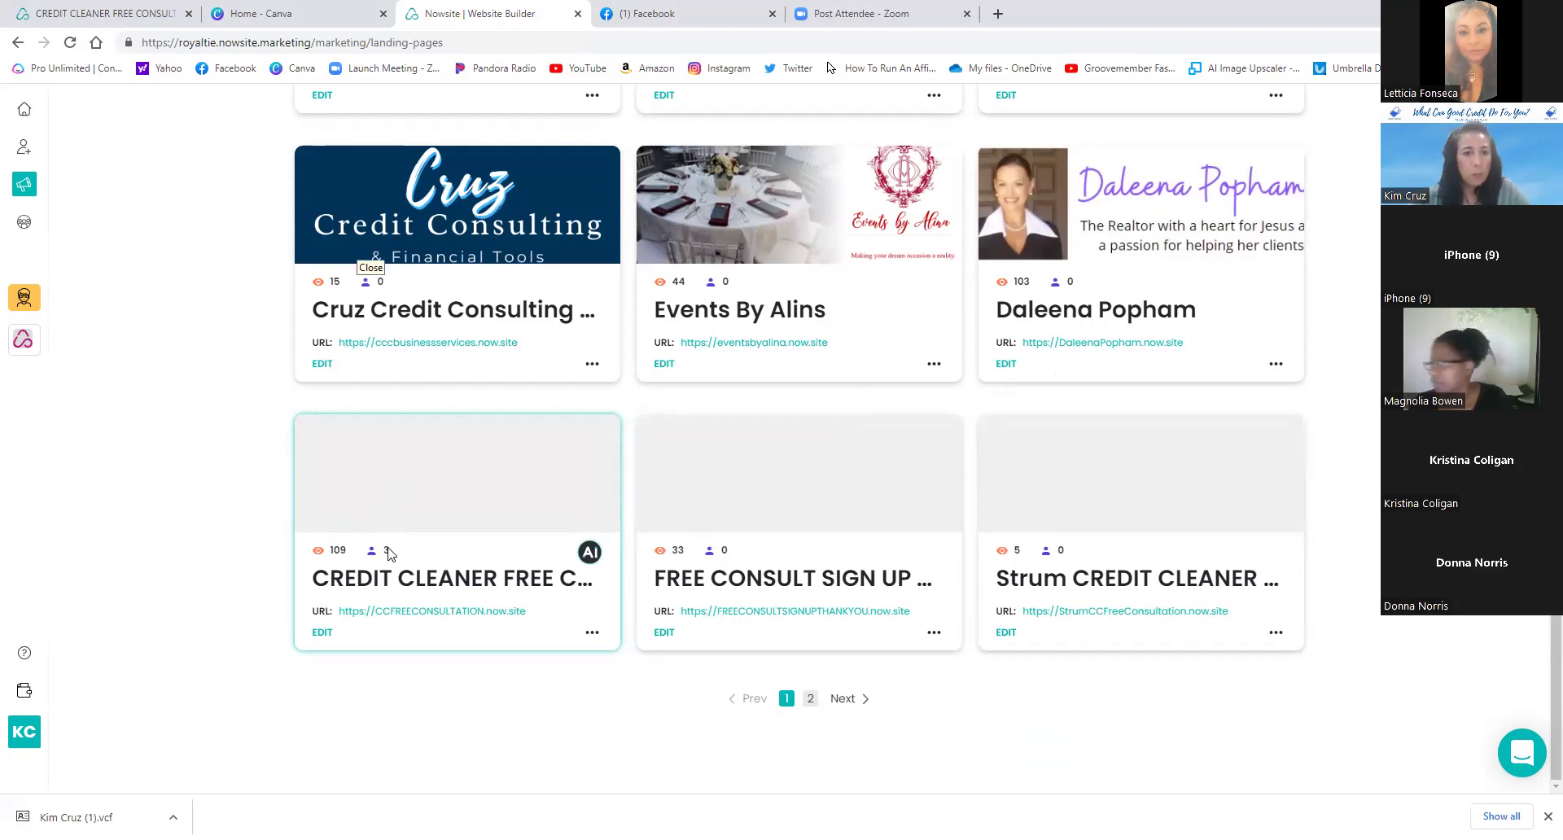
pyautogui.click(322, 633)
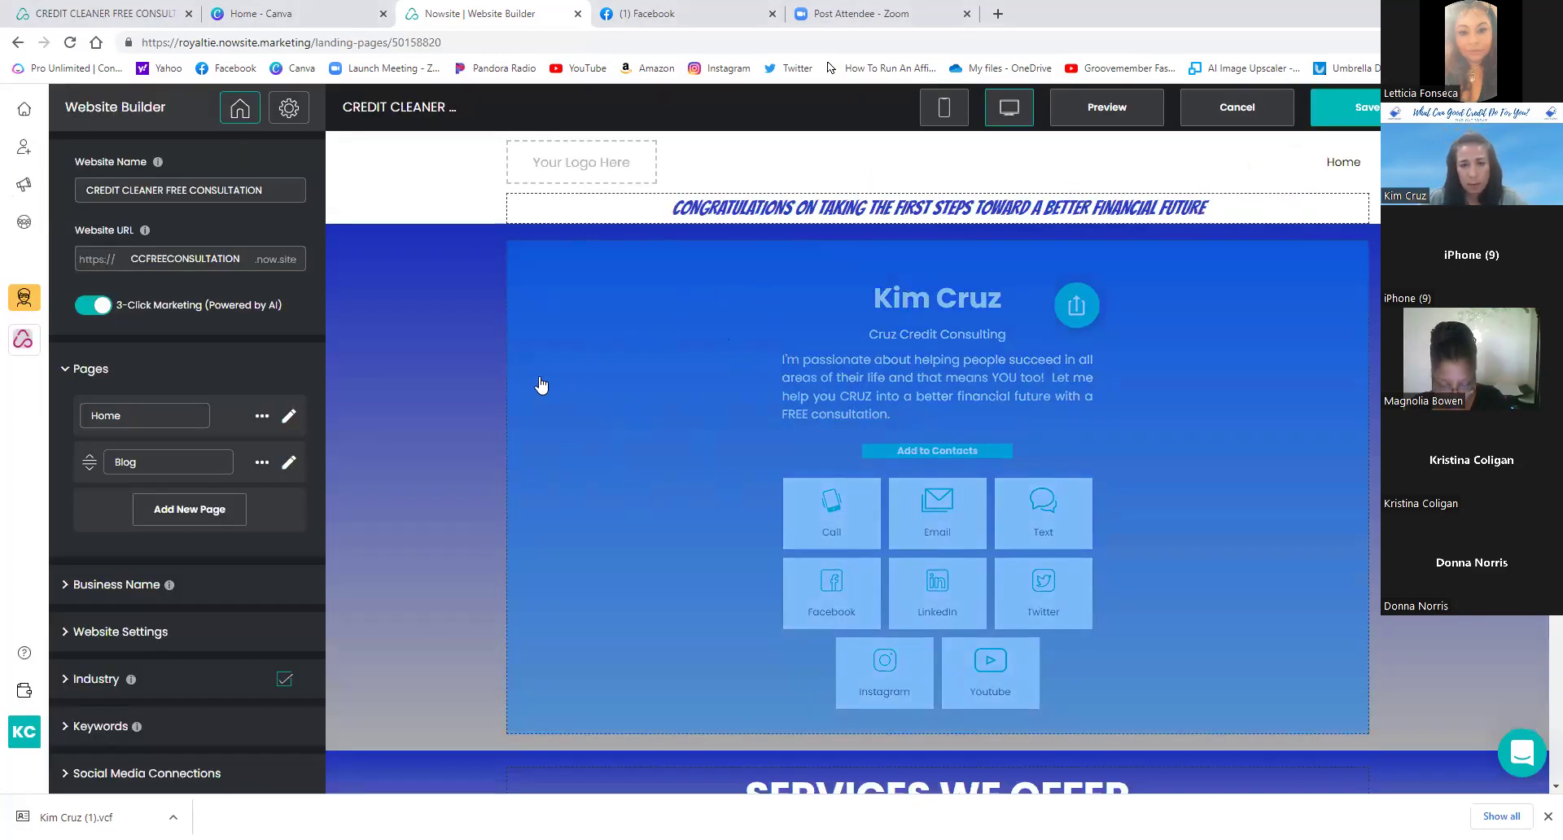
pyautogui.click(632, 335)
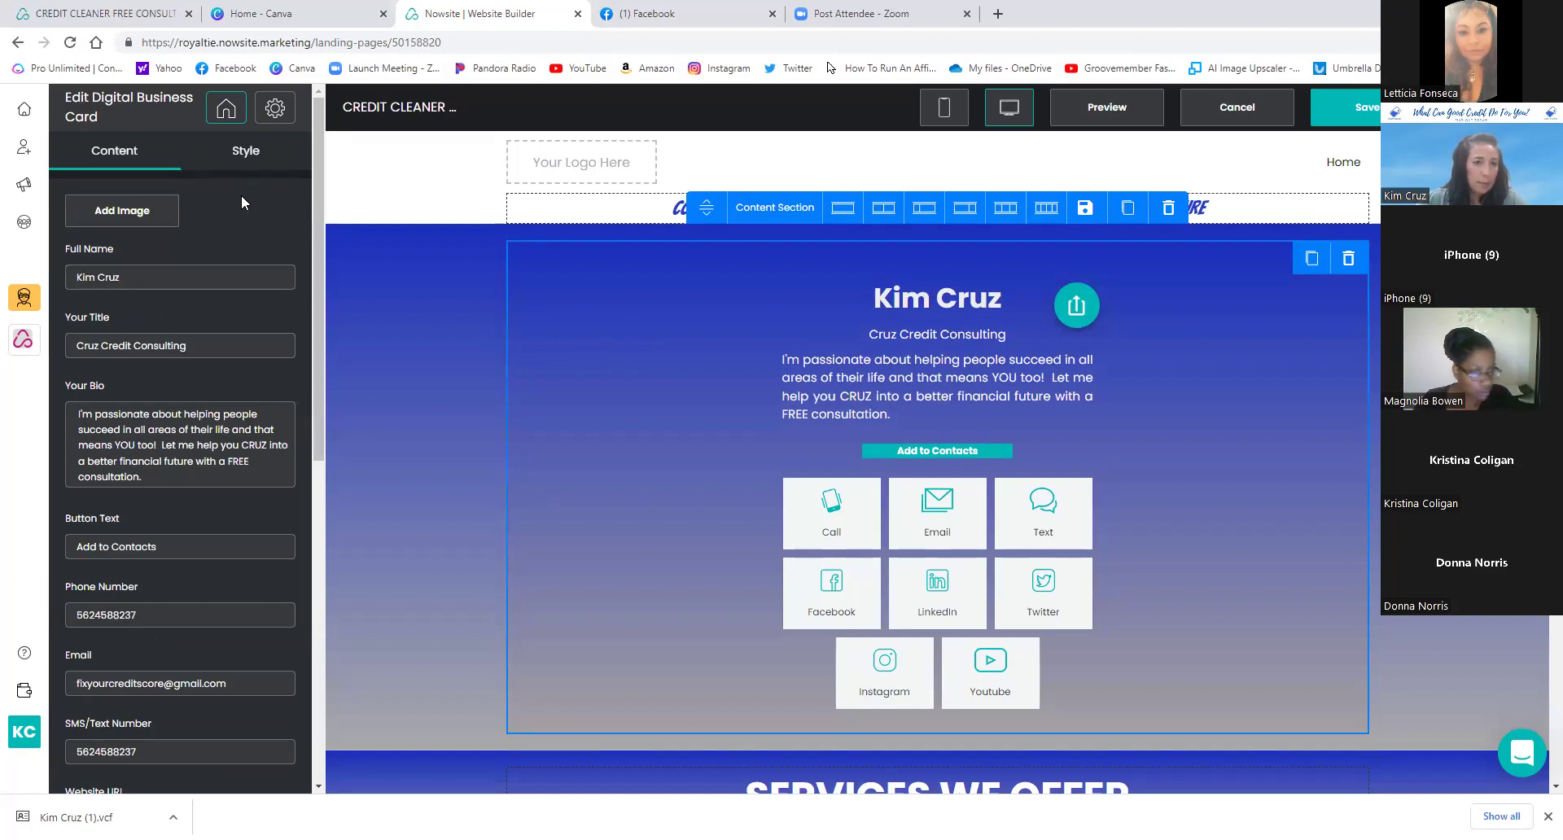
pyautogui.scroll(-1, 237, 203)
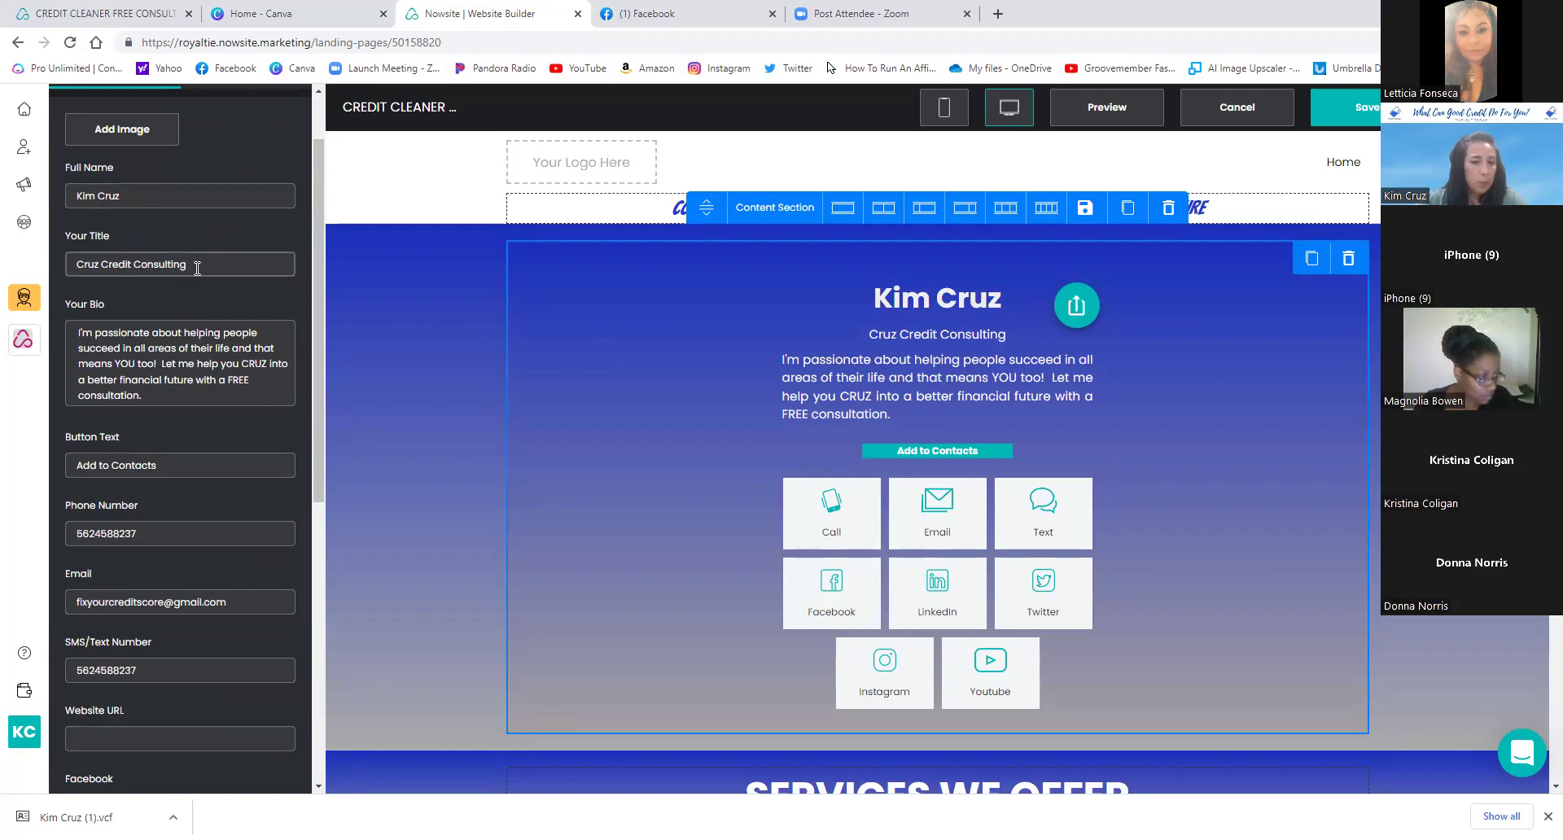
pyautogui.scroll(-1, 197, 268)
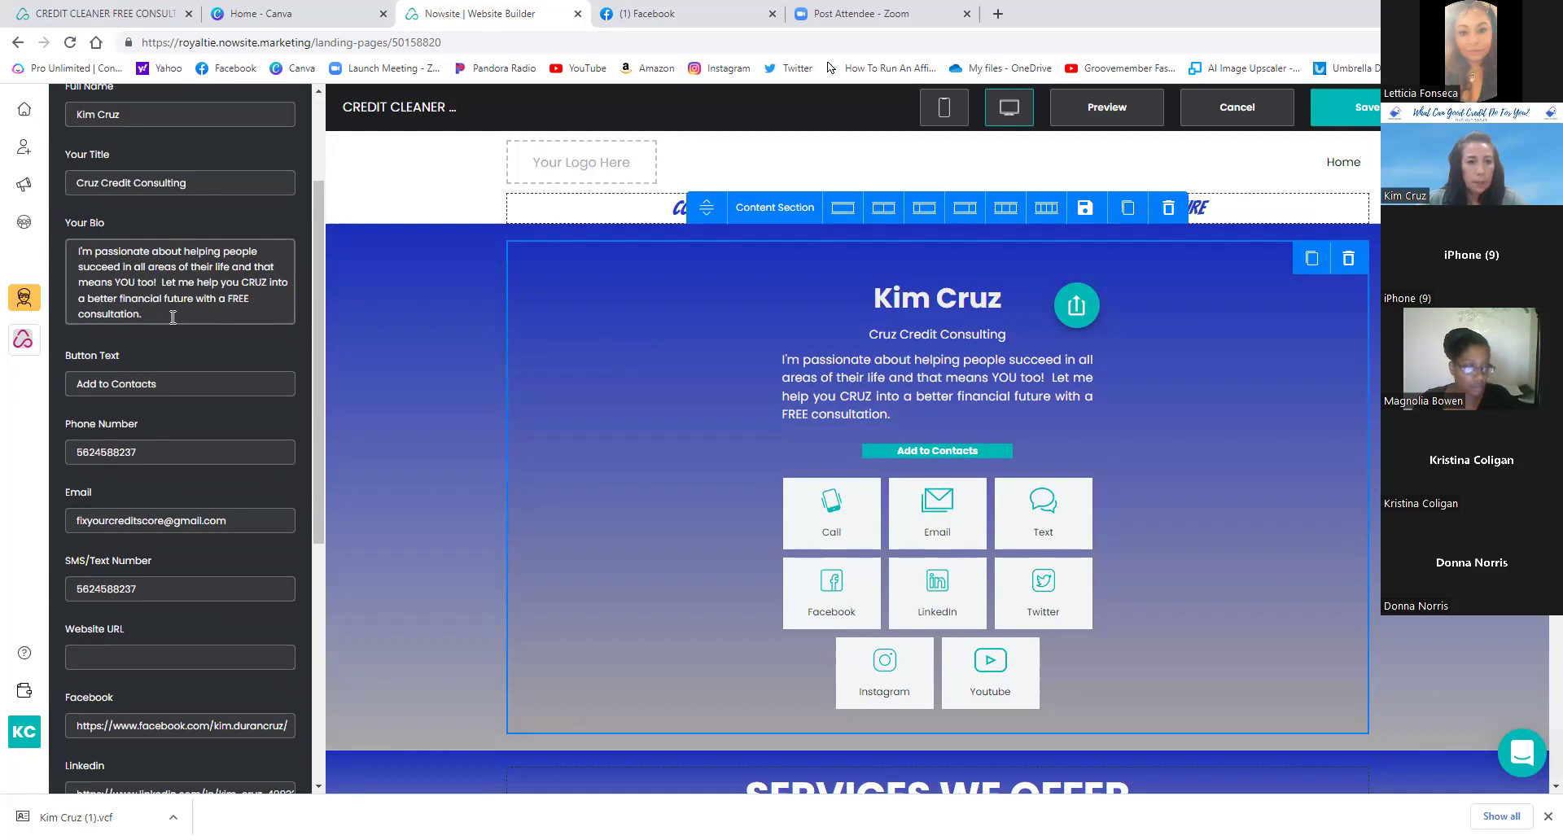
pyautogui.scroll(-2, 172, 316)
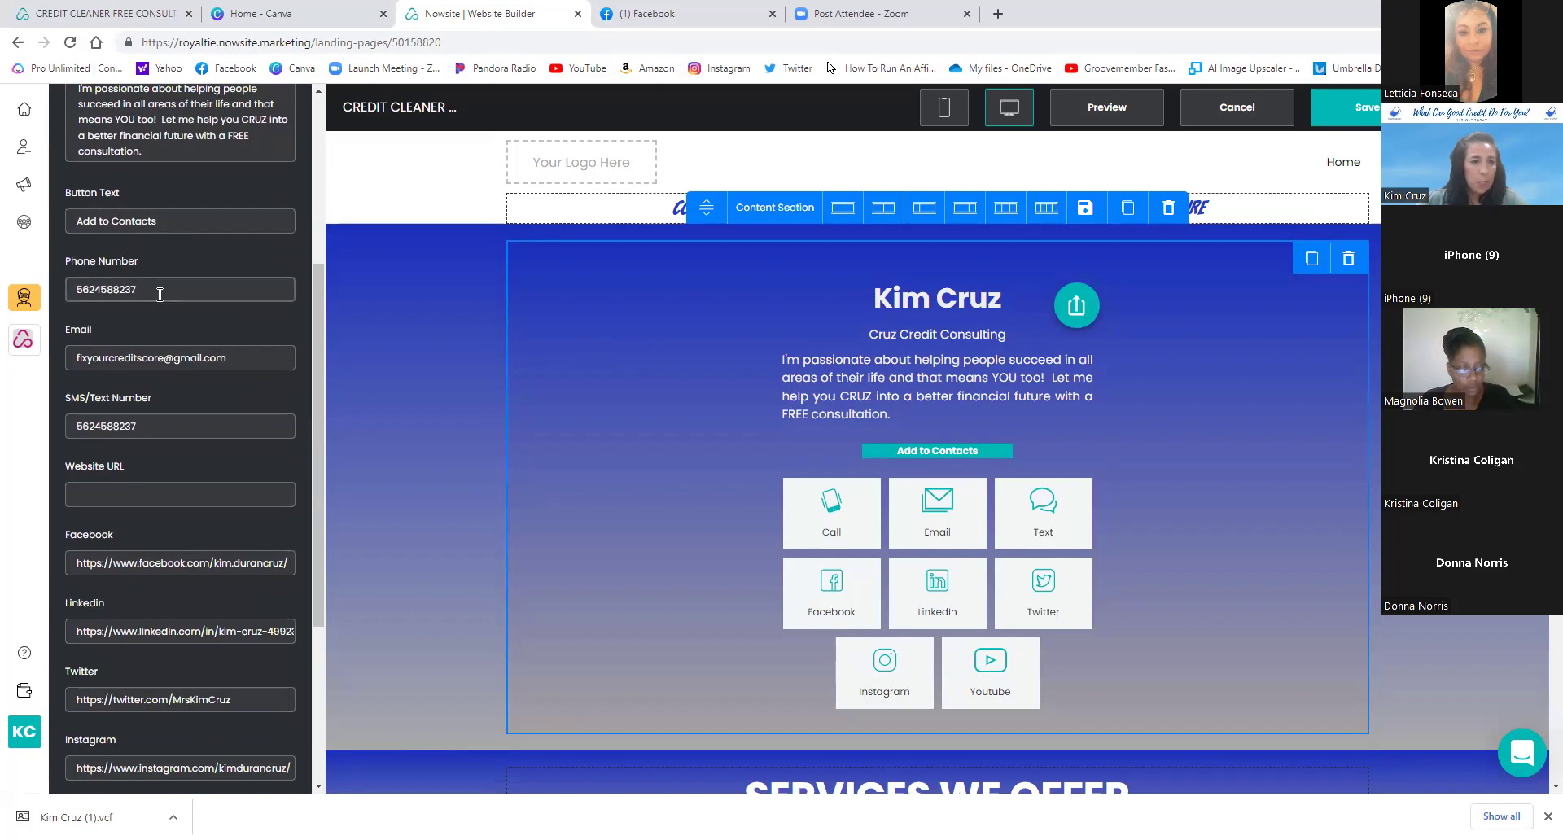
pyautogui.scroll(-1, 156, 324)
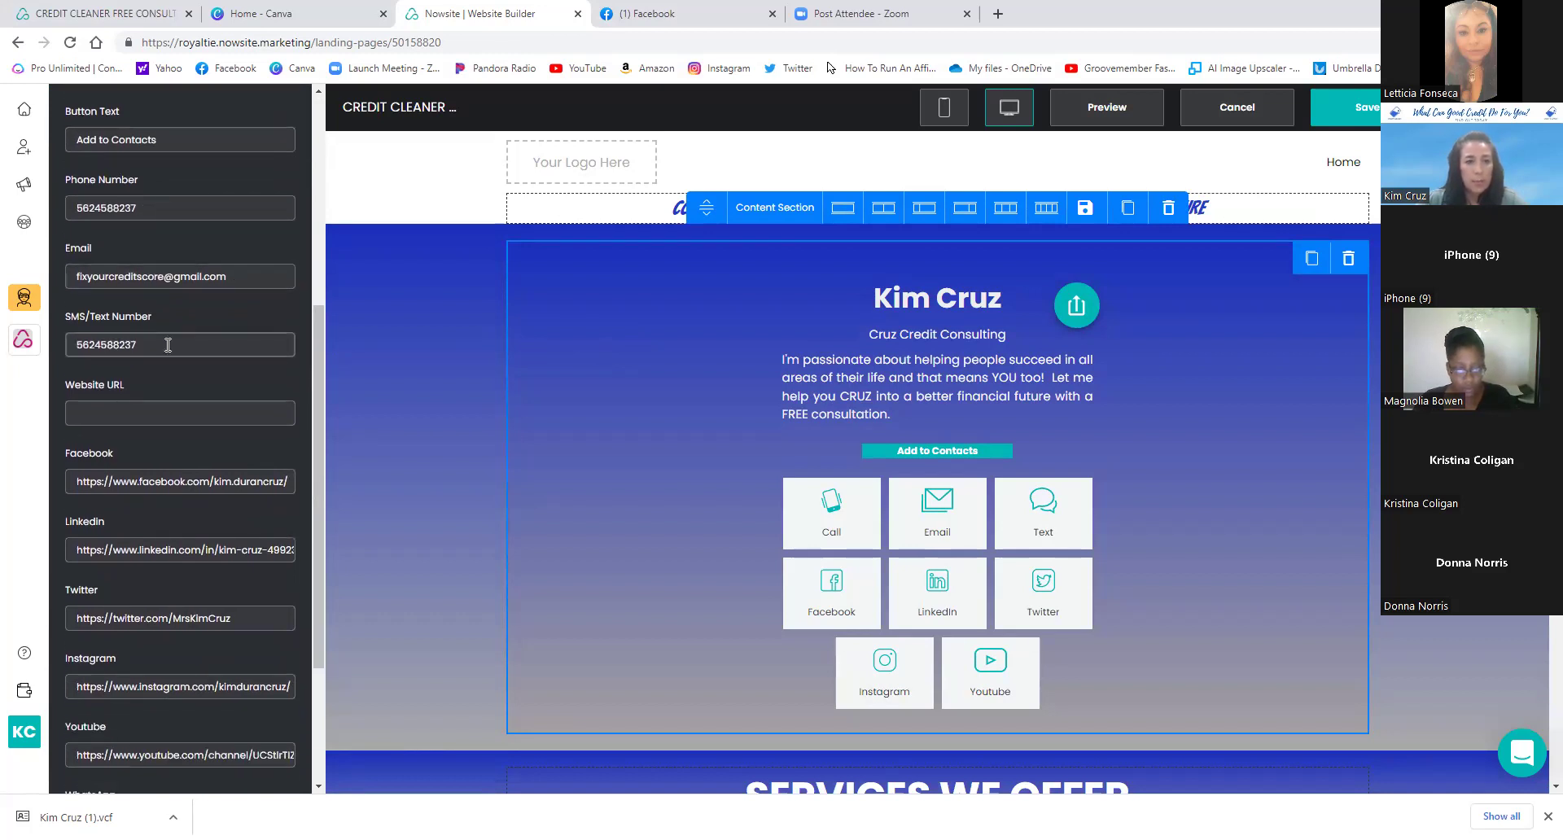
pyautogui.scroll(-1, 168, 344)
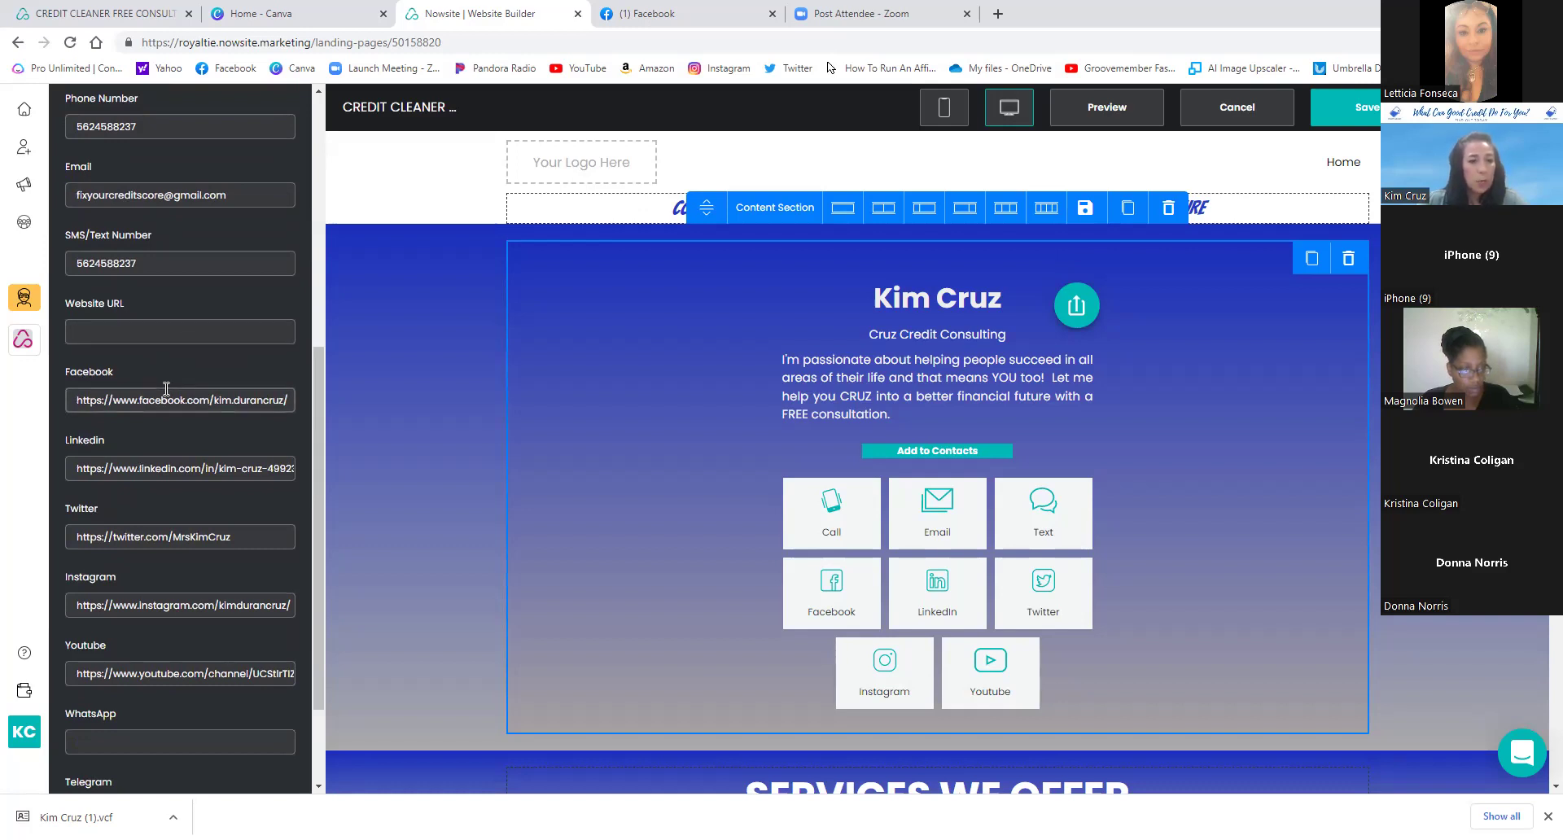
pyautogui.scroll(-1, 166, 389)
pyautogui.scroll(-1, 167, 388)
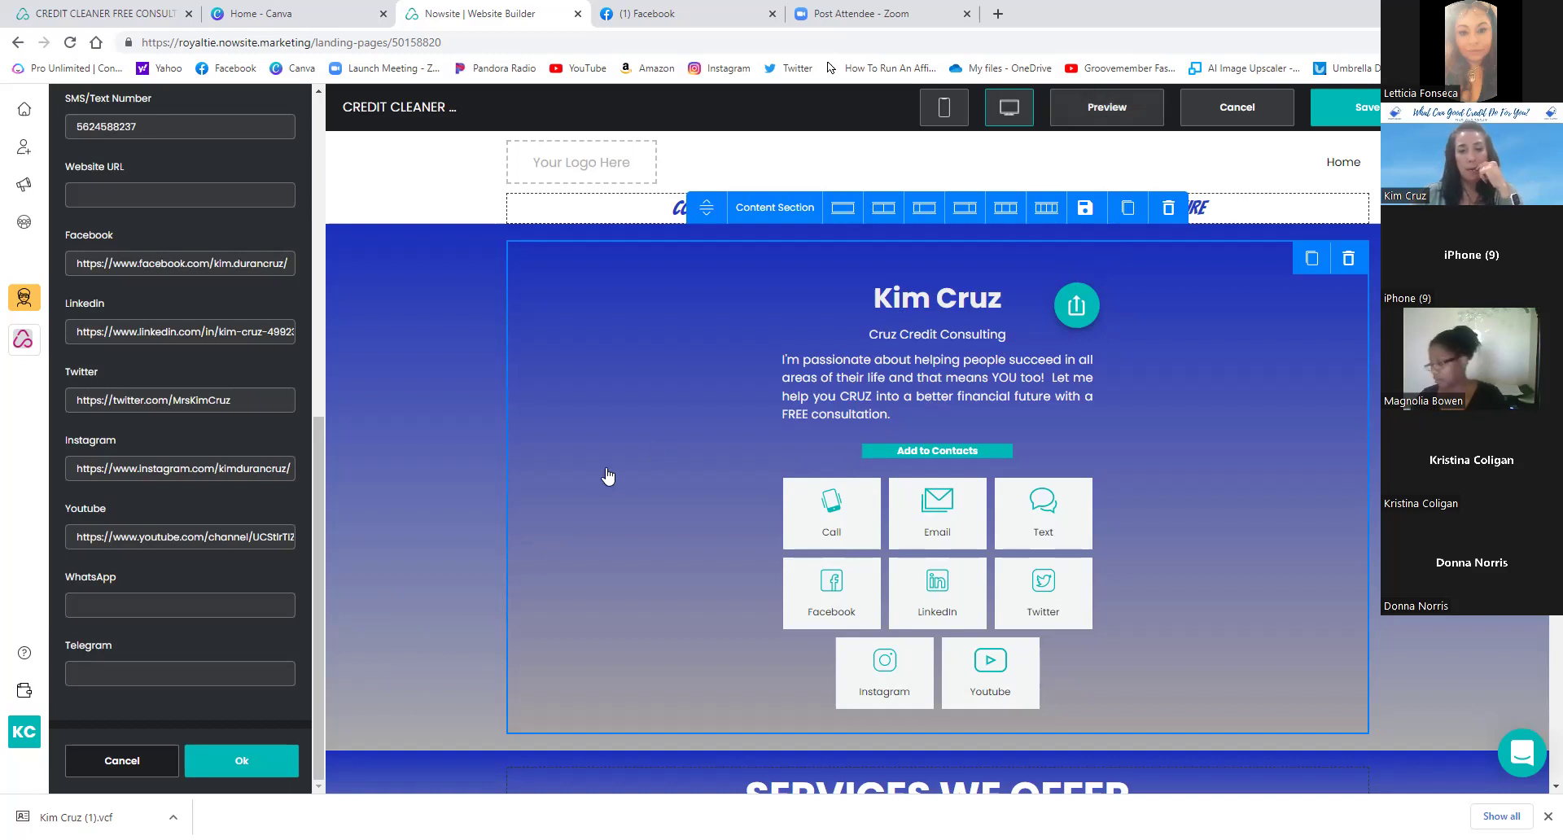
pyautogui.scroll(-8, 599, 483)
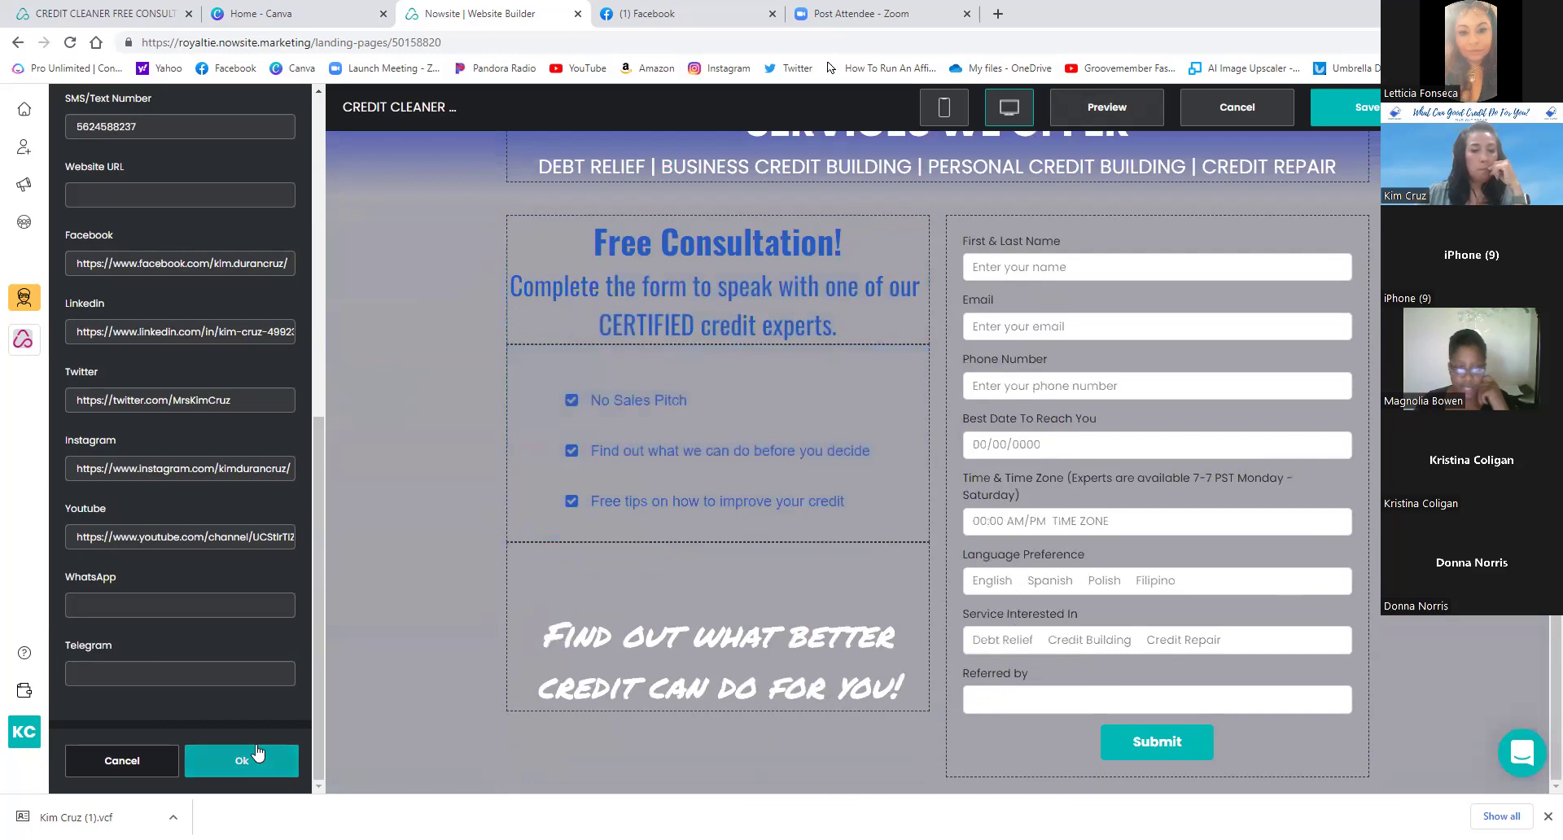
# - Confirm the business card panel with Ok and scroll the Marketing websites down to CREDIT CLEANER
pyautogui.click(256, 753)
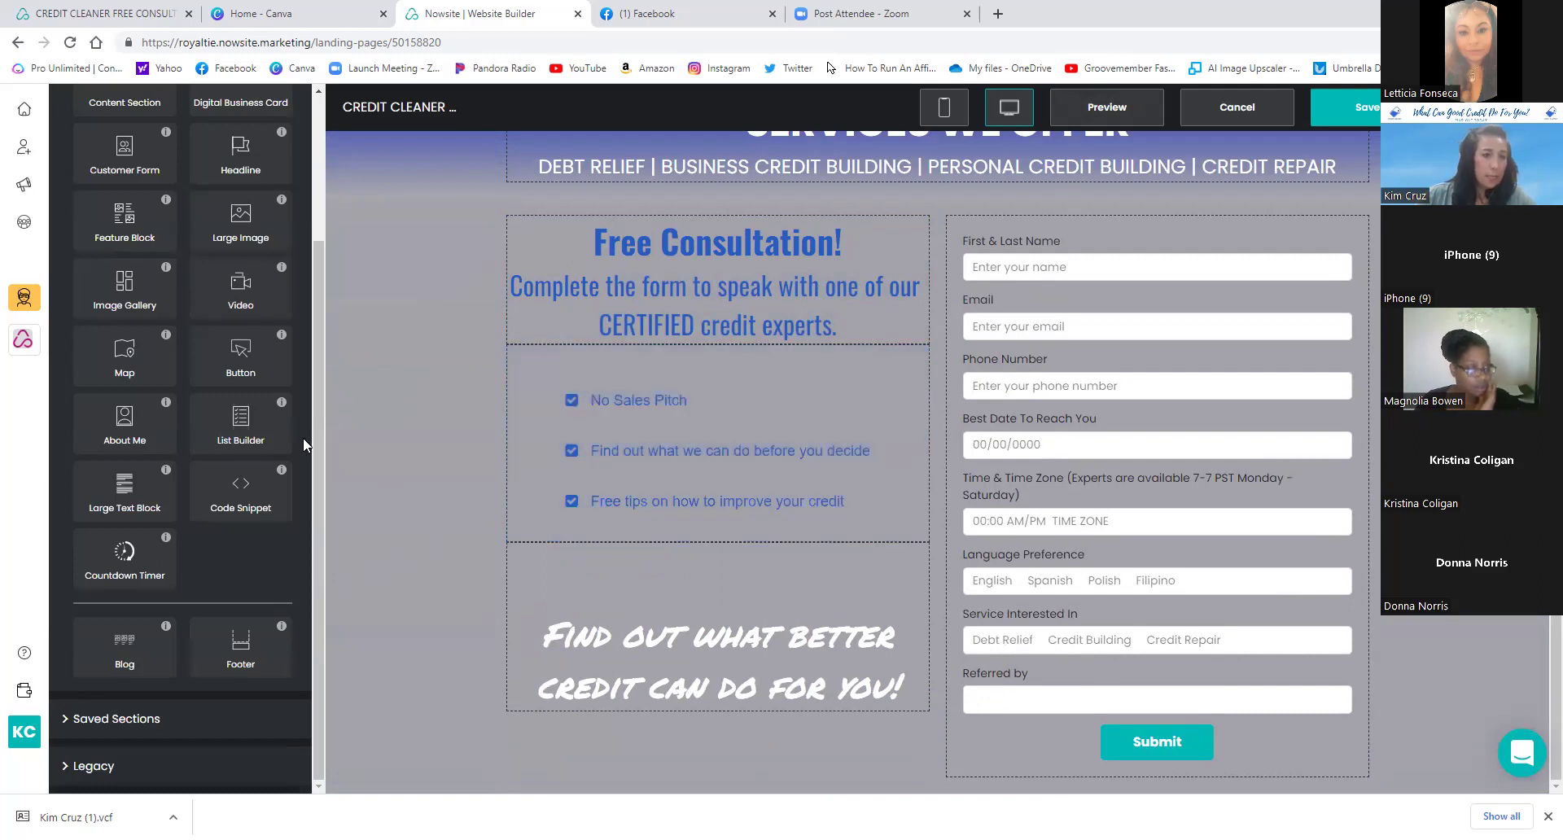
pyautogui.click(21, 187)
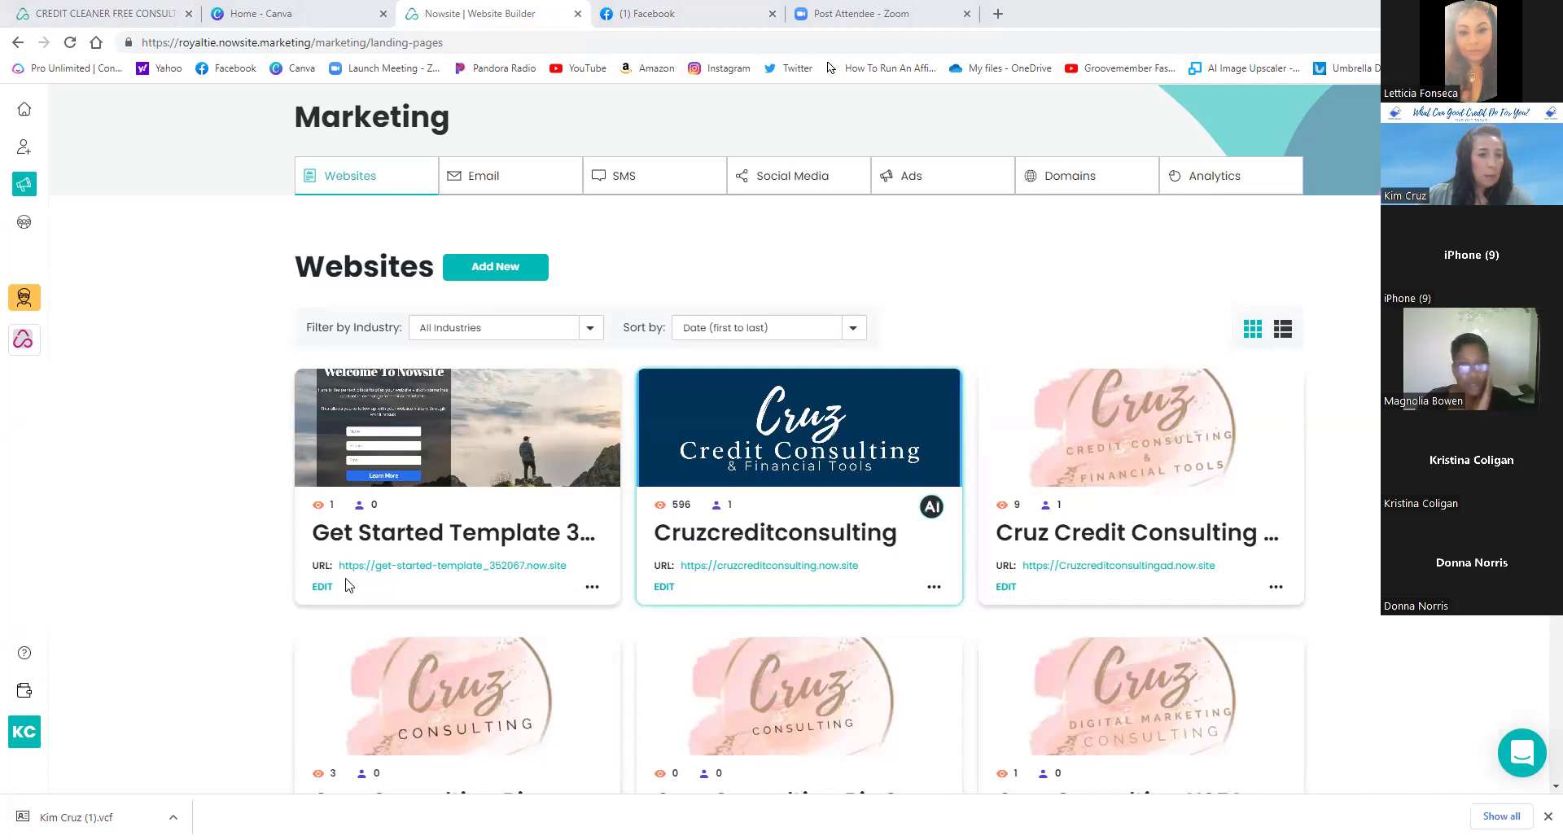
pyautogui.scroll(-15, 537, 655)
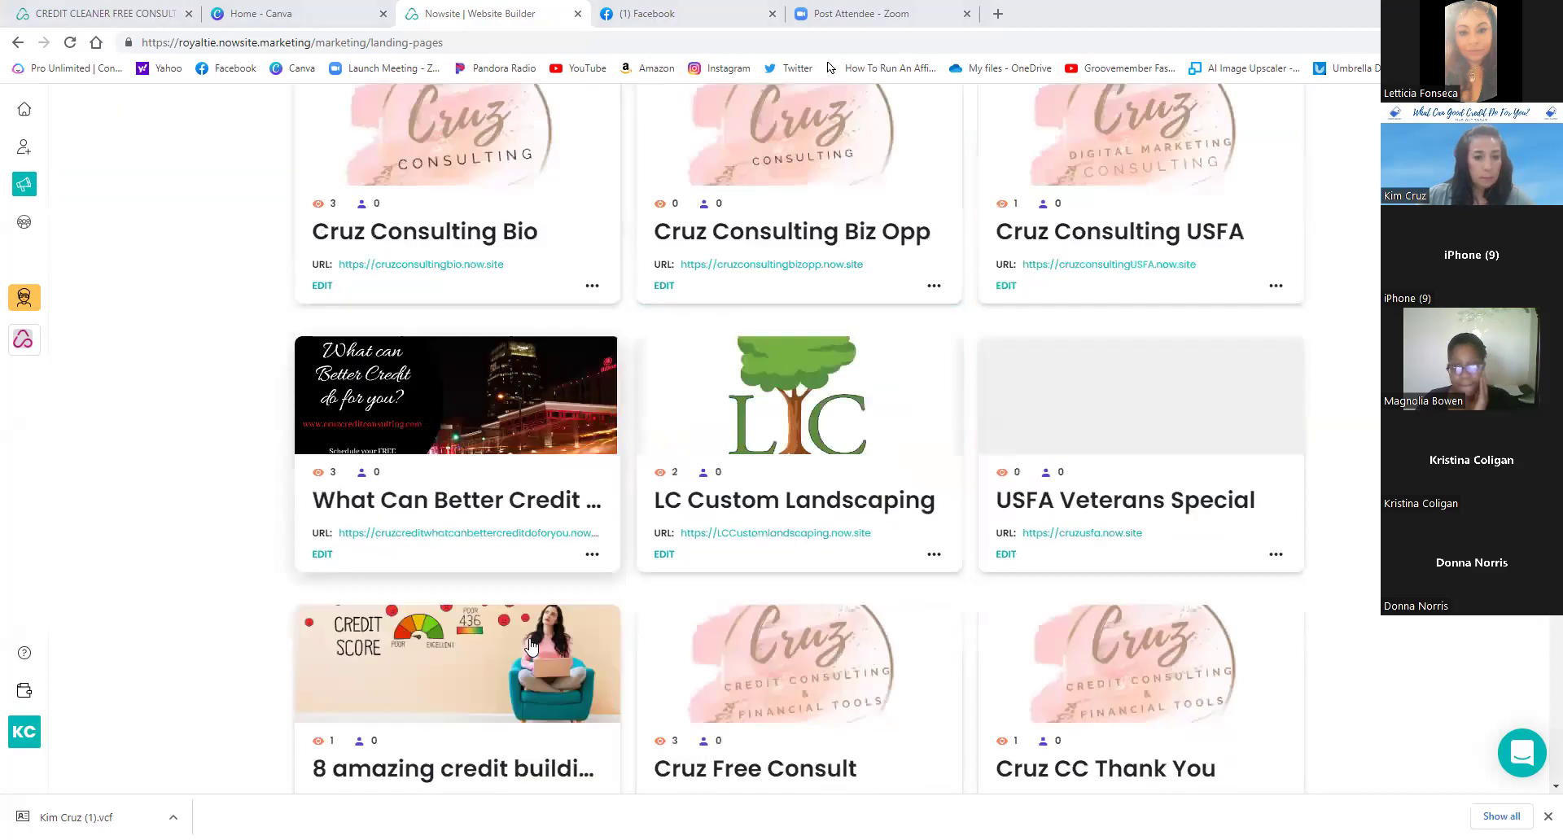
pyautogui.scroll(-7, 511, 647)
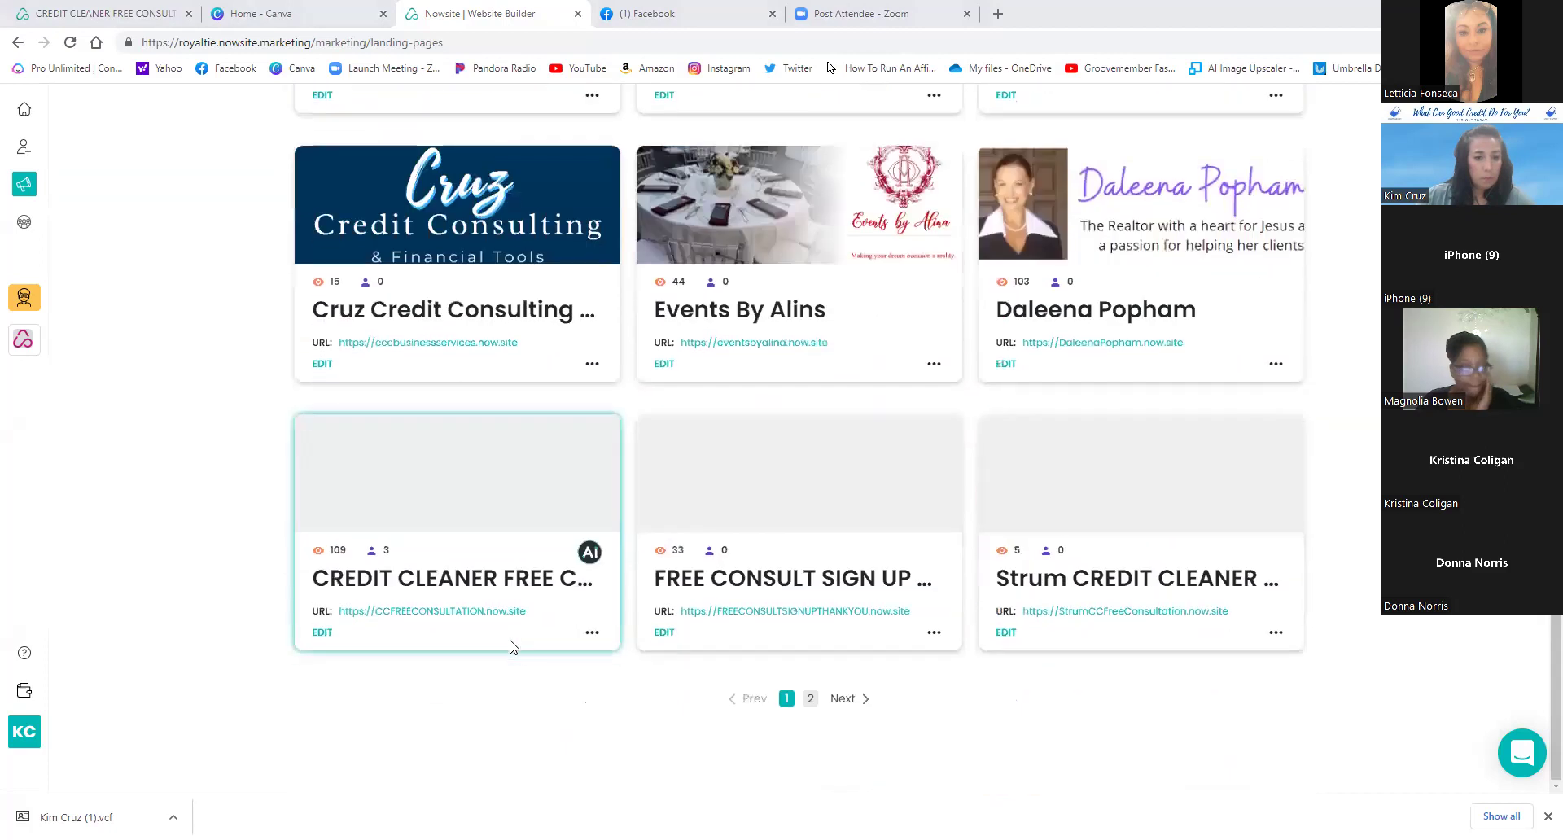
# - Send the CREDIT CLEANER FREE CONSULTATION template to a pasted recipient e-mail address via Share Template
pyautogui.click(592, 633)
pyautogui.click(643, 715)
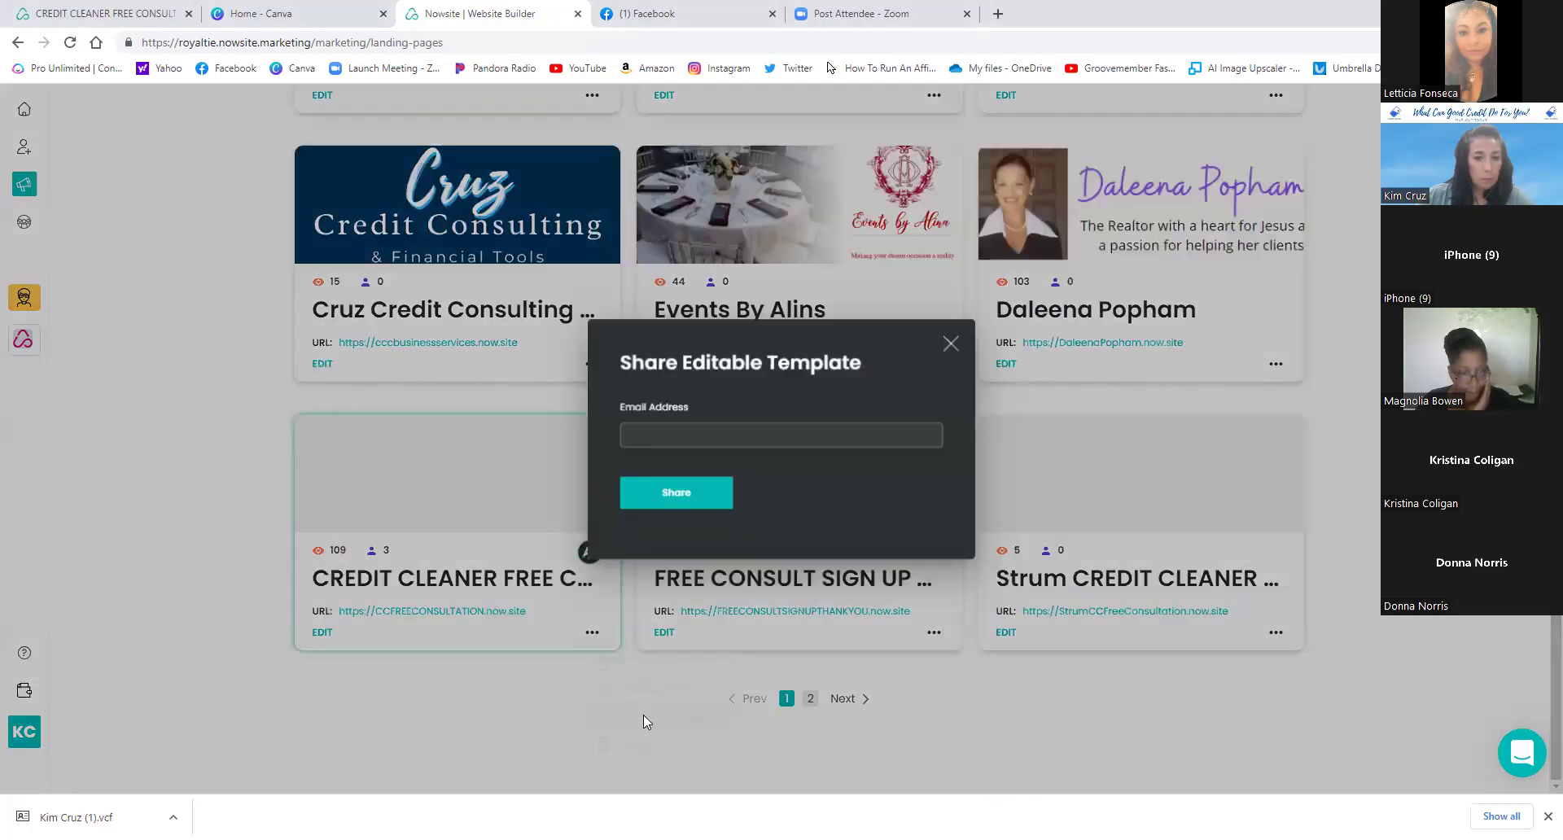
pyautogui.click(696, 428)
pyautogui.rightClick(697, 428)
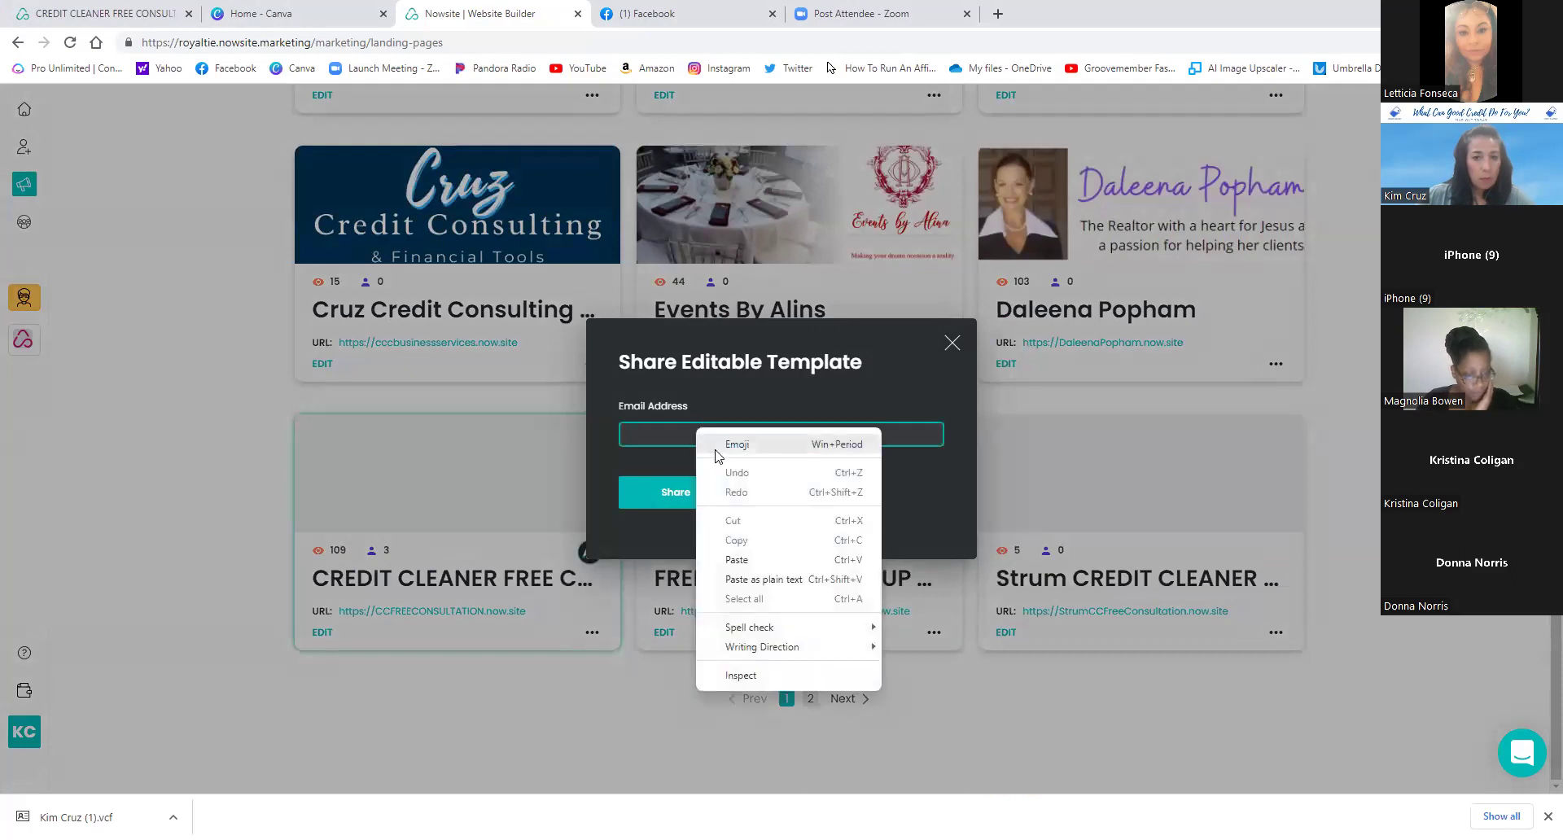
pyautogui.click(736, 560)
pyautogui.click(689, 519)
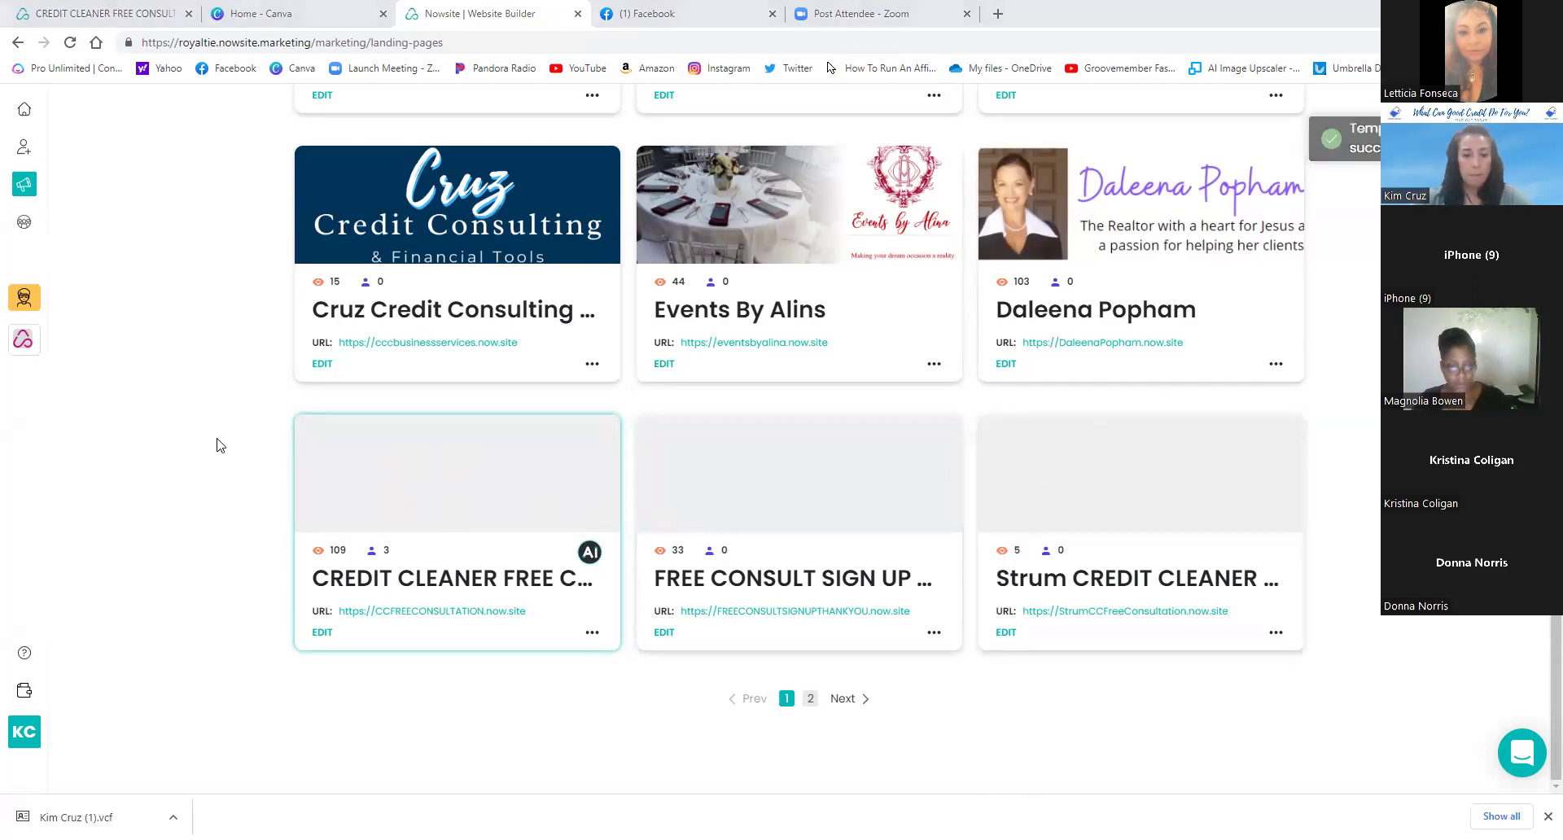
pyautogui.scroll(3, 225, 441)
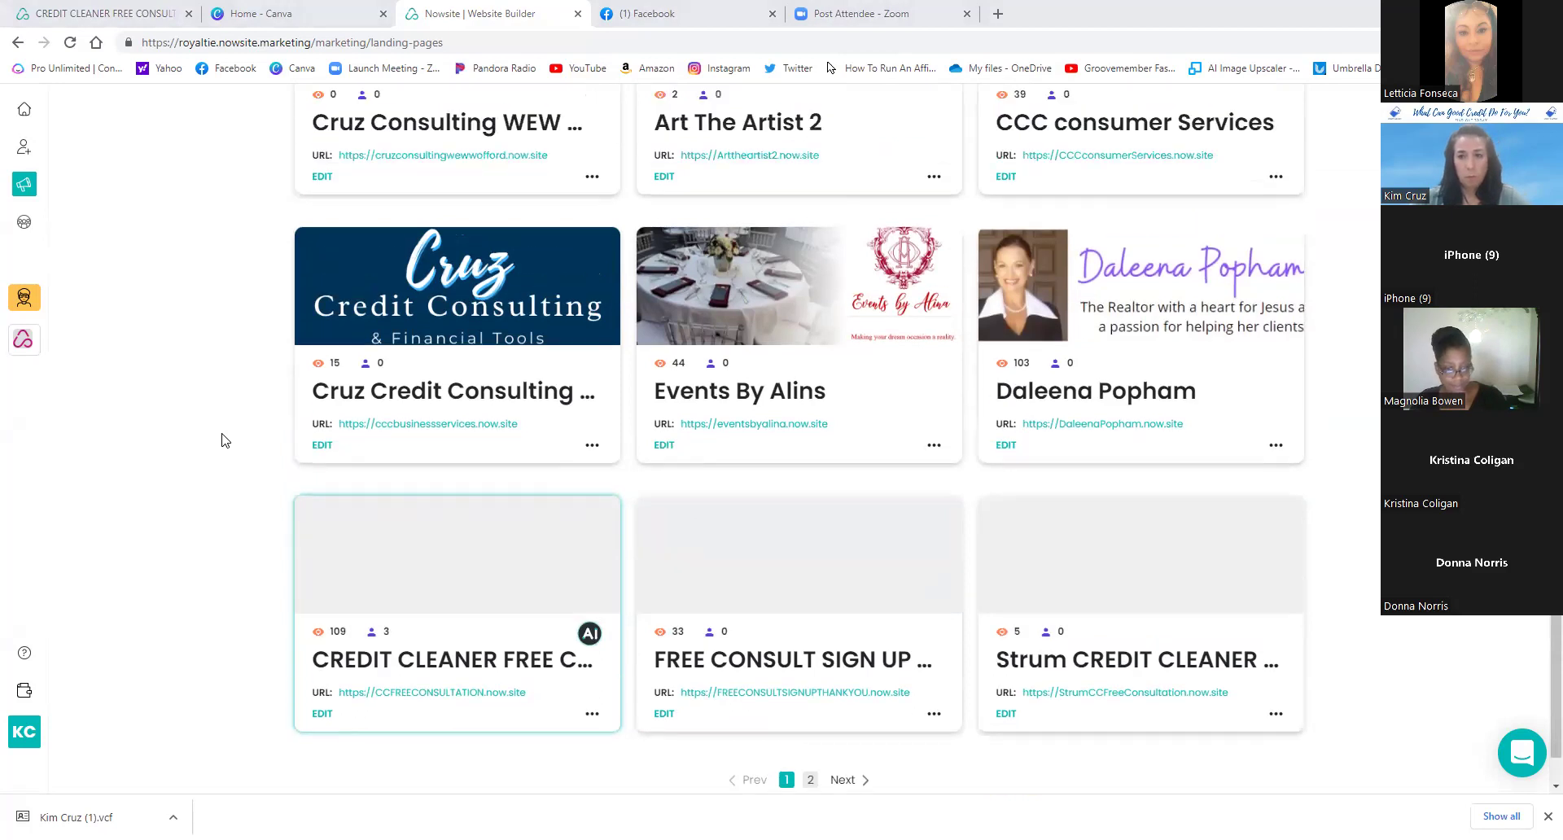
pyautogui.scroll(6, 225, 440)
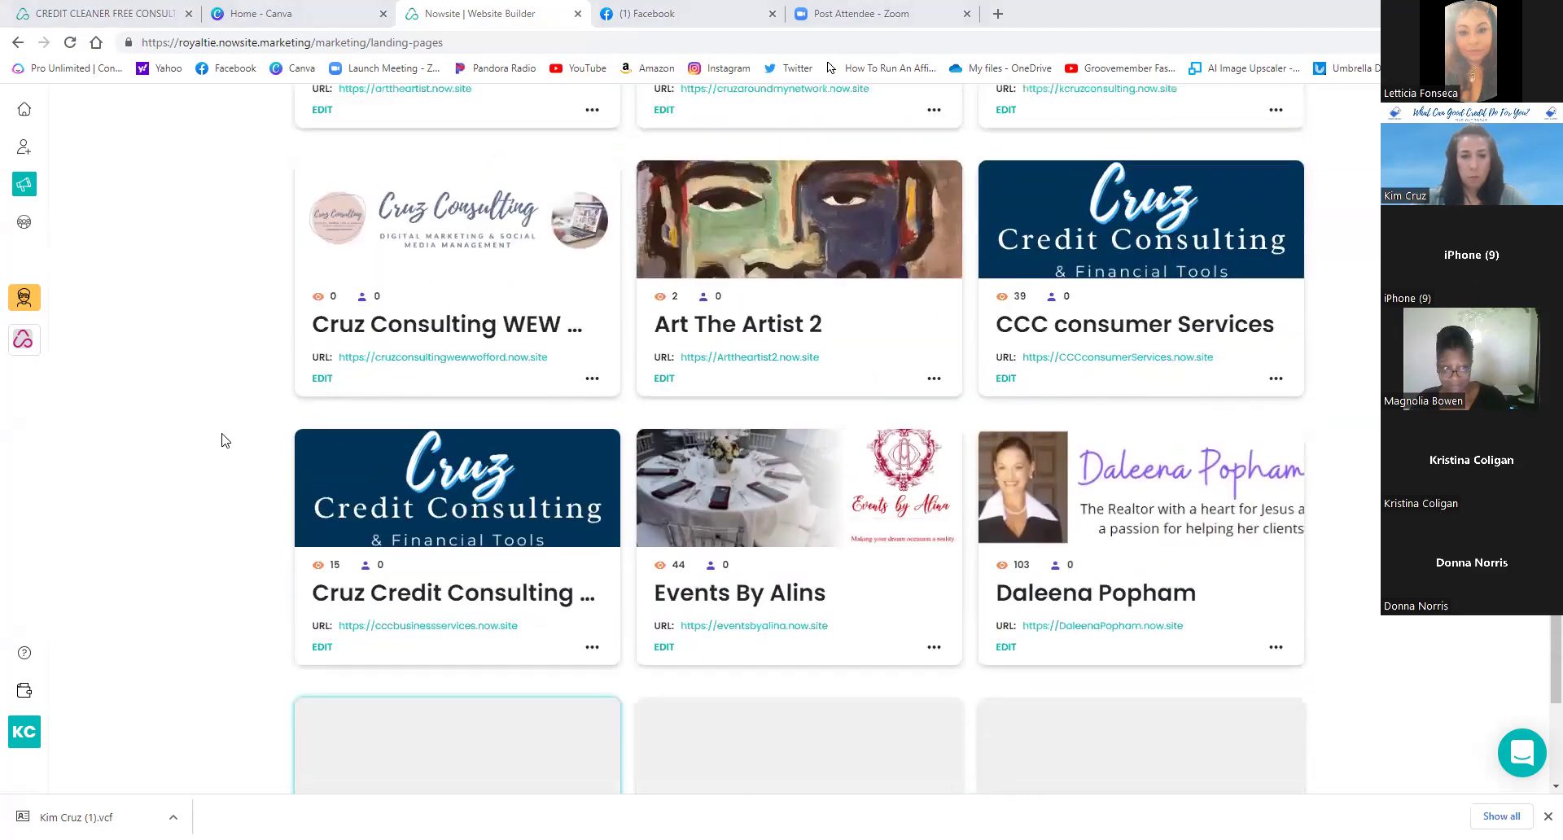
pyautogui.scroll(-7, 224, 440)
pyautogui.scroll(-2, 224, 441)
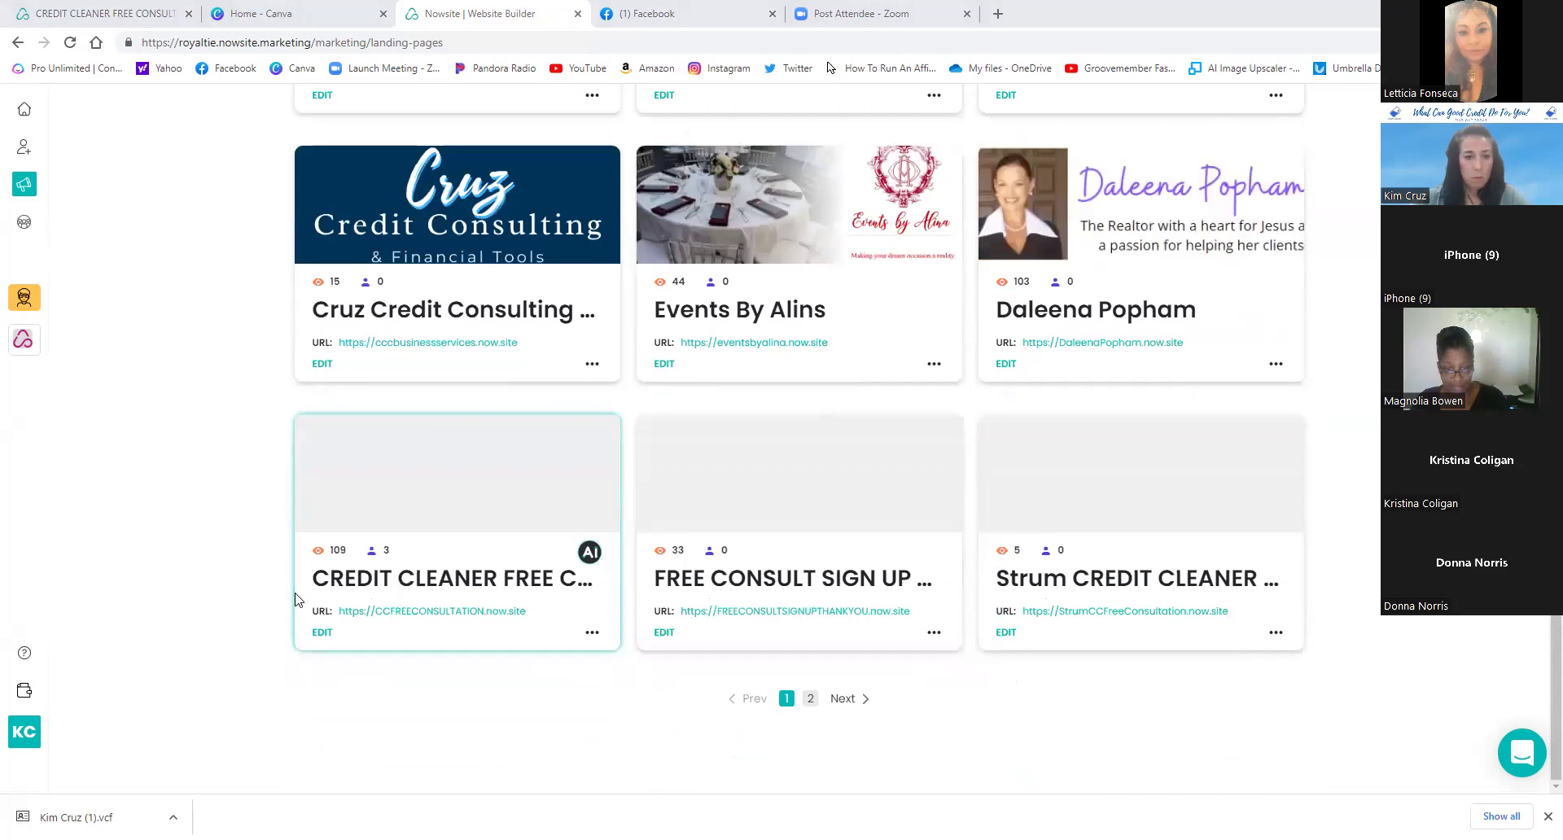
# - Open the CREDIT CLEANER site in the editor and bring up the owner's Edit Digital Business Card panel
pyautogui.click(320, 635)
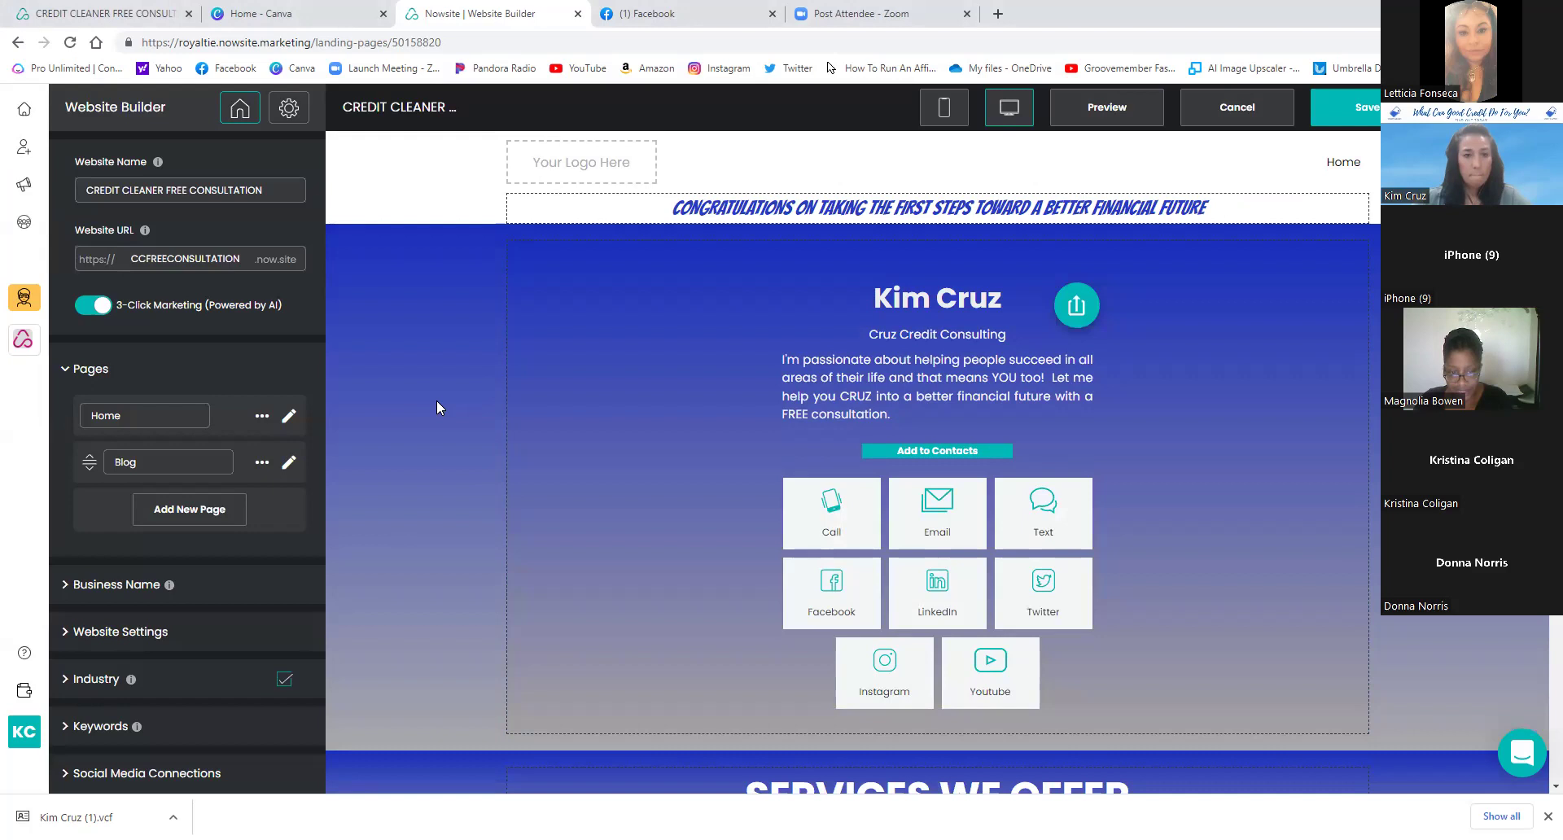
pyautogui.scroll(-5, 436, 398)
pyautogui.scroll(-2, 436, 399)
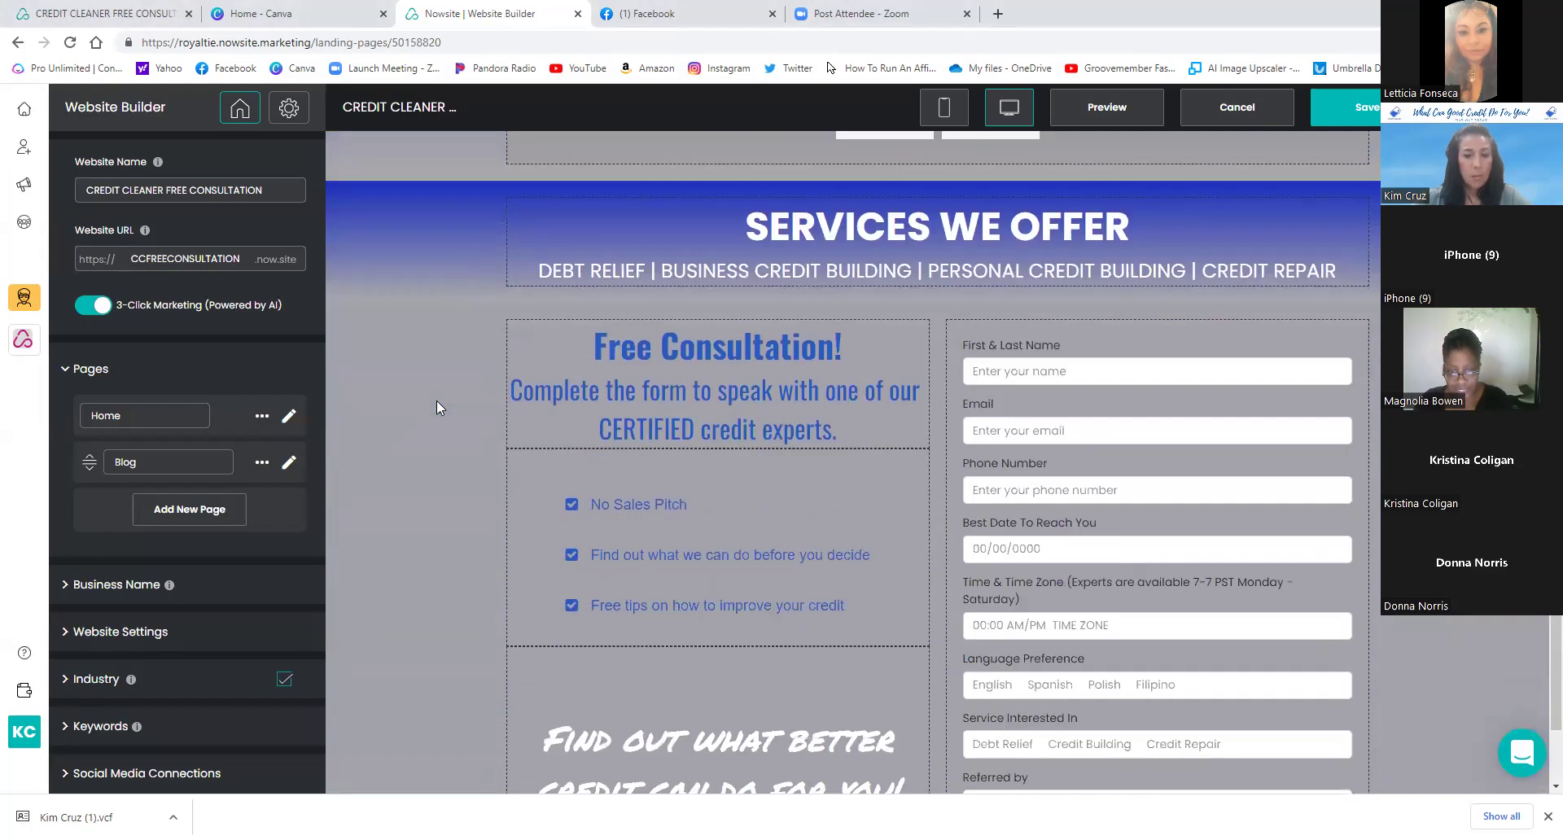
pyautogui.scroll(6, 437, 399)
pyautogui.scroll(1, 436, 399)
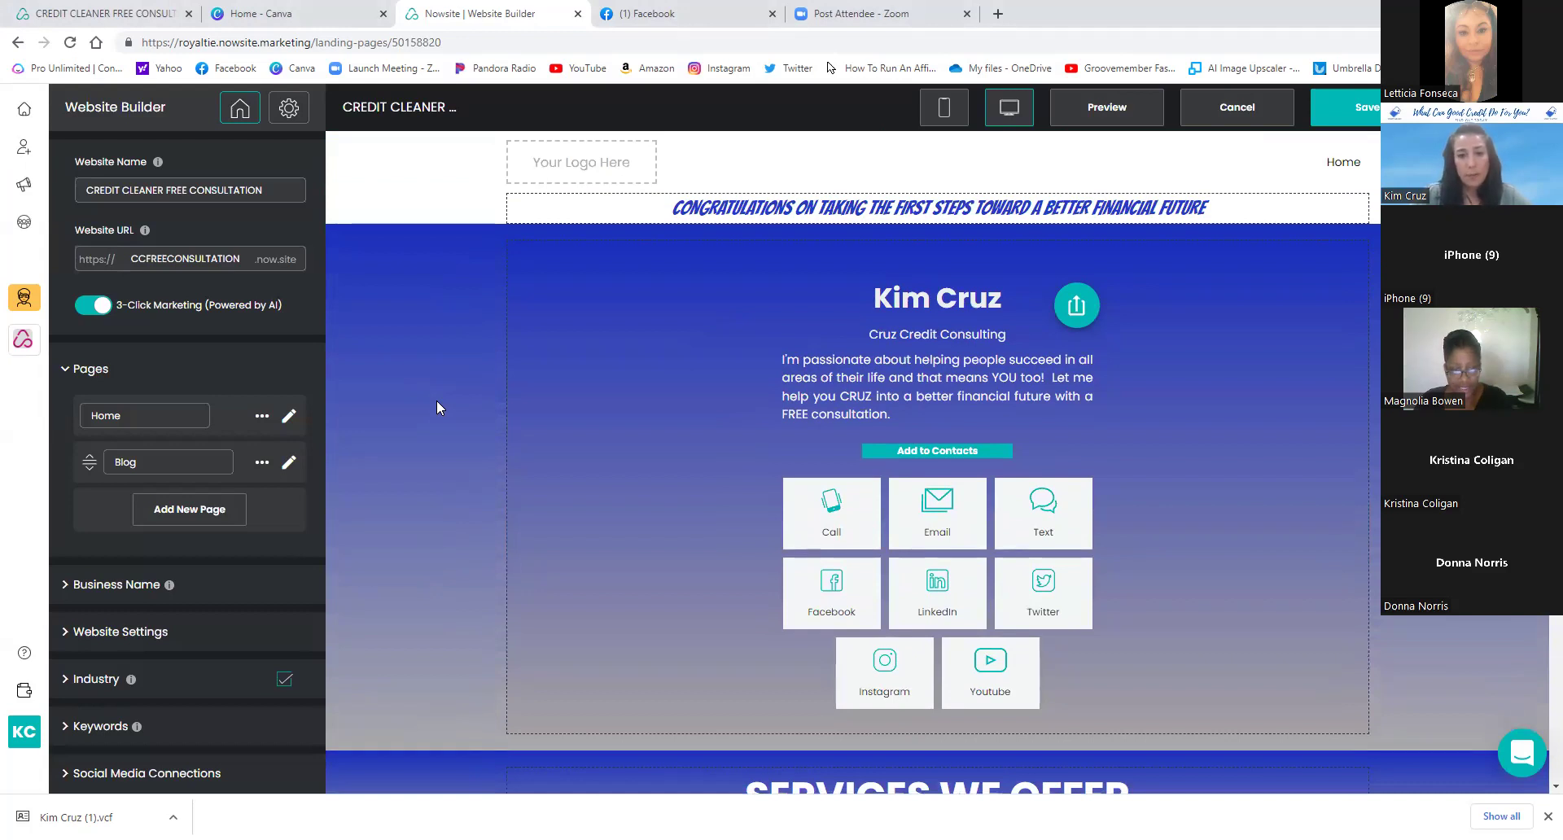
pyautogui.scroll(-7, 437, 402)
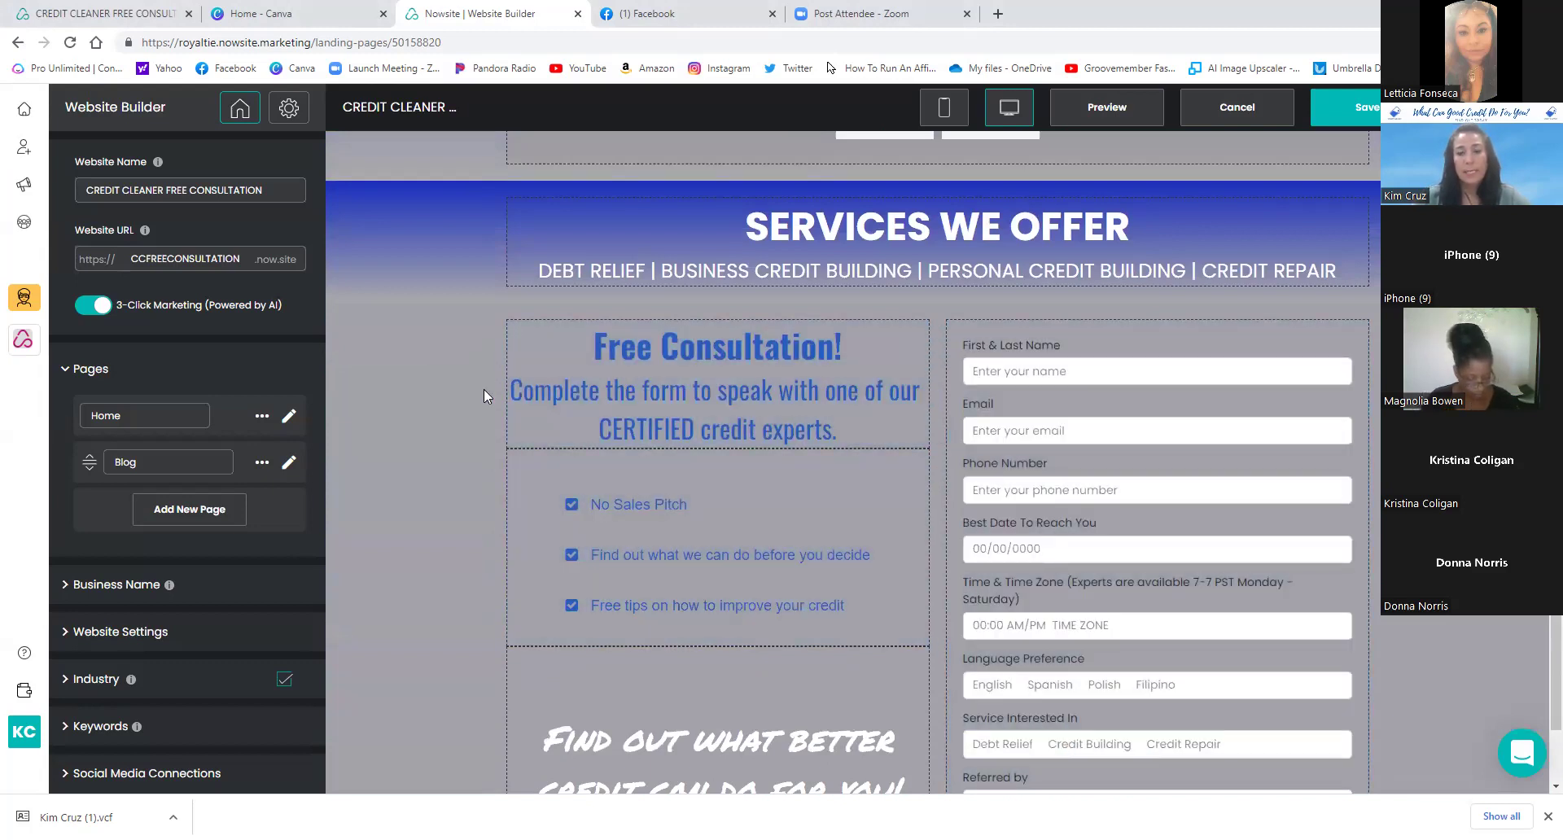
pyautogui.scroll(5, 484, 389)
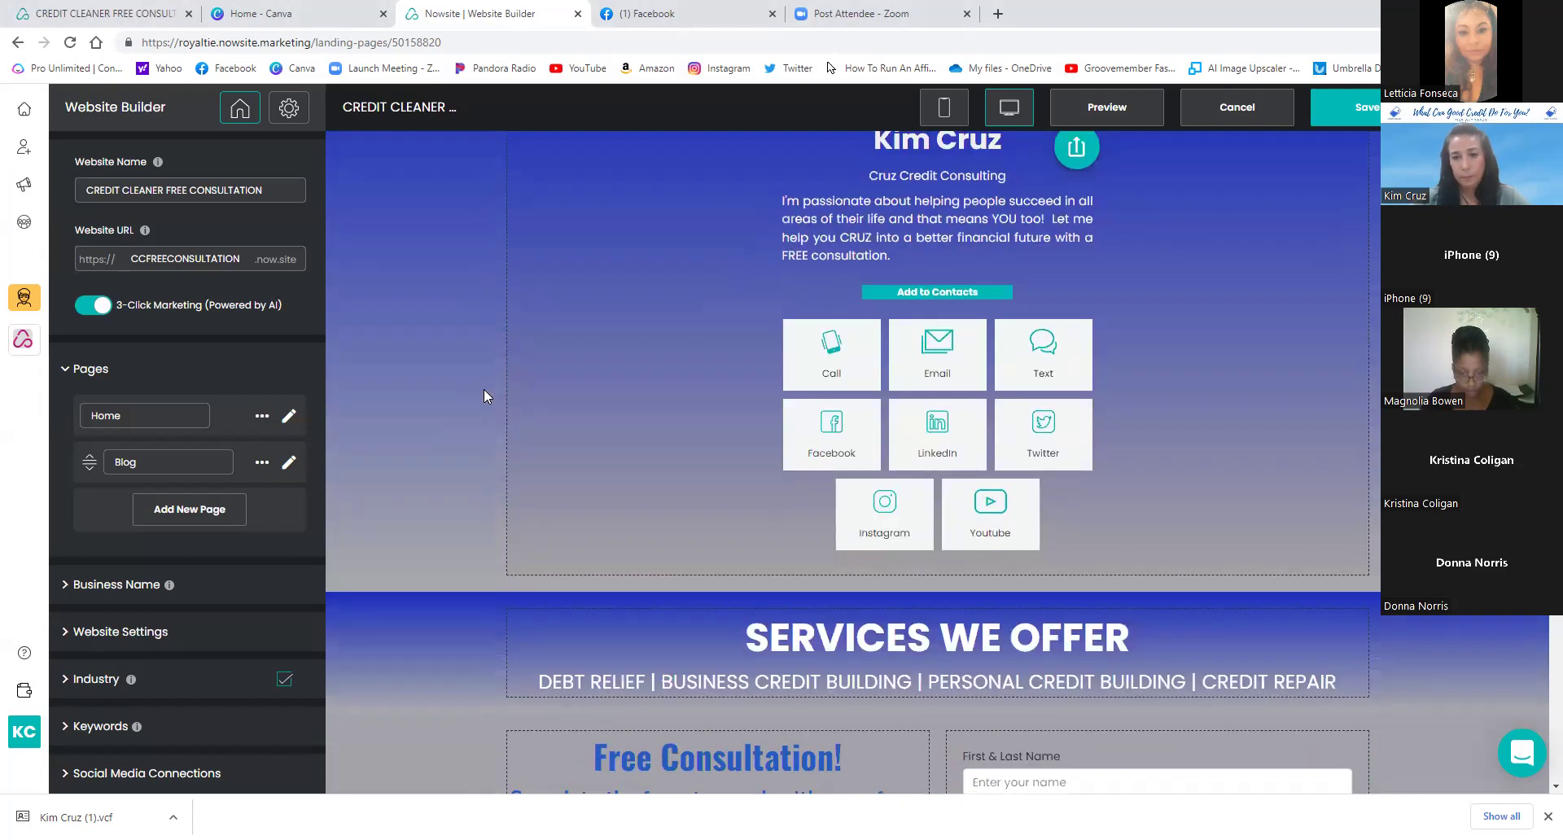
pyautogui.scroll(2, 483, 389)
pyautogui.scroll(-8, 484, 389)
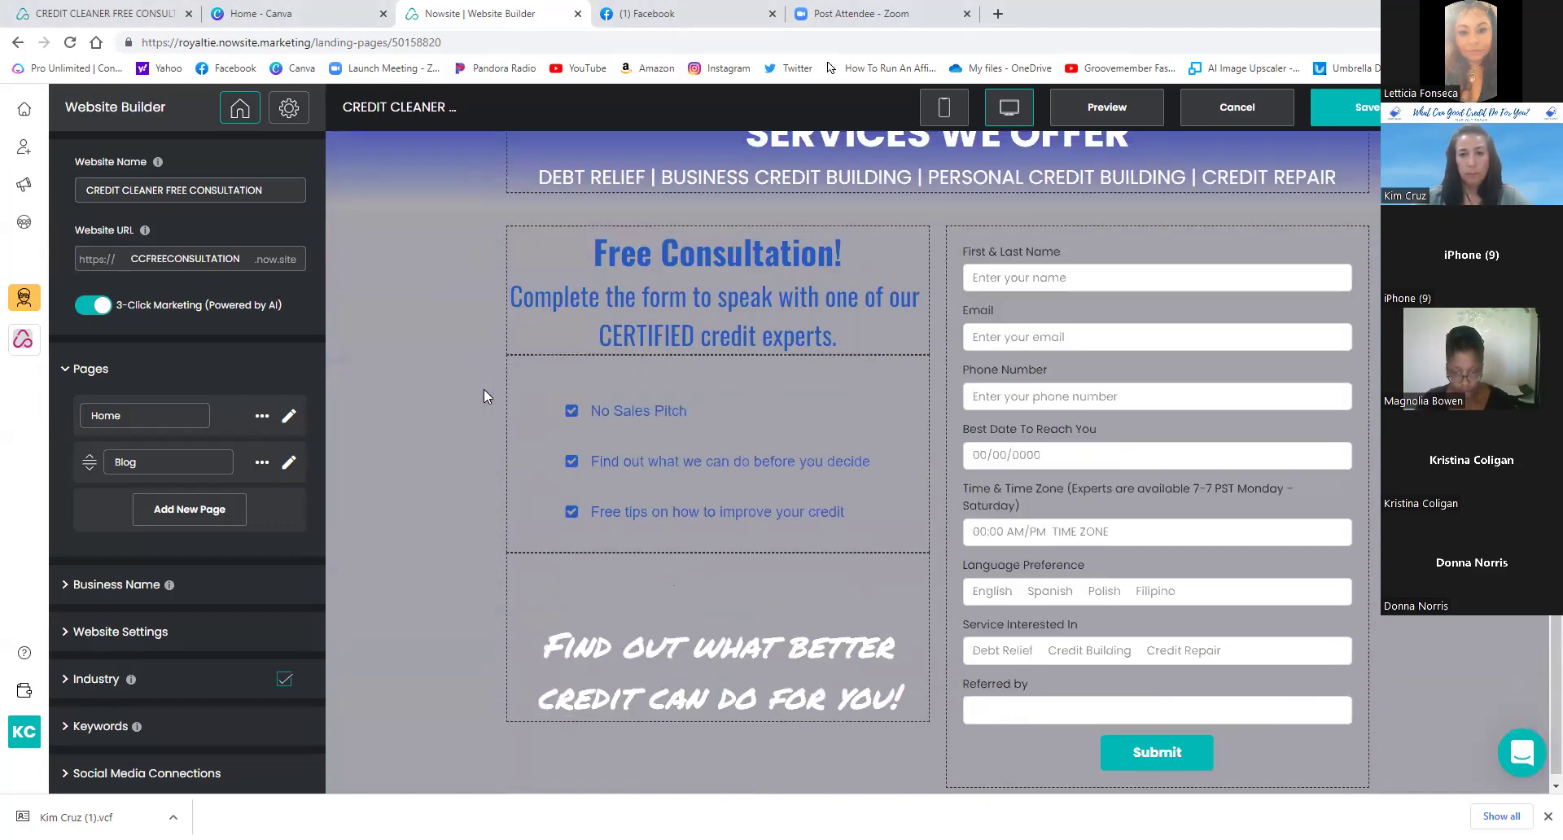
pyautogui.scroll(8, 483, 391)
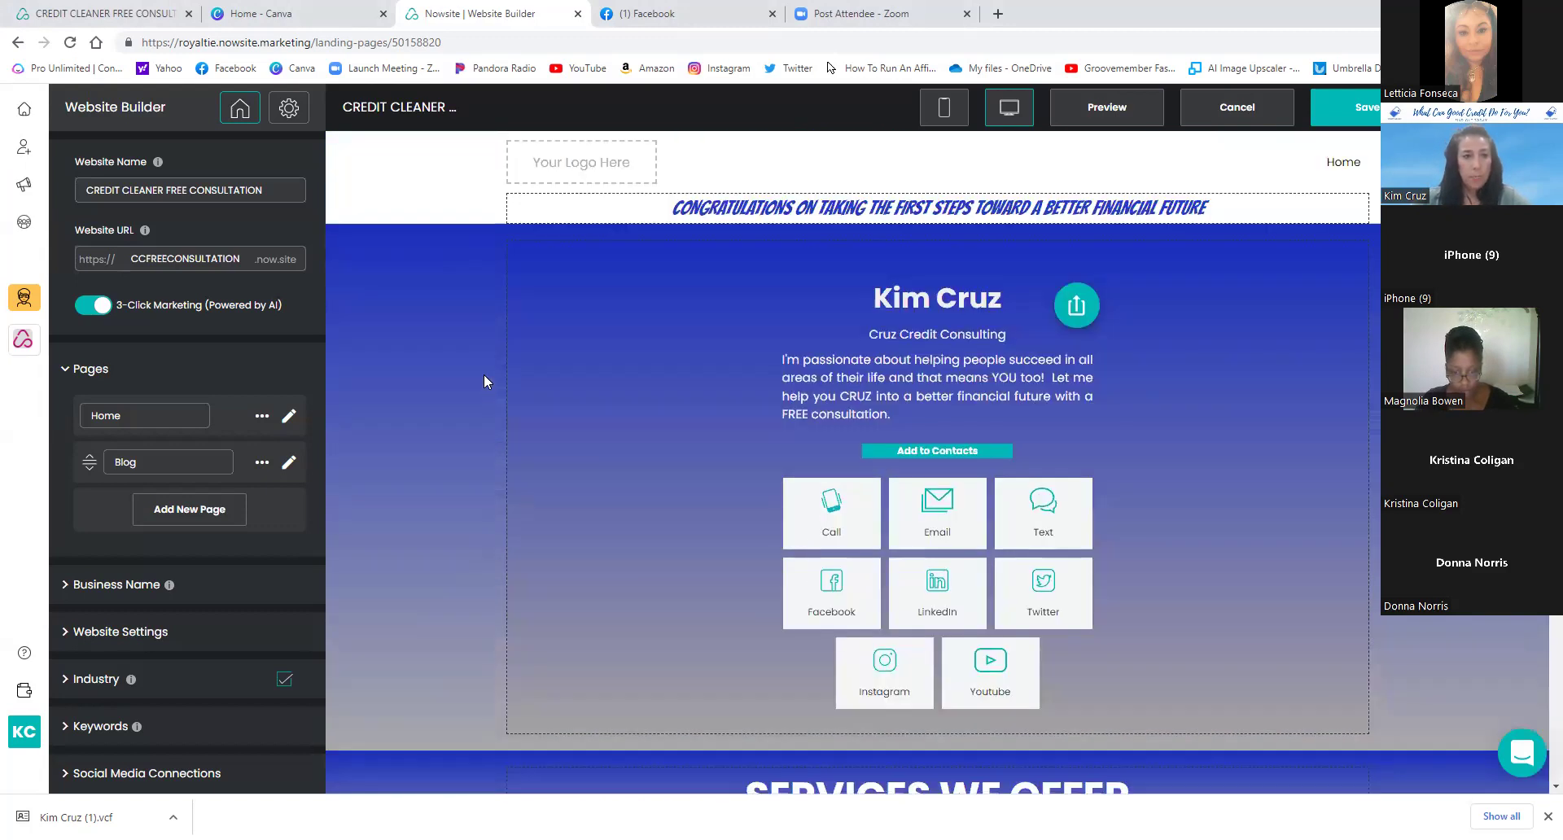
pyautogui.click(621, 370)
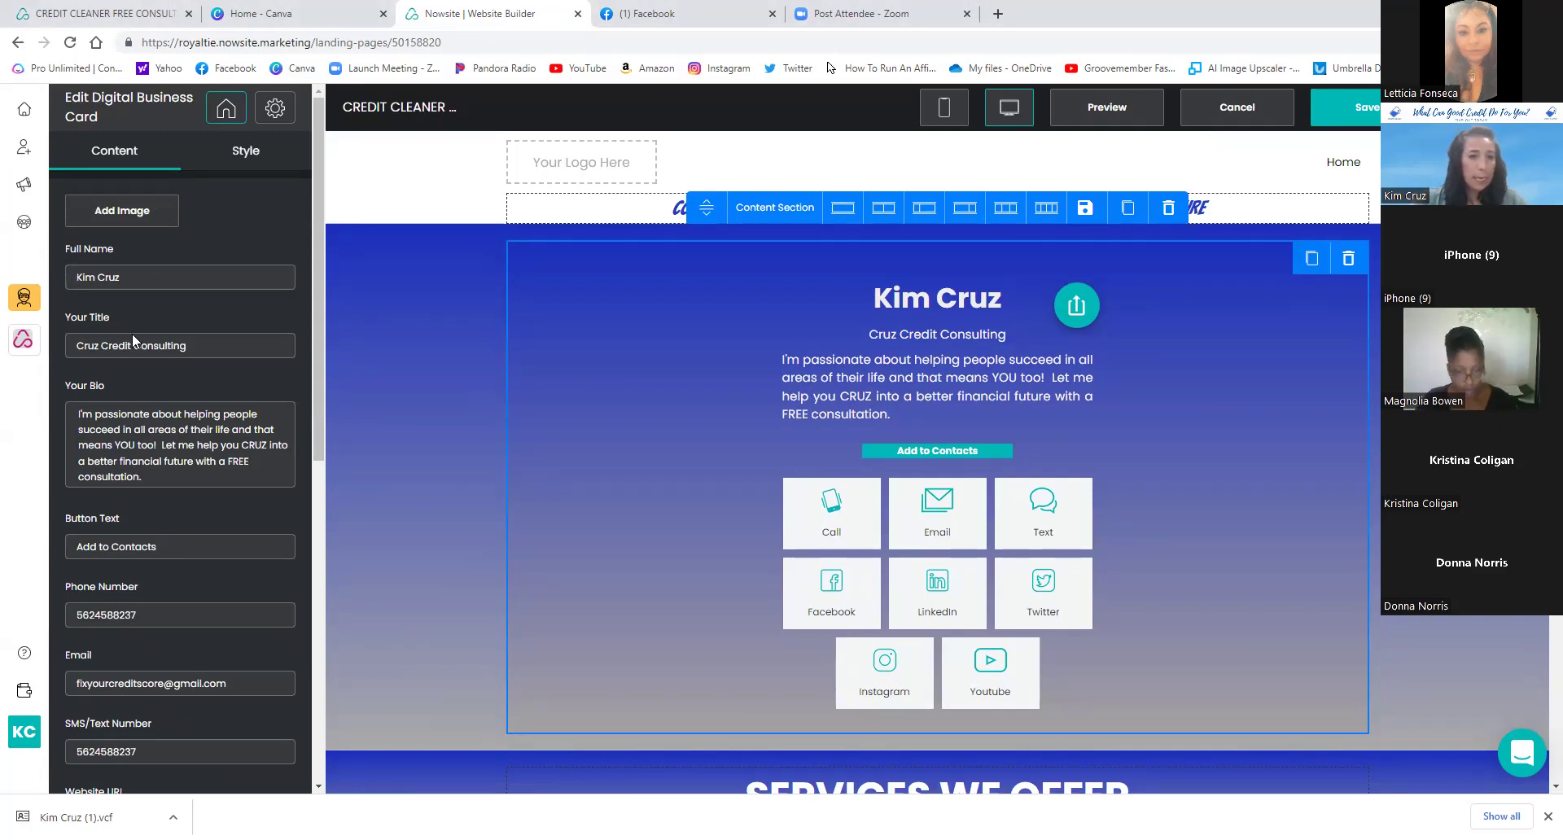
# - Scroll through the Edit Digital Business Card fields, then go back to the Marketing websites grid
pyautogui.scroll(-5, 140, 385)
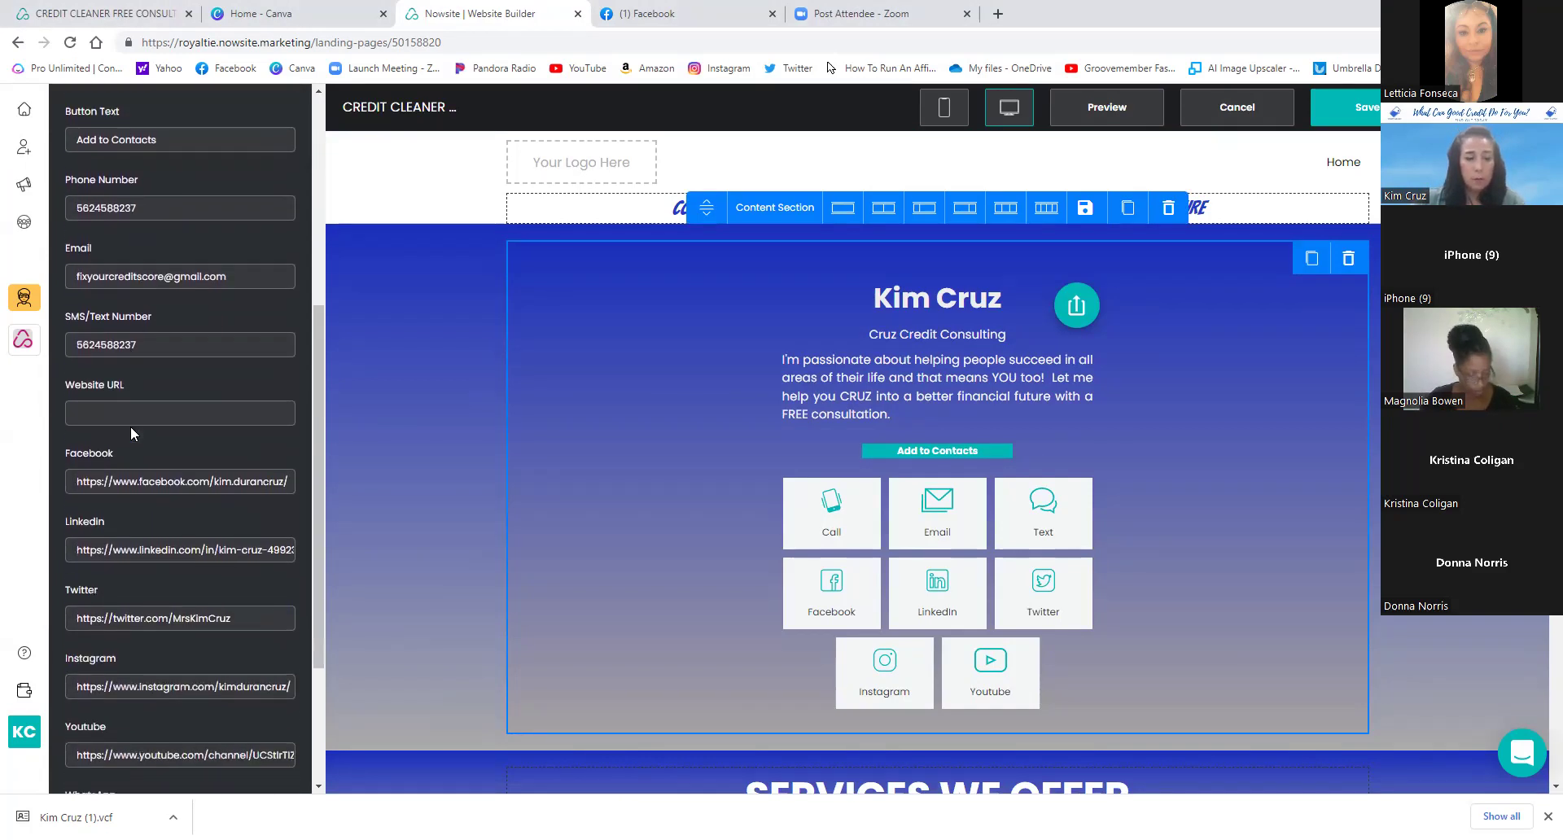
pyautogui.scroll(-3, 130, 427)
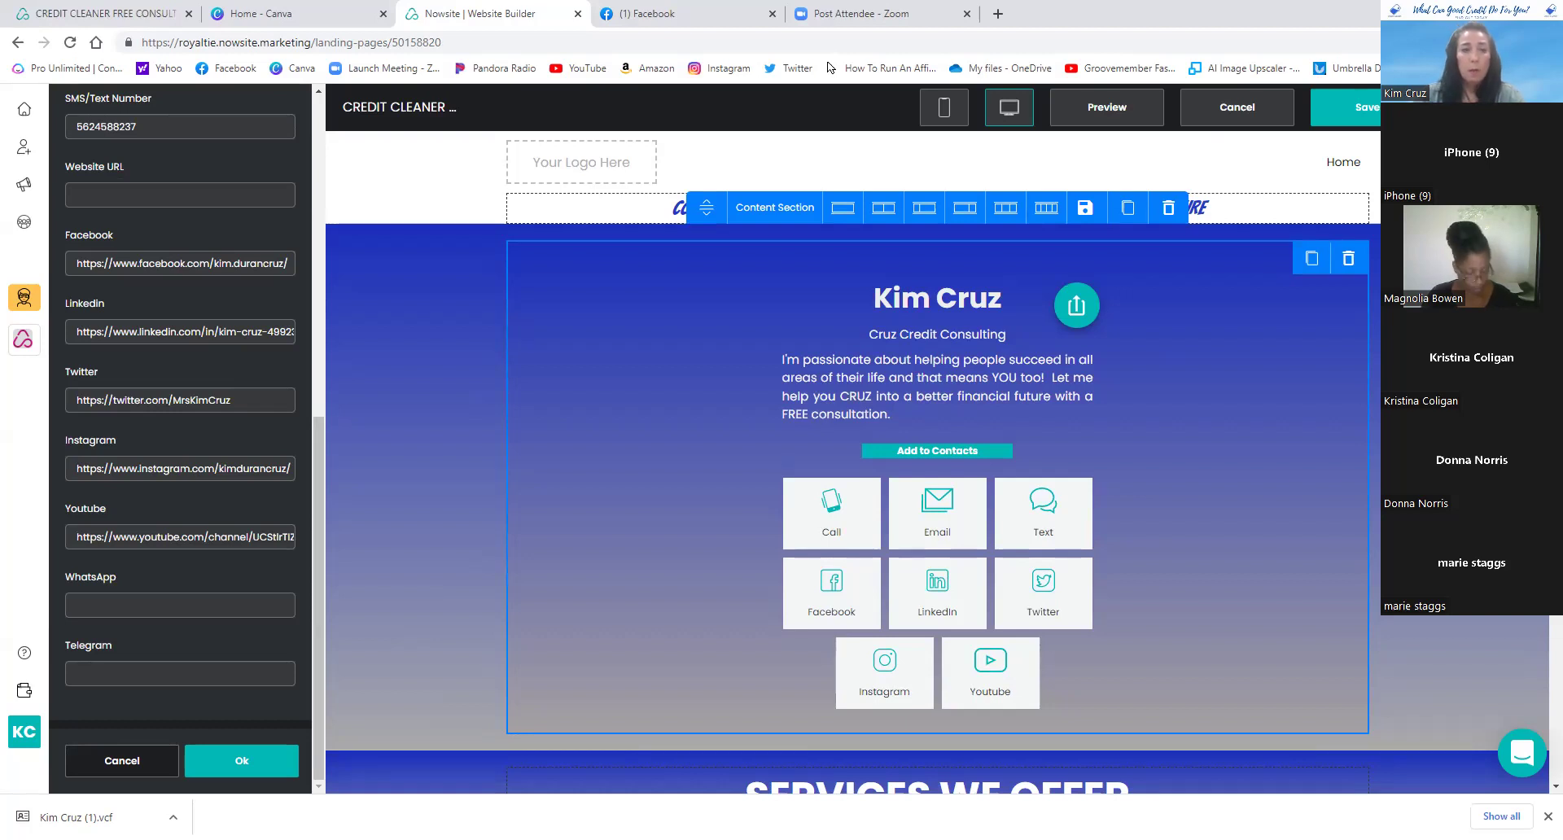
pyautogui.click(23, 189)
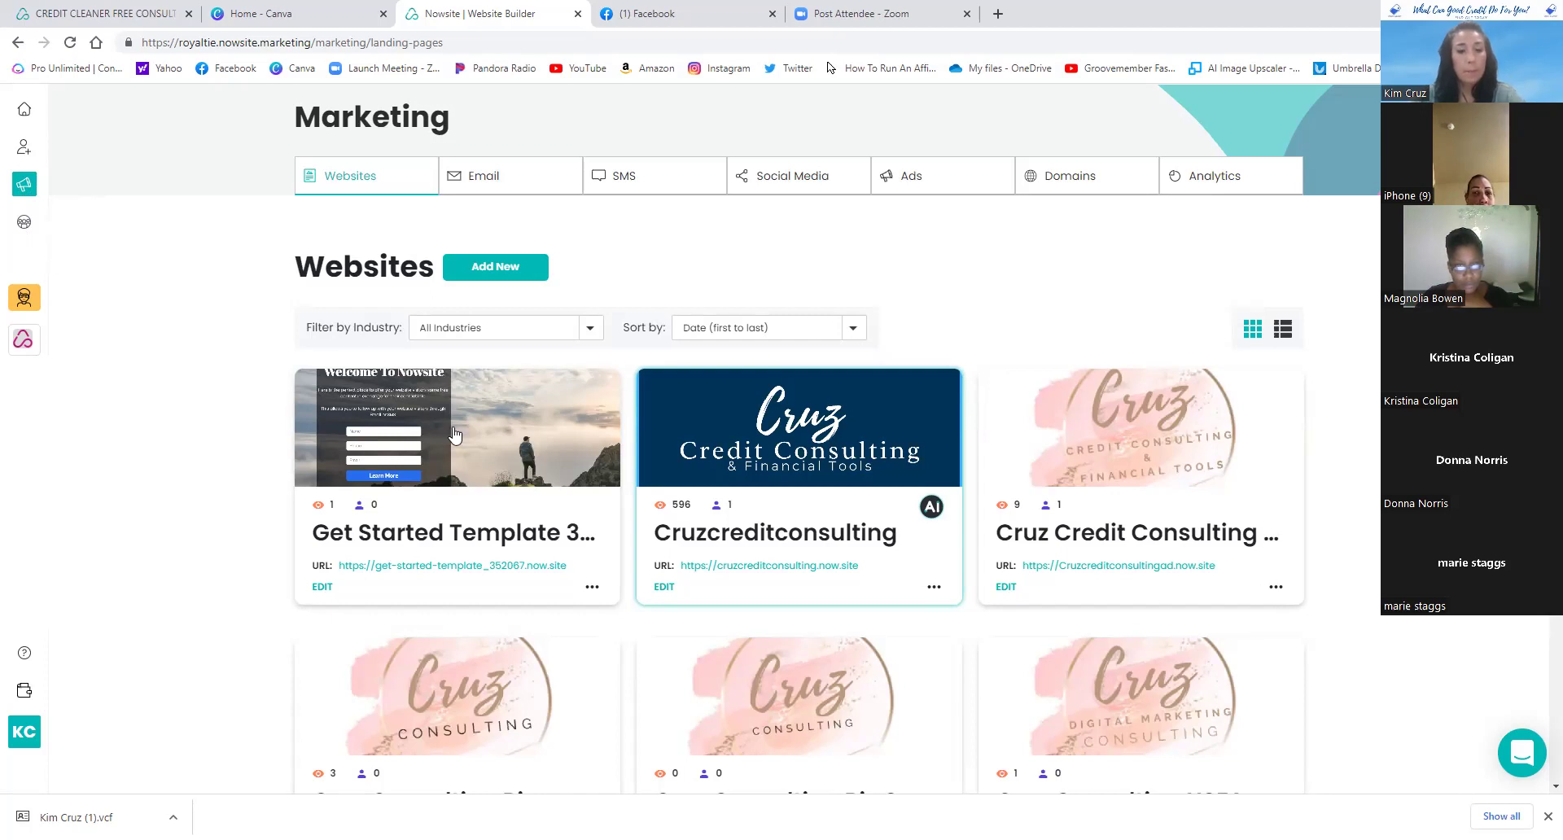
# - Scroll the Websites grid down to the CREDIT CLEANER FREE CONSULTATION card
pyautogui.scroll(-15, 569, 590)
pyautogui.scroll(-8, 593, 588)
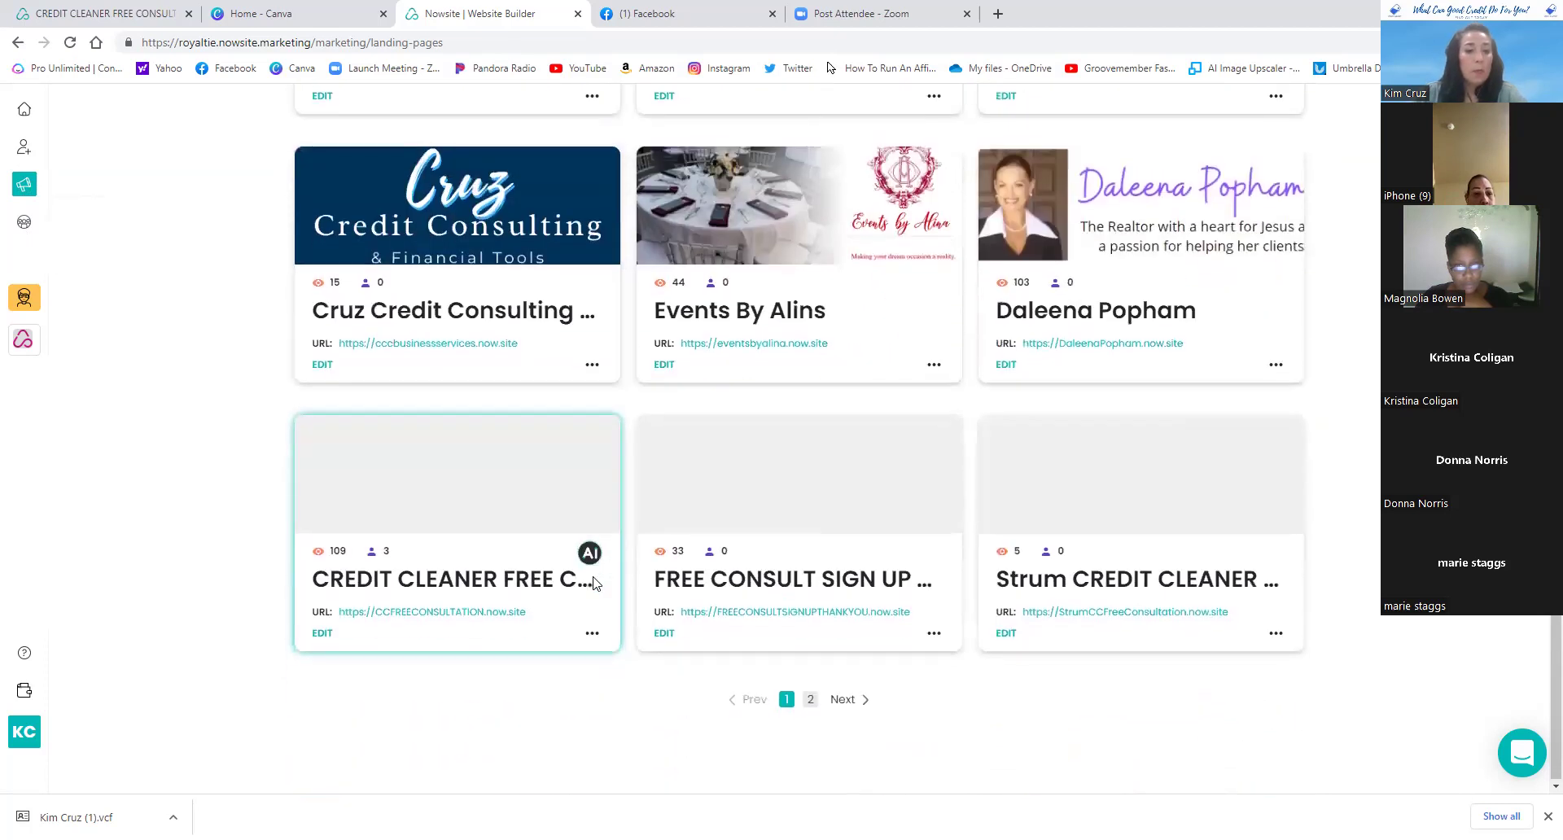
# - Open CREDIT CLEANER FREE CONSULTATION in the Website Builder and review its contact card and Services We Offer sections
pyautogui.click(322, 633)
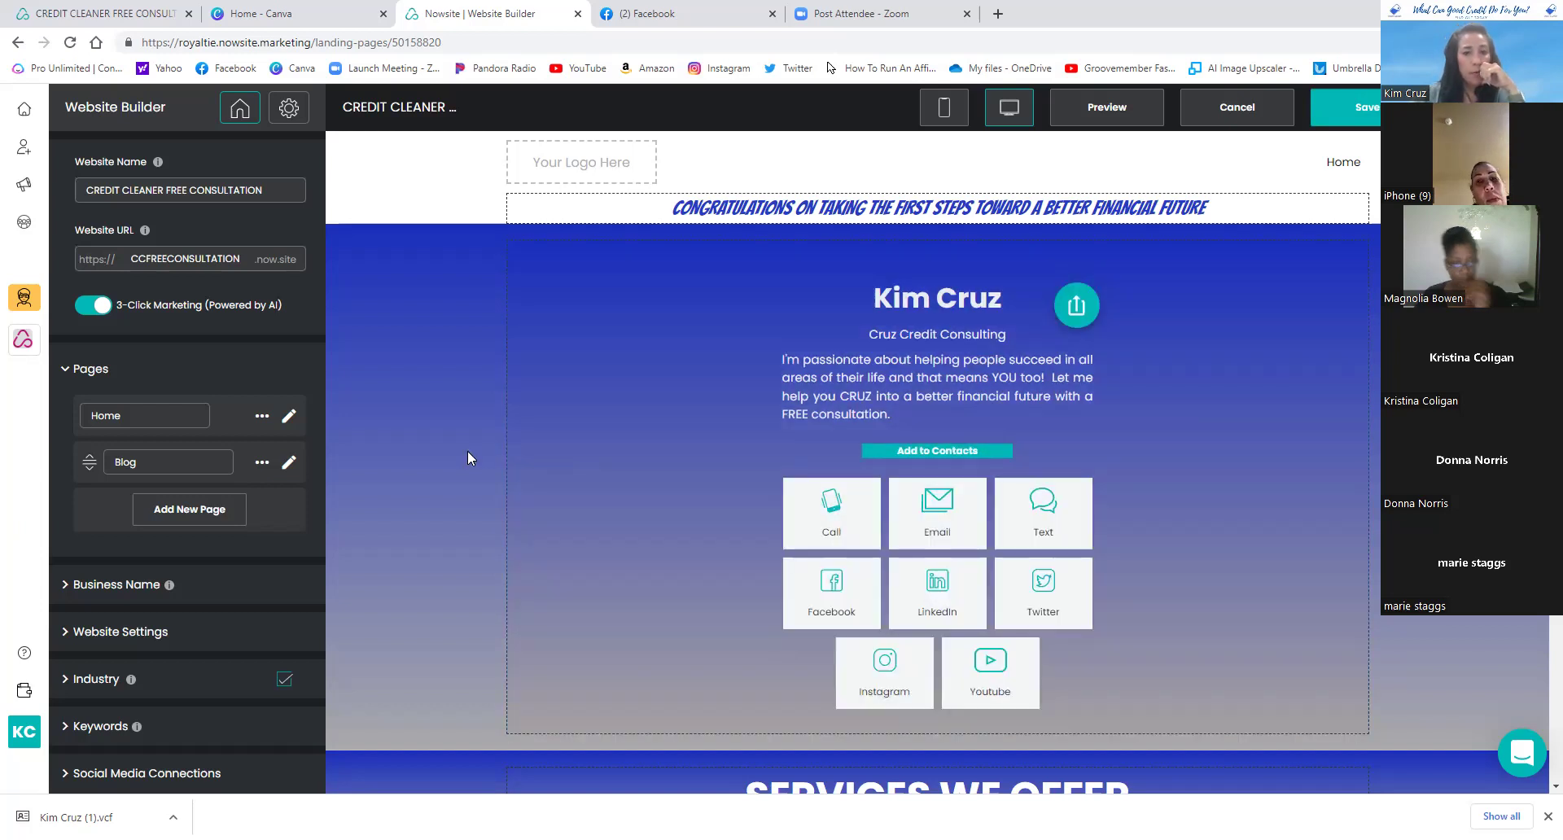
pyautogui.scroll(-4, 468, 454)
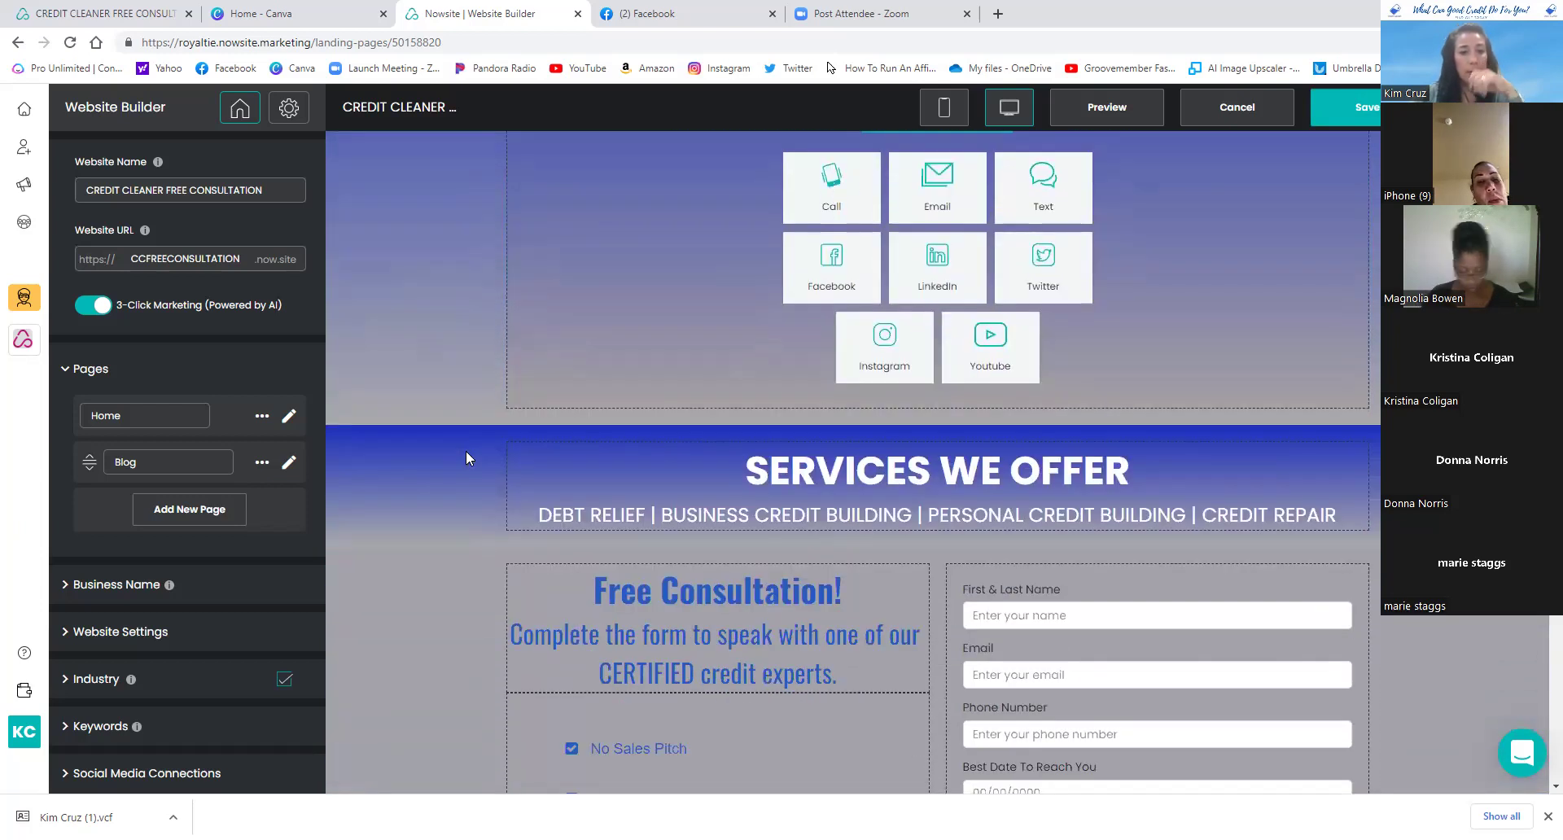
pyautogui.scroll(4, 468, 458)
pyautogui.scroll(-7, 468, 458)
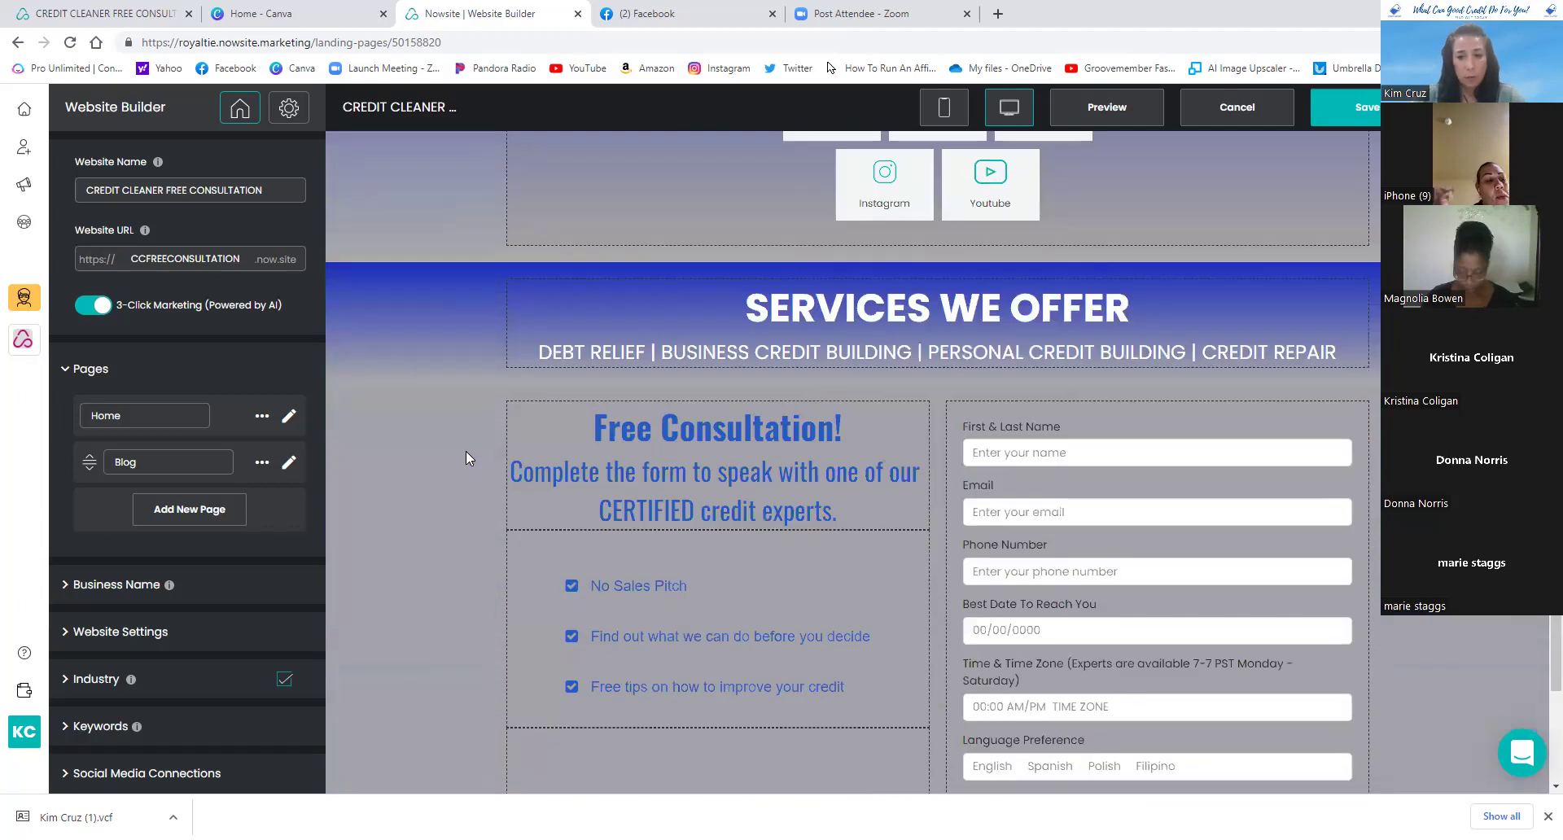
pyautogui.scroll(7, 489, 440)
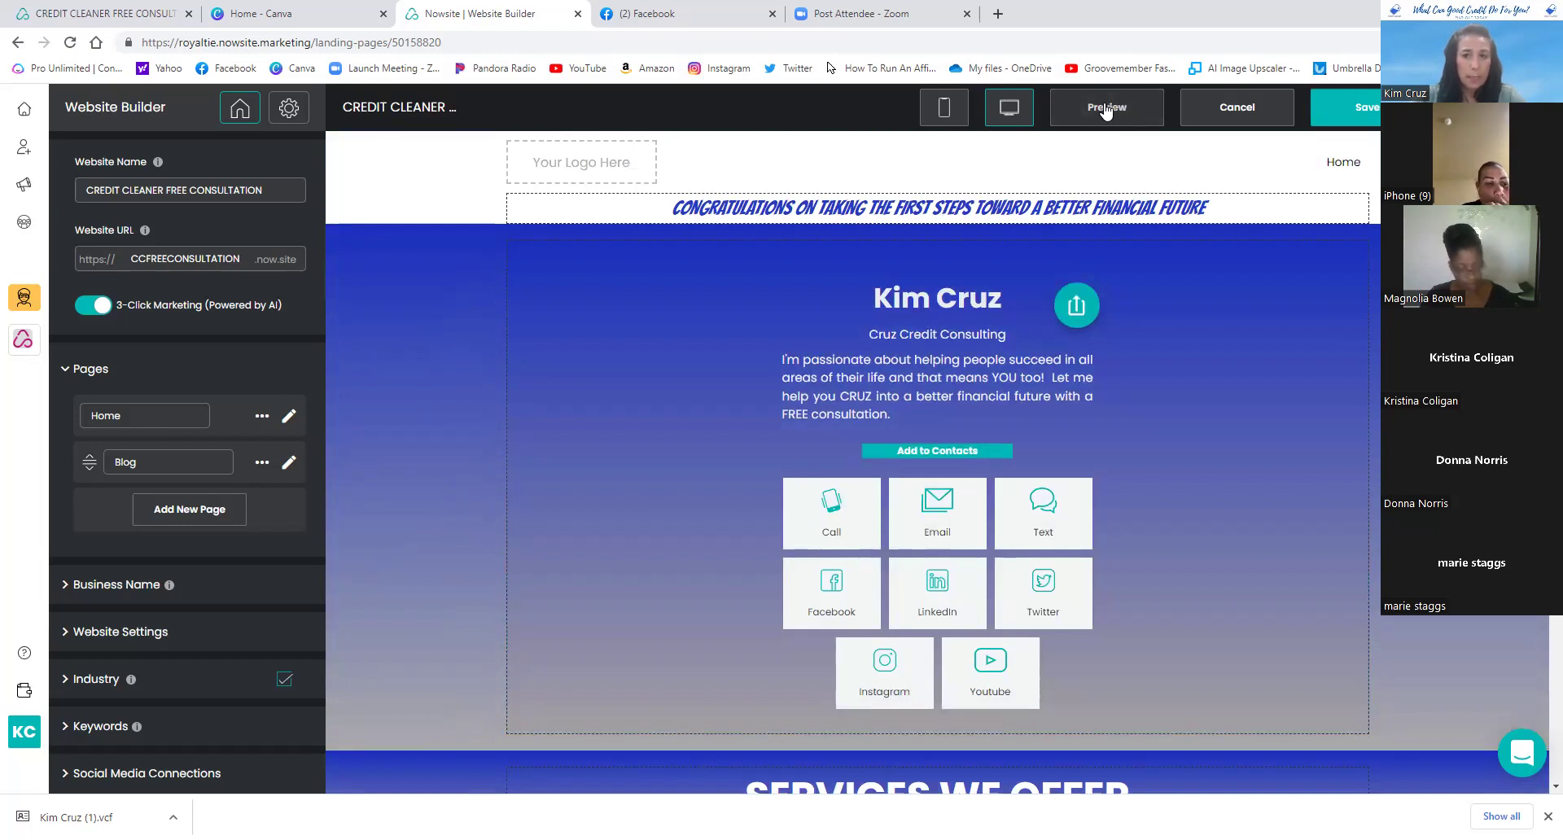
# - Preview the site live at ccfreeconsultation.now.site/home in a new tab and scroll through it
pyautogui.click(1106, 112)
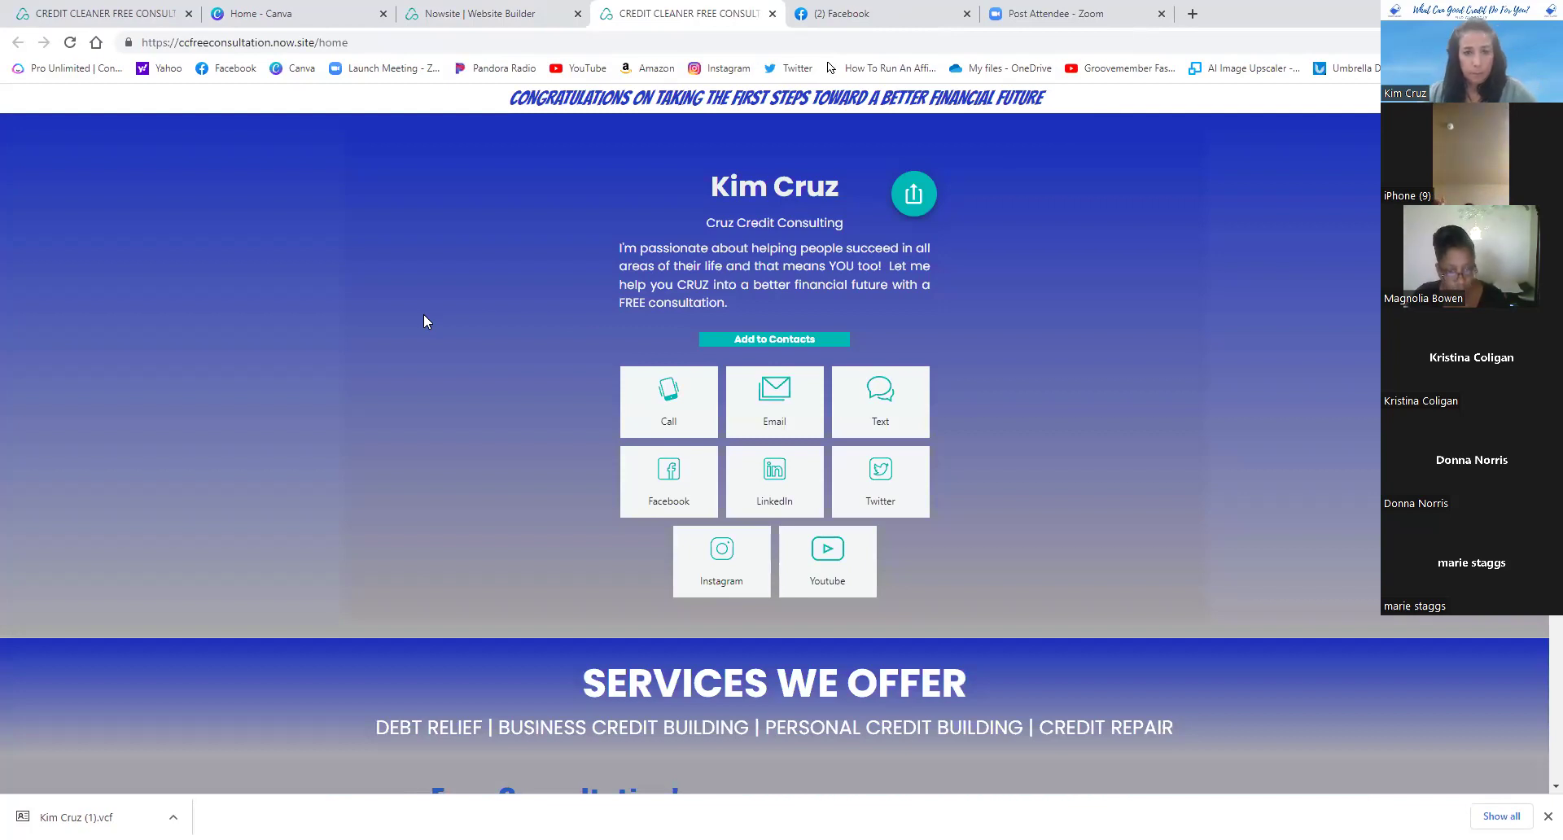
pyautogui.scroll(-6, 424, 315)
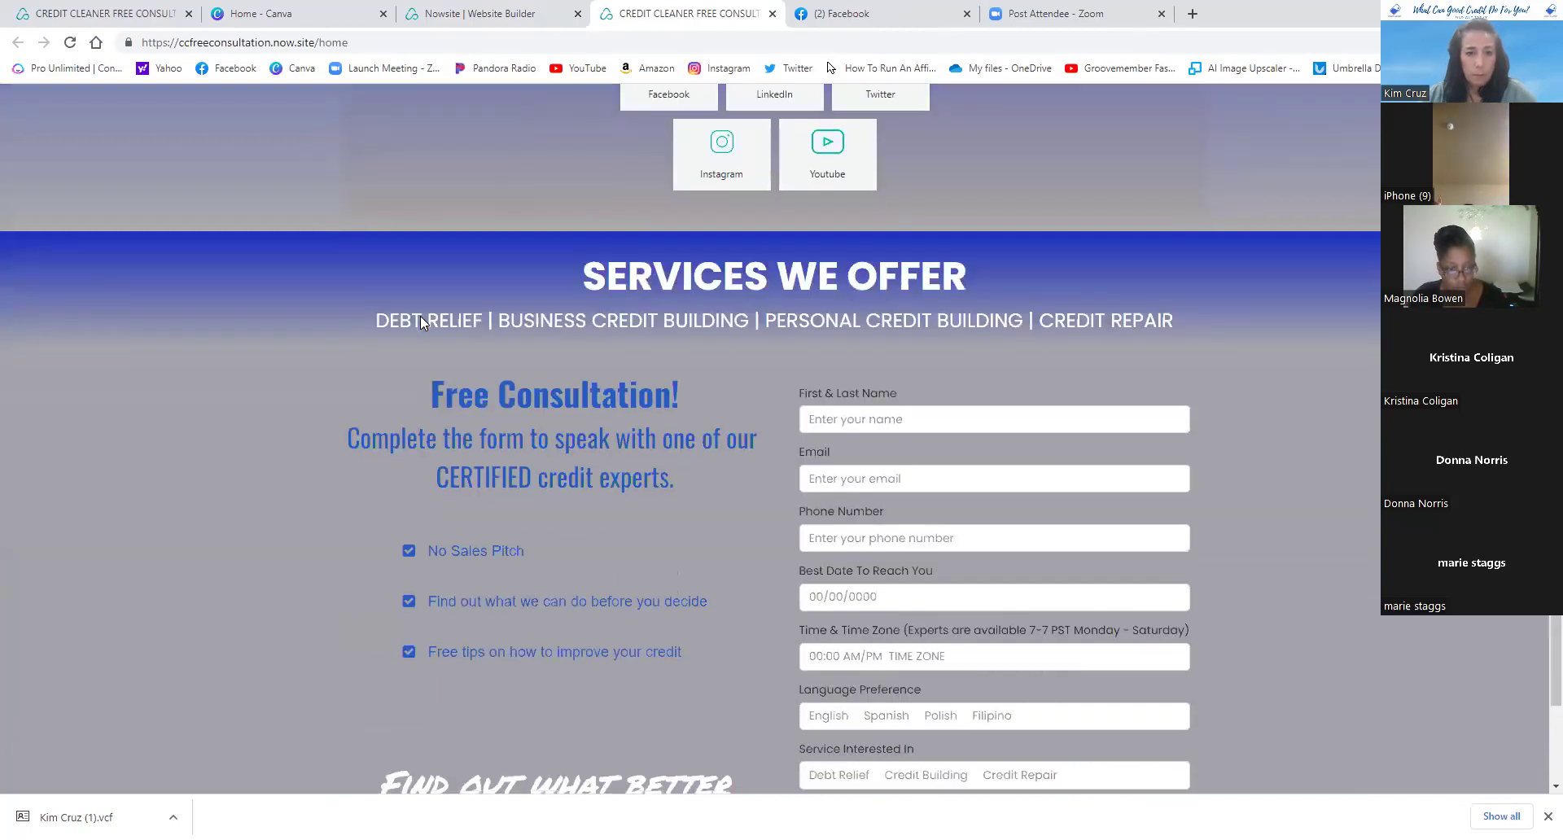
pyautogui.scroll(6, 421, 316)
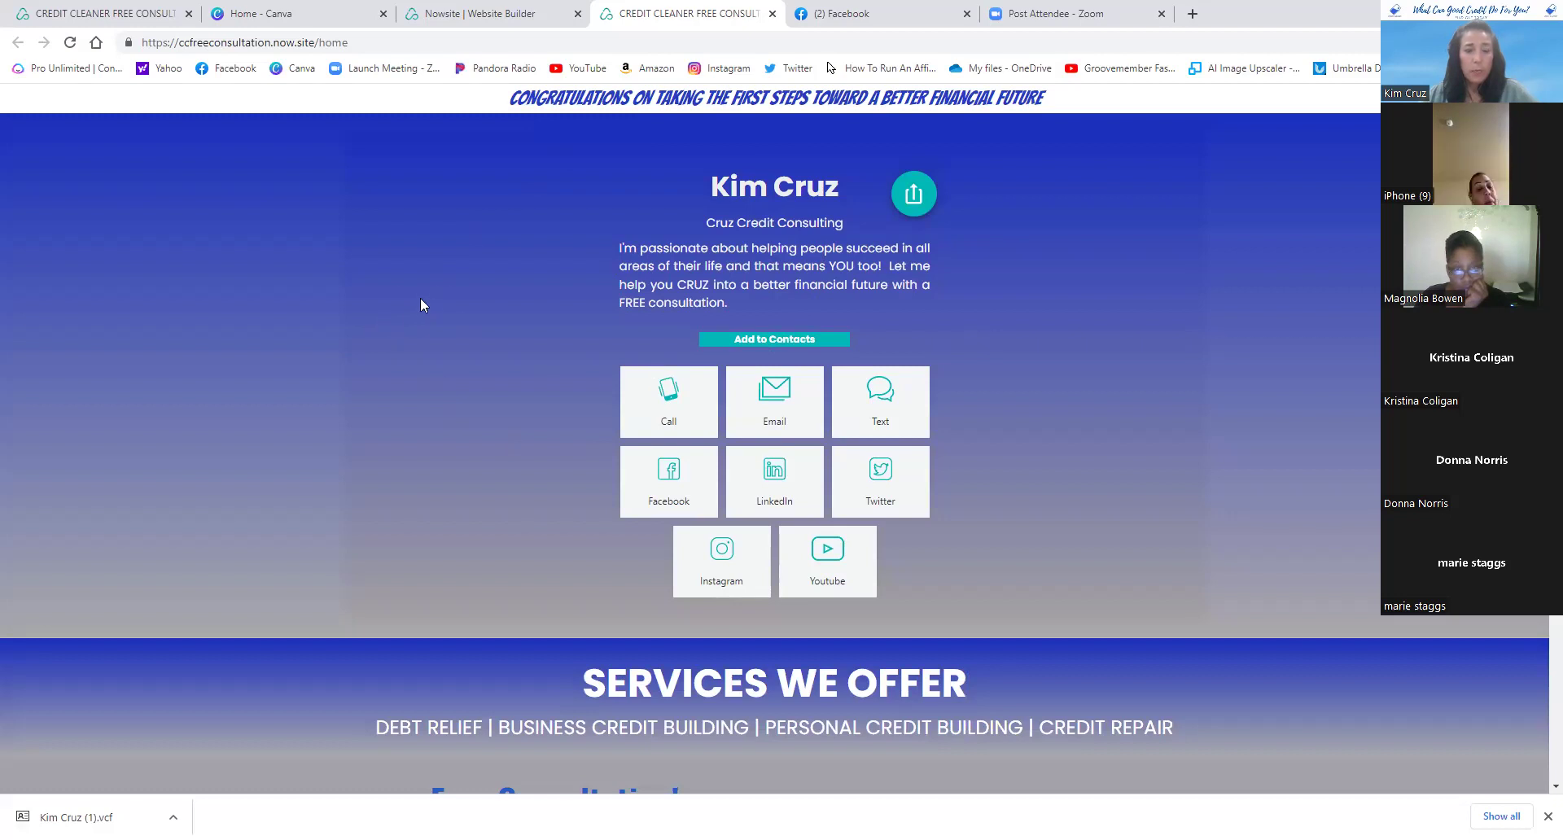
# - Generate a Chrome QR code for the live consultation page, then dismiss it
pyautogui.rightClick(455, 267)
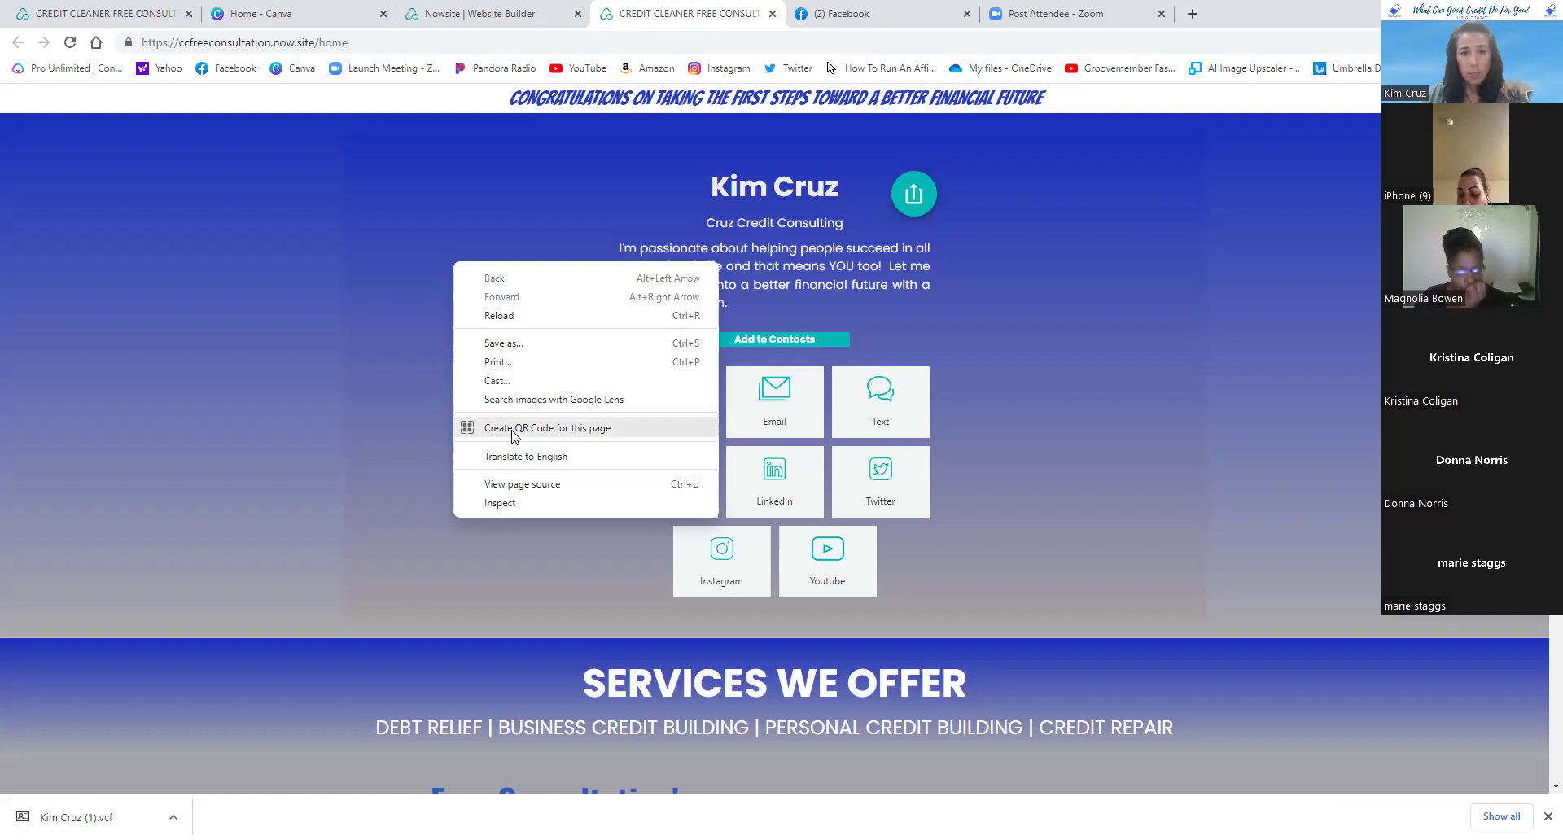
pyautogui.click(513, 428)
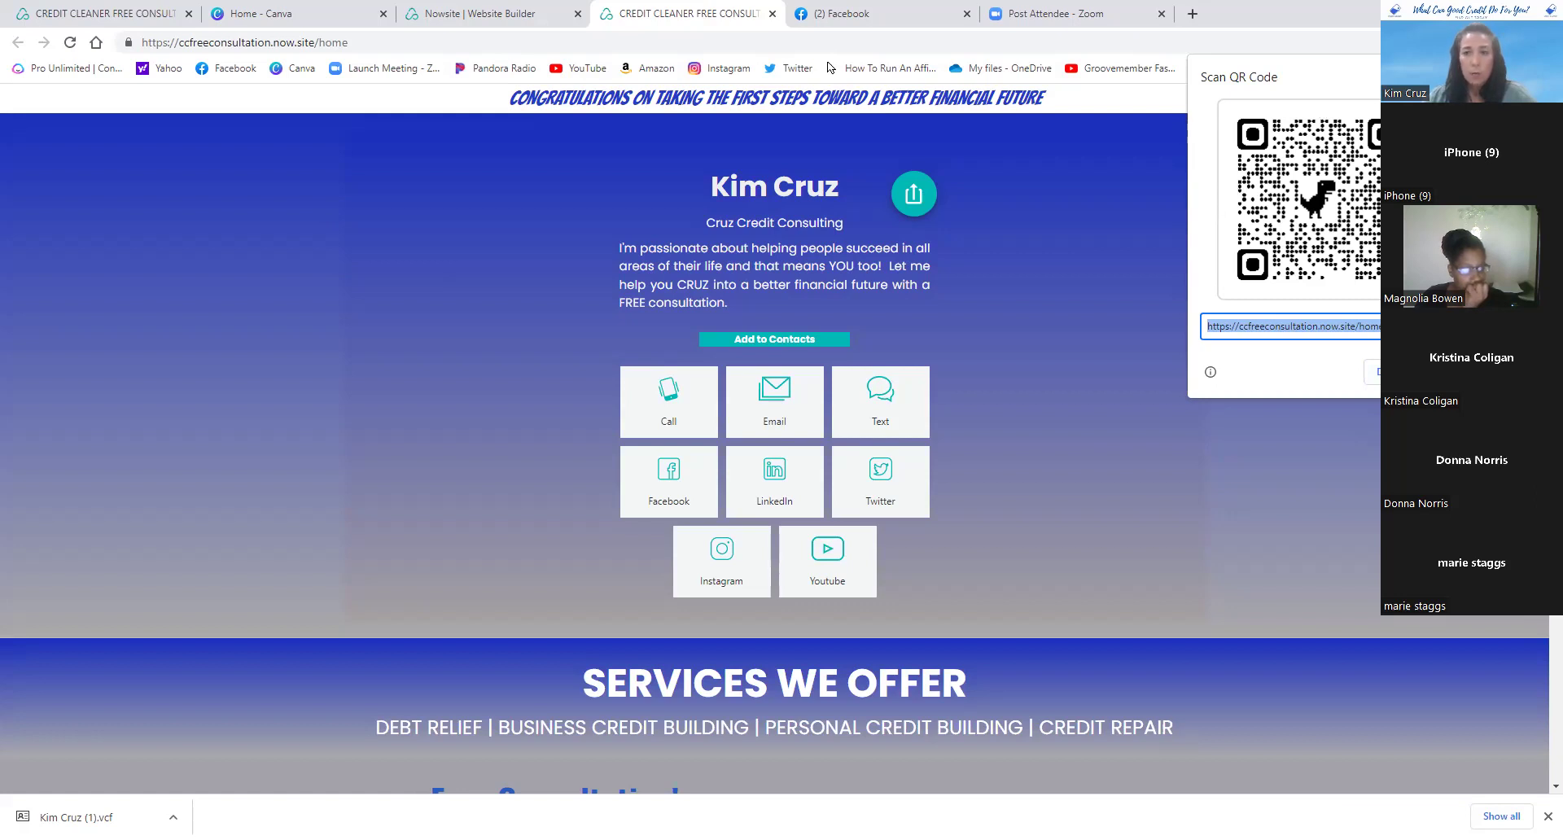
pyautogui.click(1116, 492)
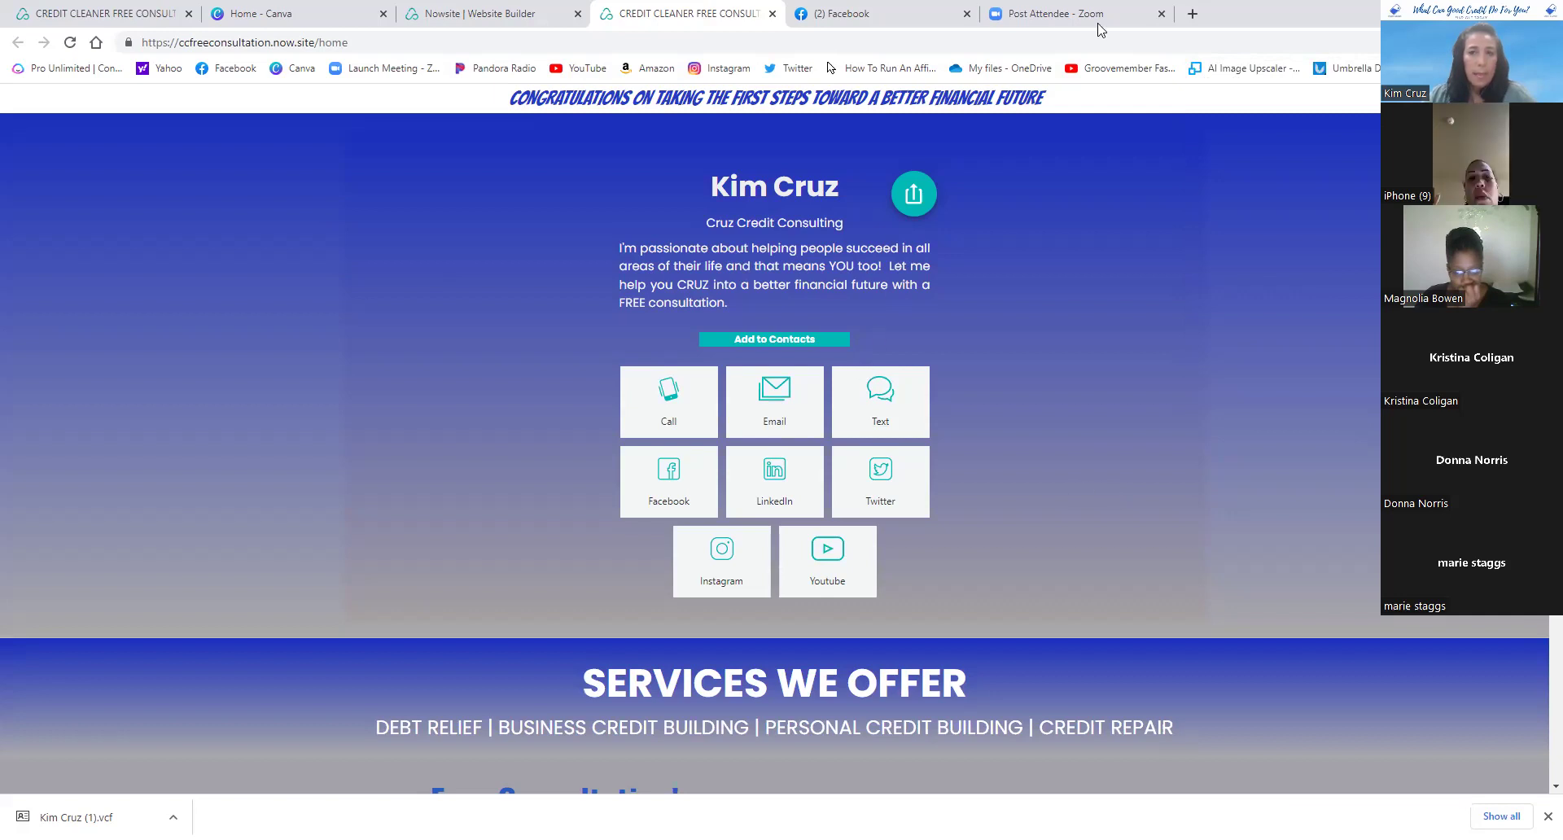
# - Switch to the Canva home tab and browse recent designs like Business Credit Building and Debt Relief
pyautogui.click(286, 18)
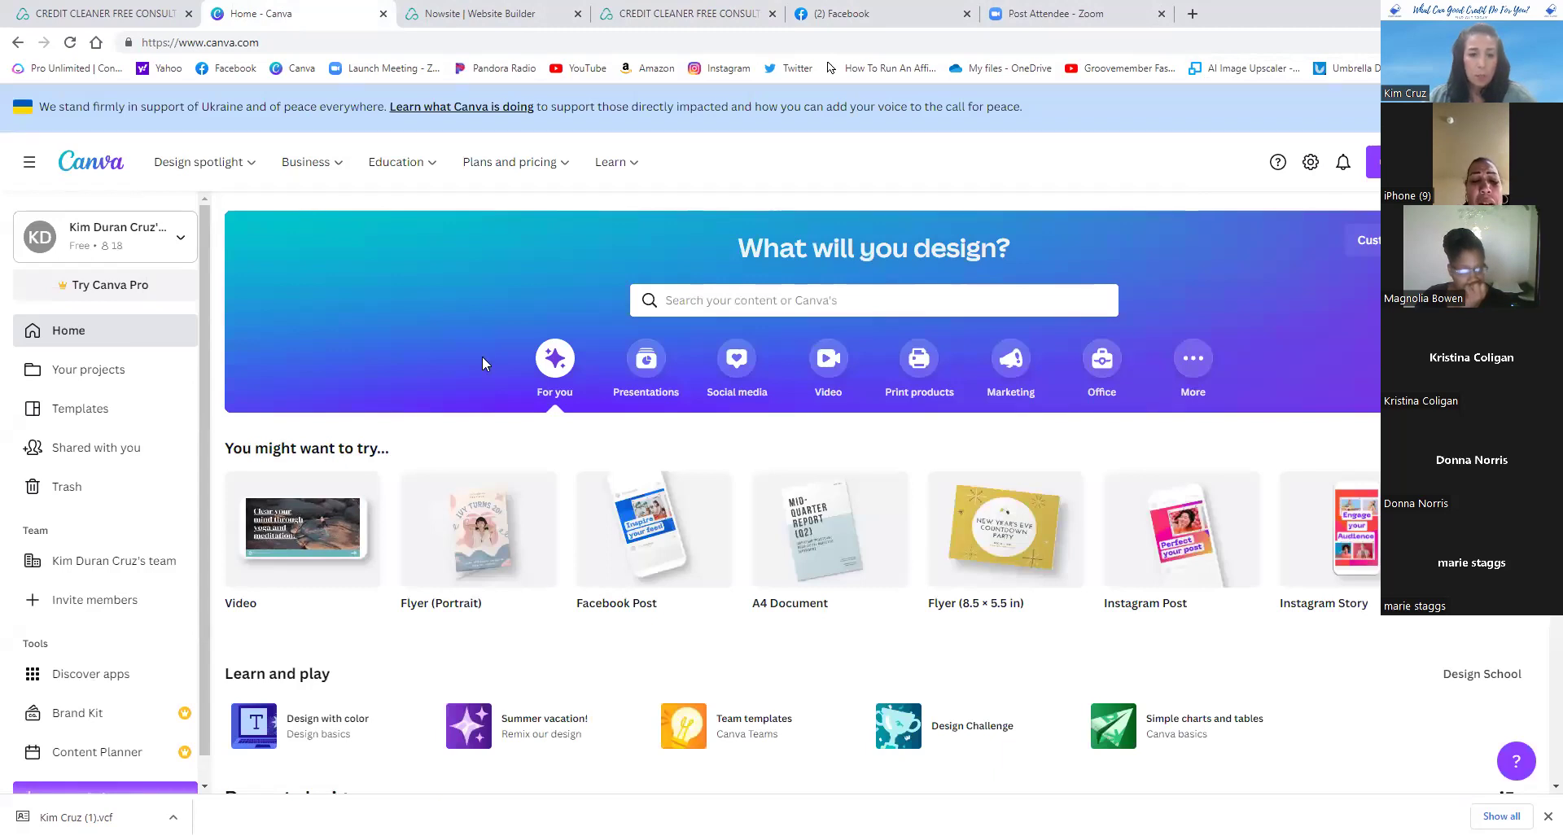
pyautogui.scroll(-4, 477, 364)
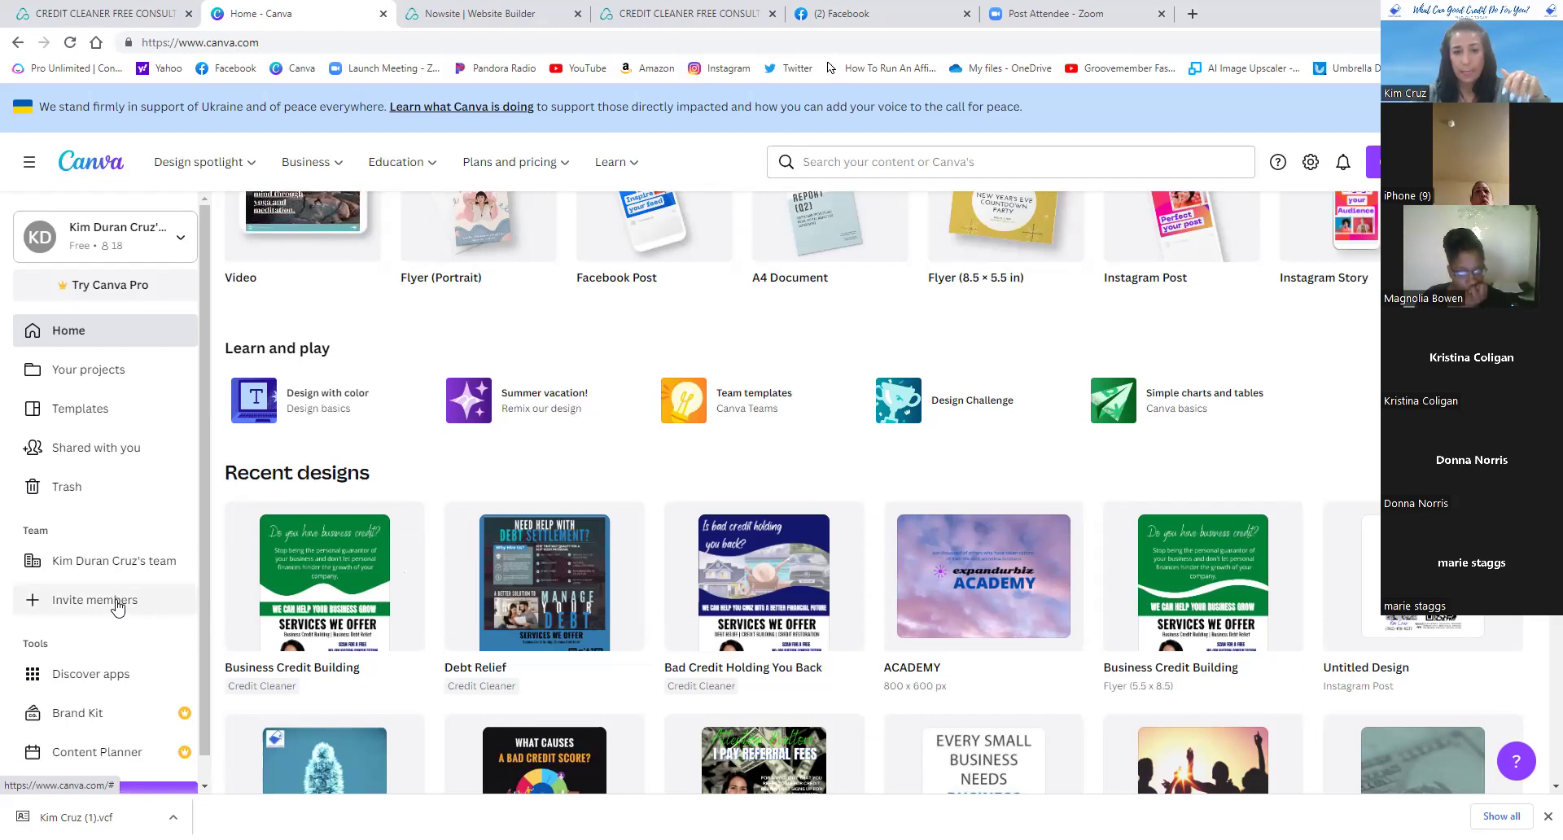
pyautogui.scroll(-1, 528, 538)
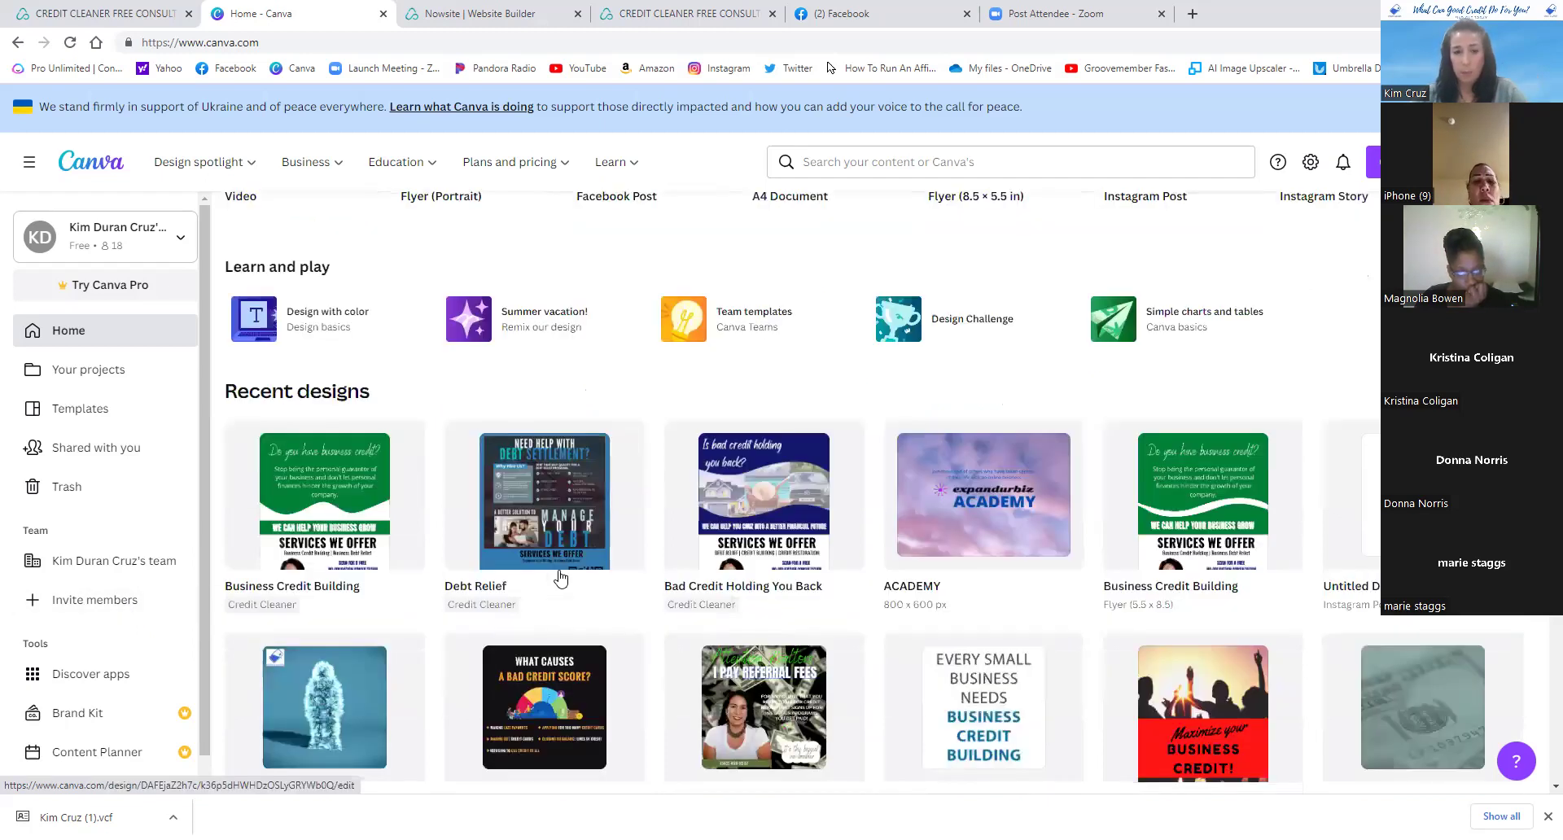
pyautogui.scroll(1, 569, 562)
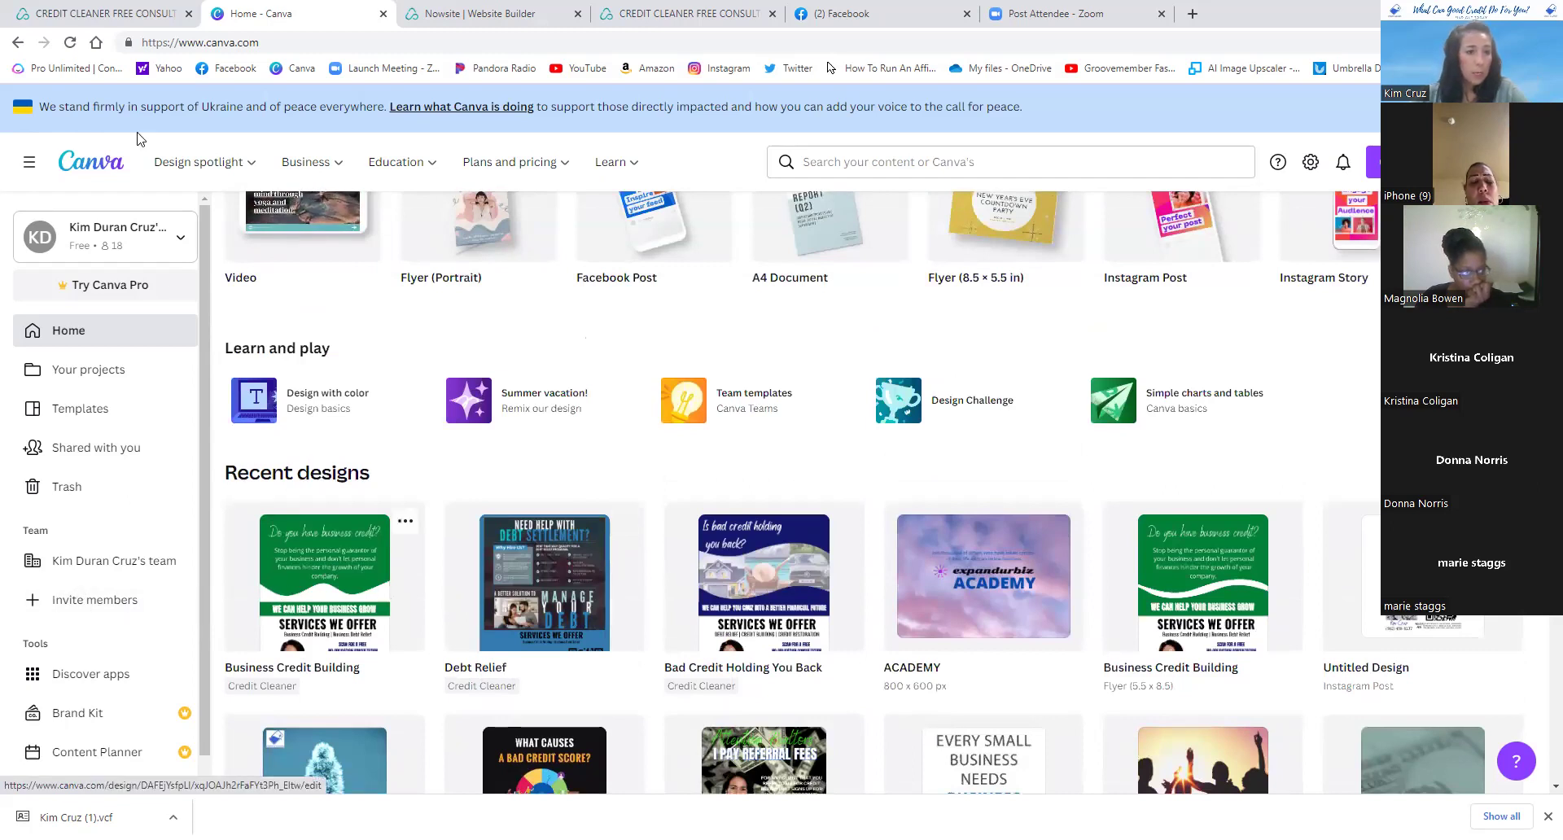
pyautogui.scroll(-2, 505, 497)
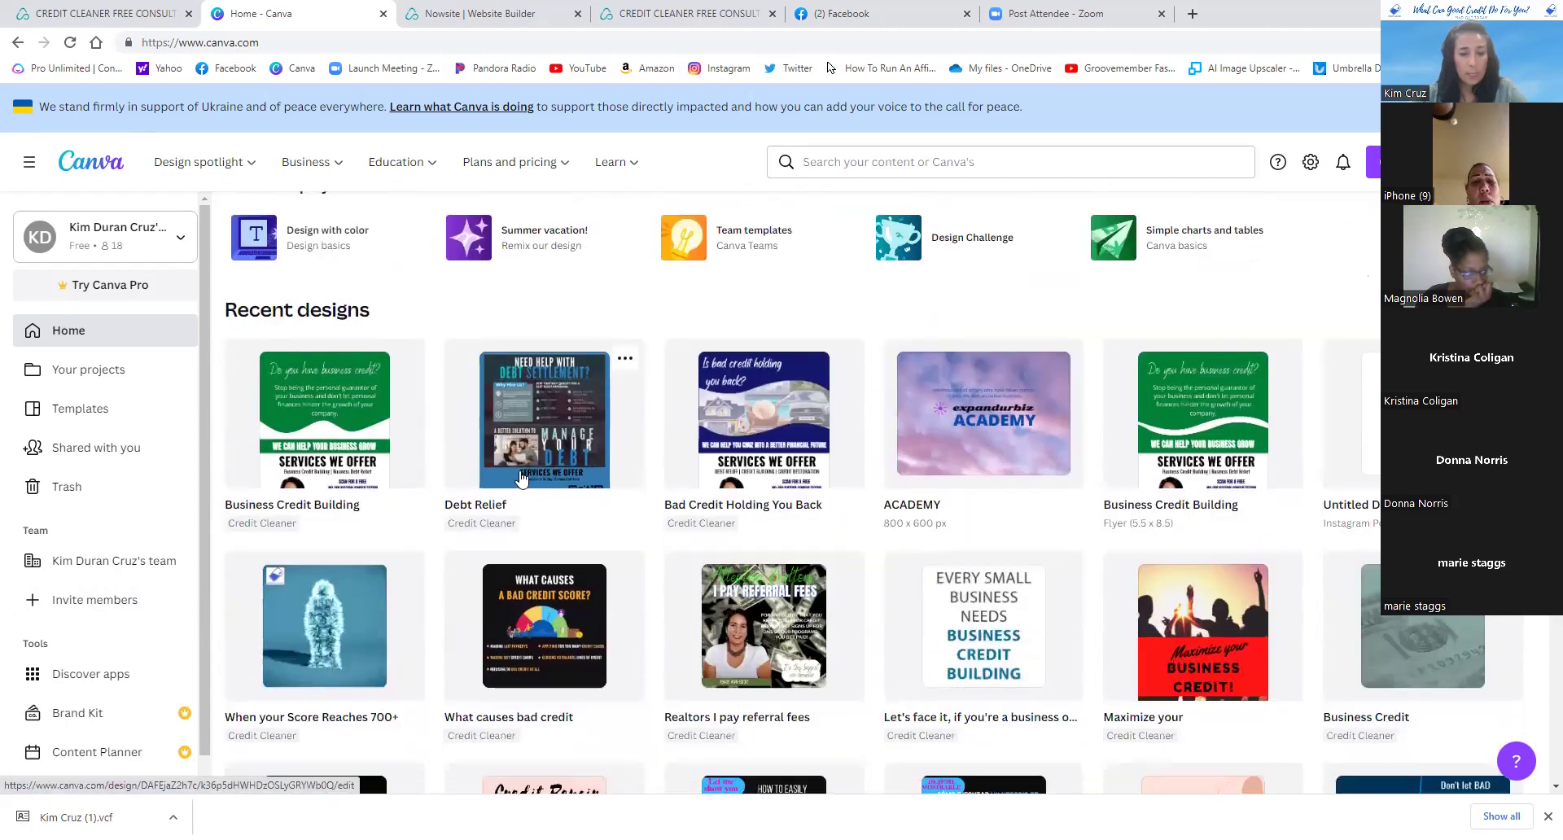
pyautogui.scroll(-6, 614, 462)
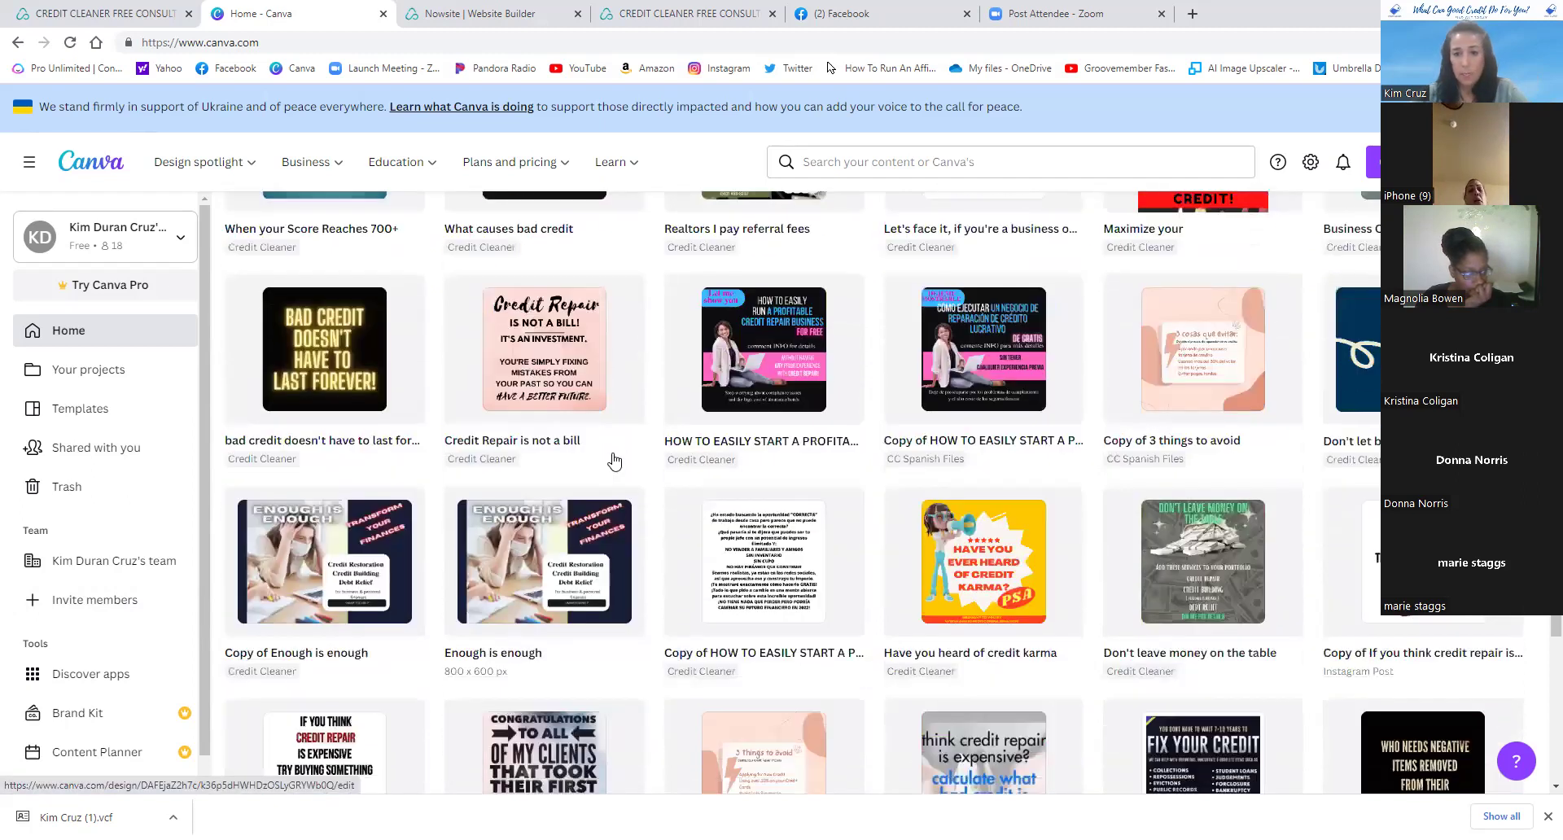
pyautogui.scroll(-10, 614, 461)
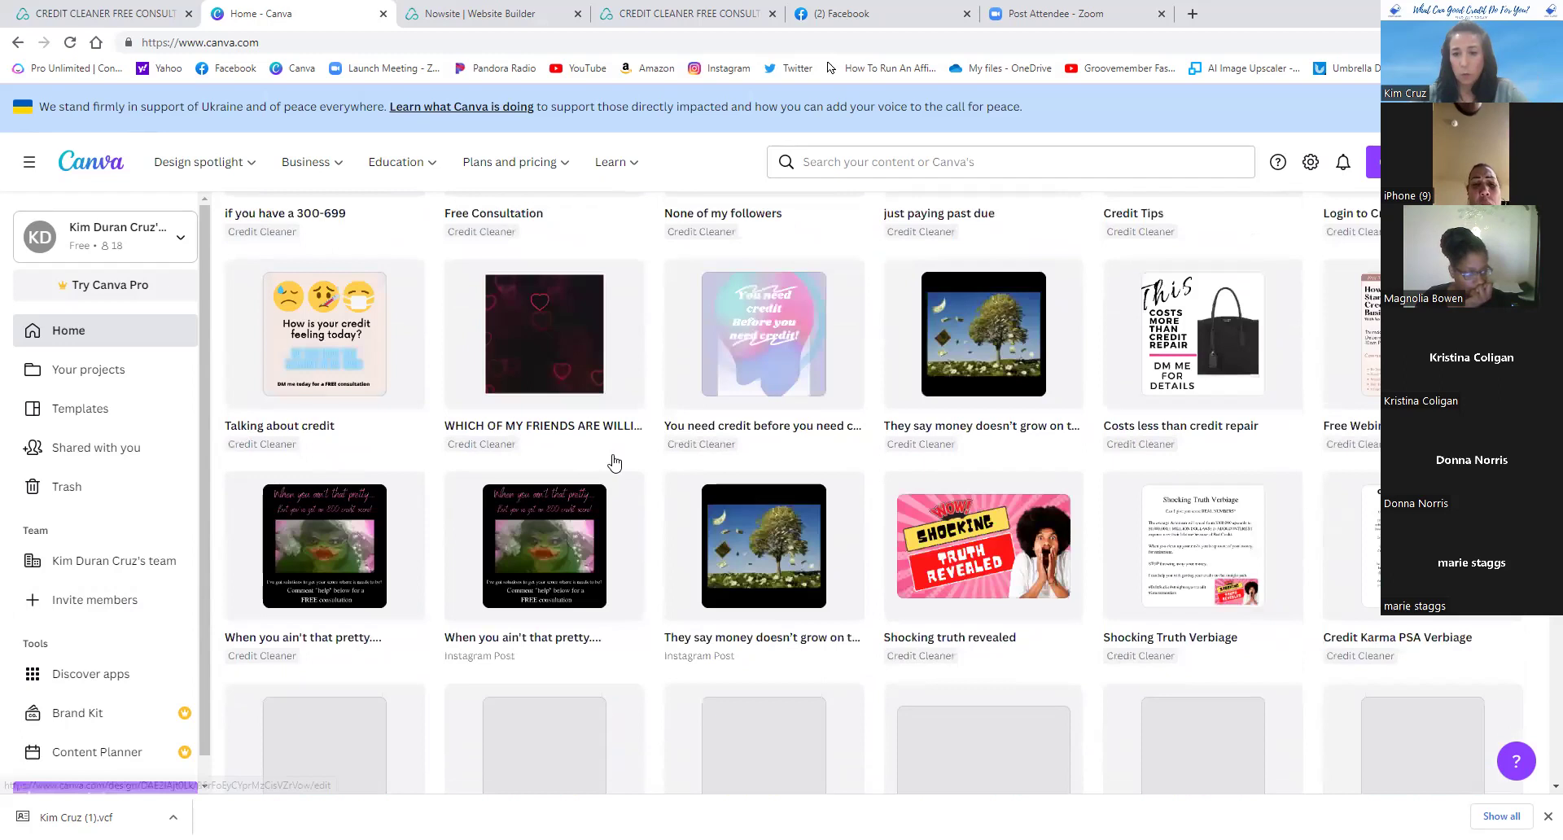
pyautogui.scroll(-15, 614, 463)
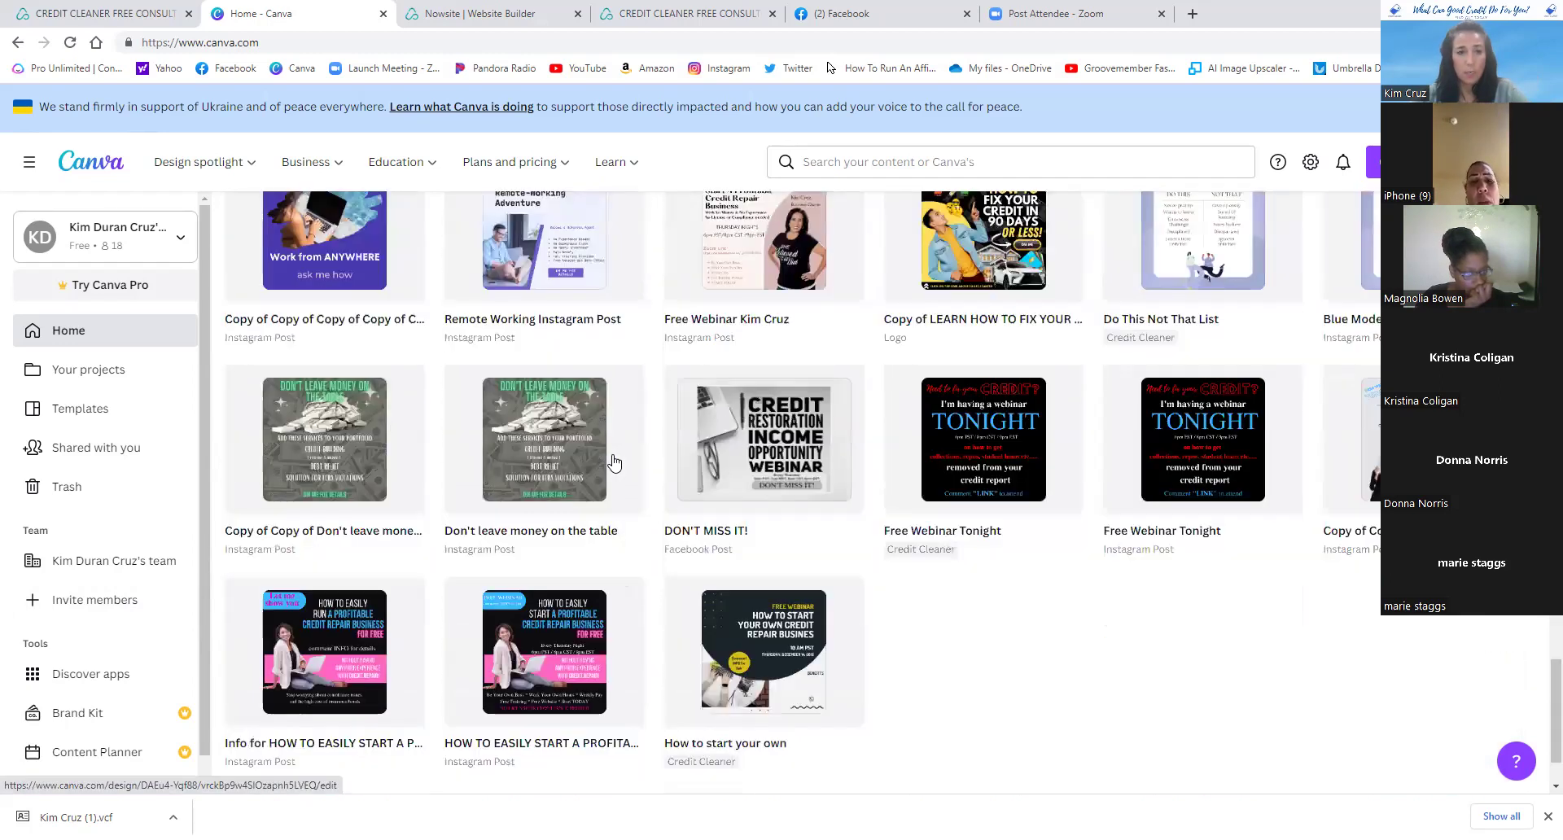
pyautogui.scroll(-6, 613, 462)
pyautogui.scroll(-4, 613, 462)
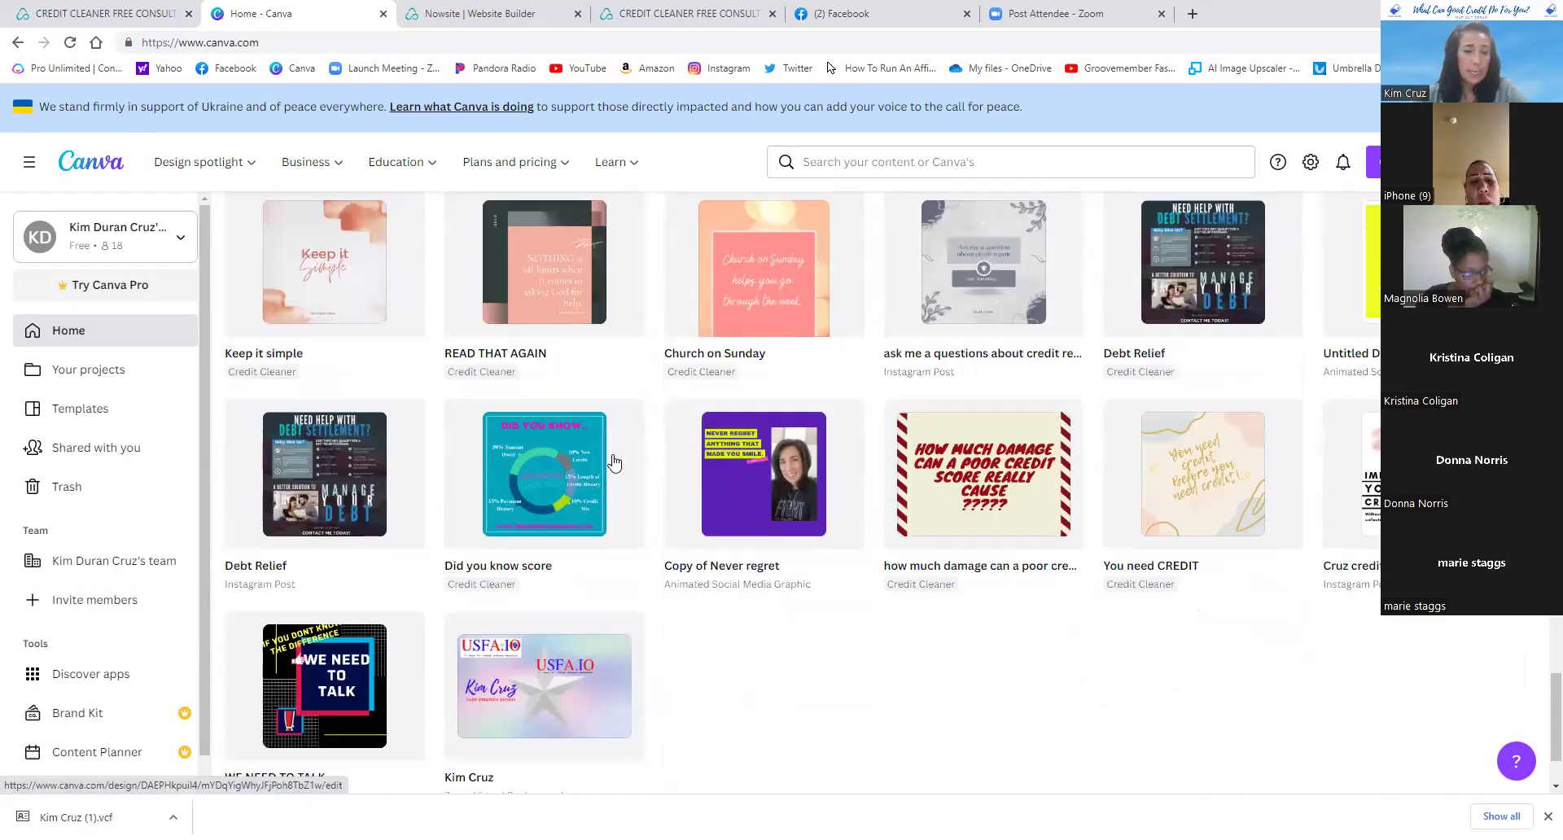
pyautogui.scroll(15, 614, 462)
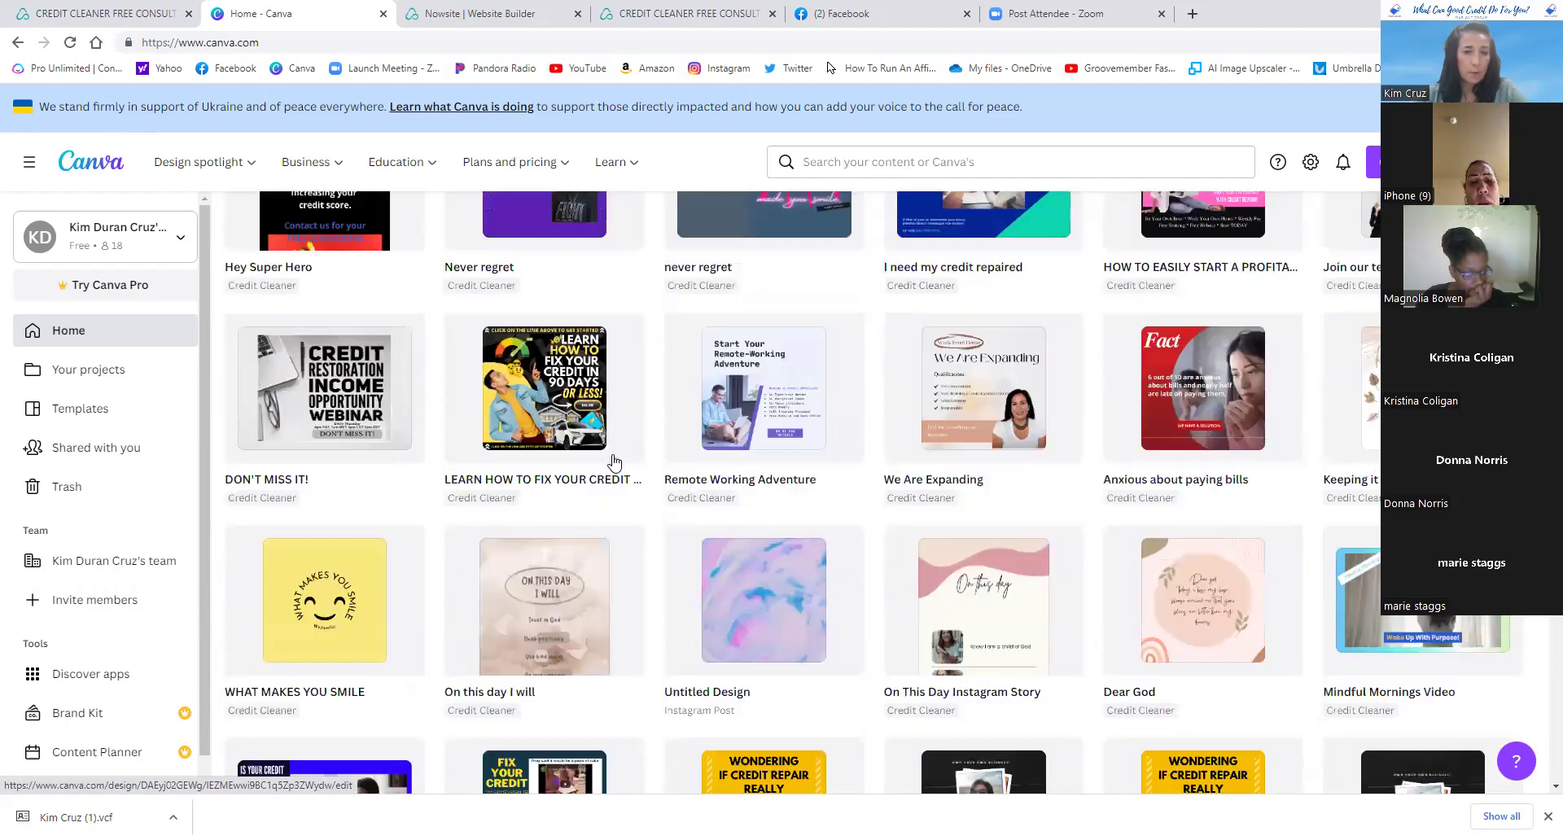
pyautogui.scroll(5, 613, 462)
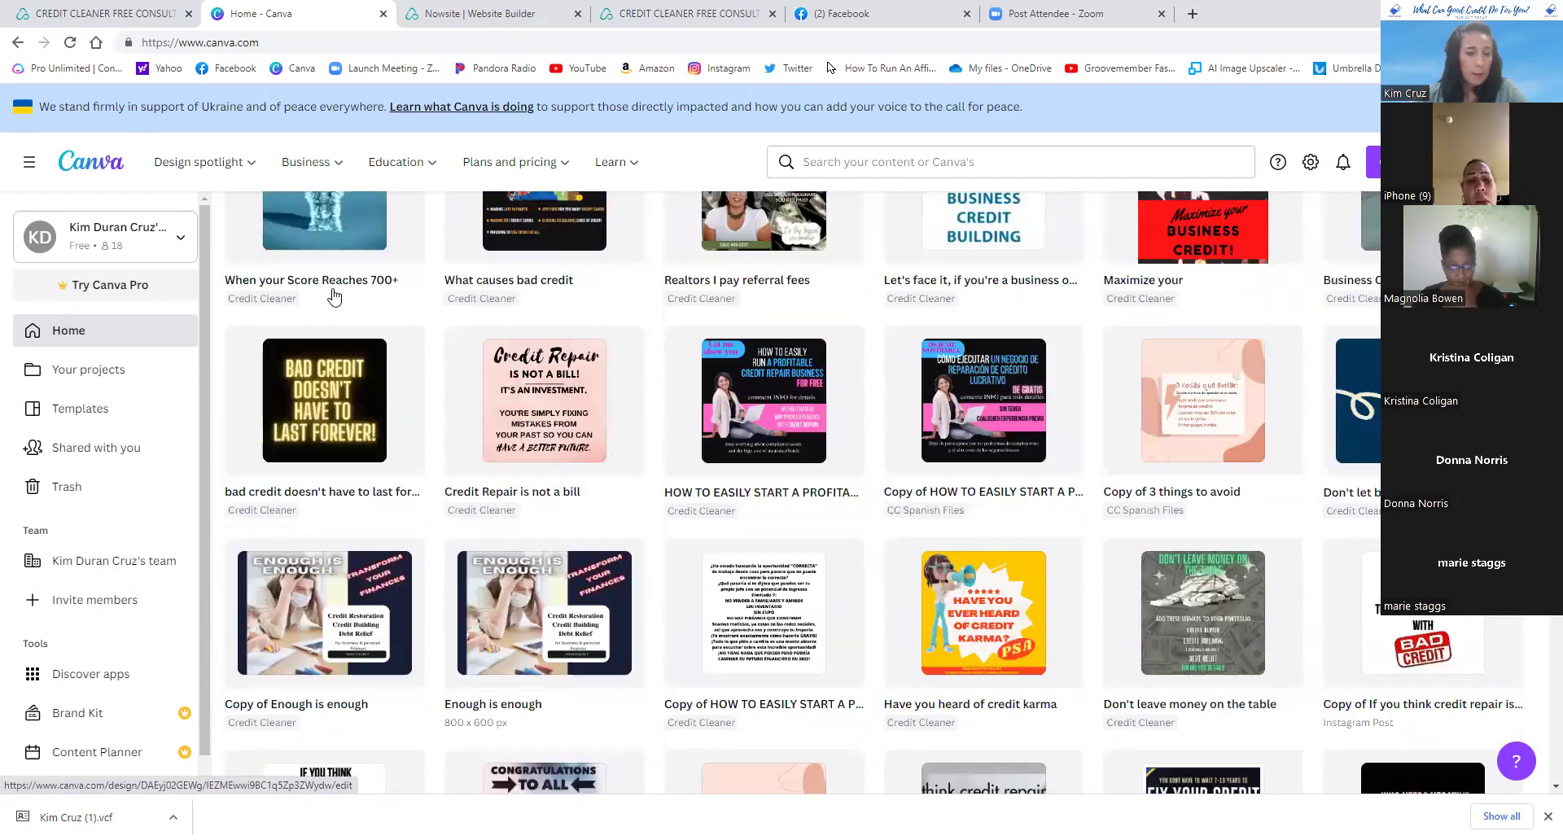
pyautogui.scroll(5, 337, 319)
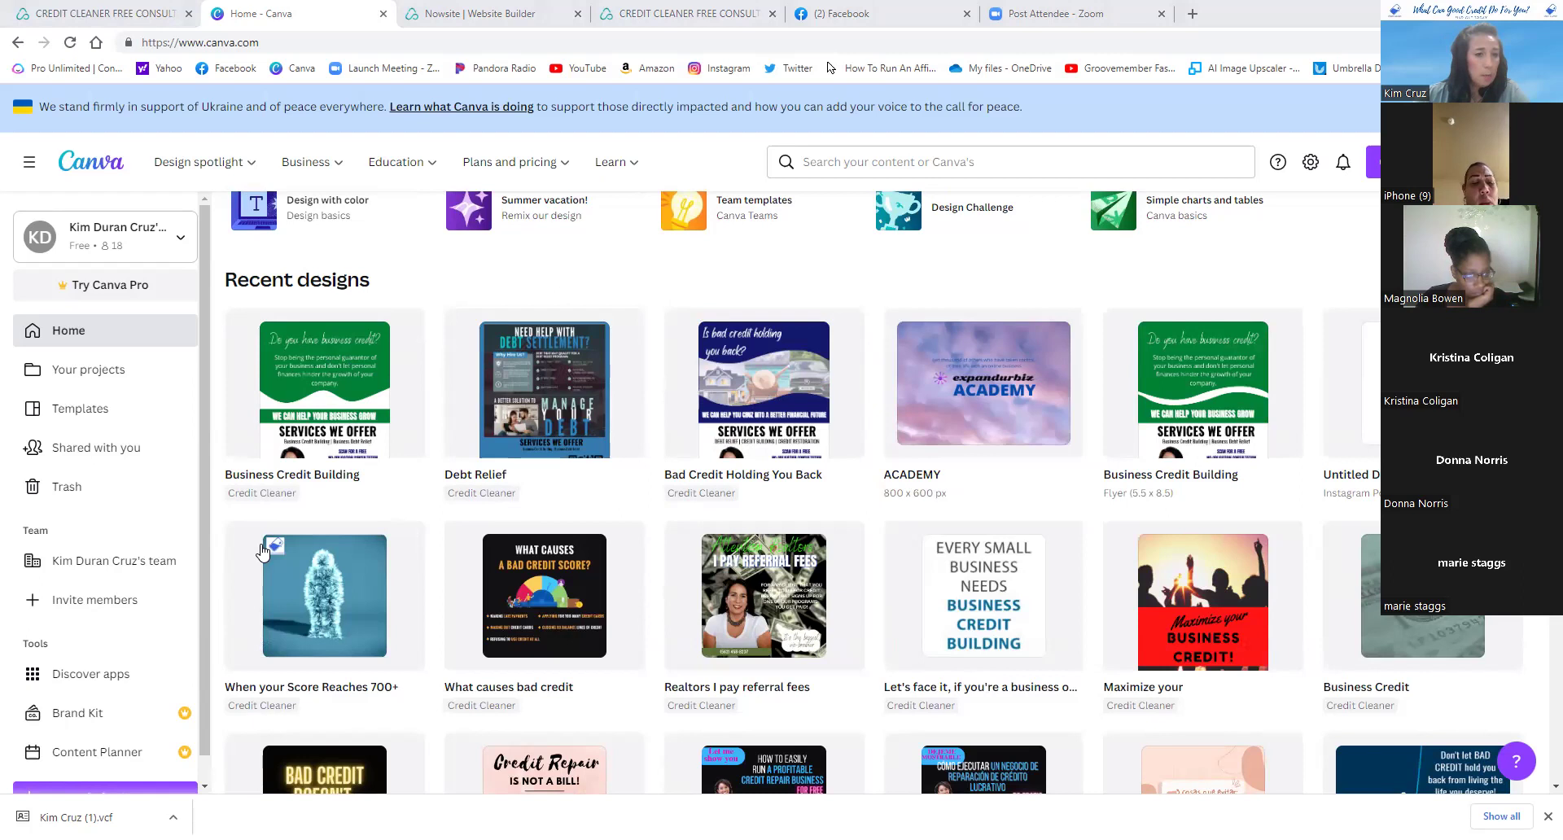
# - Paste the invitee's e-mail address into the Invite members form and send the team invitation
pyautogui.click(67, 606)
pyautogui.rightClick(490, 441)
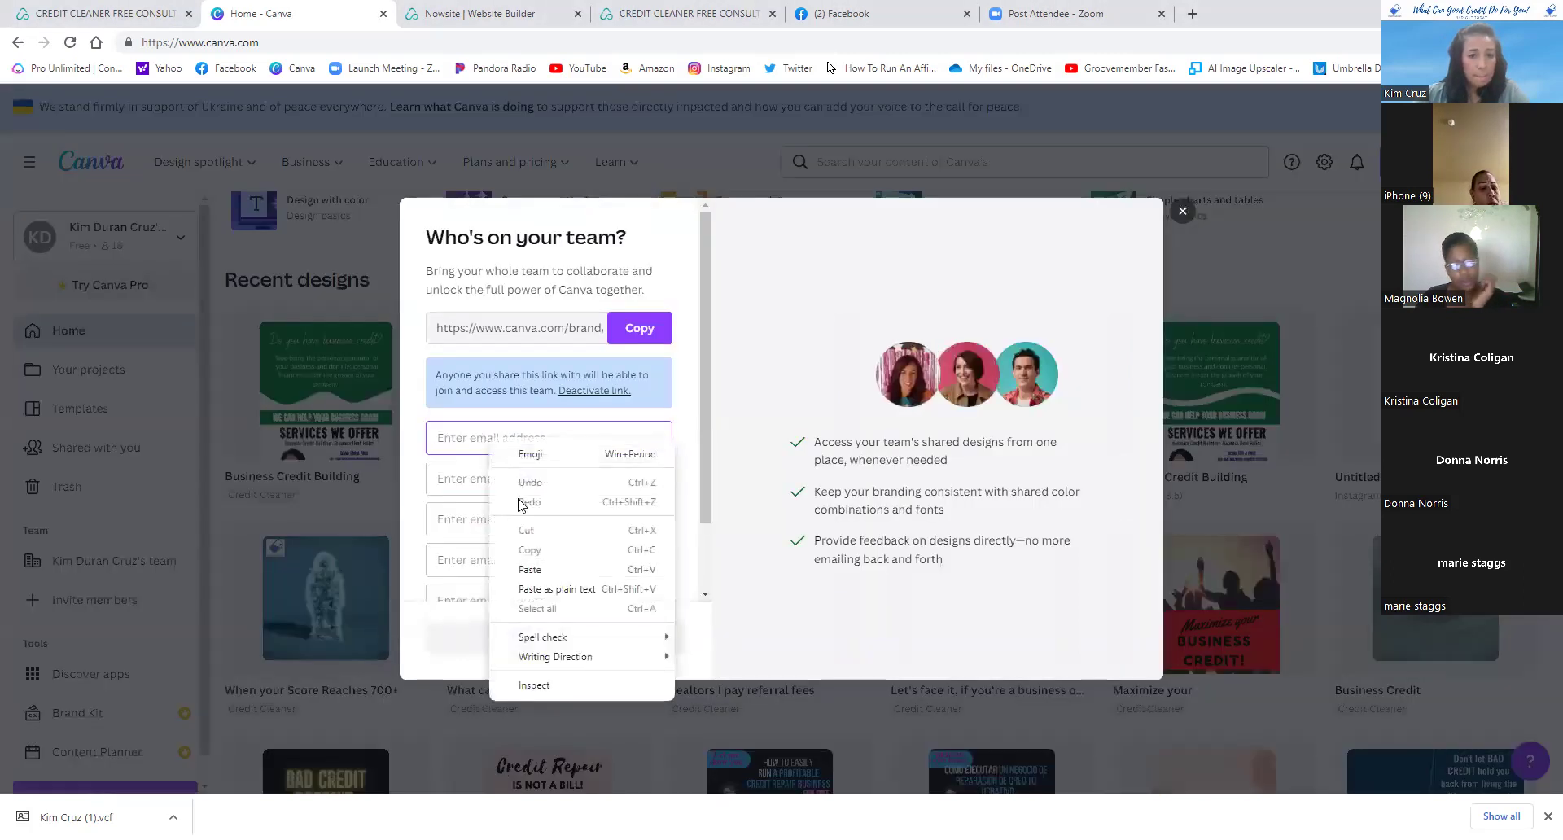
pyautogui.click(529, 569)
pyautogui.click(589, 639)
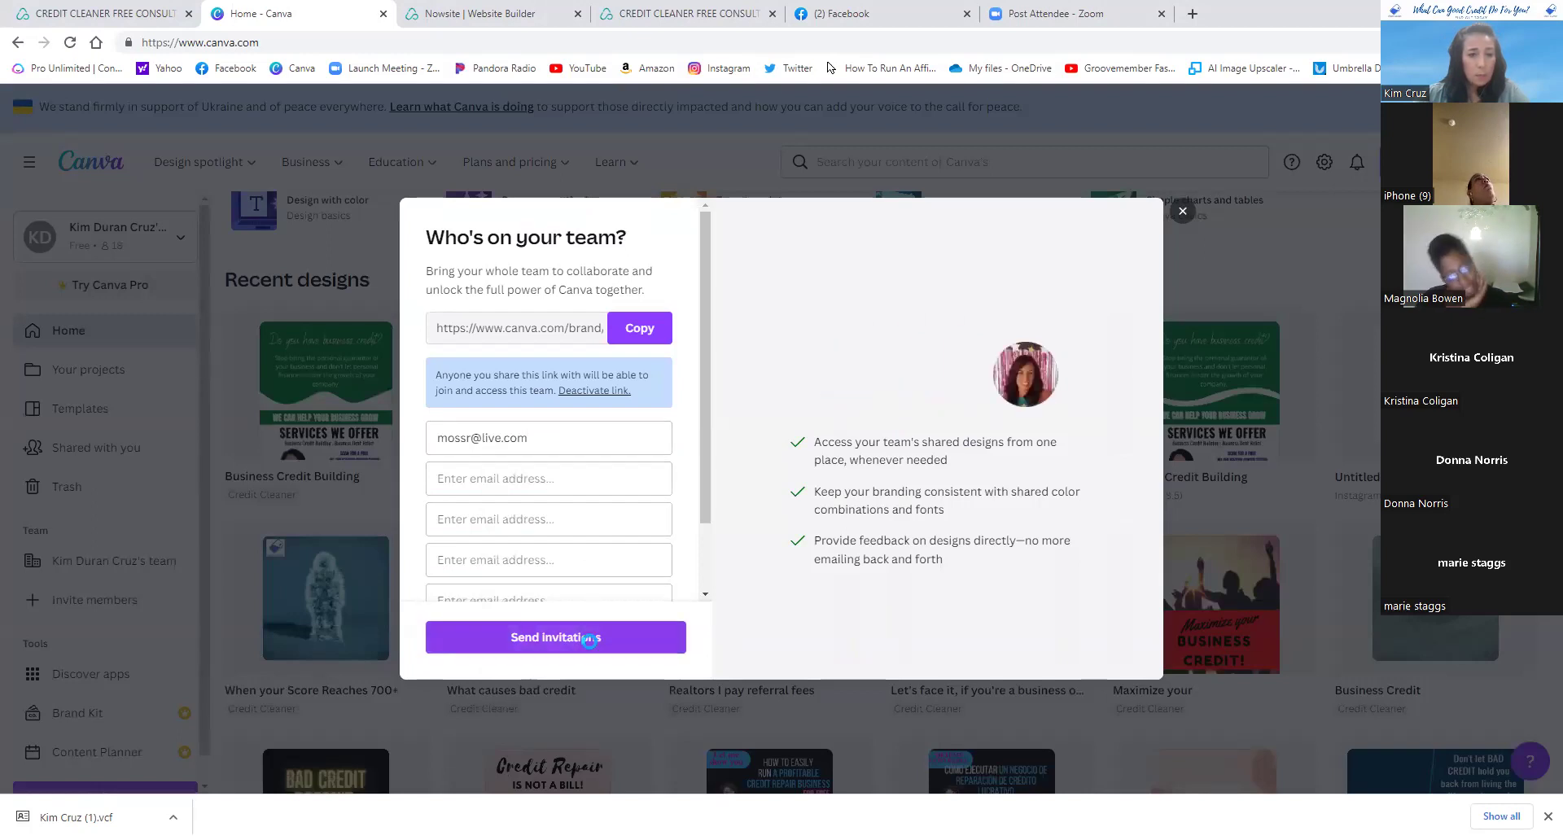
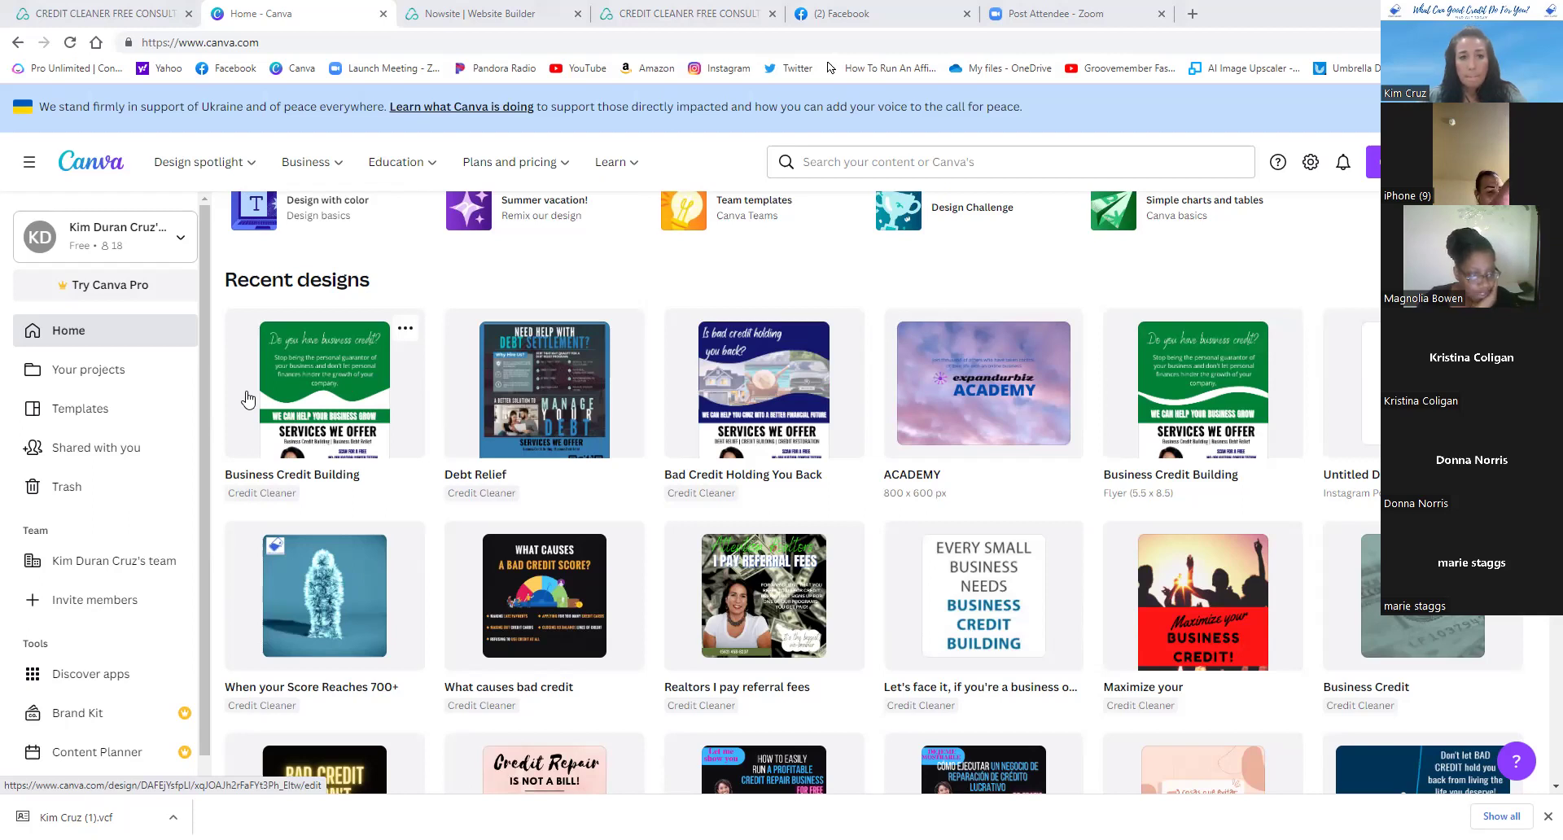
# - Open the Debt Relief flyer from the team's shared designs page for editing
pyautogui.click(67, 333)
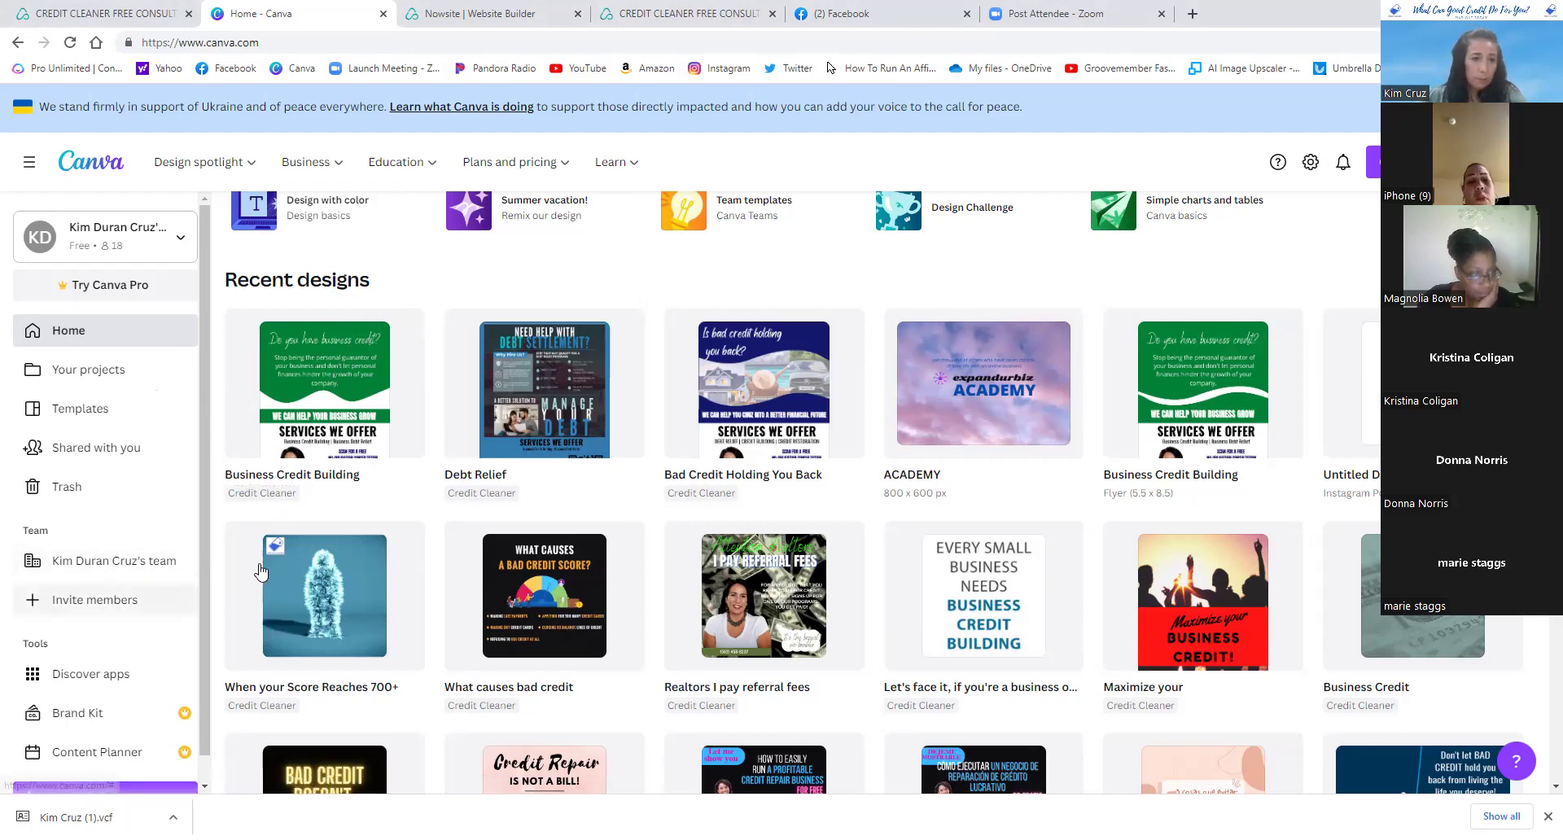
pyautogui.click(130, 570)
pyautogui.scroll(-3, 475, 402)
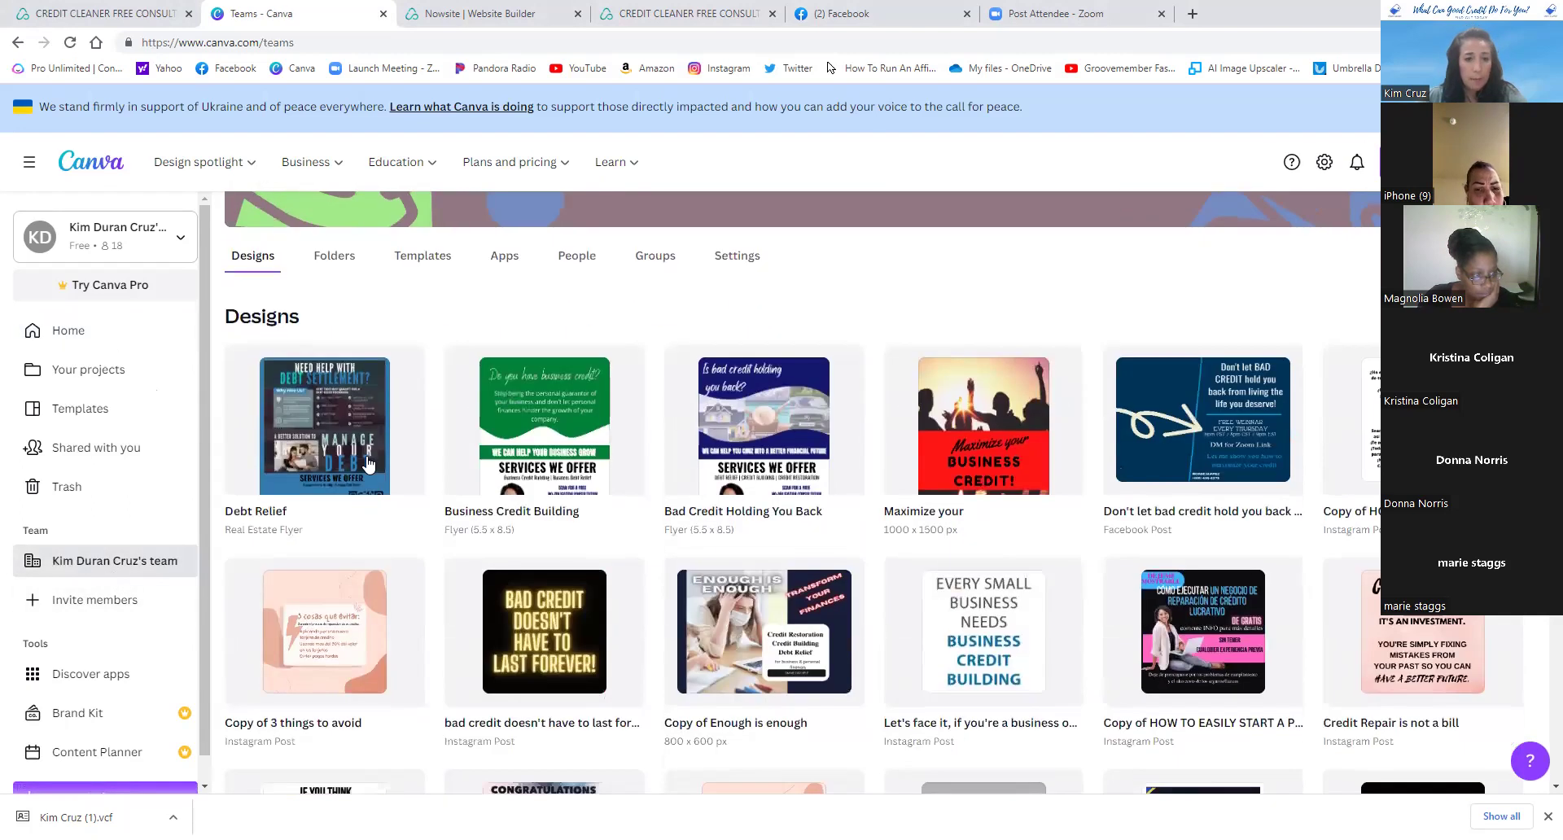
pyautogui.click(332, 415)
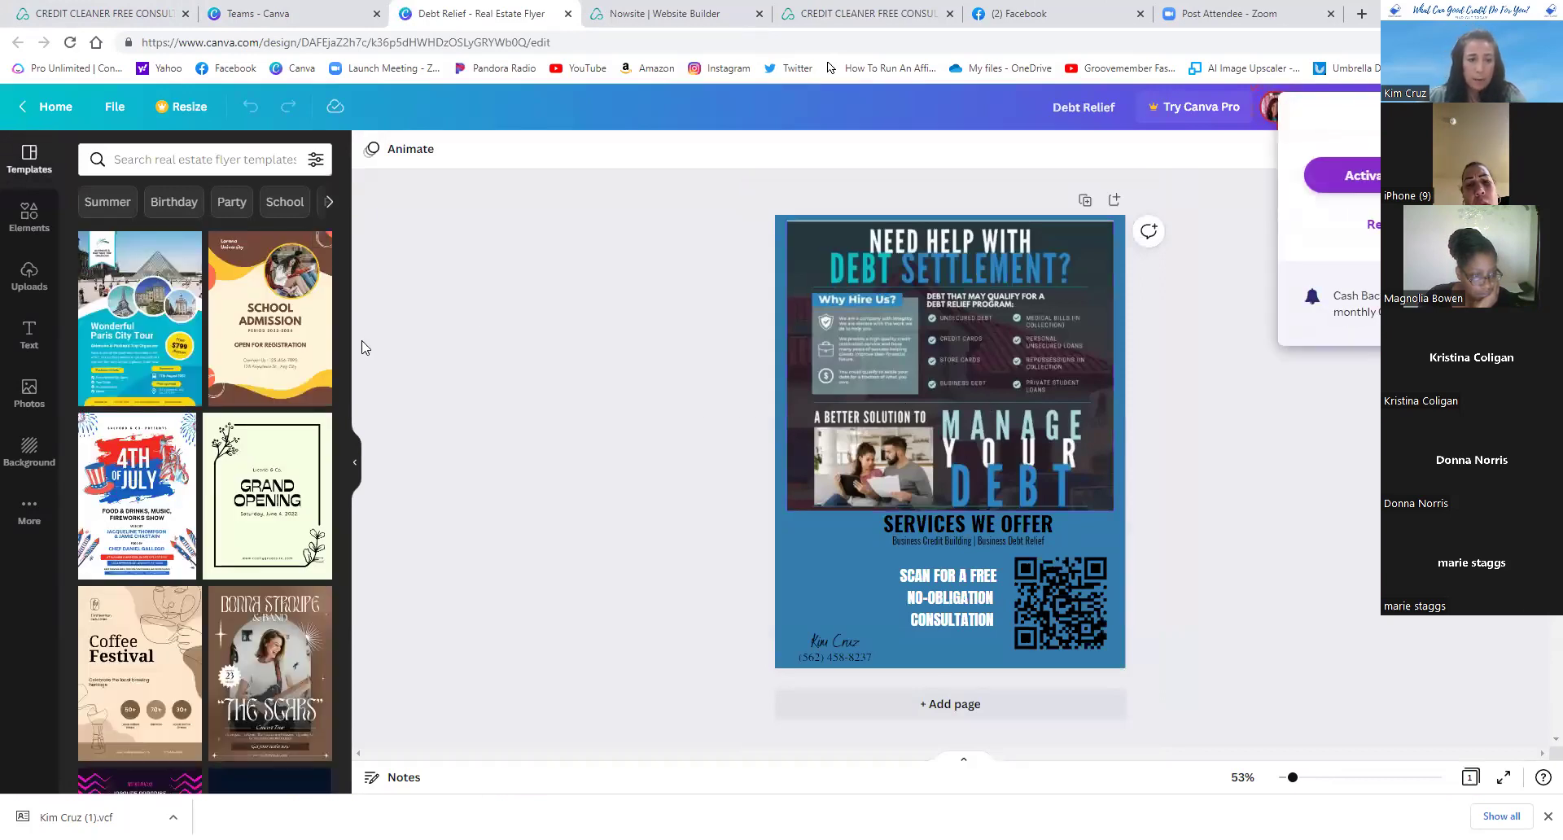
# - Show the Uploads library, start an upload, cancel it, and browse the uploaded images
pyautogui.click(27, 275)
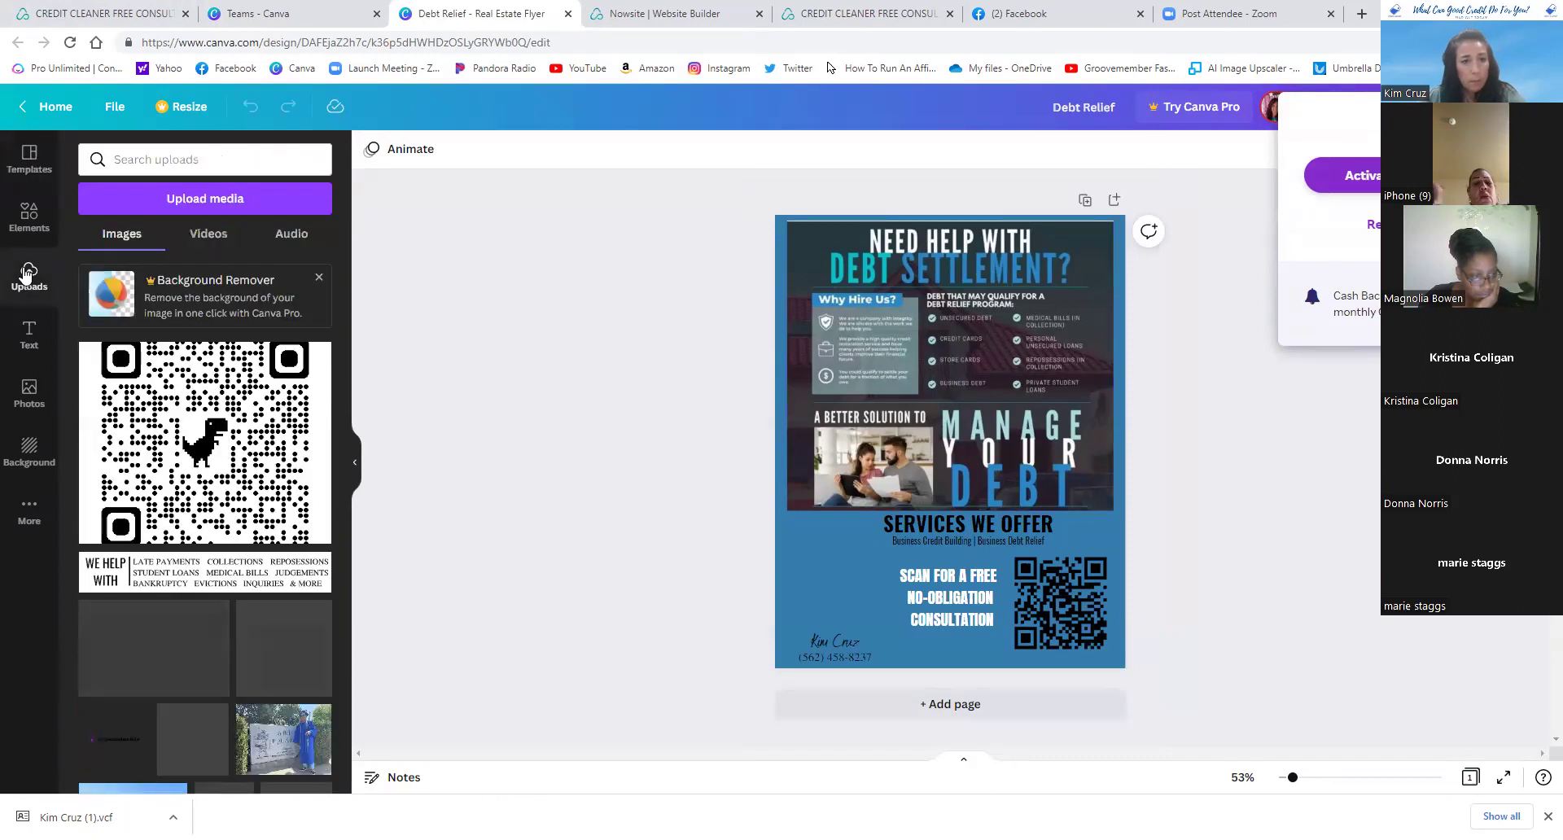
pyautogui.click(218, 206)
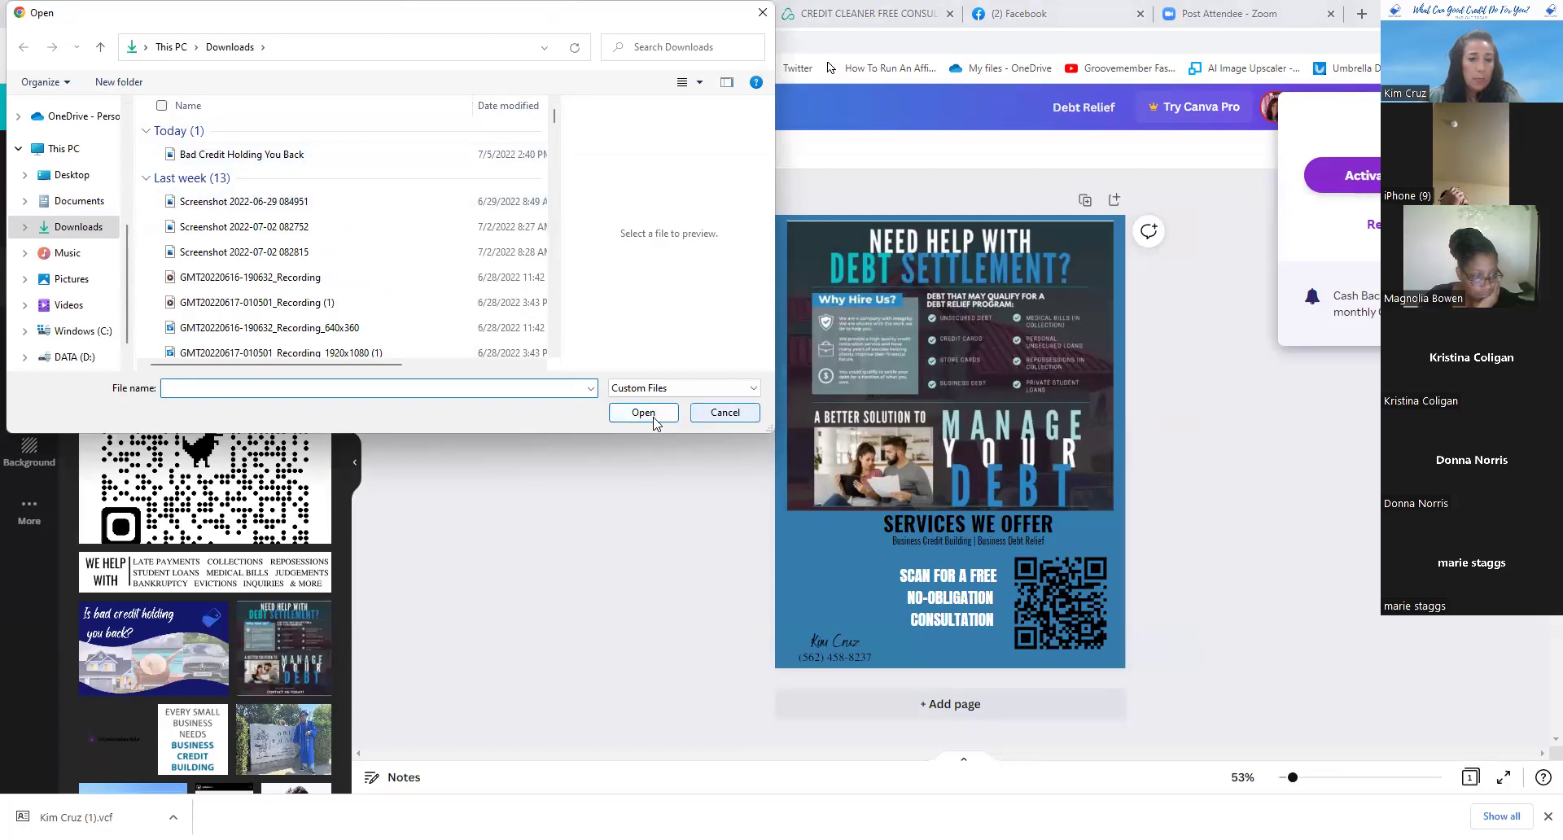
pyautogui.click(710, 418)
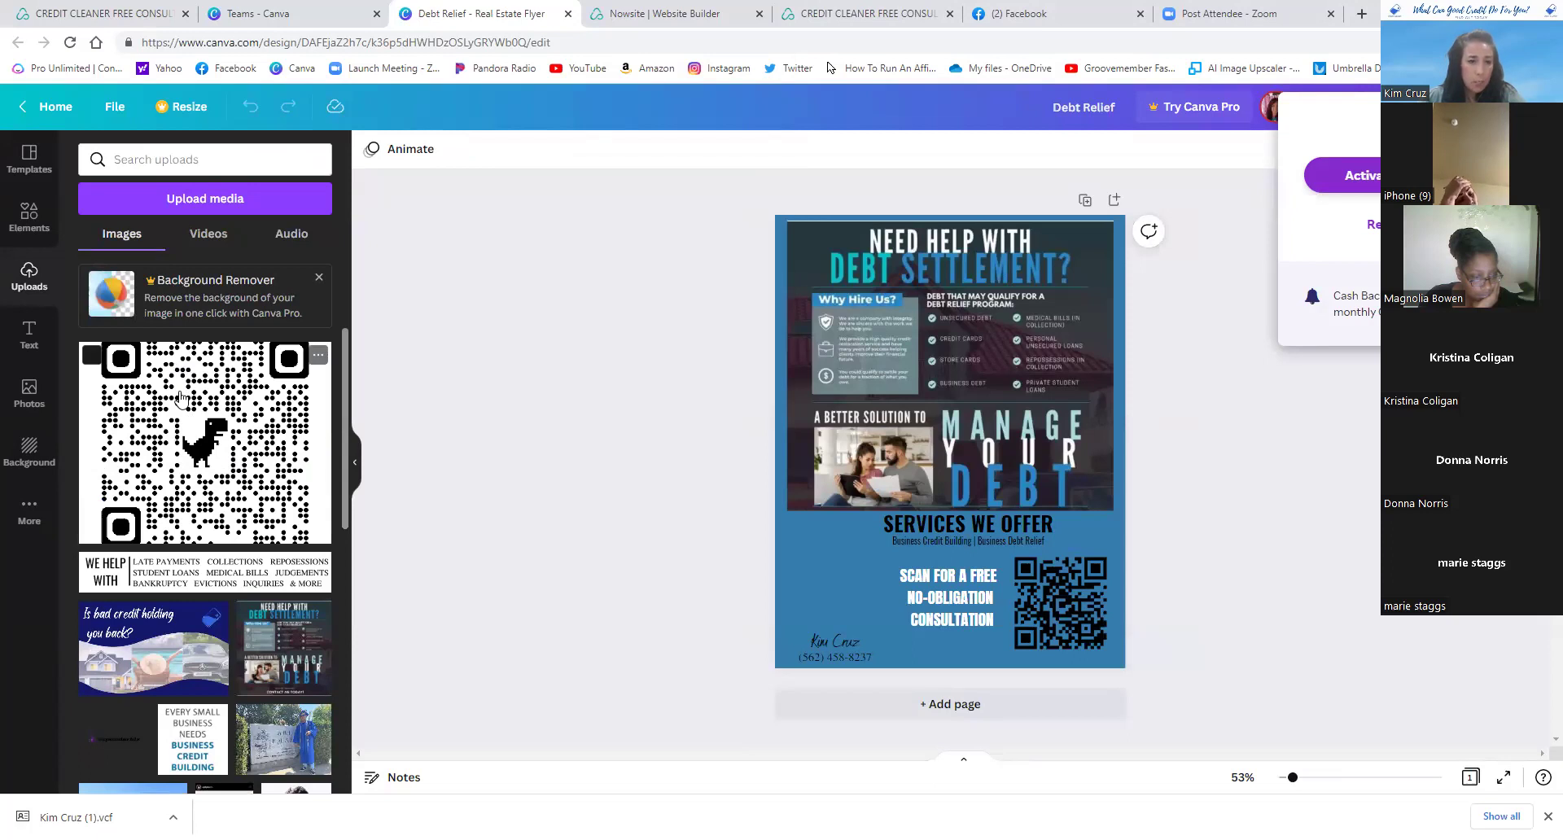
pyautogui.scroll(-2, 181, 397)
pyautogui.scroll(-3, 180, 397)
pyautogui.scroll(-3, 181, 397)
pyautogui.scroll(8, 180, 398)
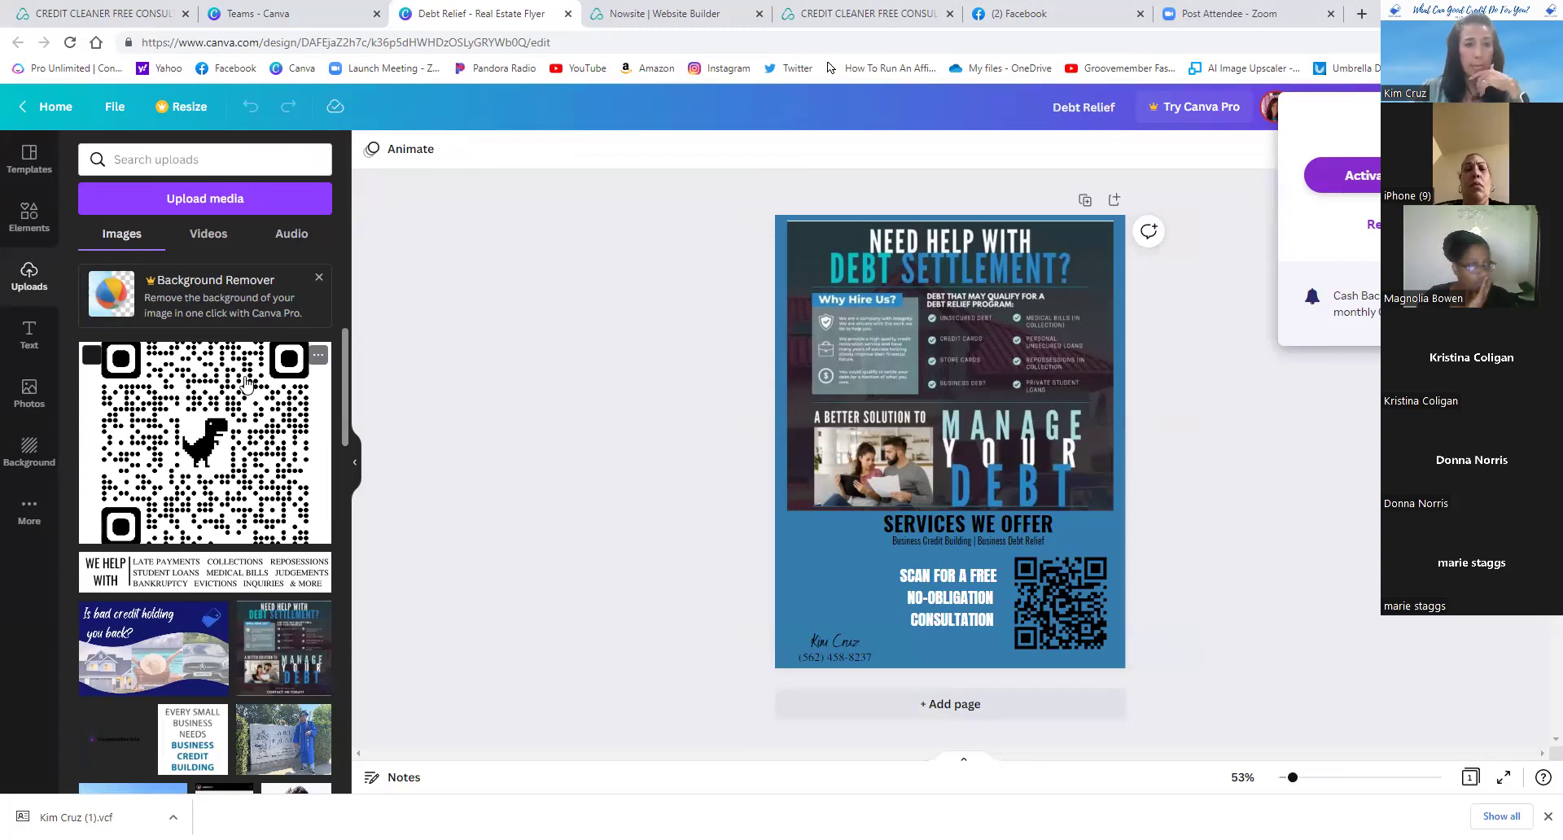
# - Start another upload, set the file type to All Files, then cancel without uploading
pyautogui.click(195, 204)
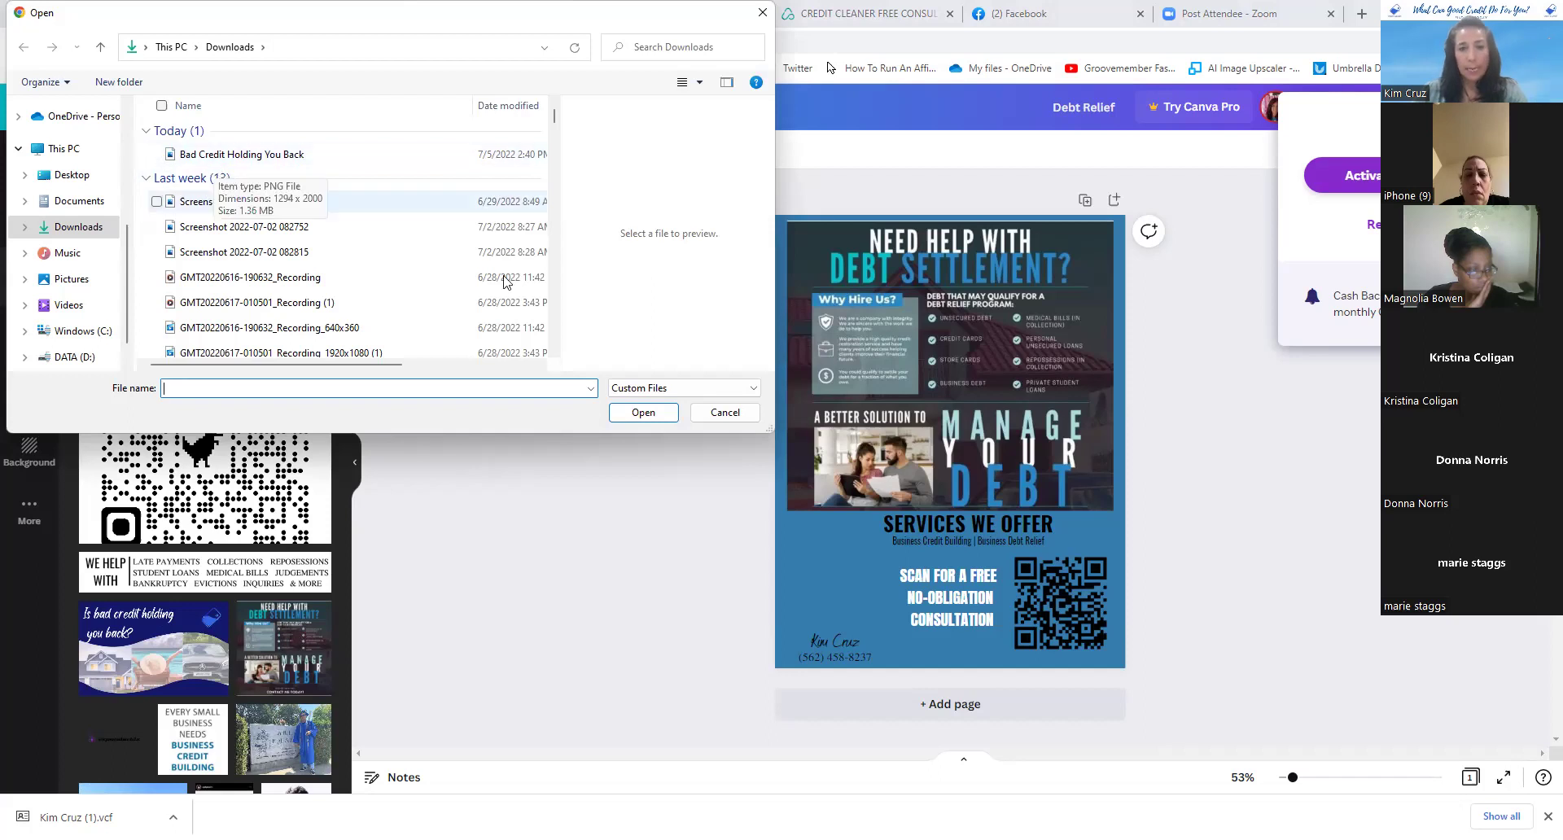
pyautogui.click(633, 397)
pyautogui.click(636, 417)
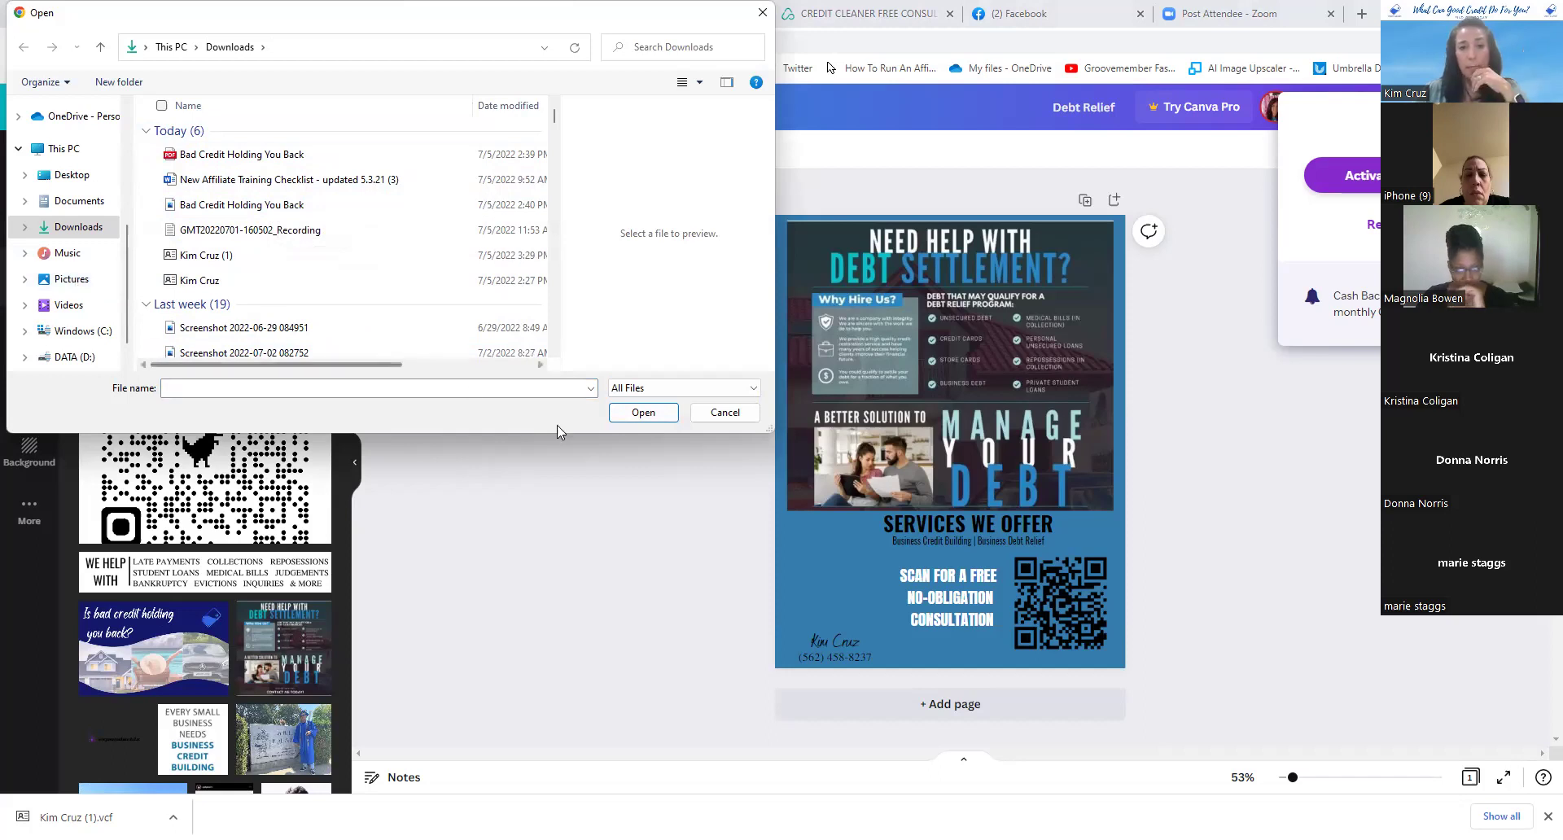
pyautogui.click(725, 413)
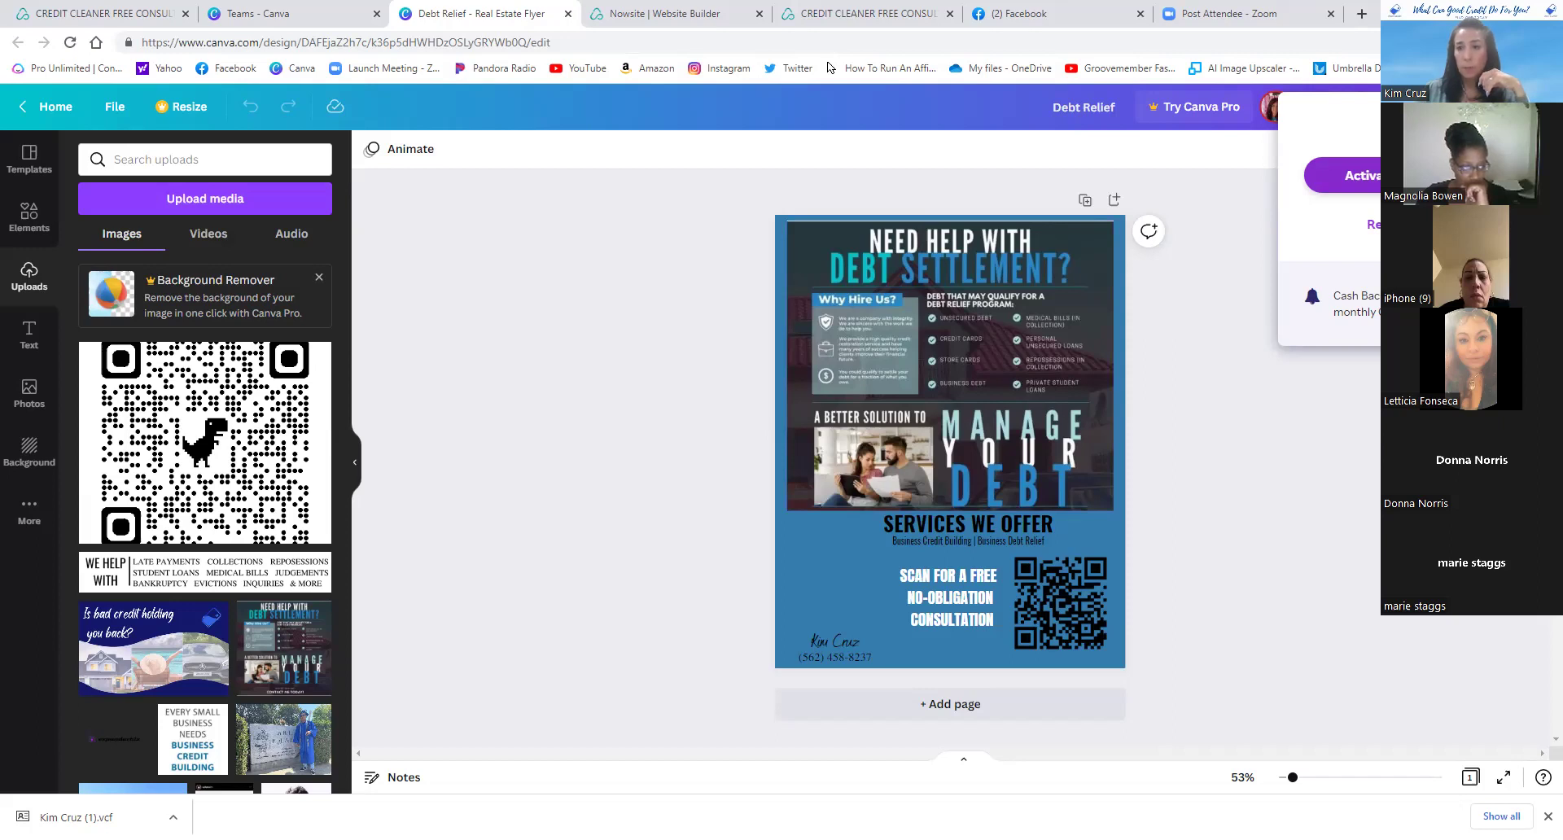
# - Select the flyer's background, signature text and QR code, then bring up its Share panel
pyautogui.click(861, 580)
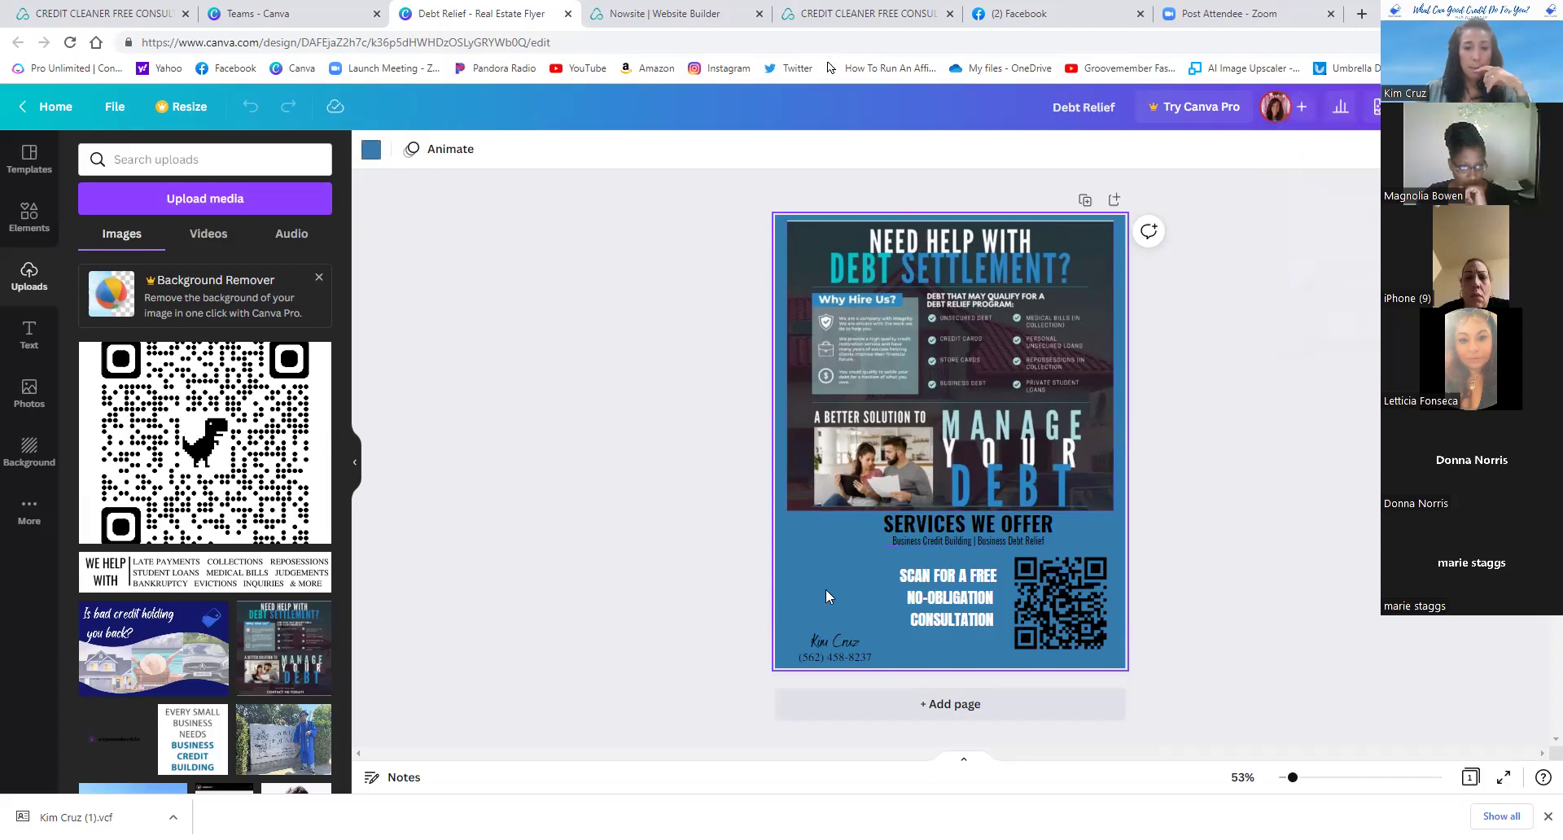
pyautogui.click(833, 643)
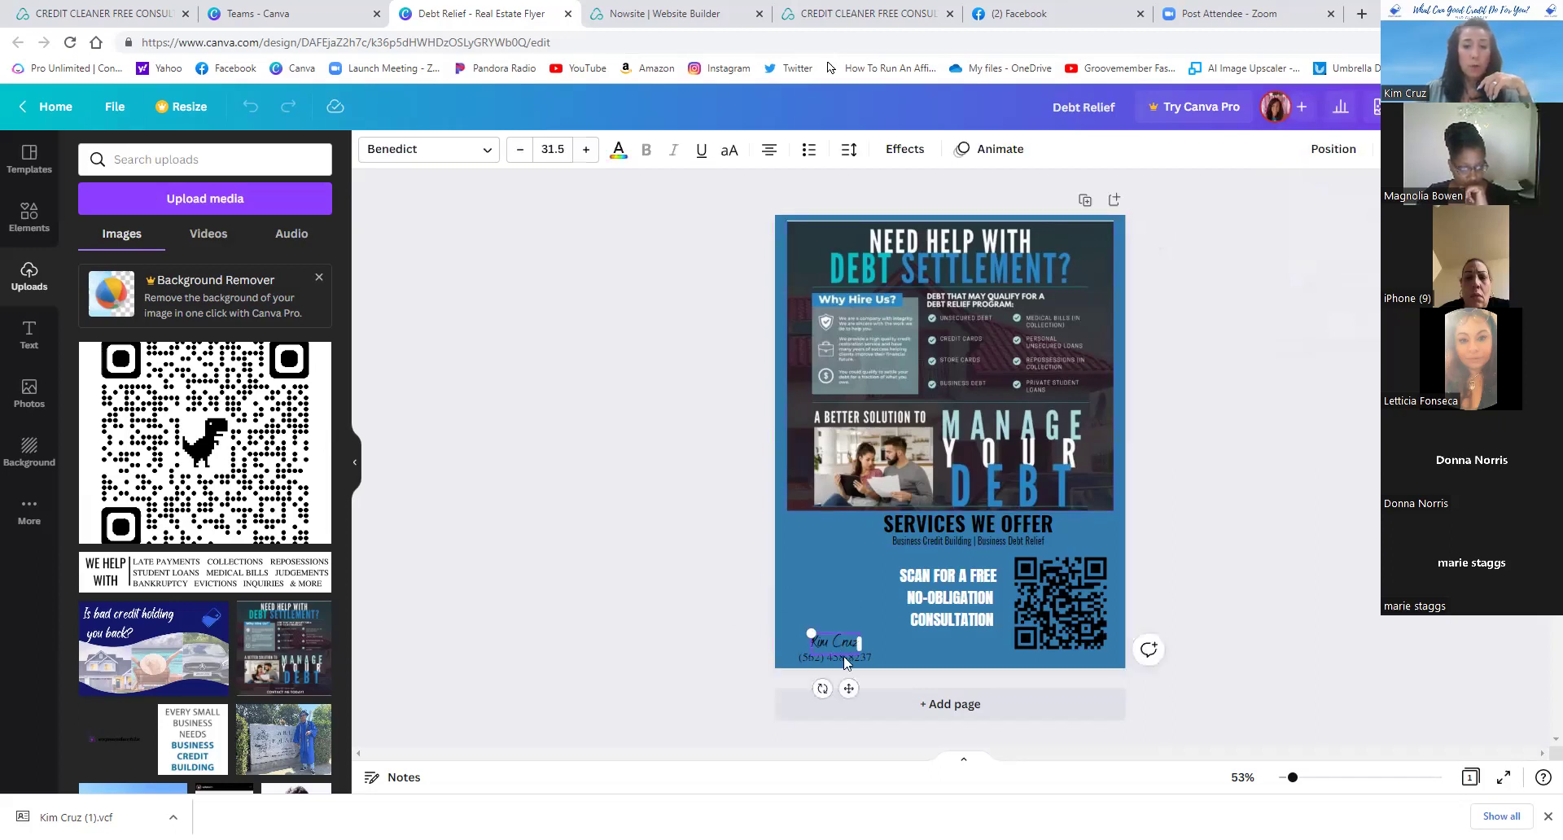
pyautogui.click(1071, 603)
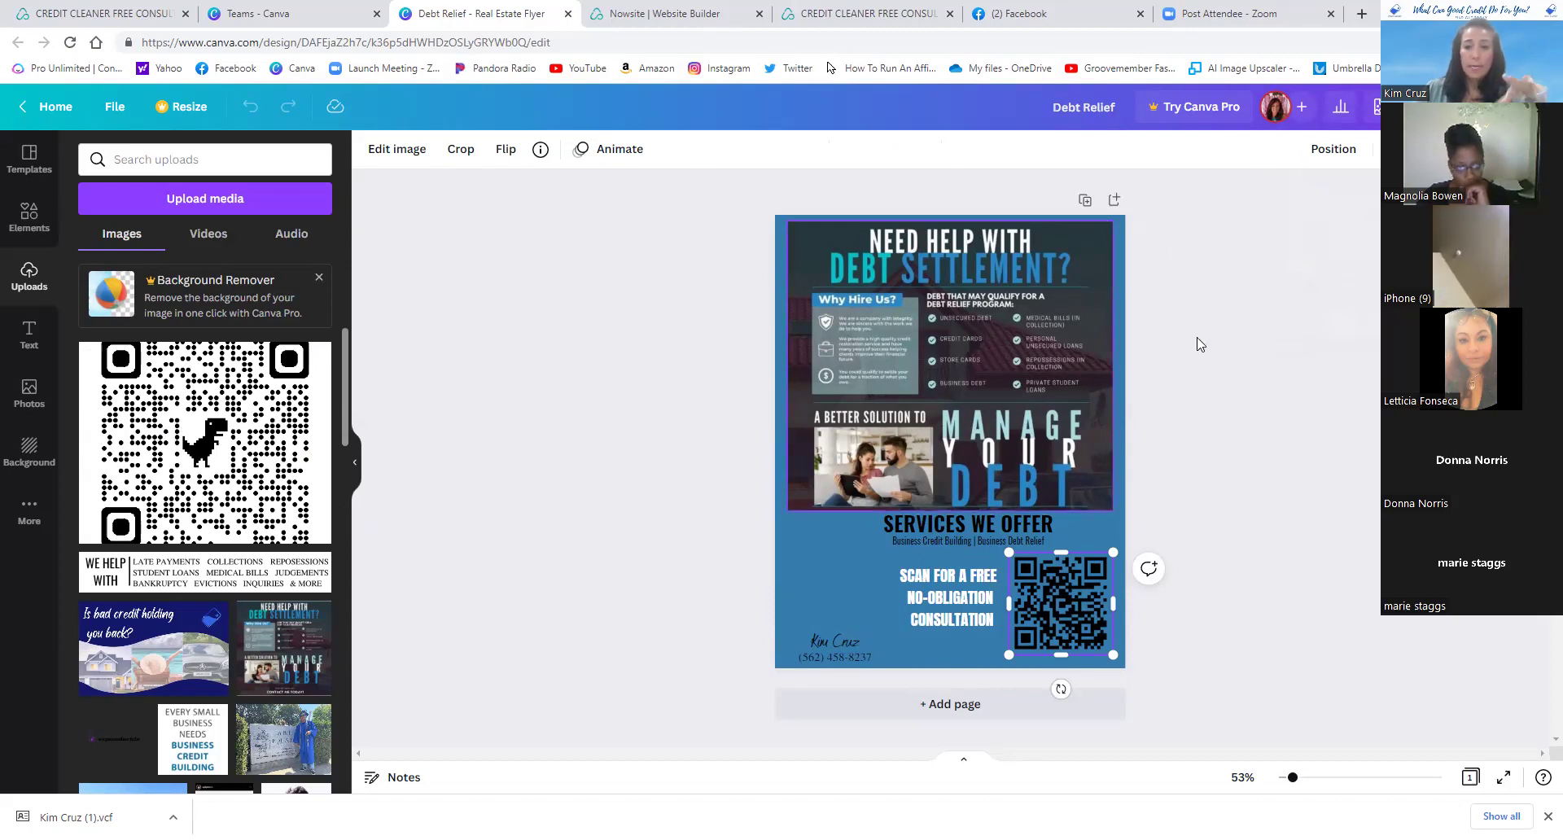
pyautogui.click(1433, 107)
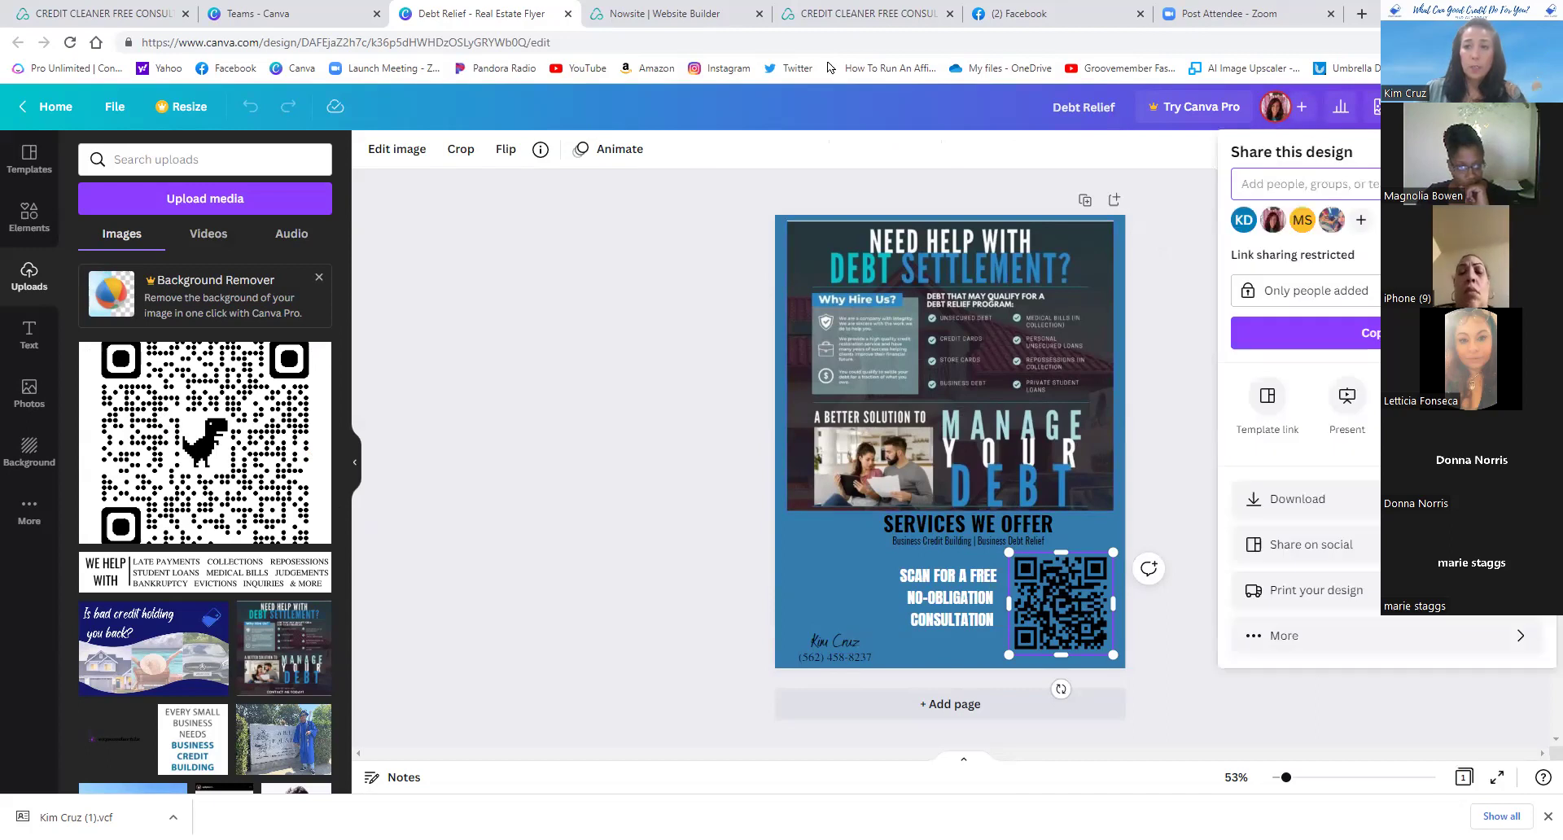
# - Open the flyer's Download settings and review the file types, keeping PNG
pyautogui.click(1320, 505)
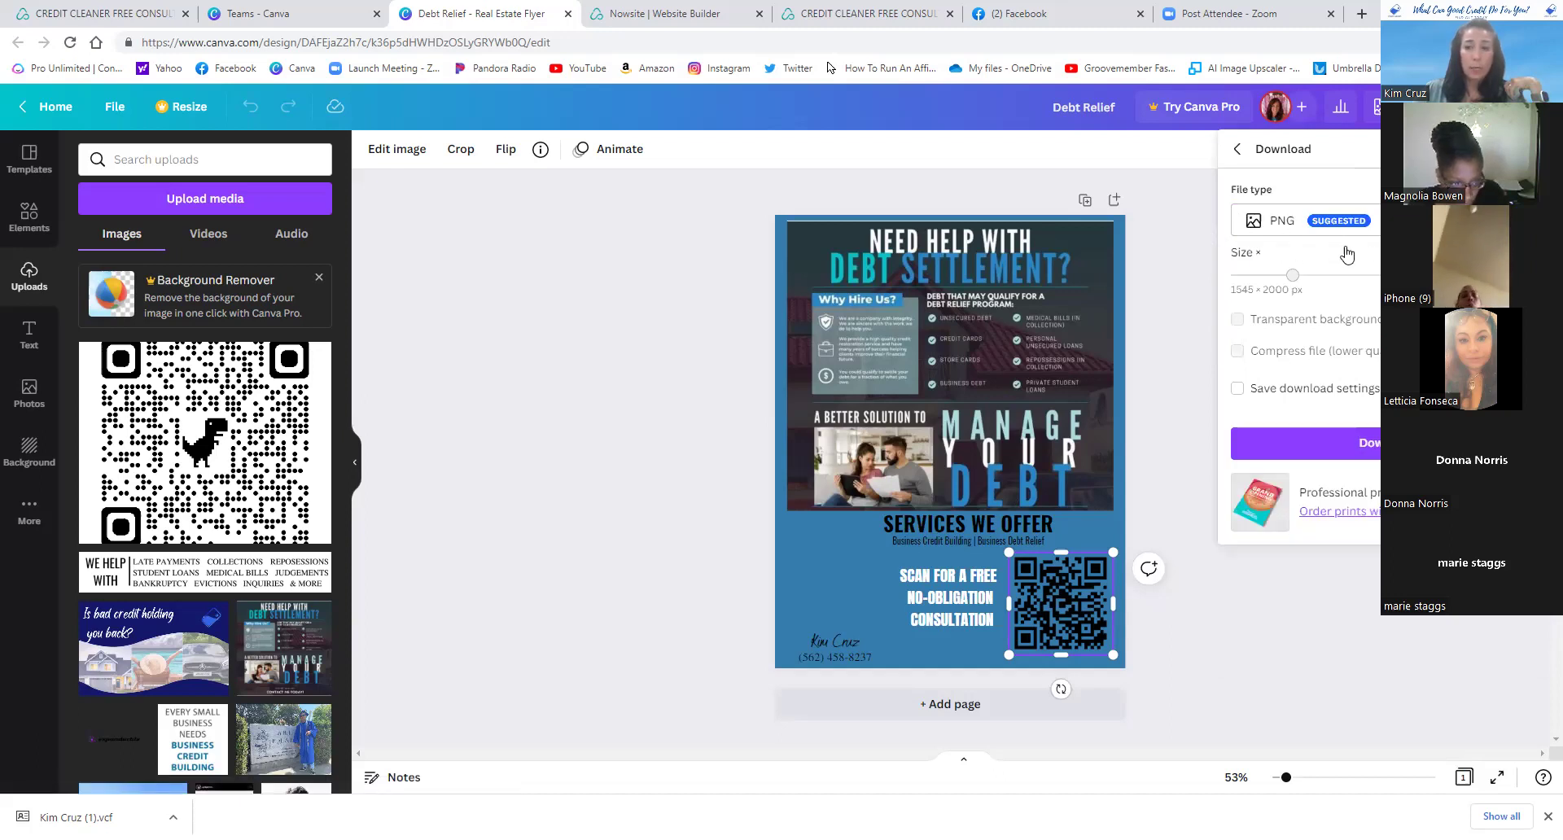
pyautogui.click(1302, 220)
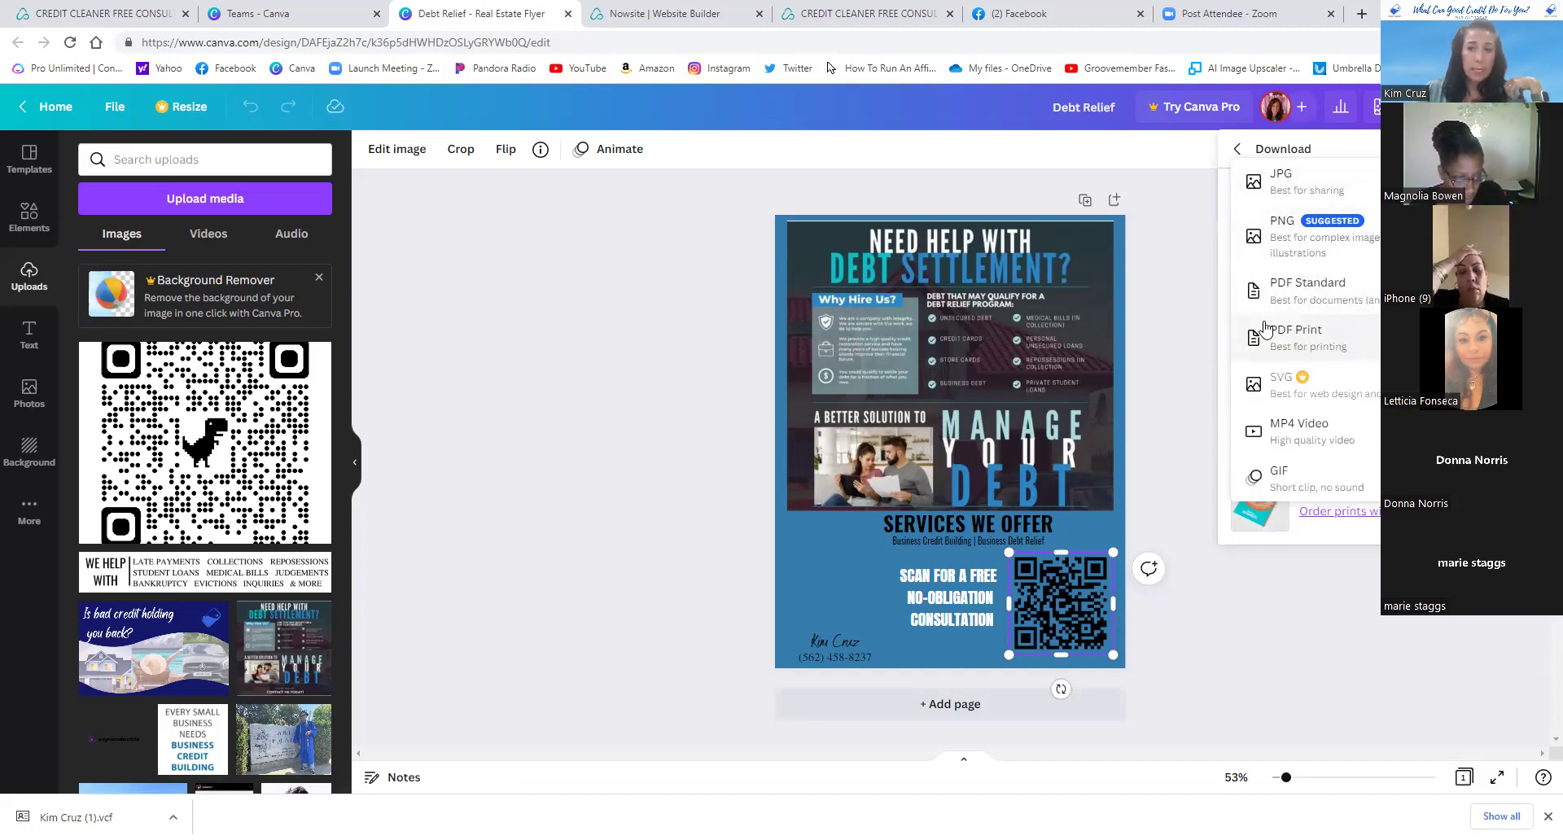
pyautogui.click(1172, 298)
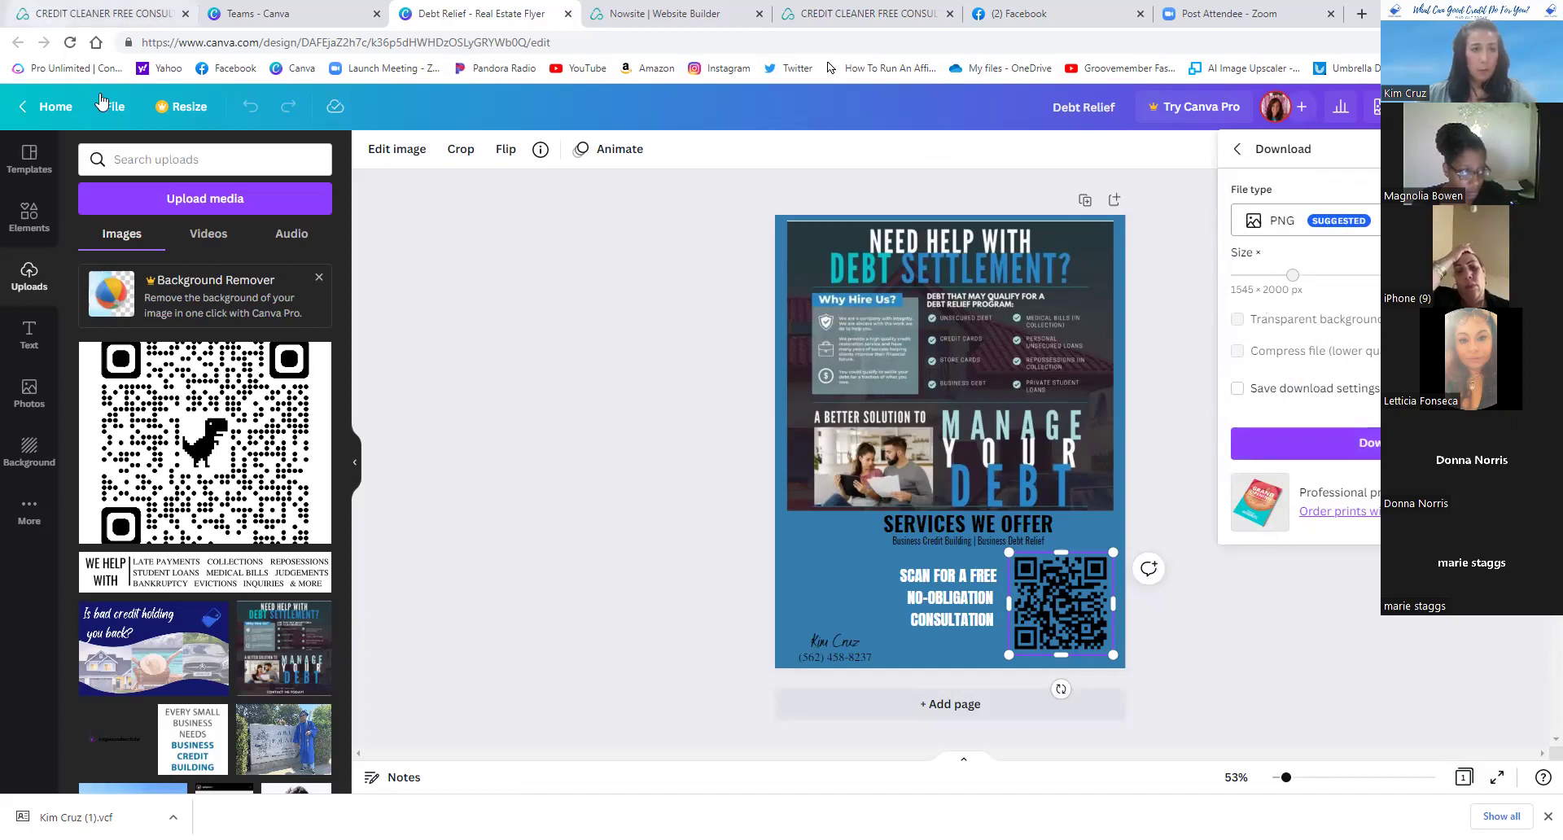
# - Return to the team's designs list, then switch to the CREDIT CLEANER FREE CONSULTATION tab
pyautogui.click(58, 109)
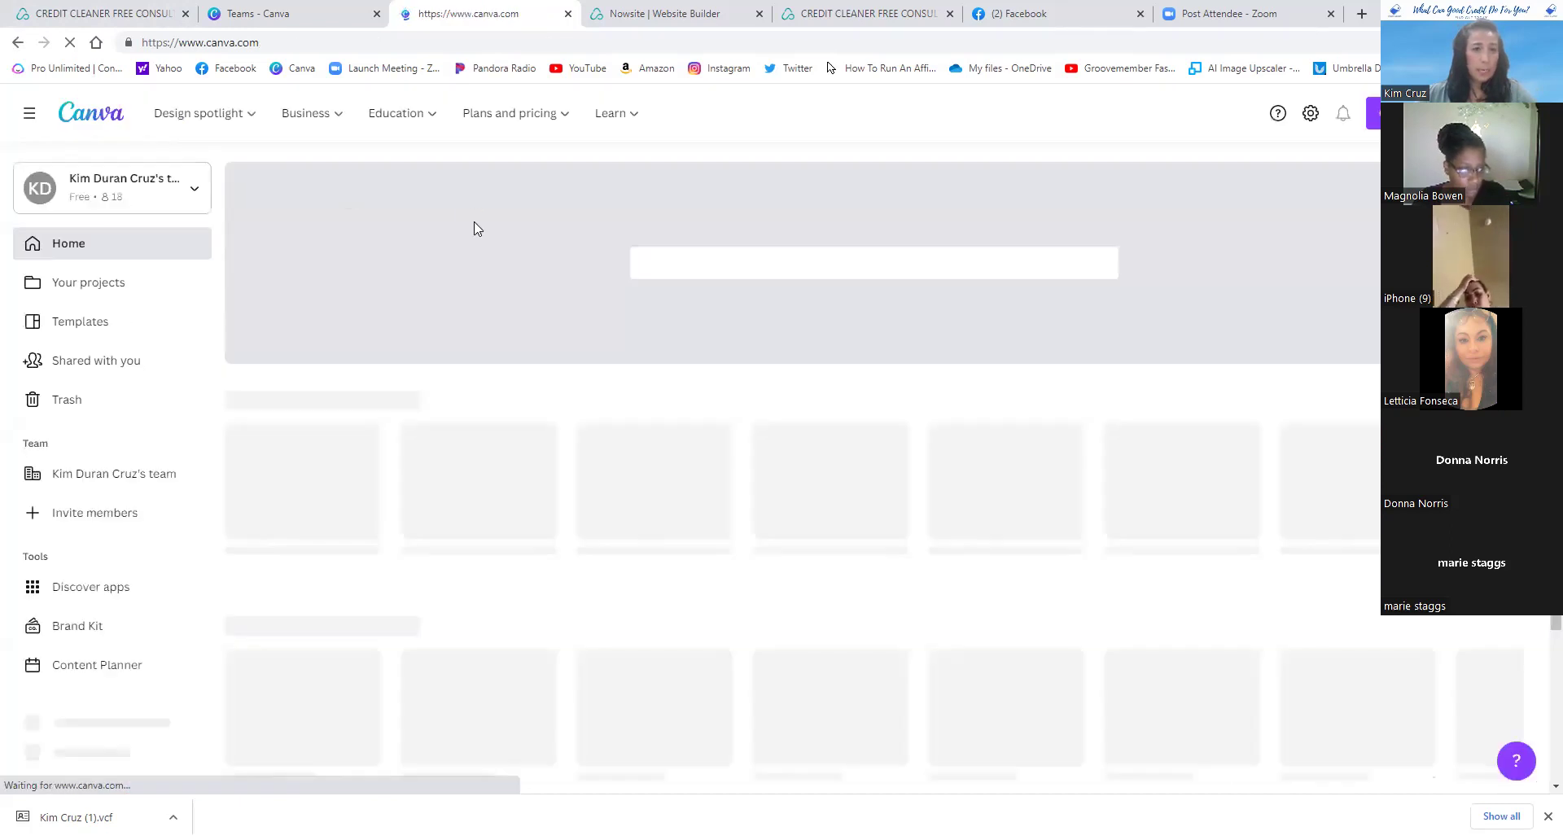
pyautogui.scroll(-3, 529, 285)
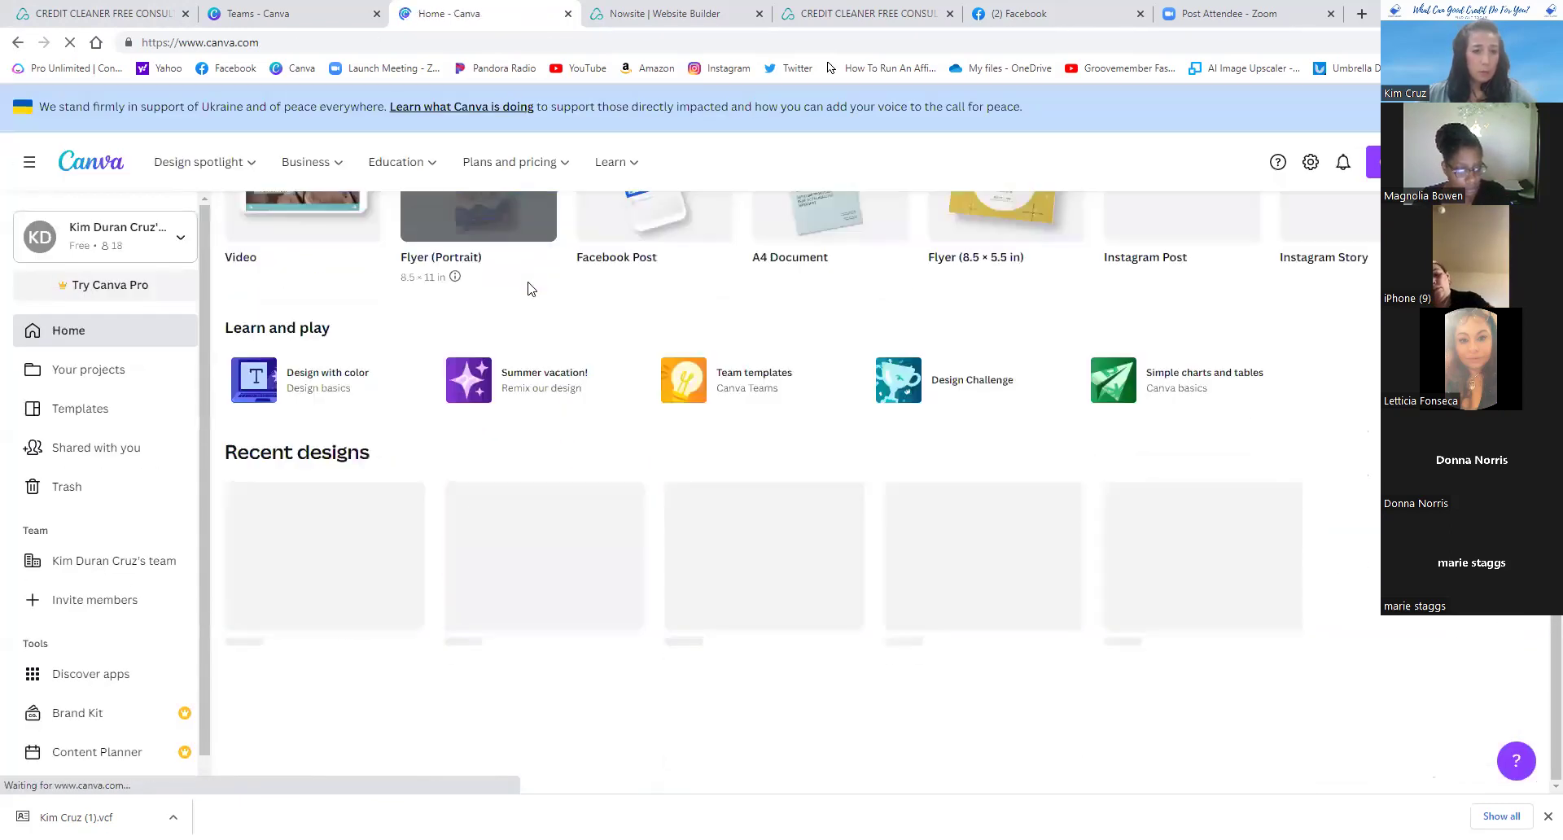
pyautogui.scroll(-4, 529, 289)
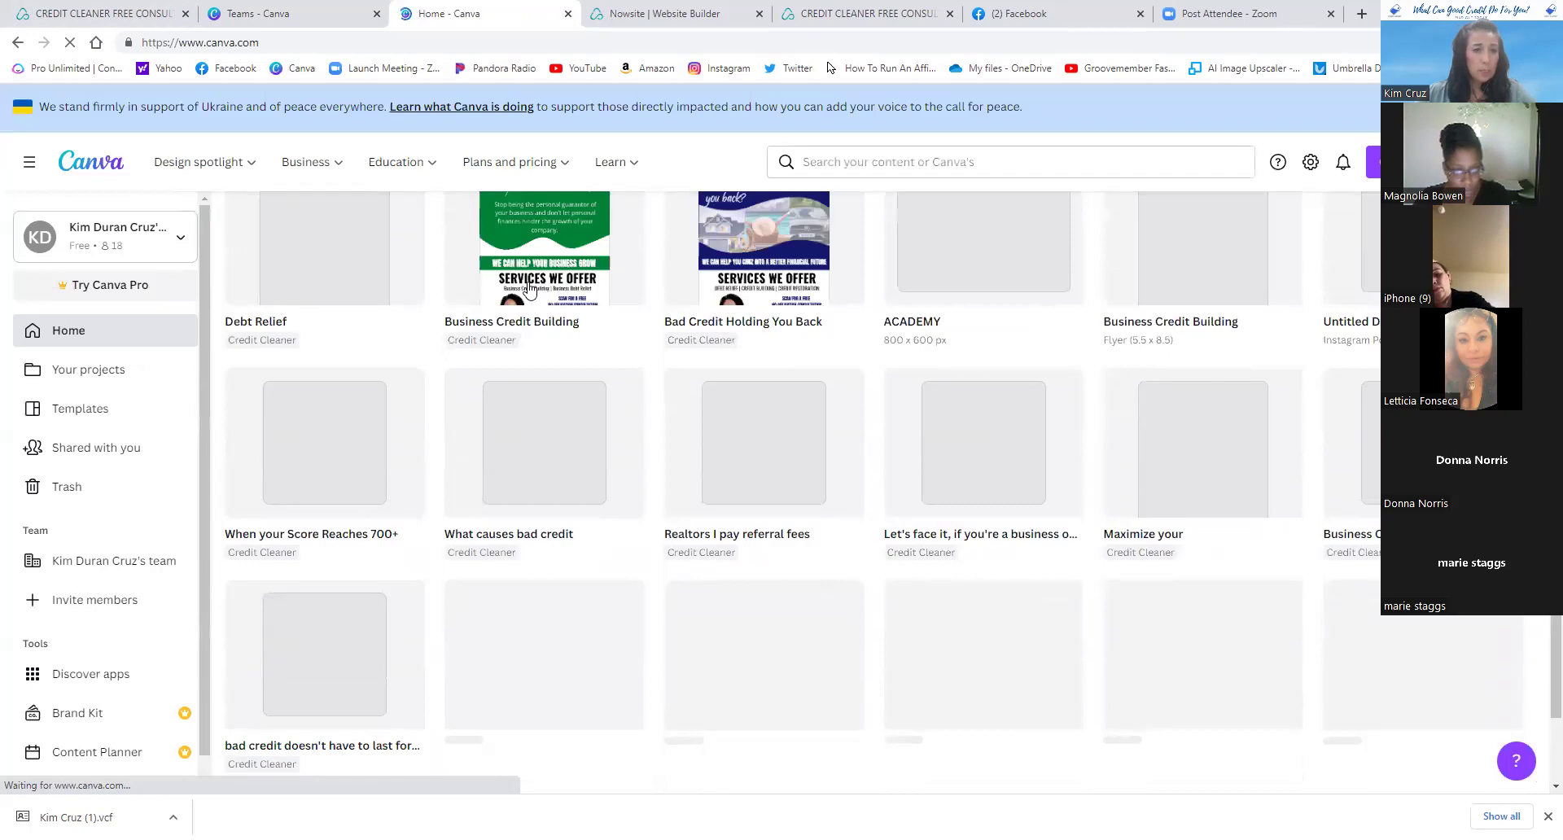
pyautogui.click(158, 566)
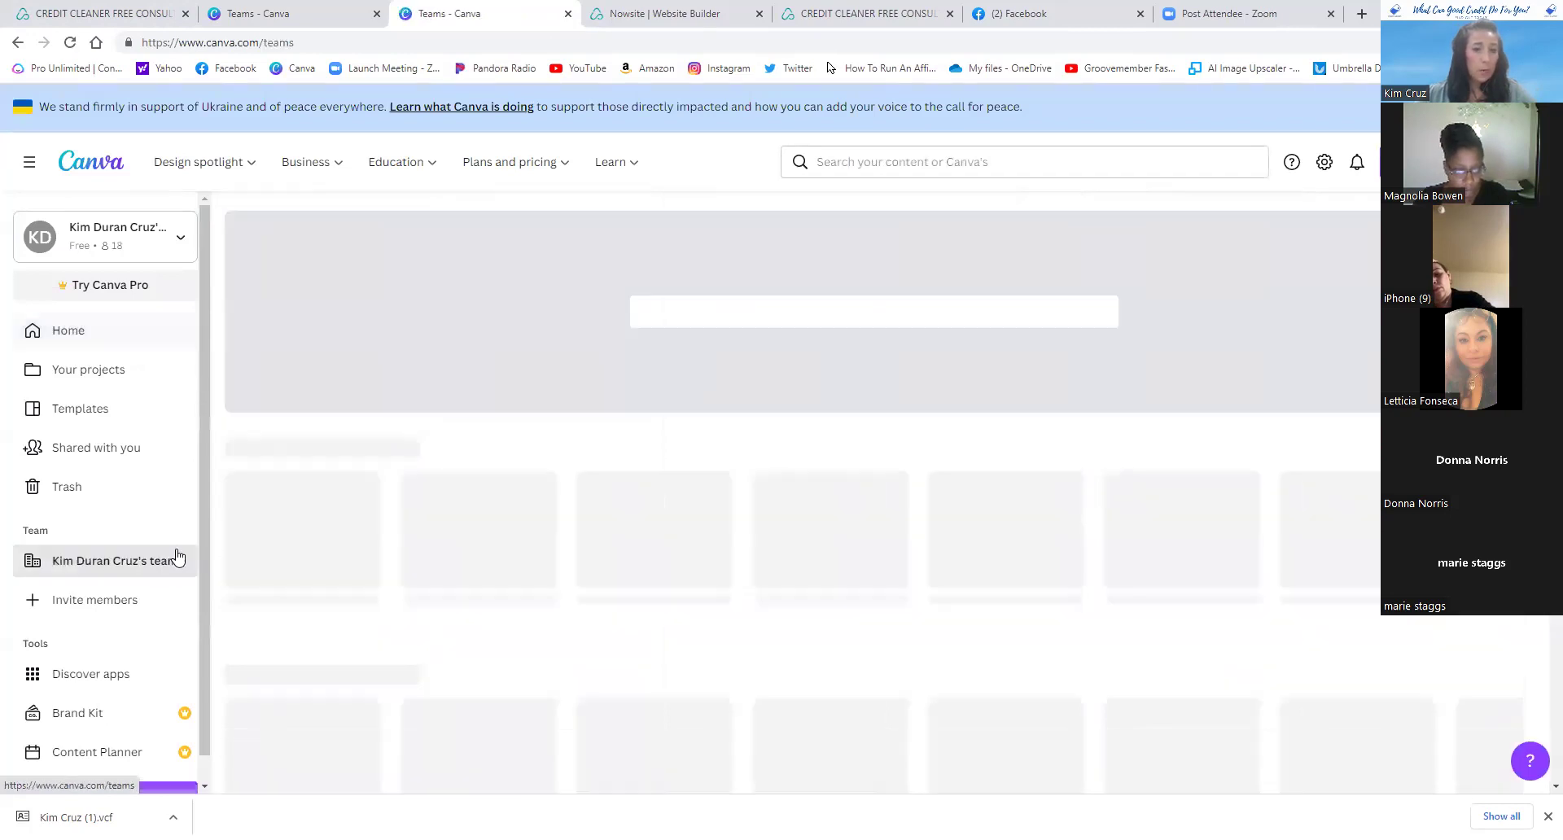
pyautogui.scroll(-2, 254, 429)
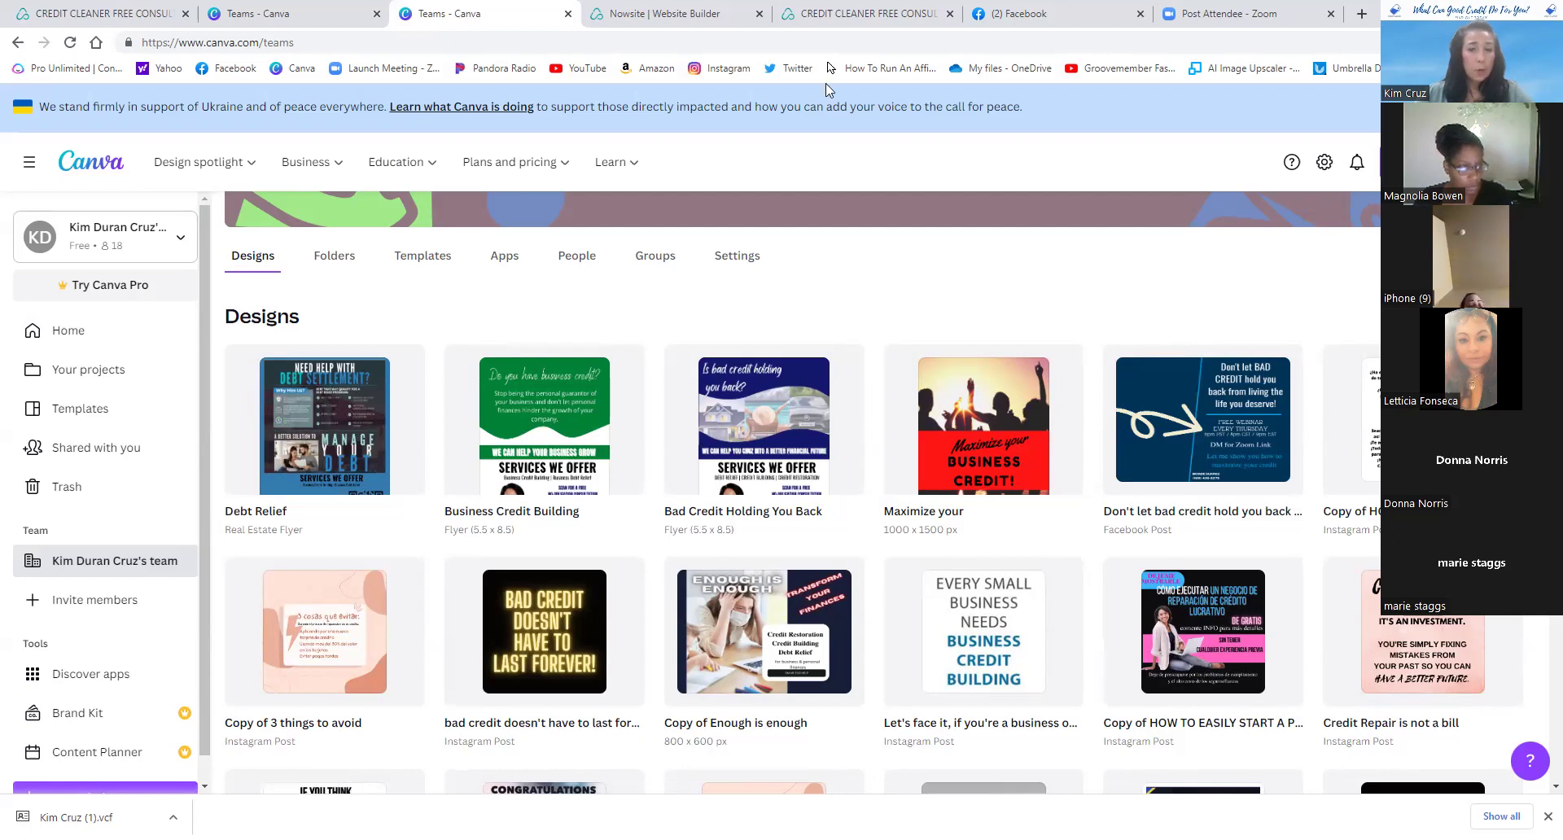
pyautogui.click(875, 18)
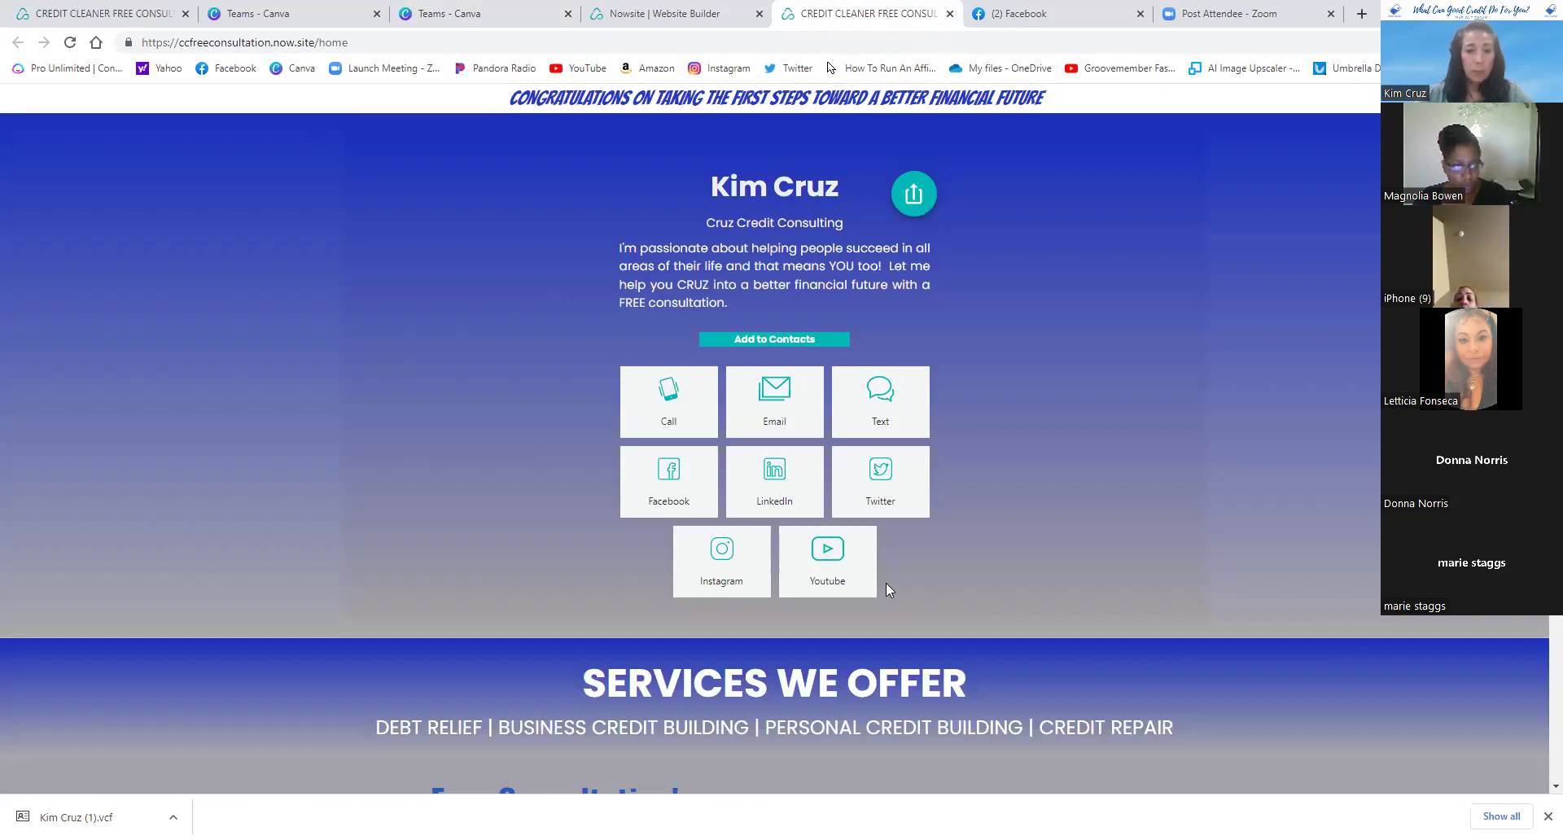
# - Fill in the consultation form's name, e-mail and phone number fields with the customer's details
pyautogui.scroll(-4, 886, 583)
pyautogui.scroll(-1, 955, 526)
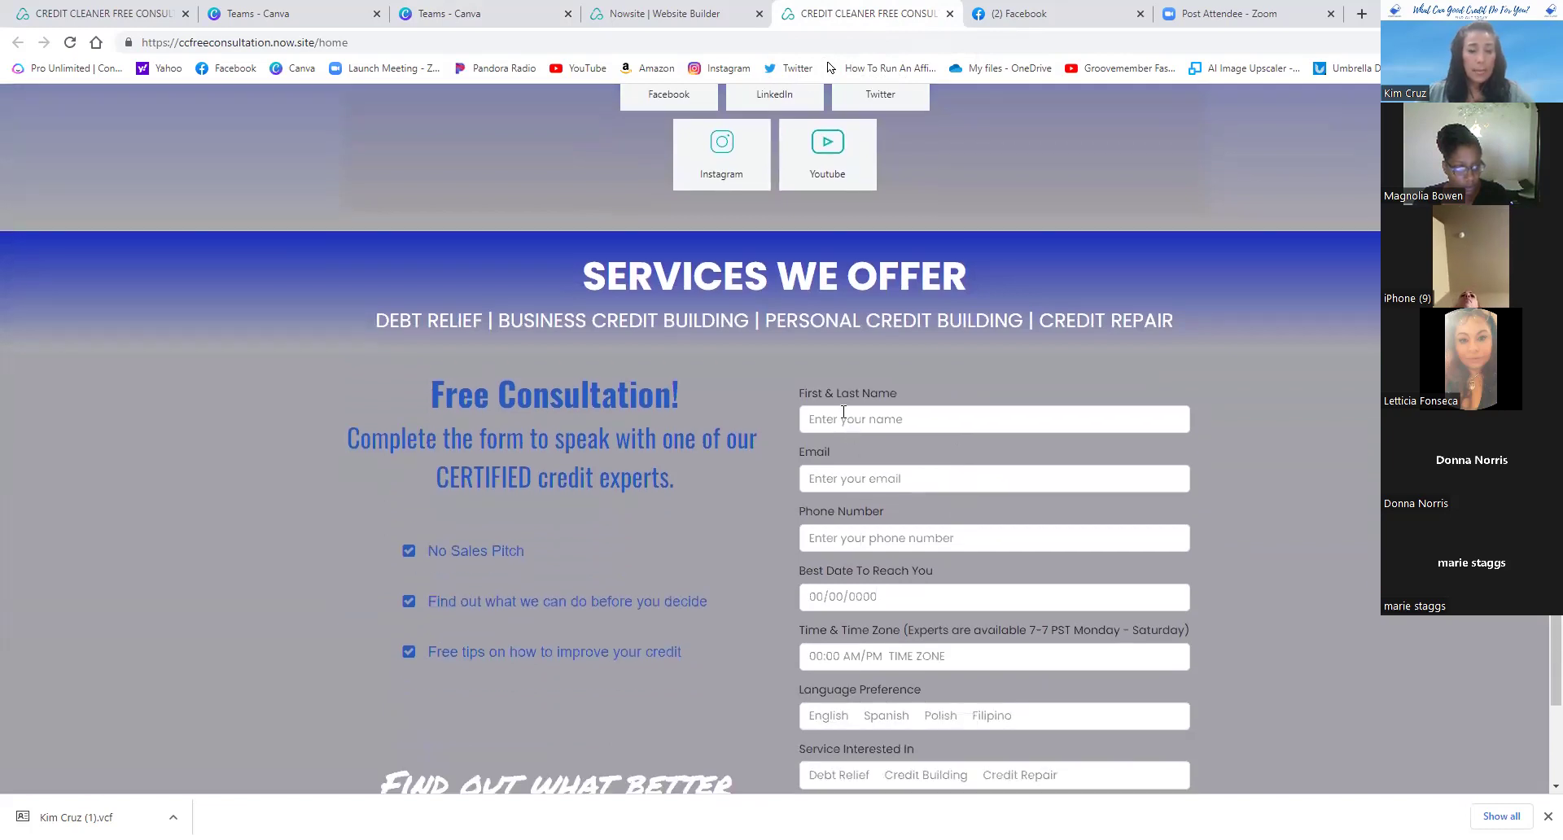
pyautogui.click(843, 412)
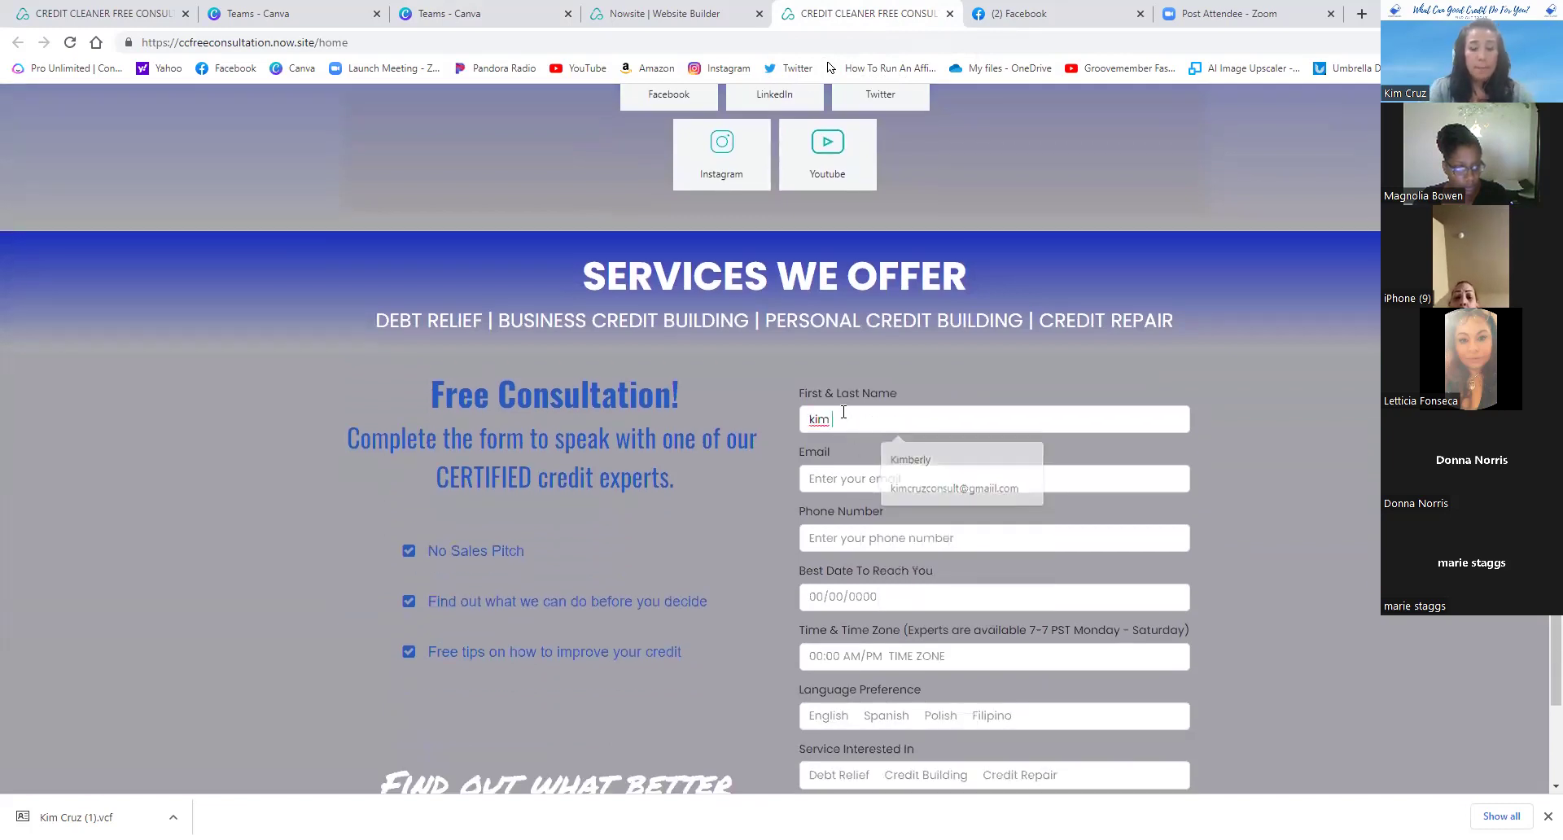
pyautogui.press('Tab')
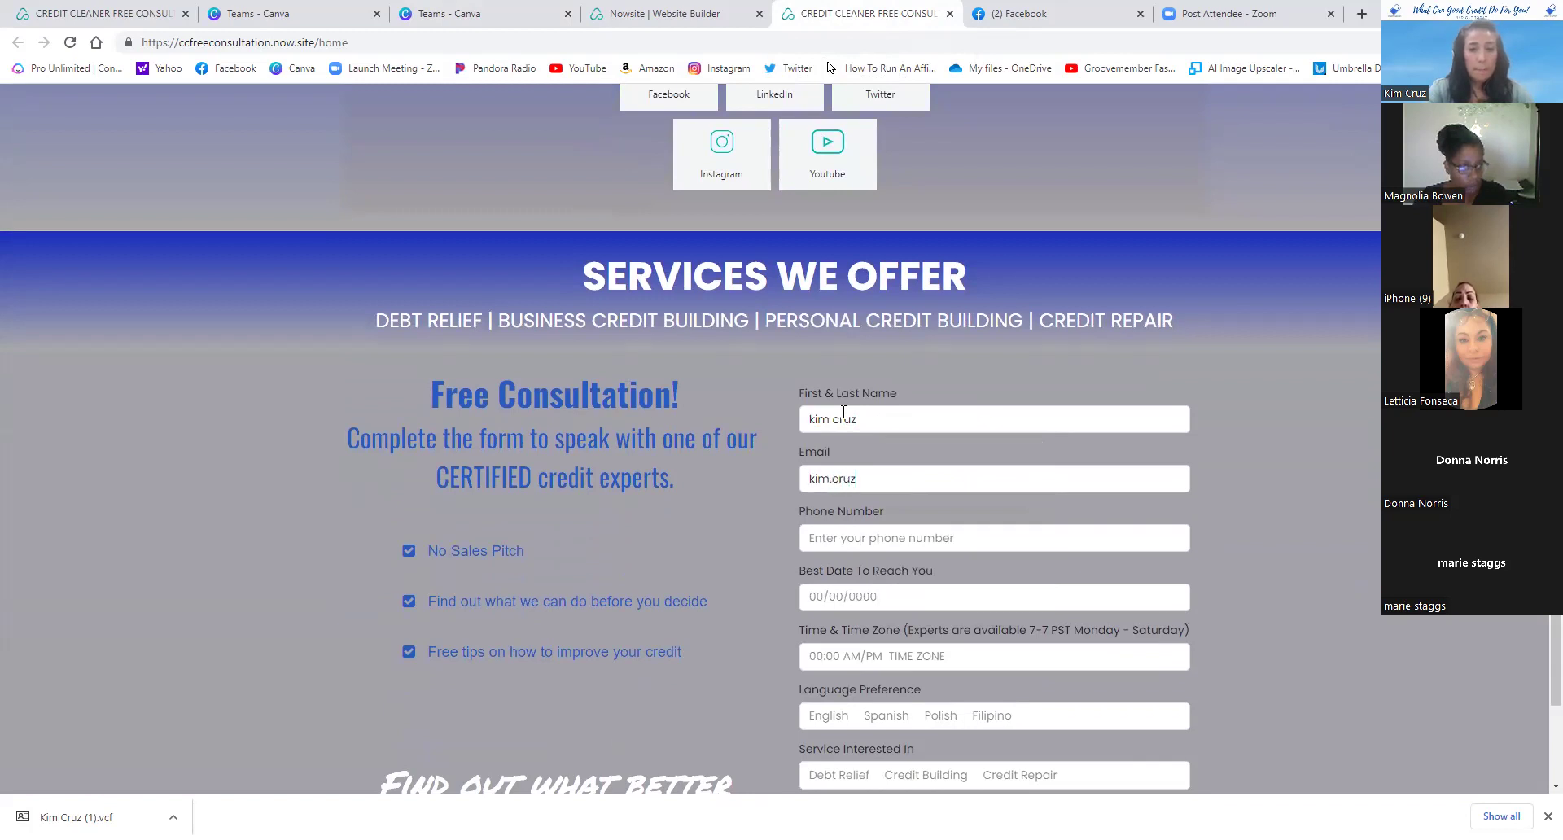
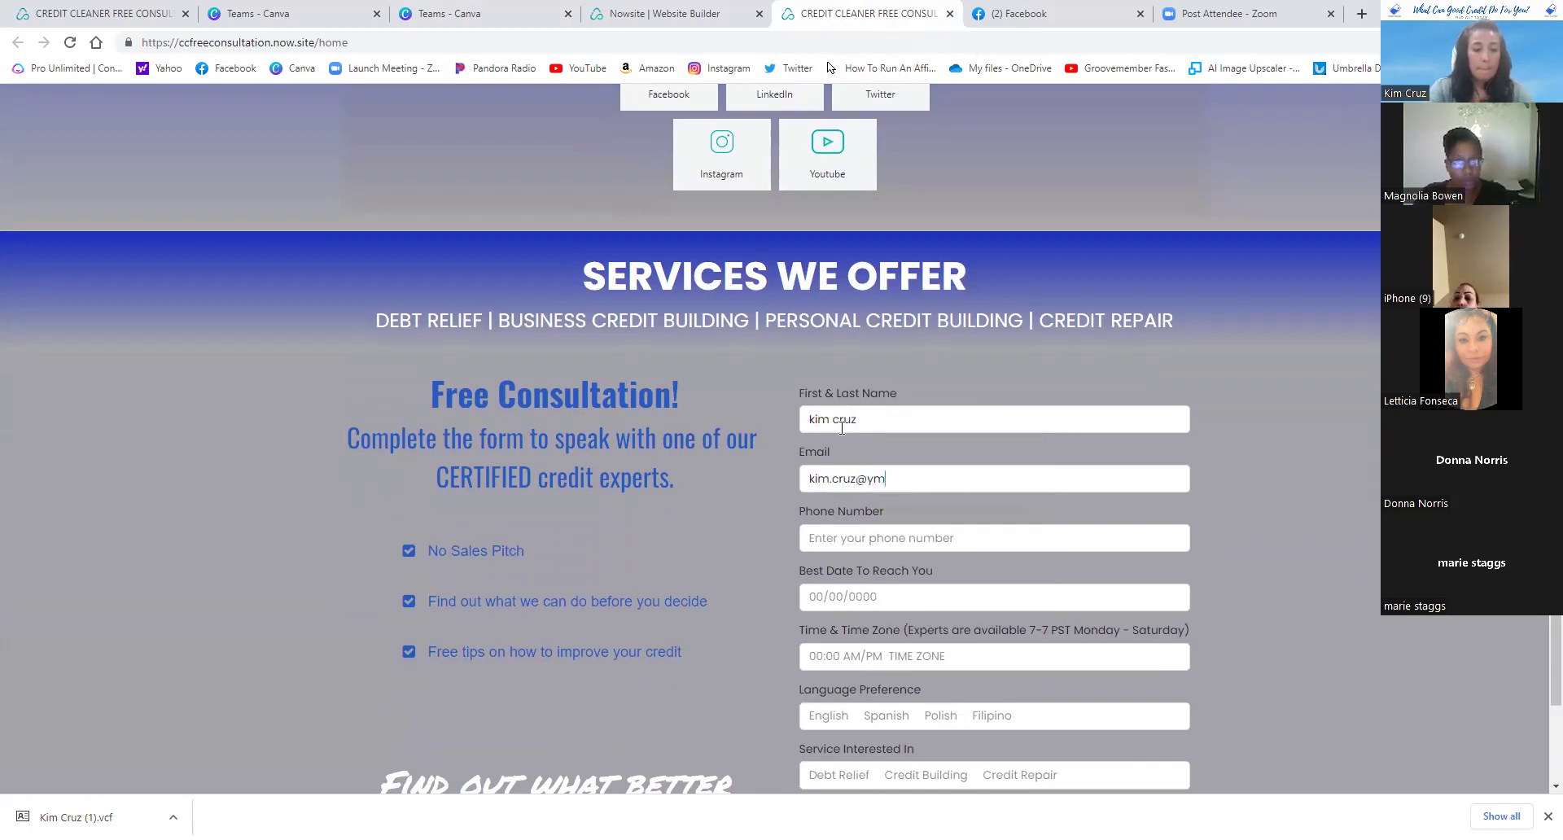
pyautogui.press('Tab')
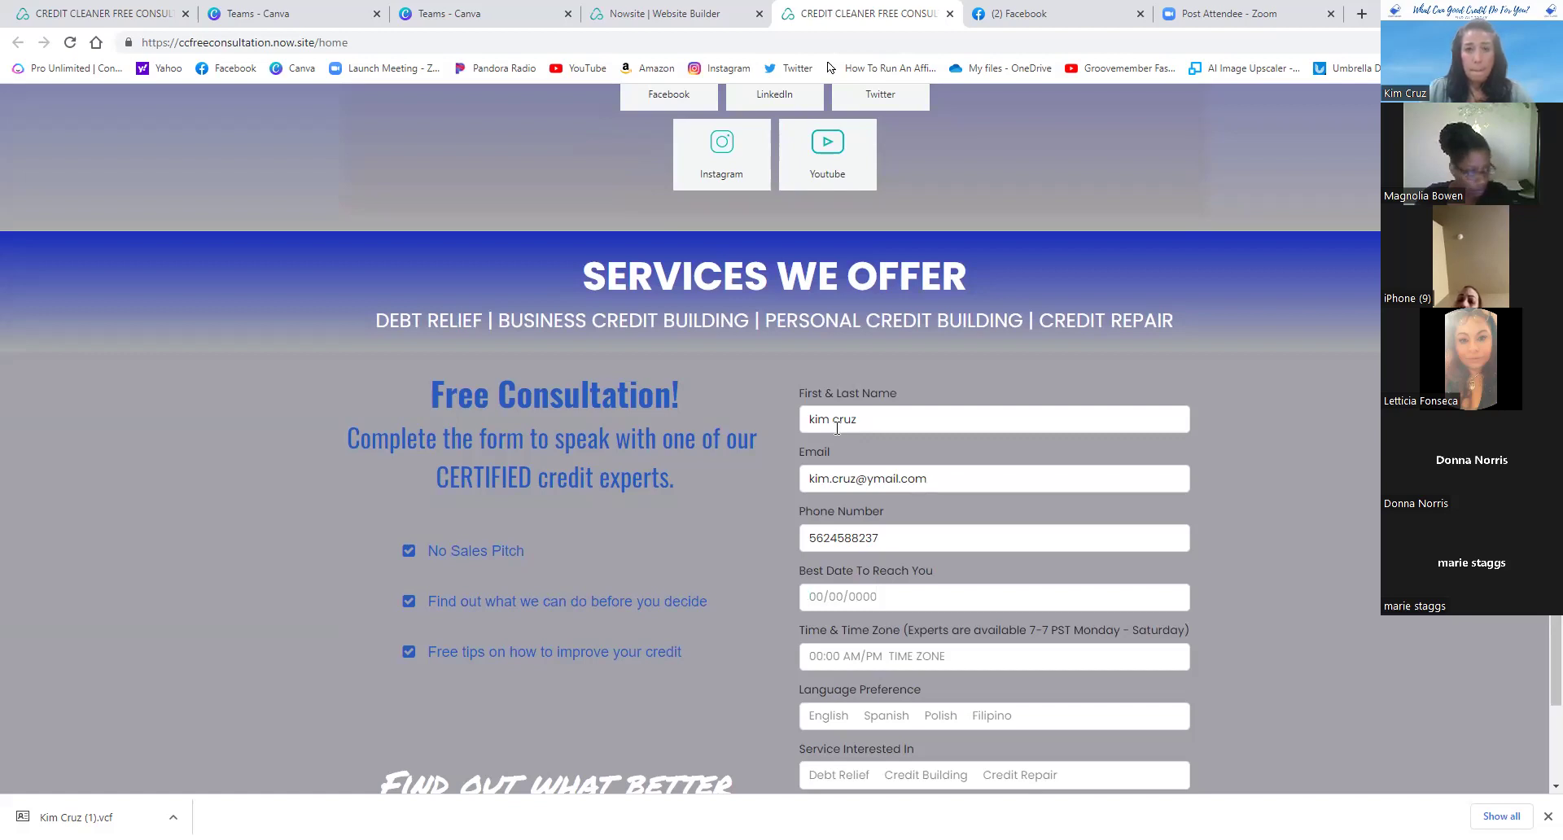
# - Enter best date 07/07/2022, time 10:00am pacific, language english and service credit repair
pyautogui.press('Tab')
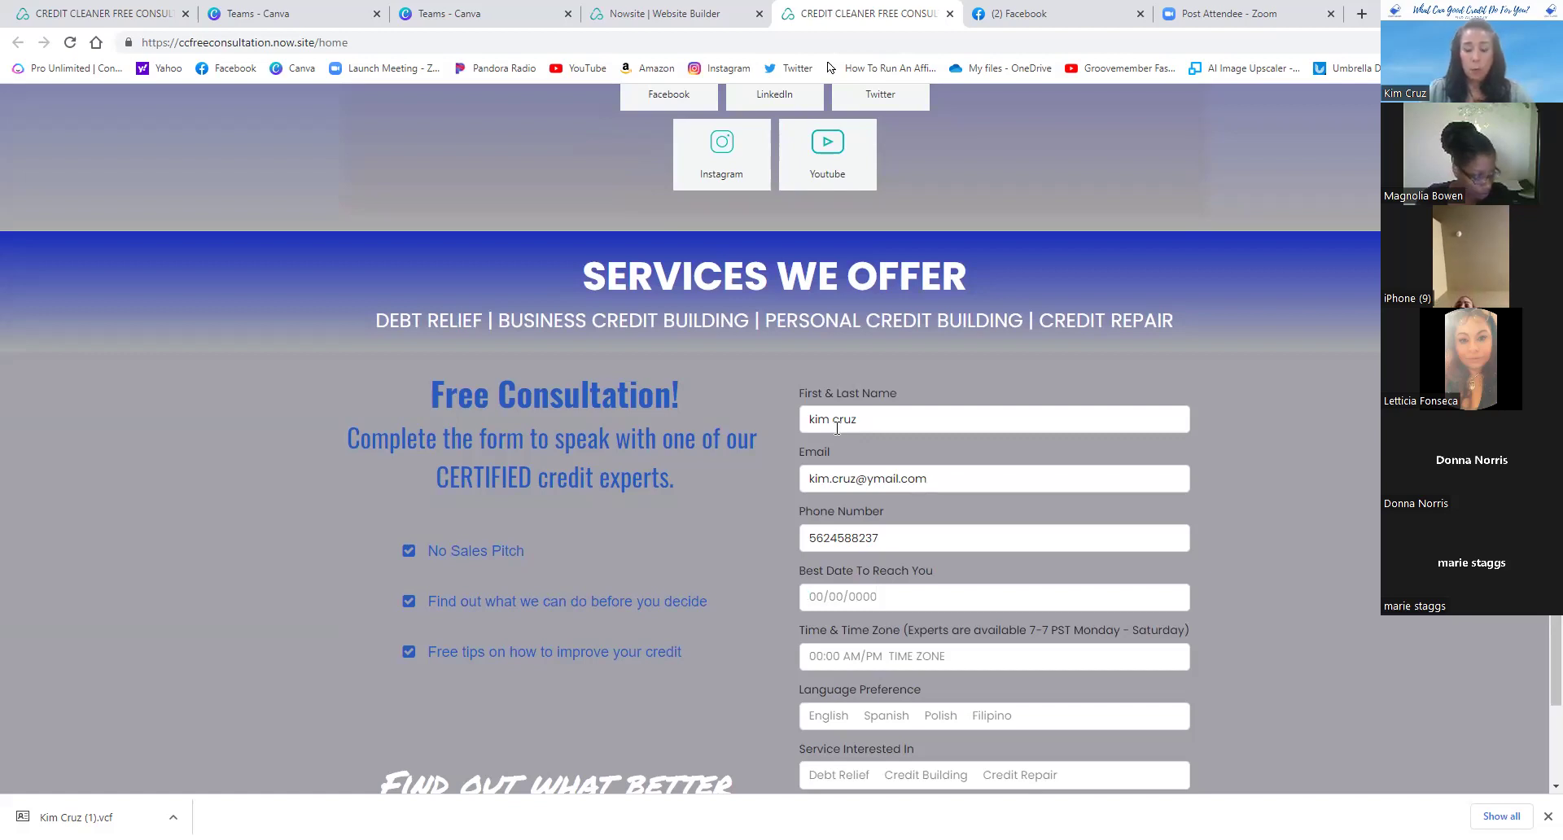
pyautogui.write('07/')
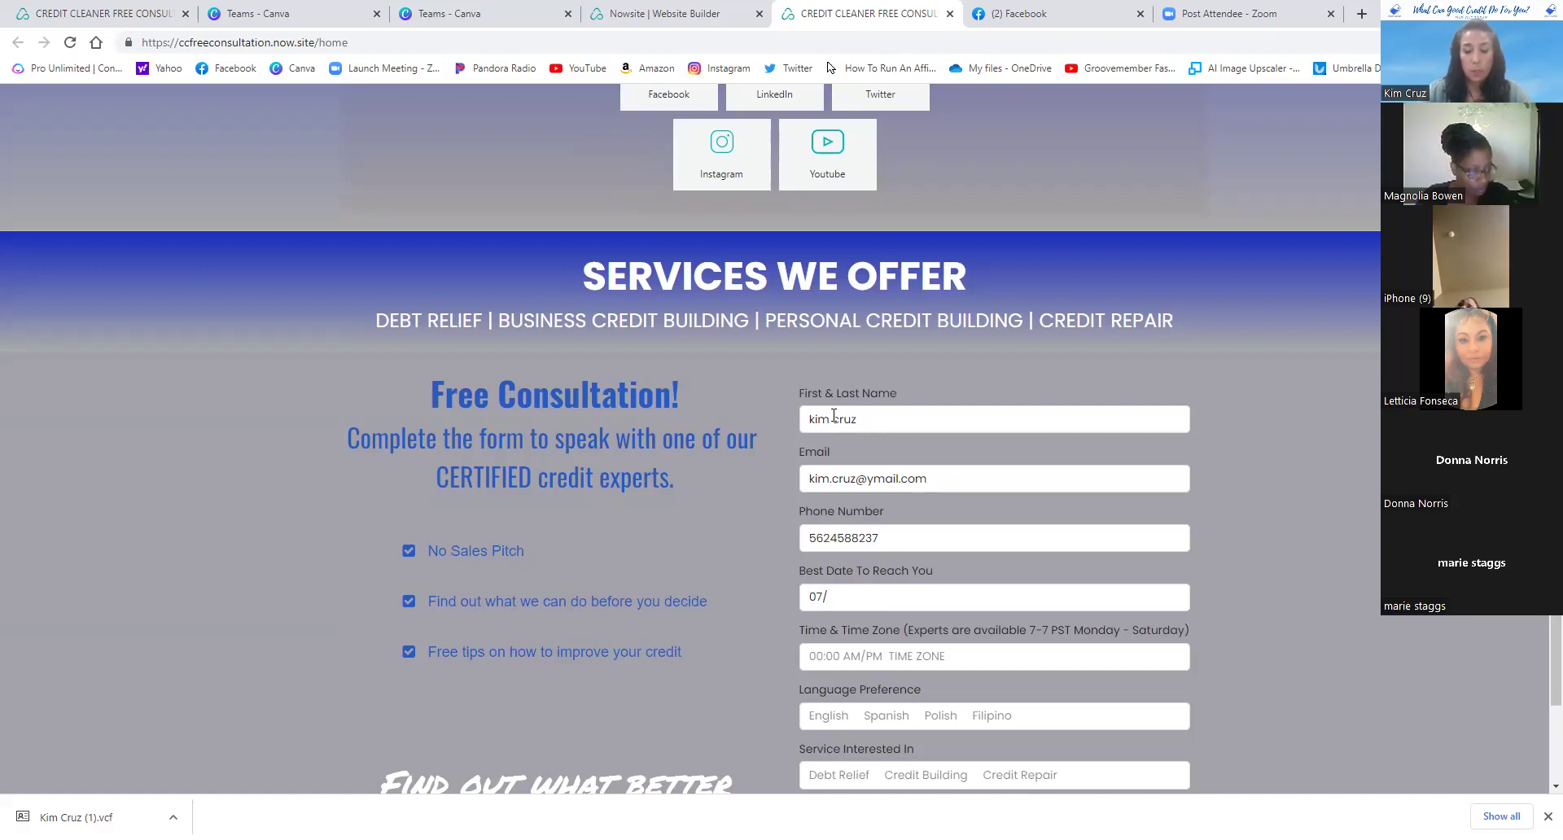
pyautogui.write('7/2022')
pyautogui.press('Tab')
pyautogui.write('10:00a')
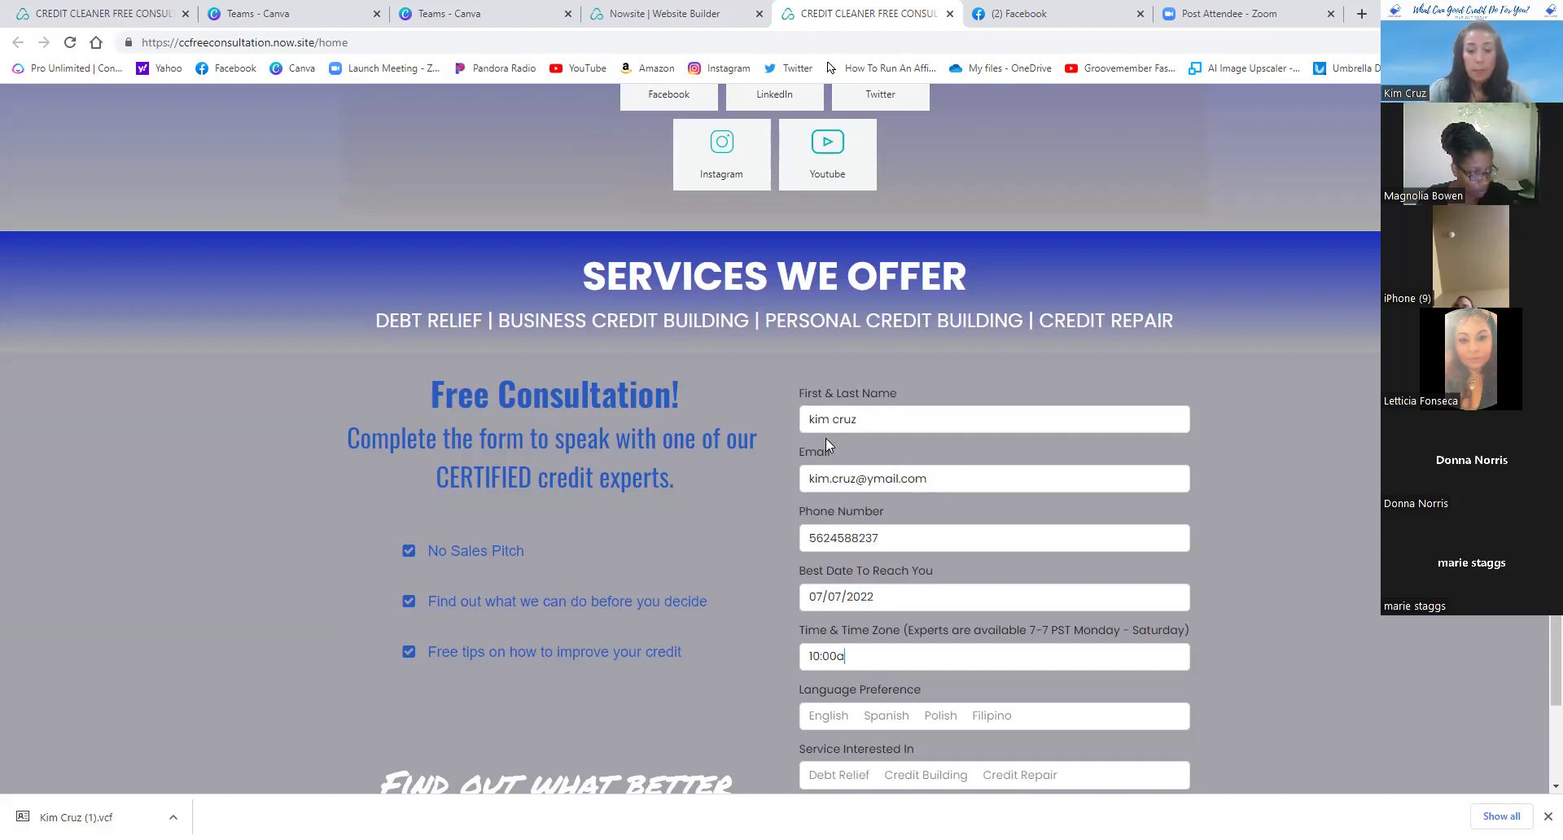
pyautogui.write('m pacific')
pyautogui.press('Tab')
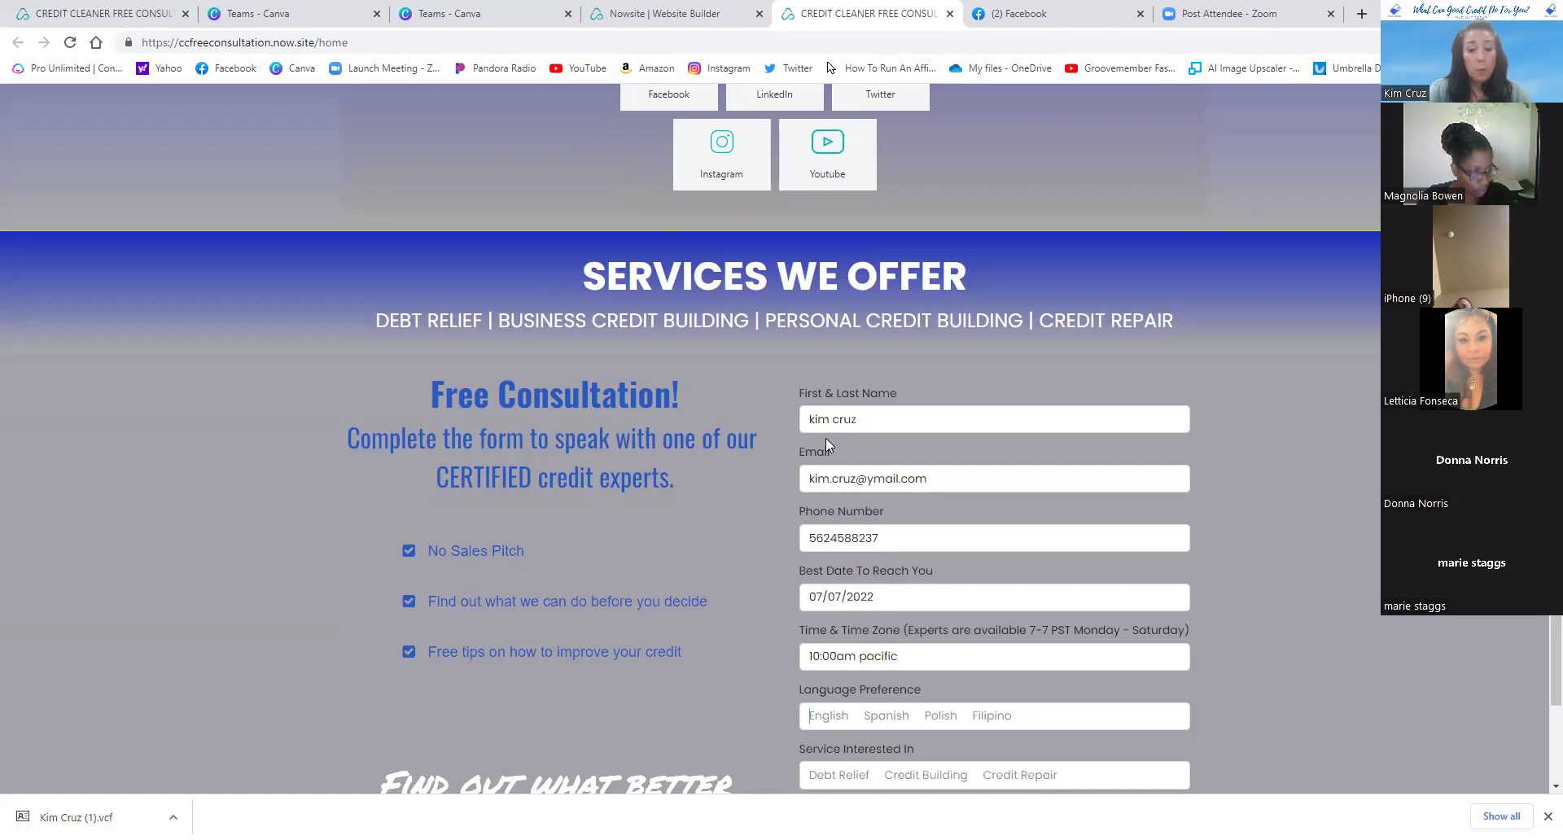
pyautogui.write('english')
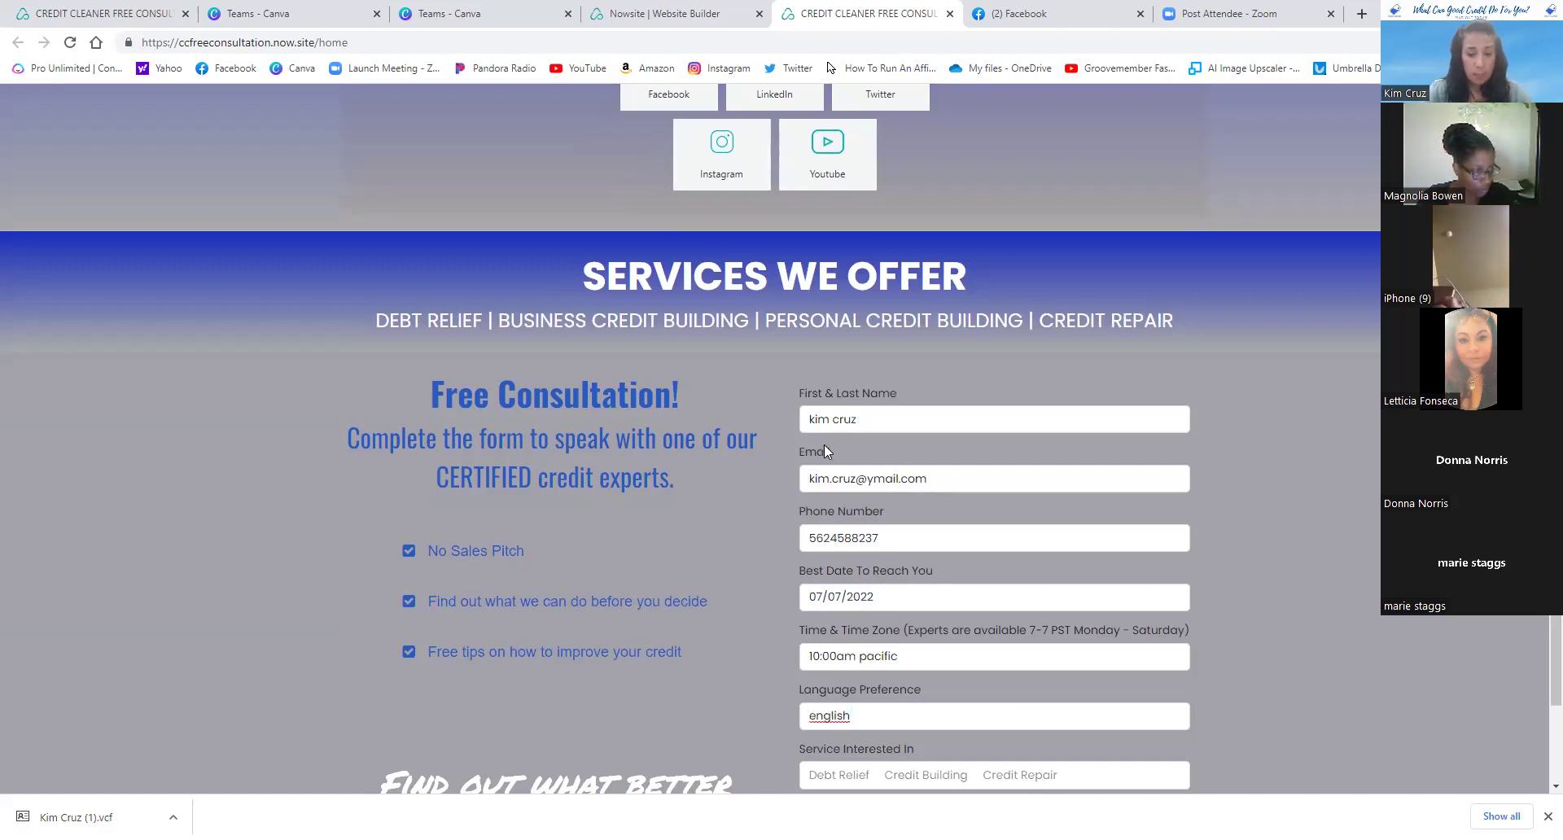
pyautogui.press('Tab')
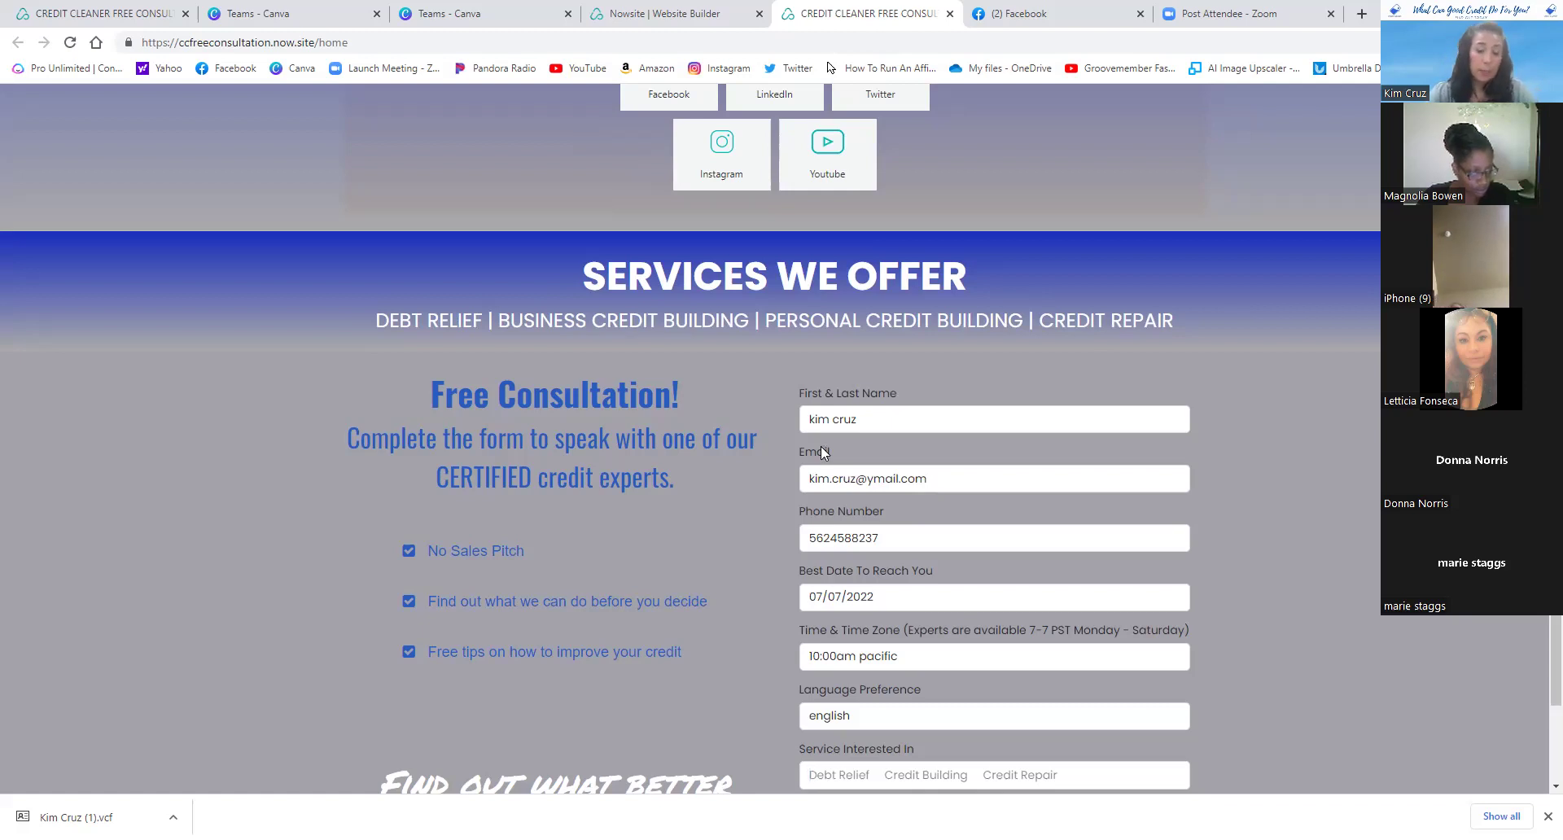
pyautogui.write('credit')
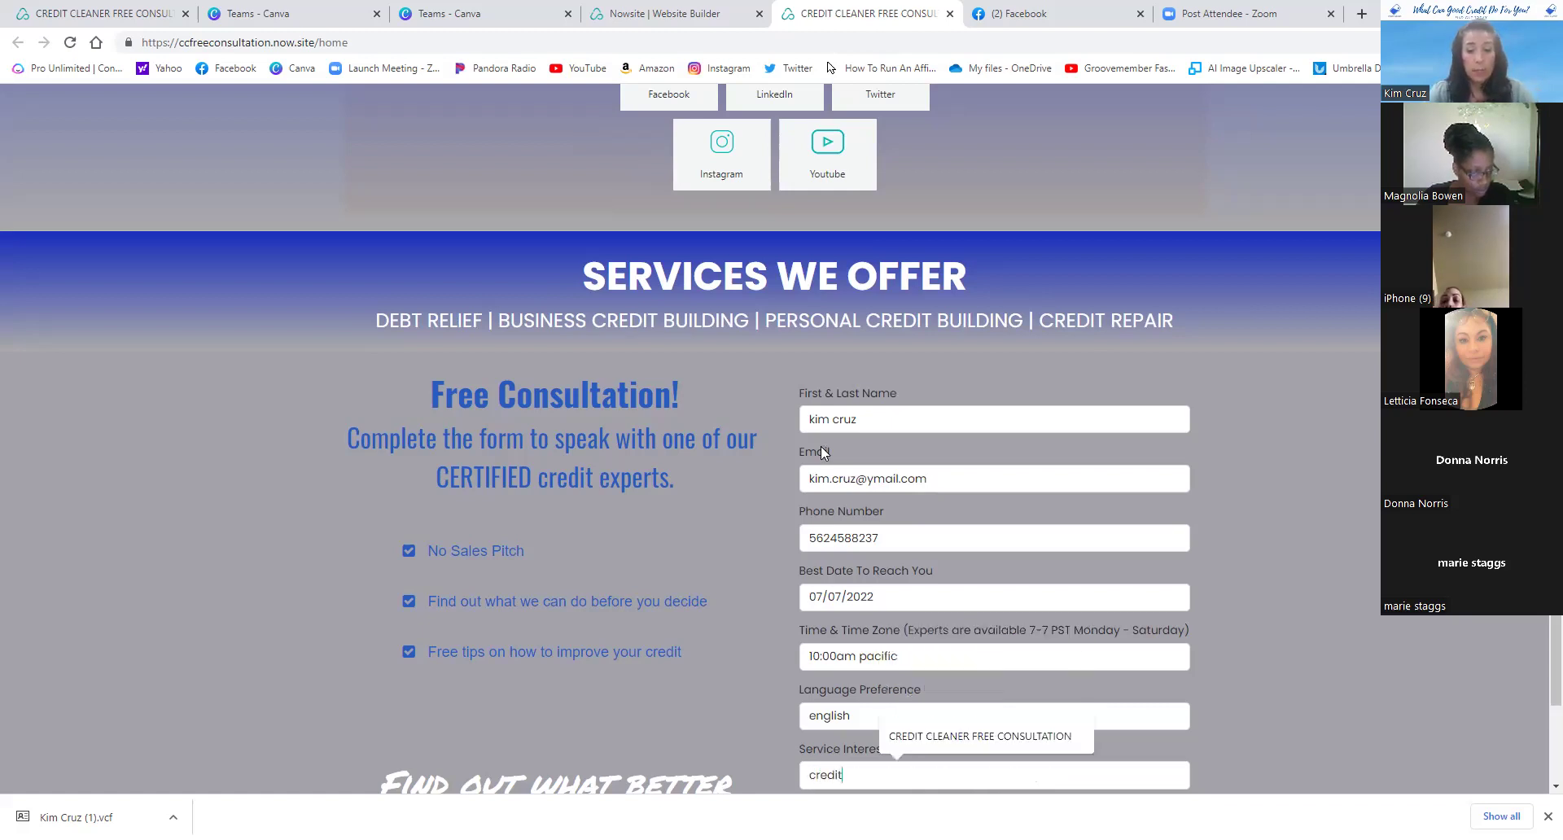
pyautogui.write(' repair')
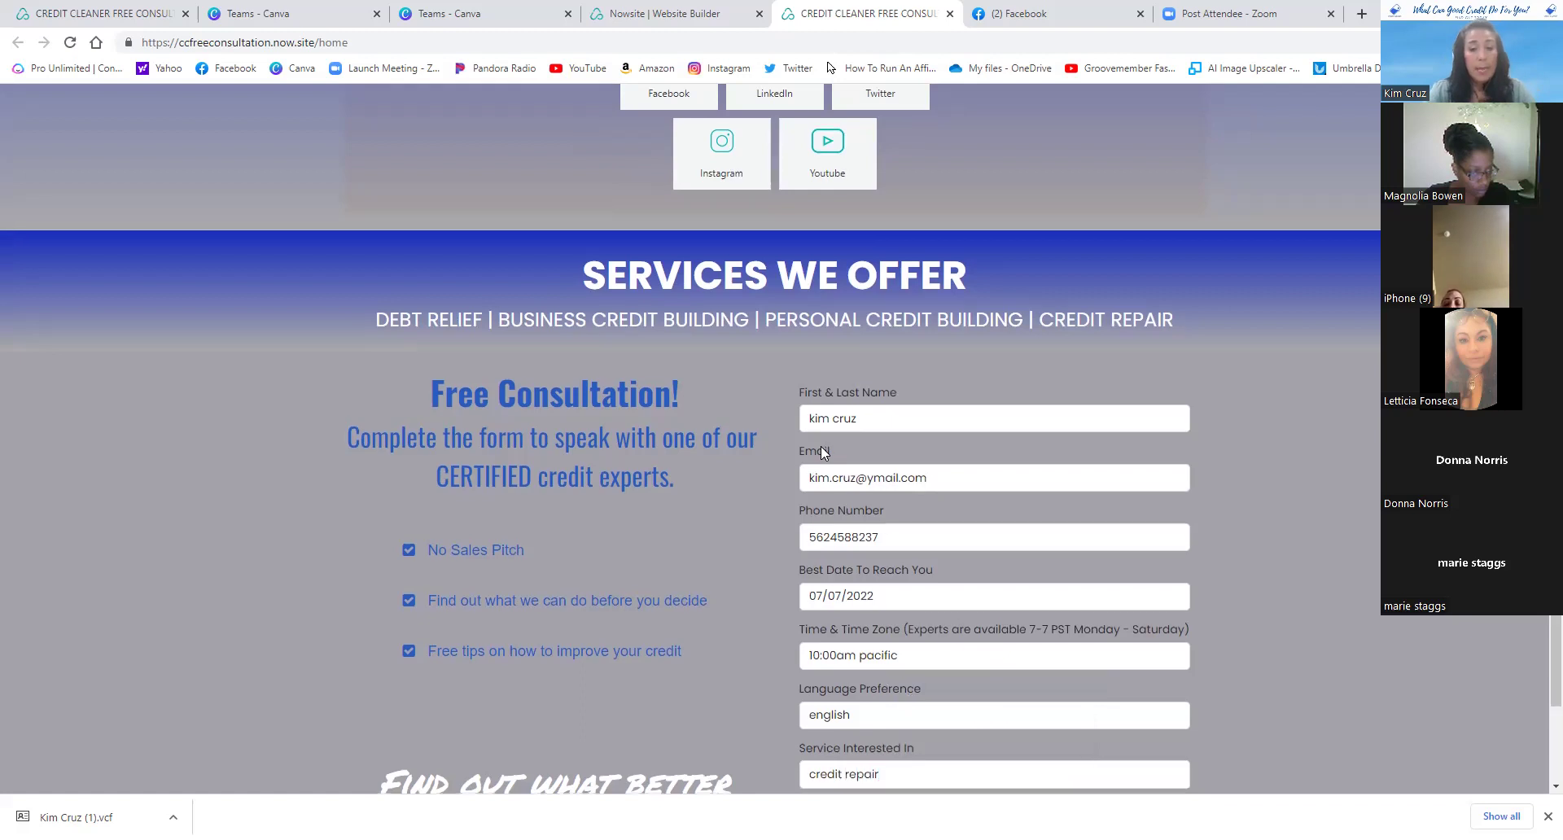
# - Enter 'myself' as the referrer and submit the consultation signup form
pyautogui.scroll(-2, 822, 452)
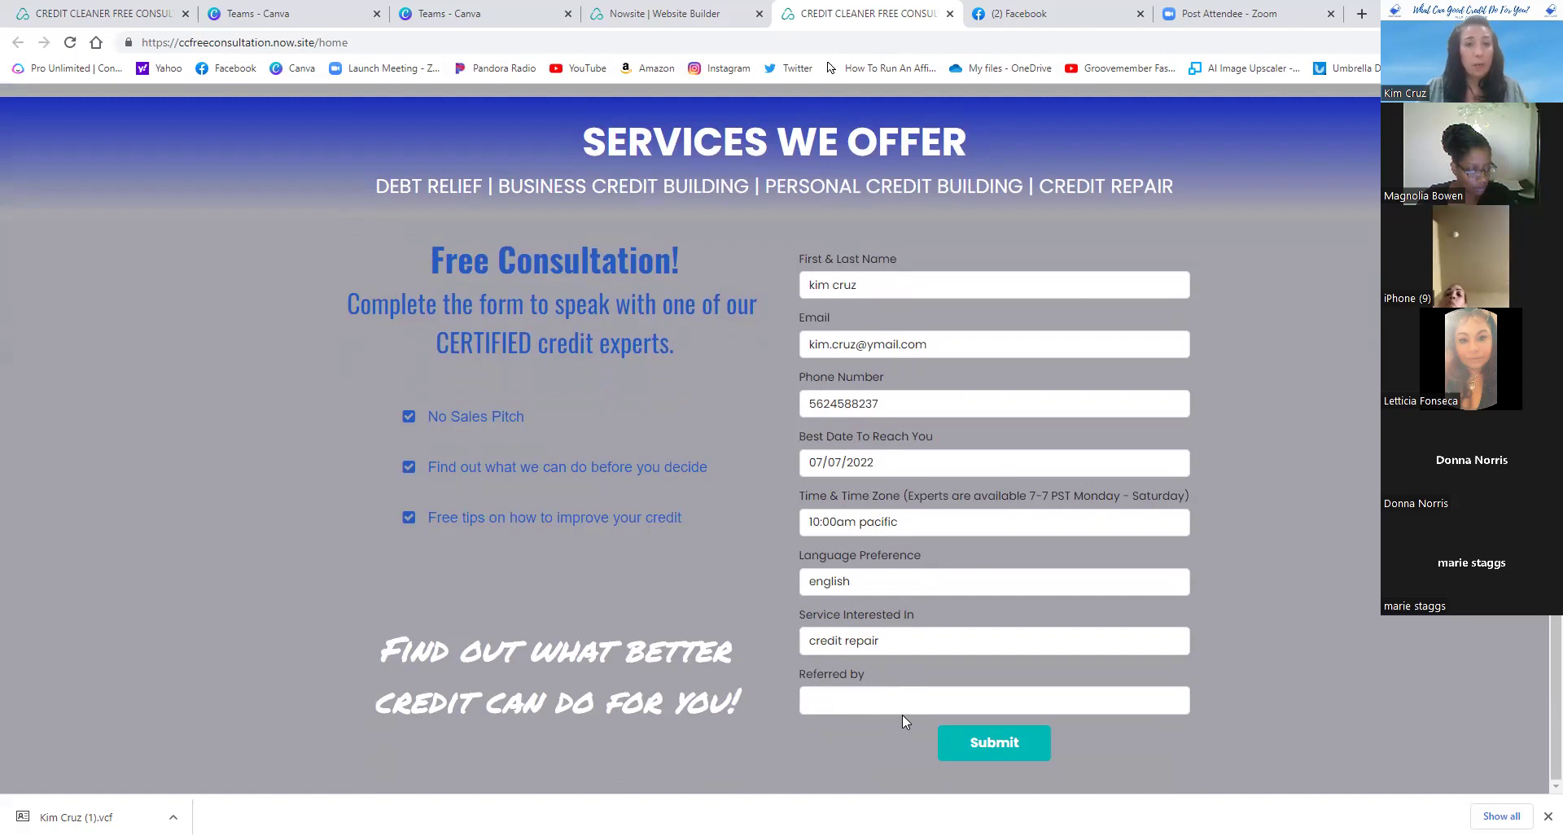
pyautogui.click(875, 708)
pyautogui.write('myself')
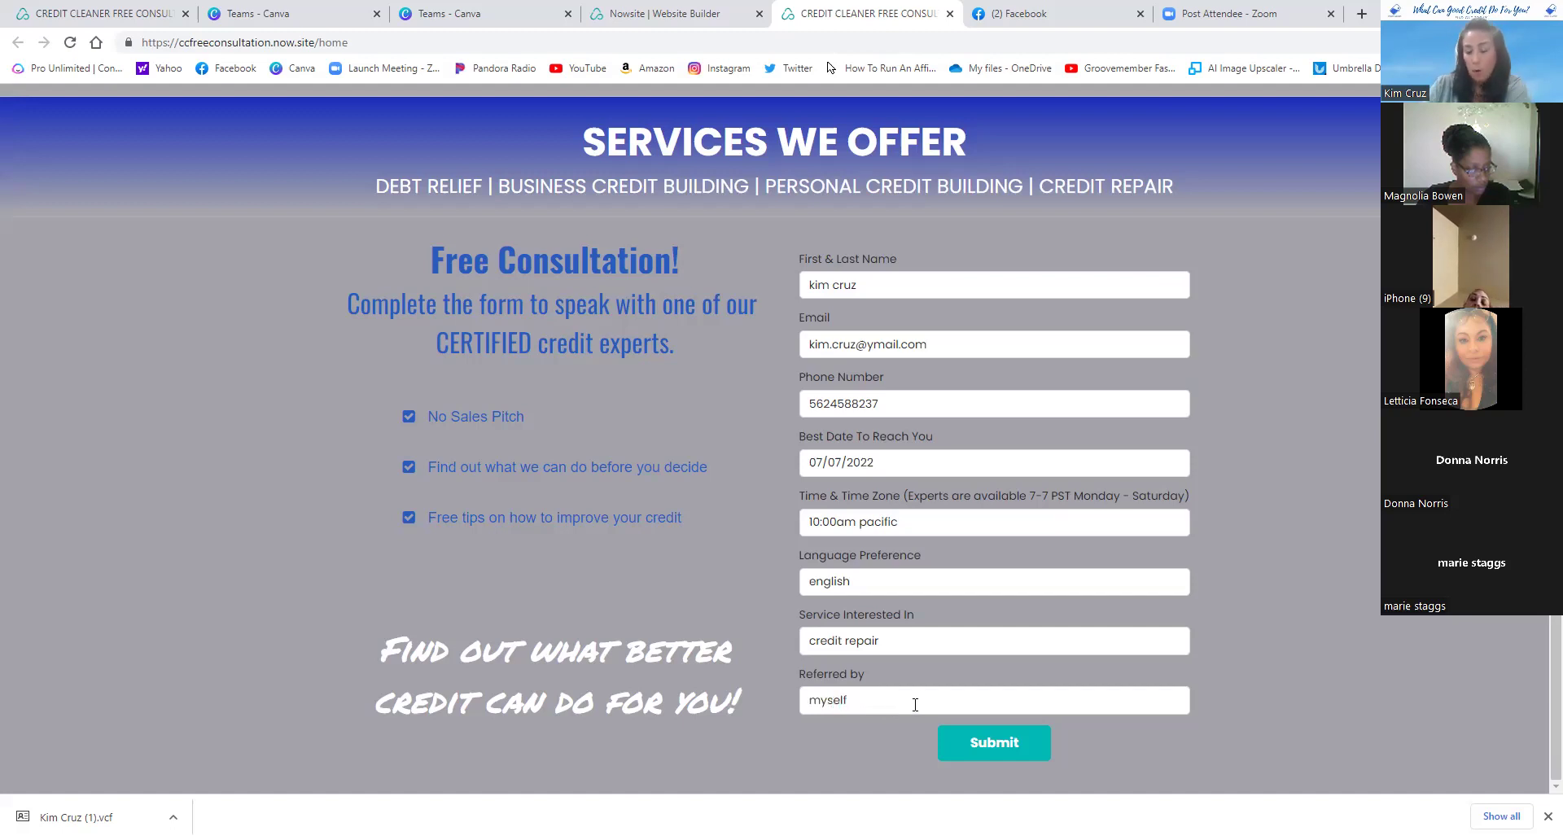
pyautogui.click(1021, 749)
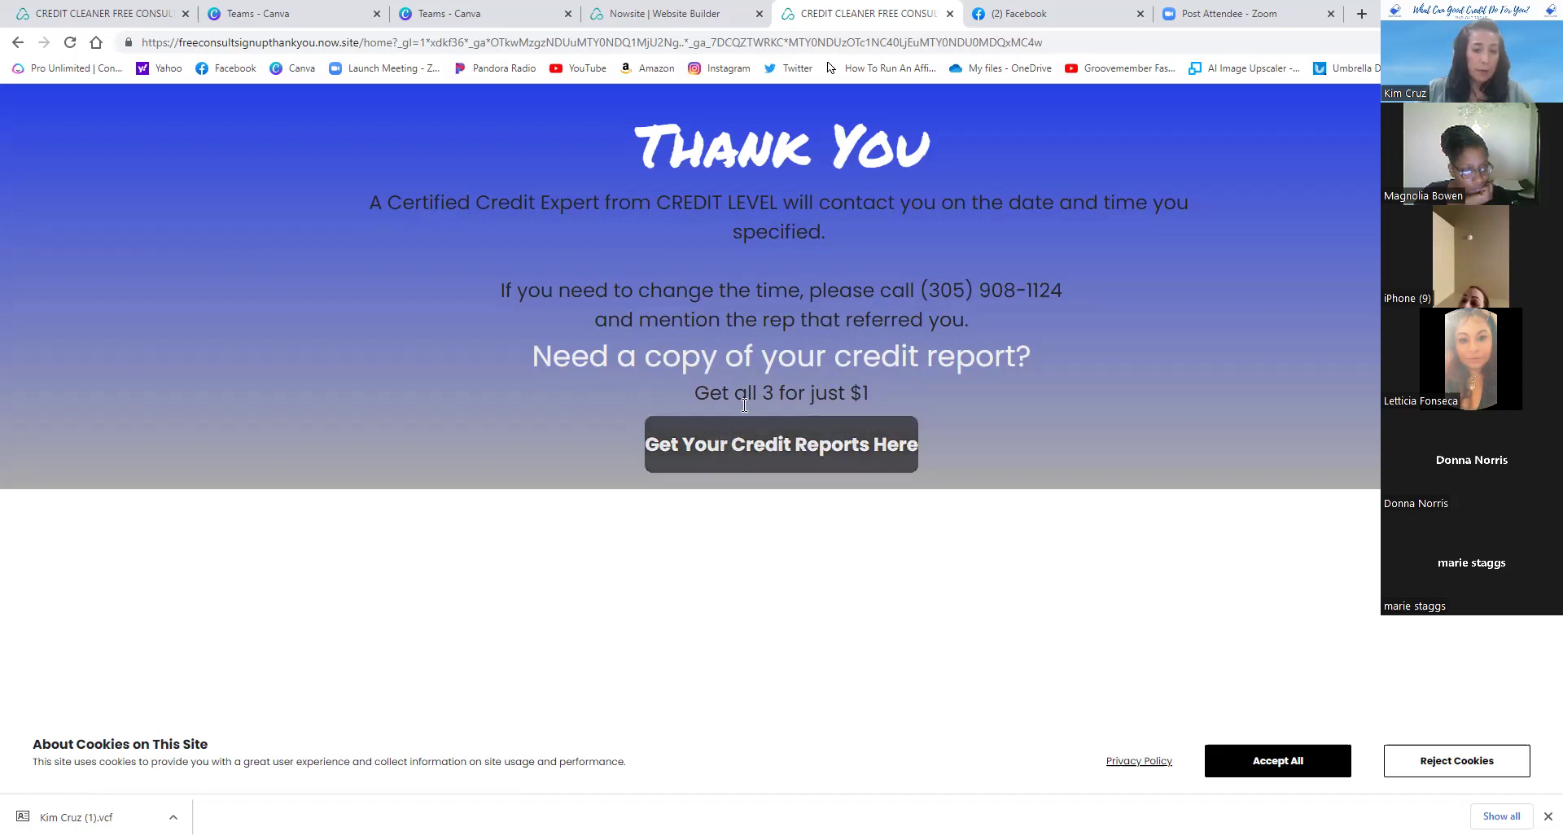
# - Open the 'Get Your Credit Reports Here' offer from the Thank You page
pyautogui.click(798, 450)
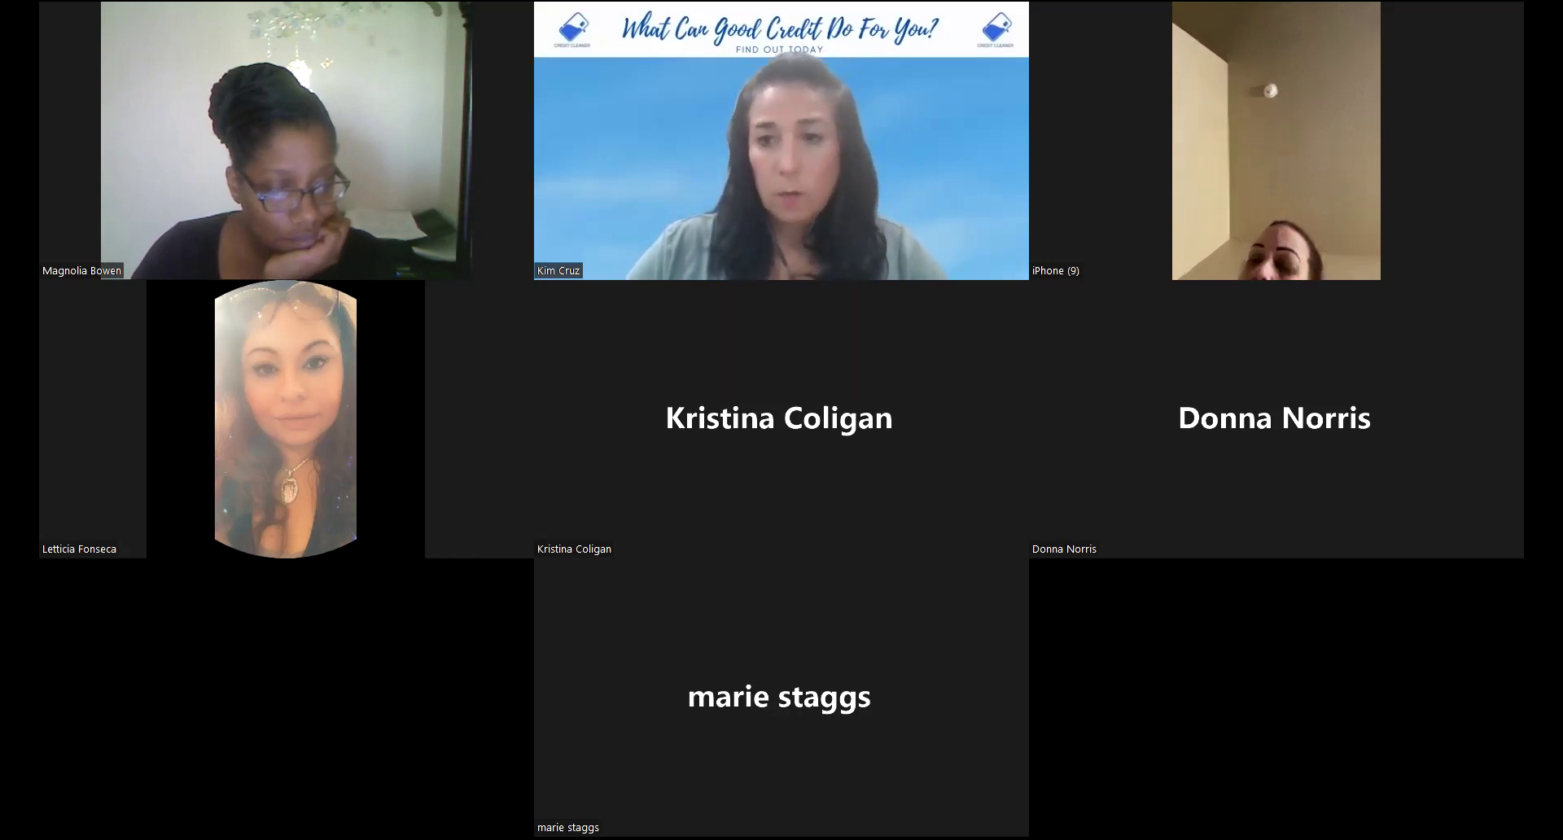
# - Read the first New Direct Customer Signup email, then open the other signup email
pyautogui.scroll(-3, 843, 541)
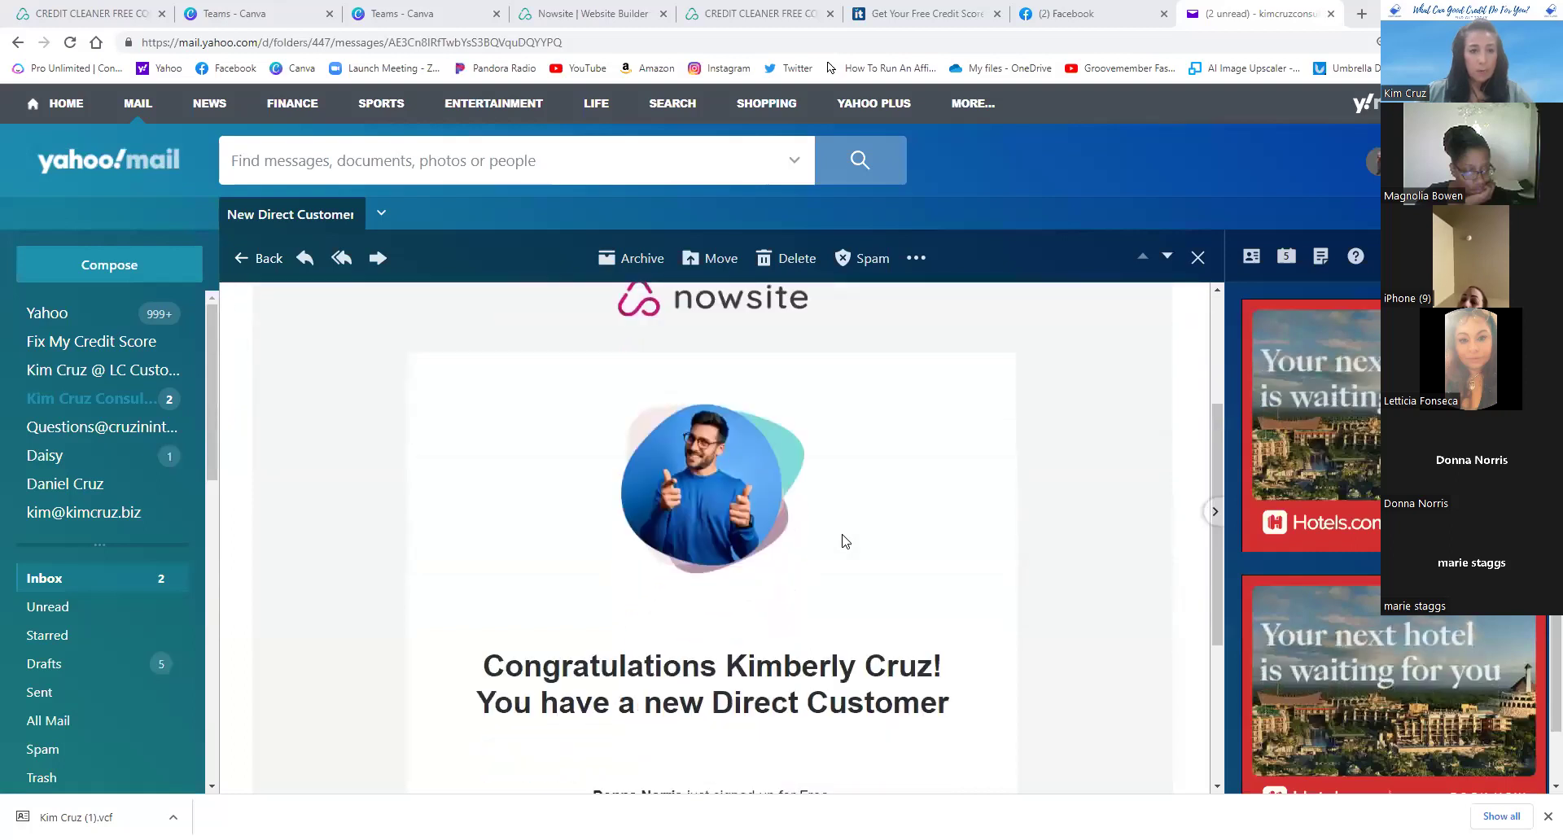
pyautogui.scroll(-1, 842, 542)
pyautogui.scroll(-1, 663, 570)
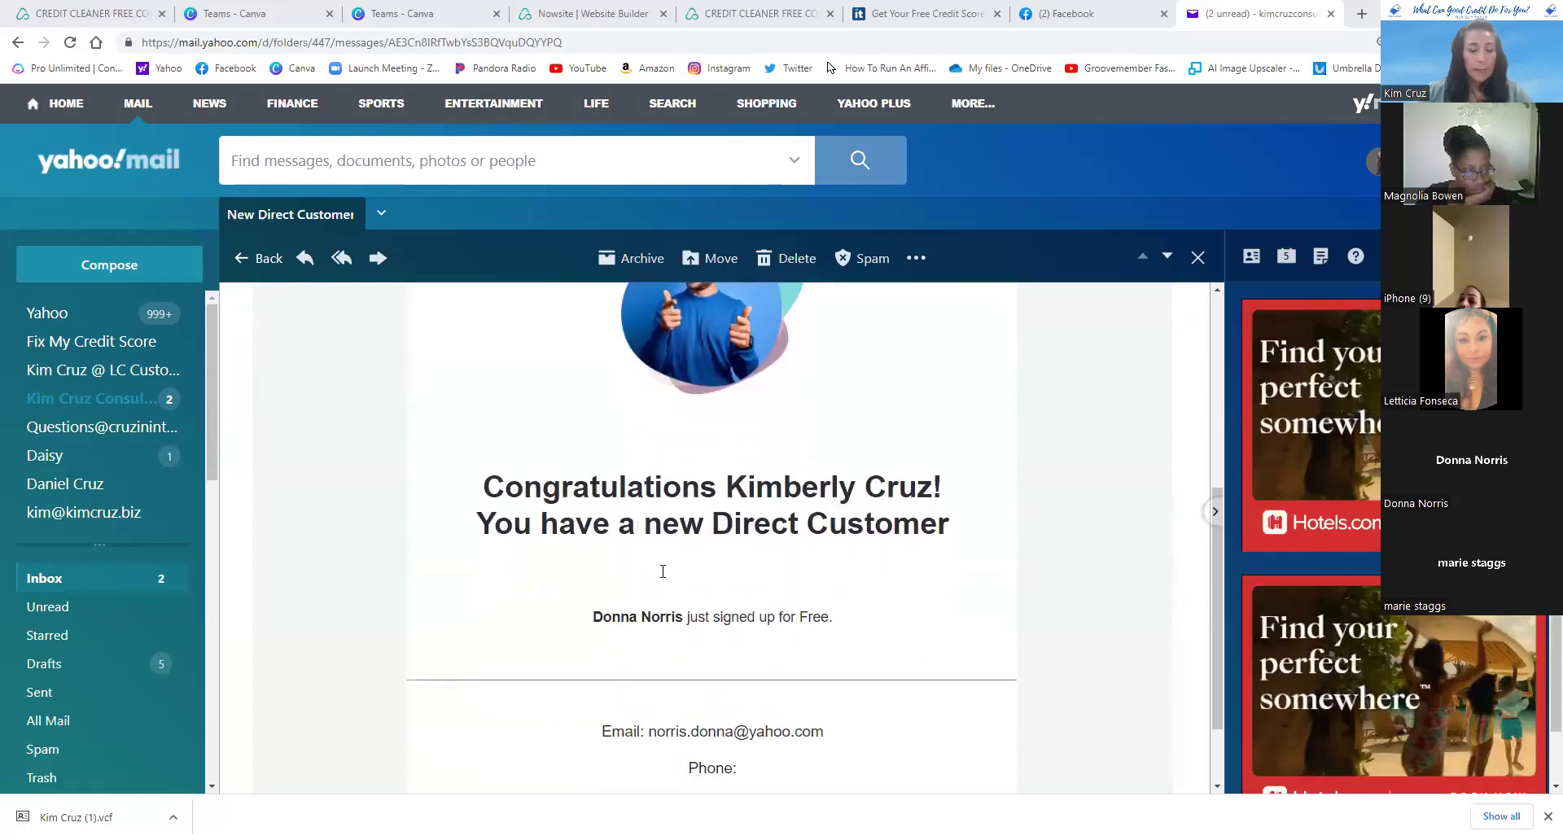
pyautogui.scroll(-1, 692, 566)
pyautogui.scroll(-1, 682, 522)
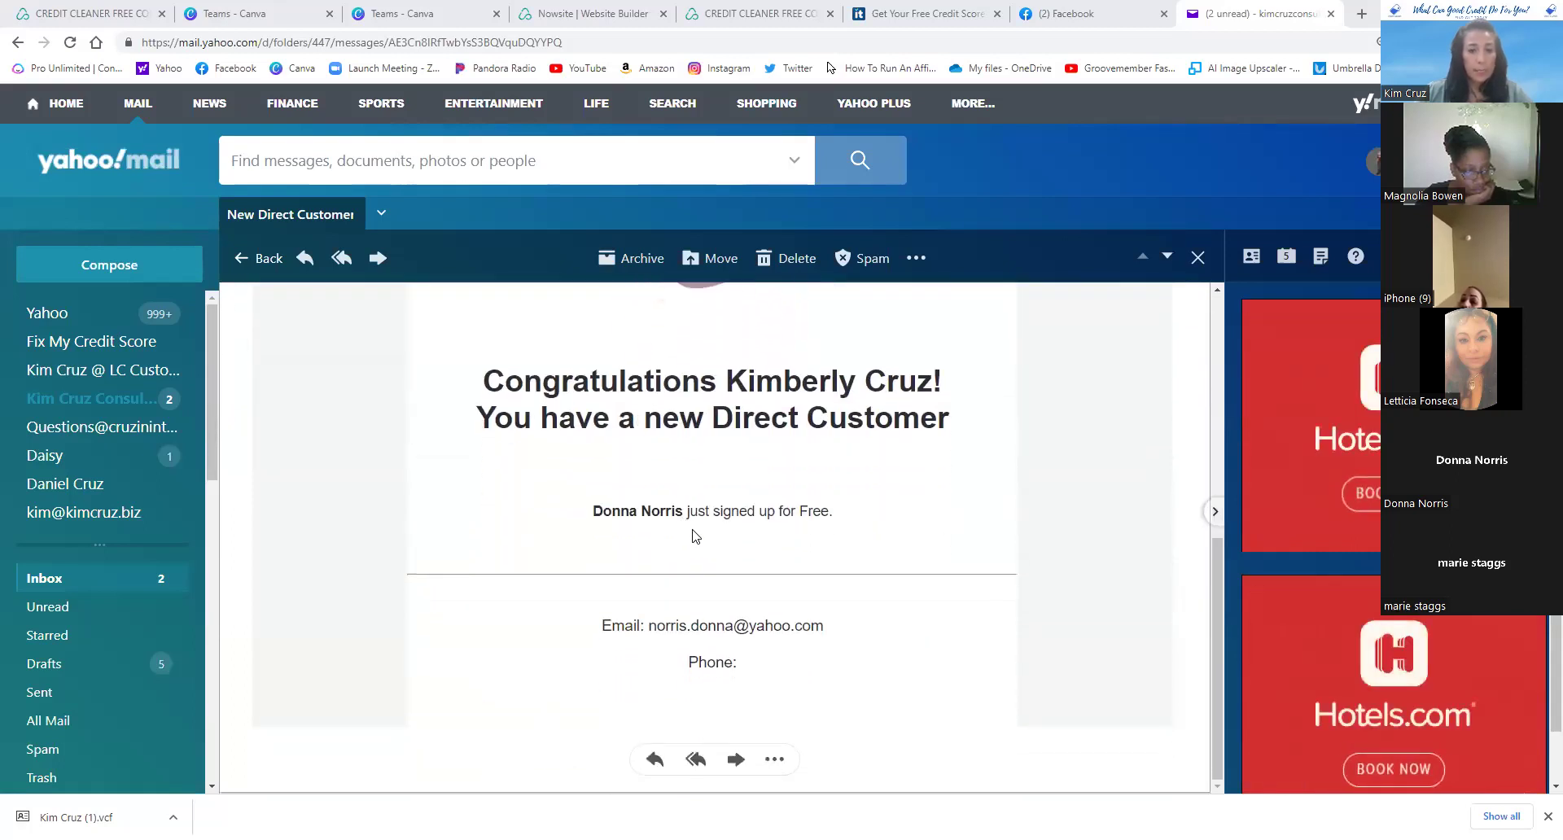
pyautogui.scroll(1, 823, 583)
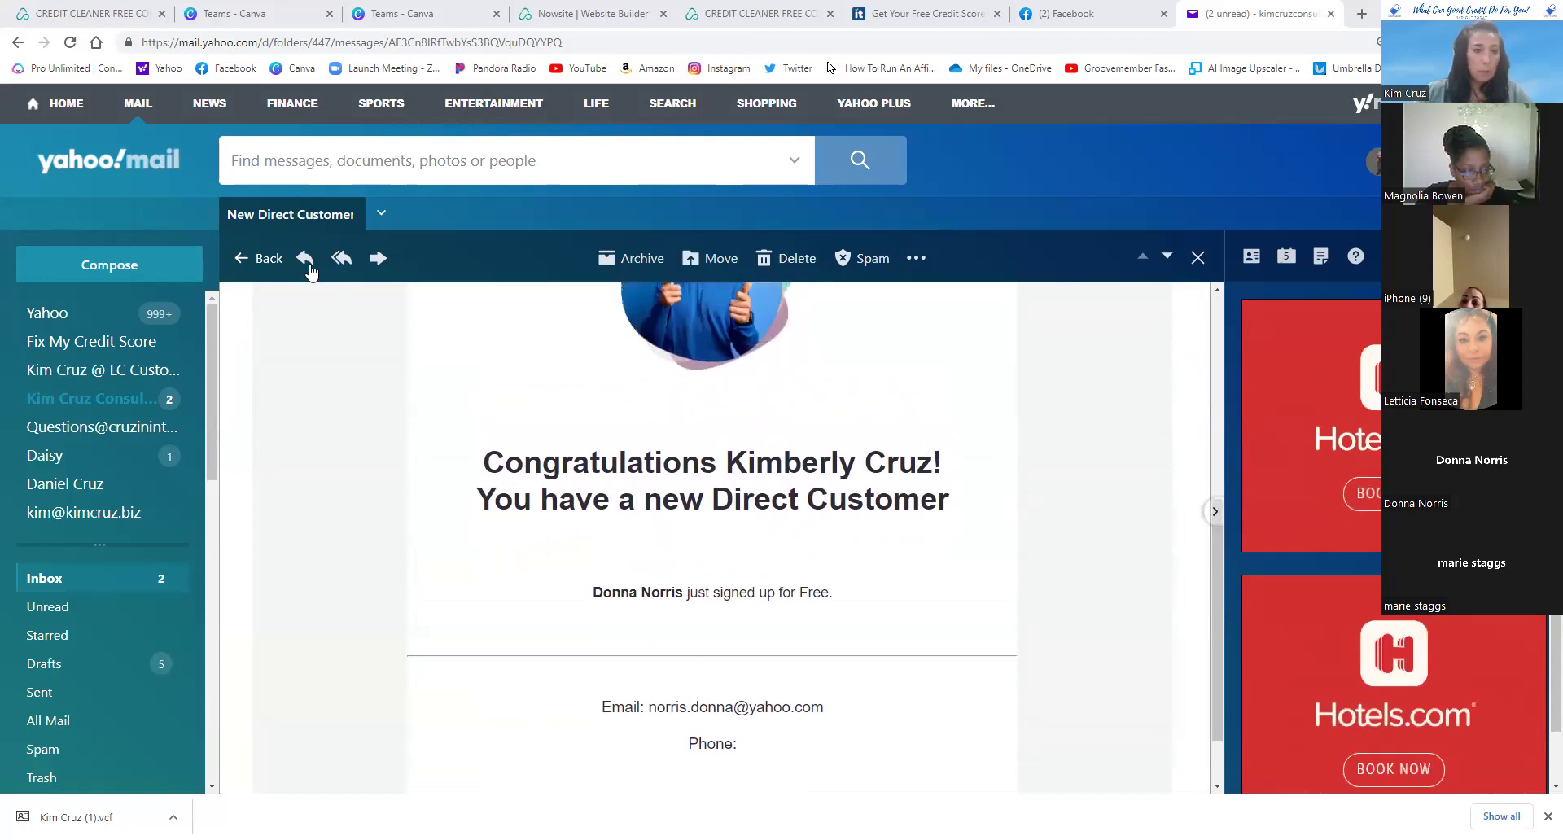
pyautogui.click(248, 259)
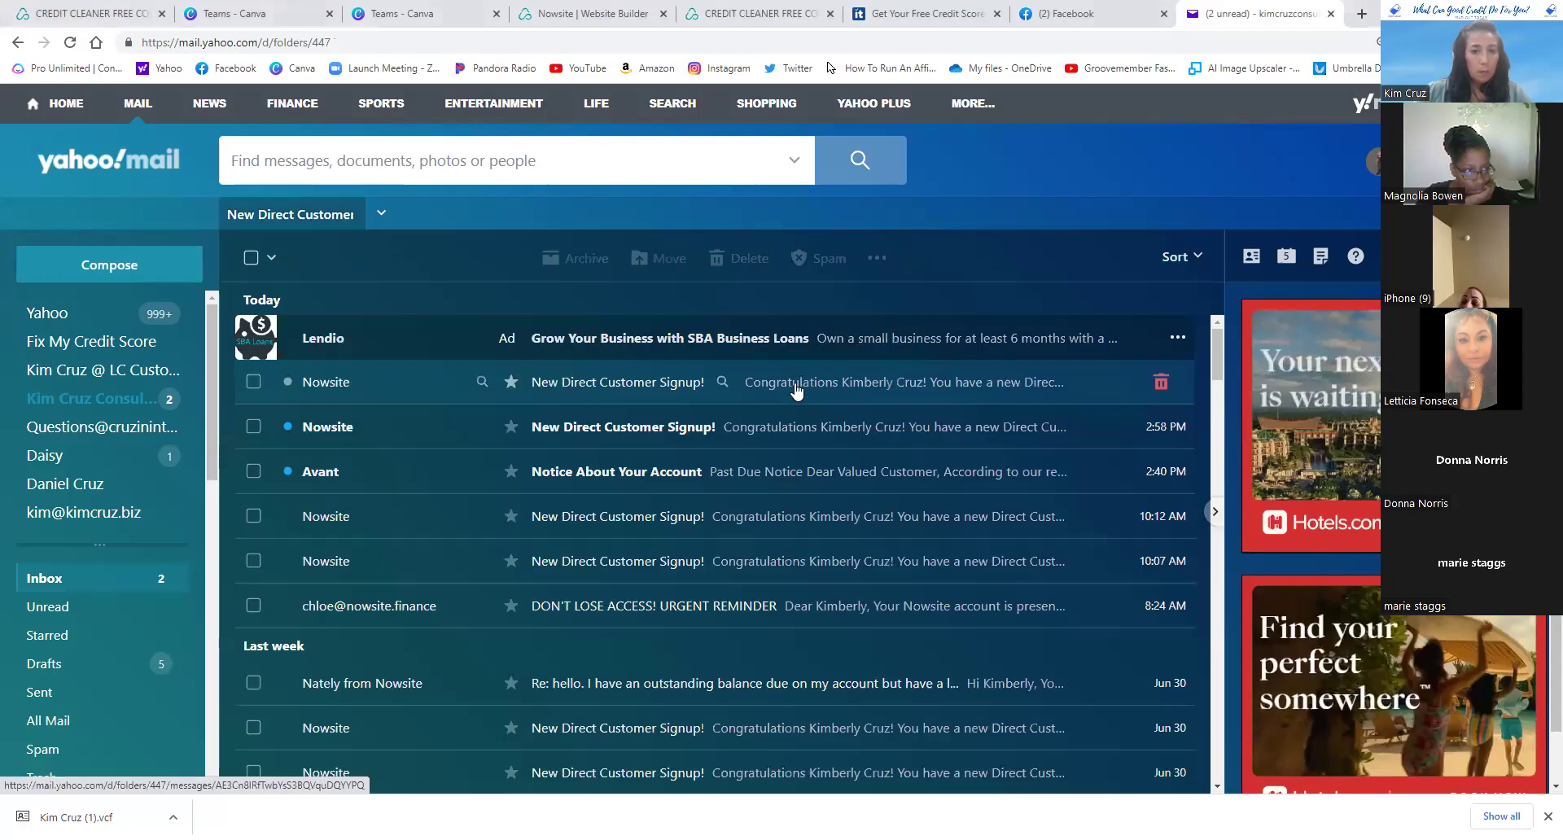
pyautogui.click(744, 542)
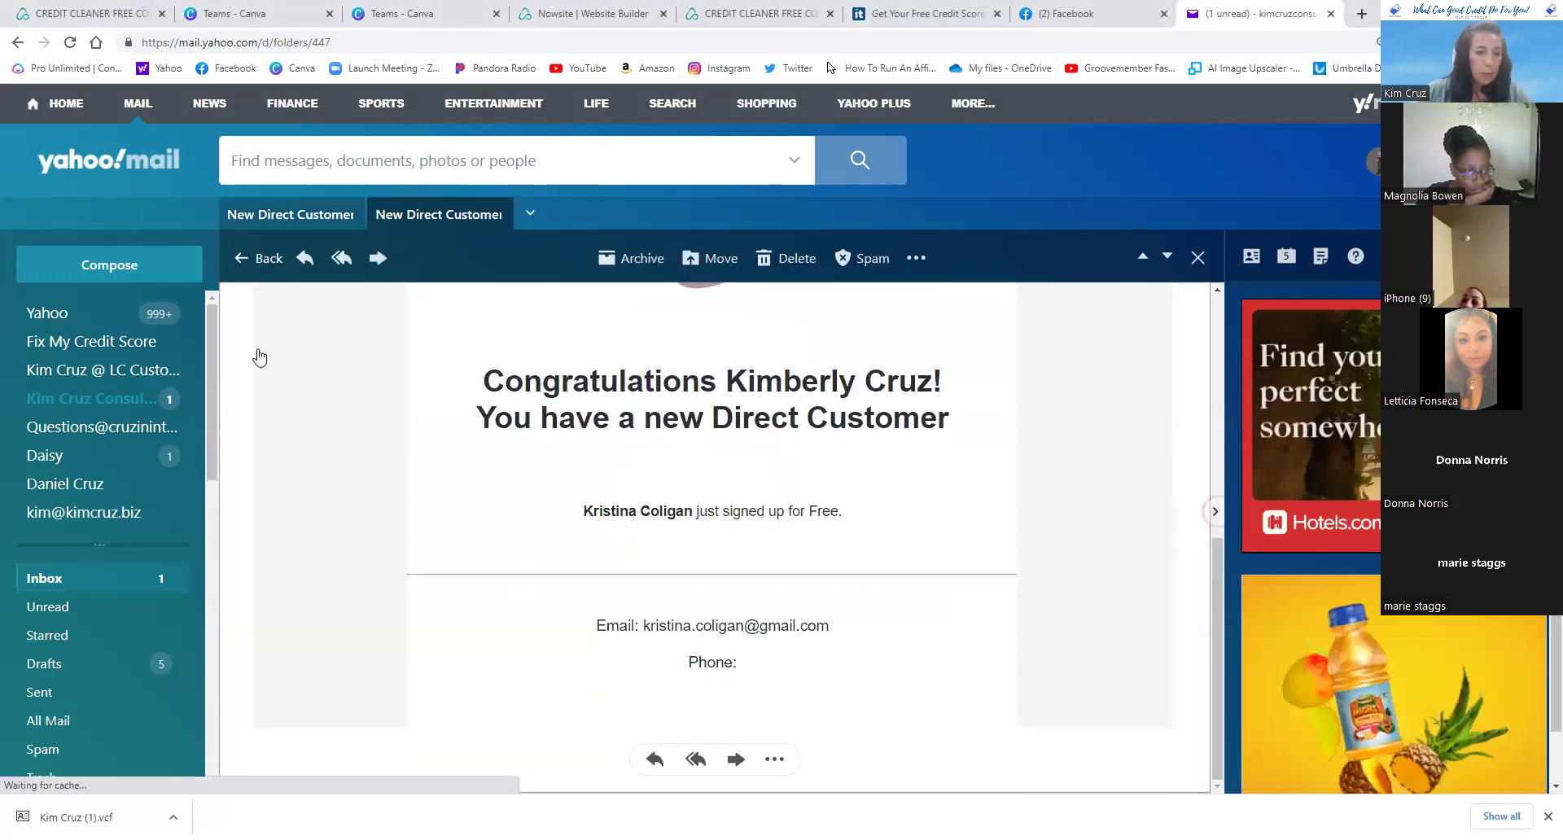
# - Delete the Avant past-due notice and open the Fix My Credit Score mailbox
pyautogui.press('Escape')
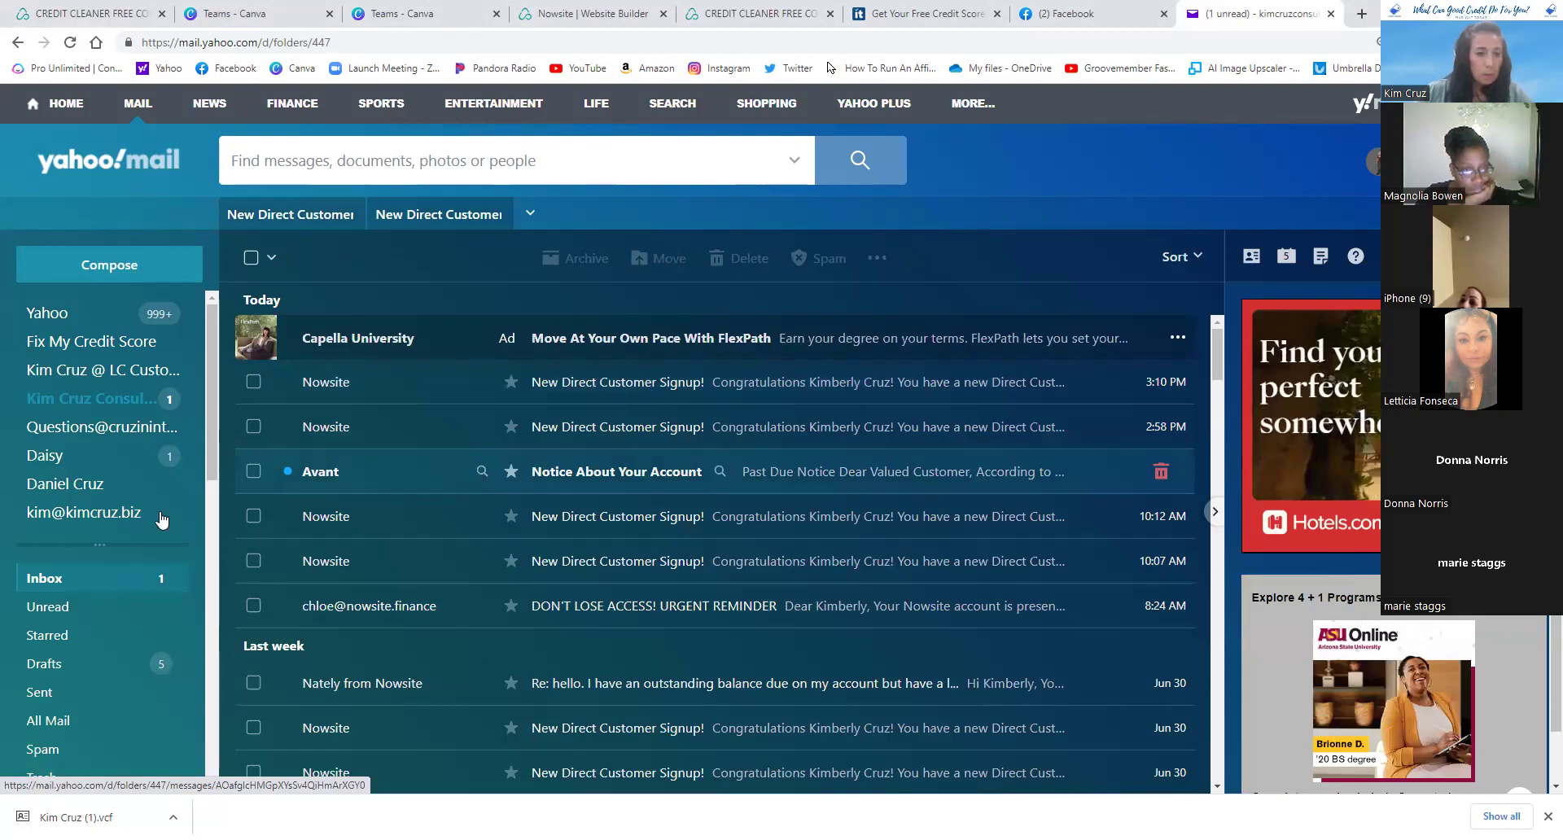
pyautogui.press('Delete')
pyautogui.click(111, 345)
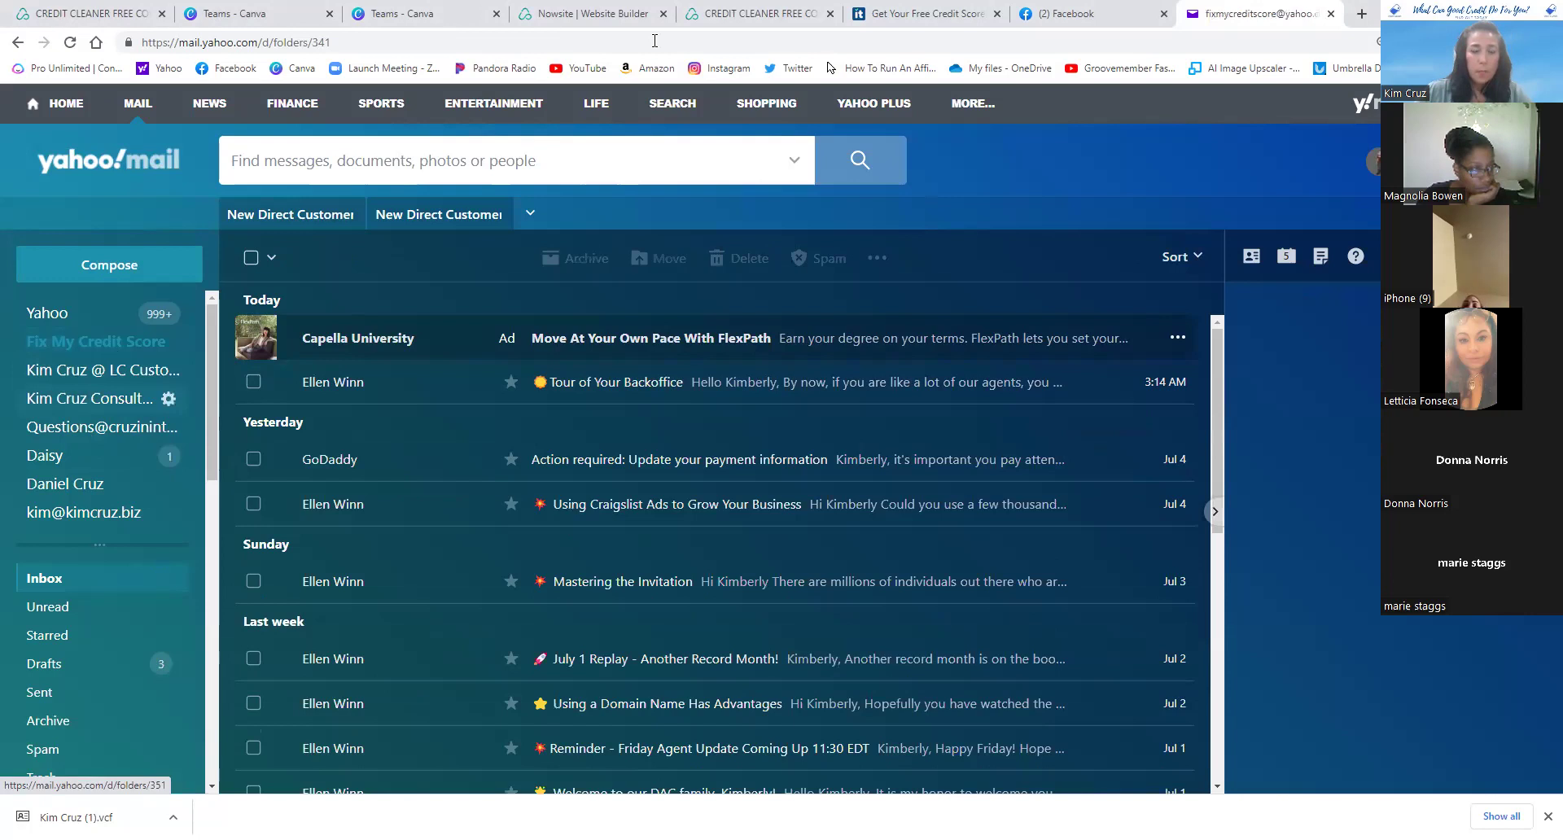
pyautogui.click(614, 15)
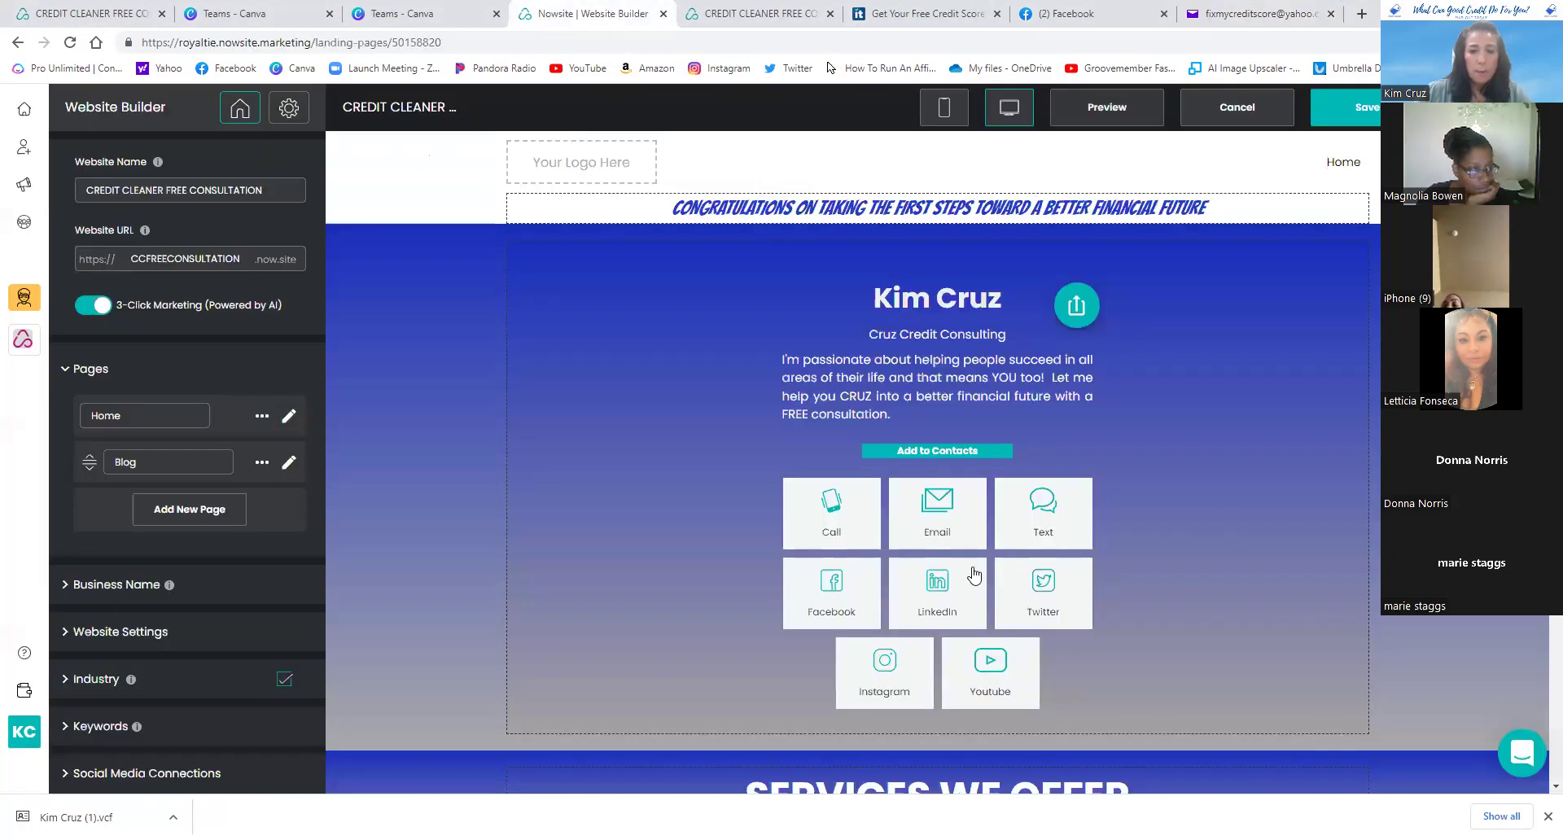
pyautogui.click(769, 14)
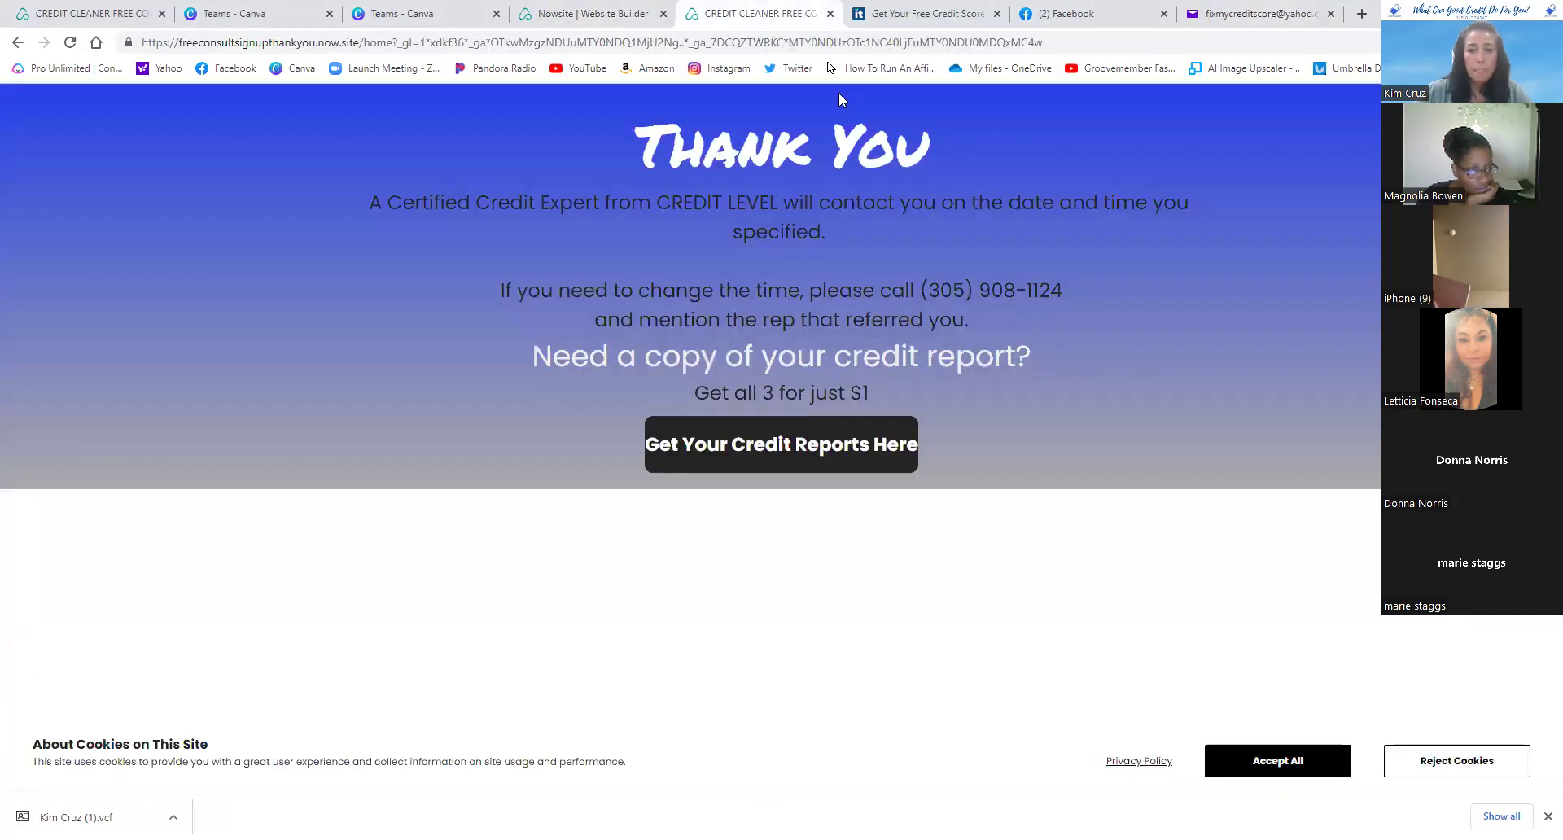
pyautogui.click(920, 474)
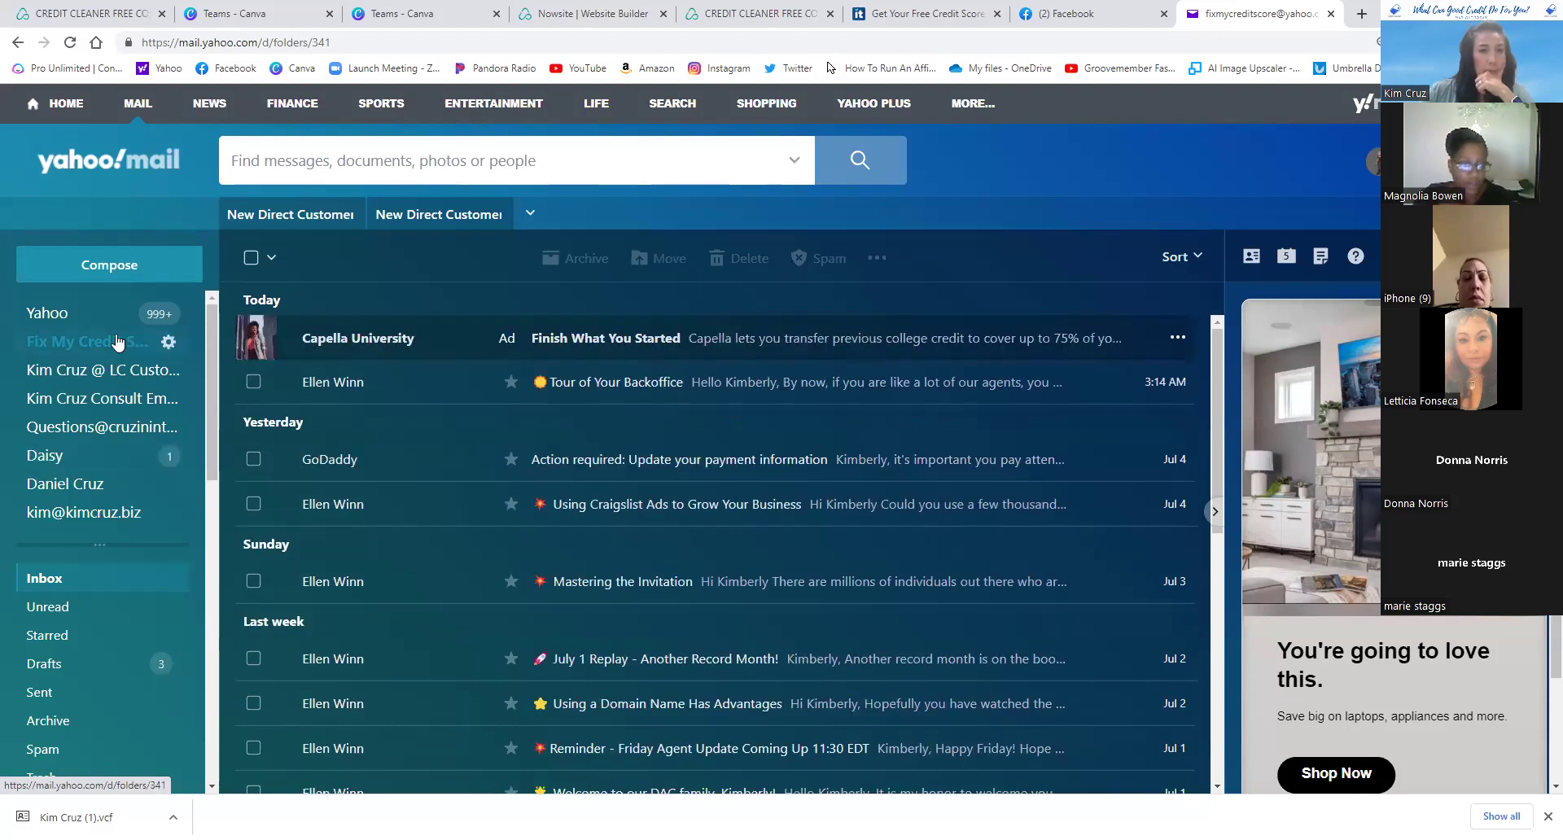
# - Switch to the consultation mailbox and show its inbox of Nowsite signup emails
pyautogui.click(85, 315)
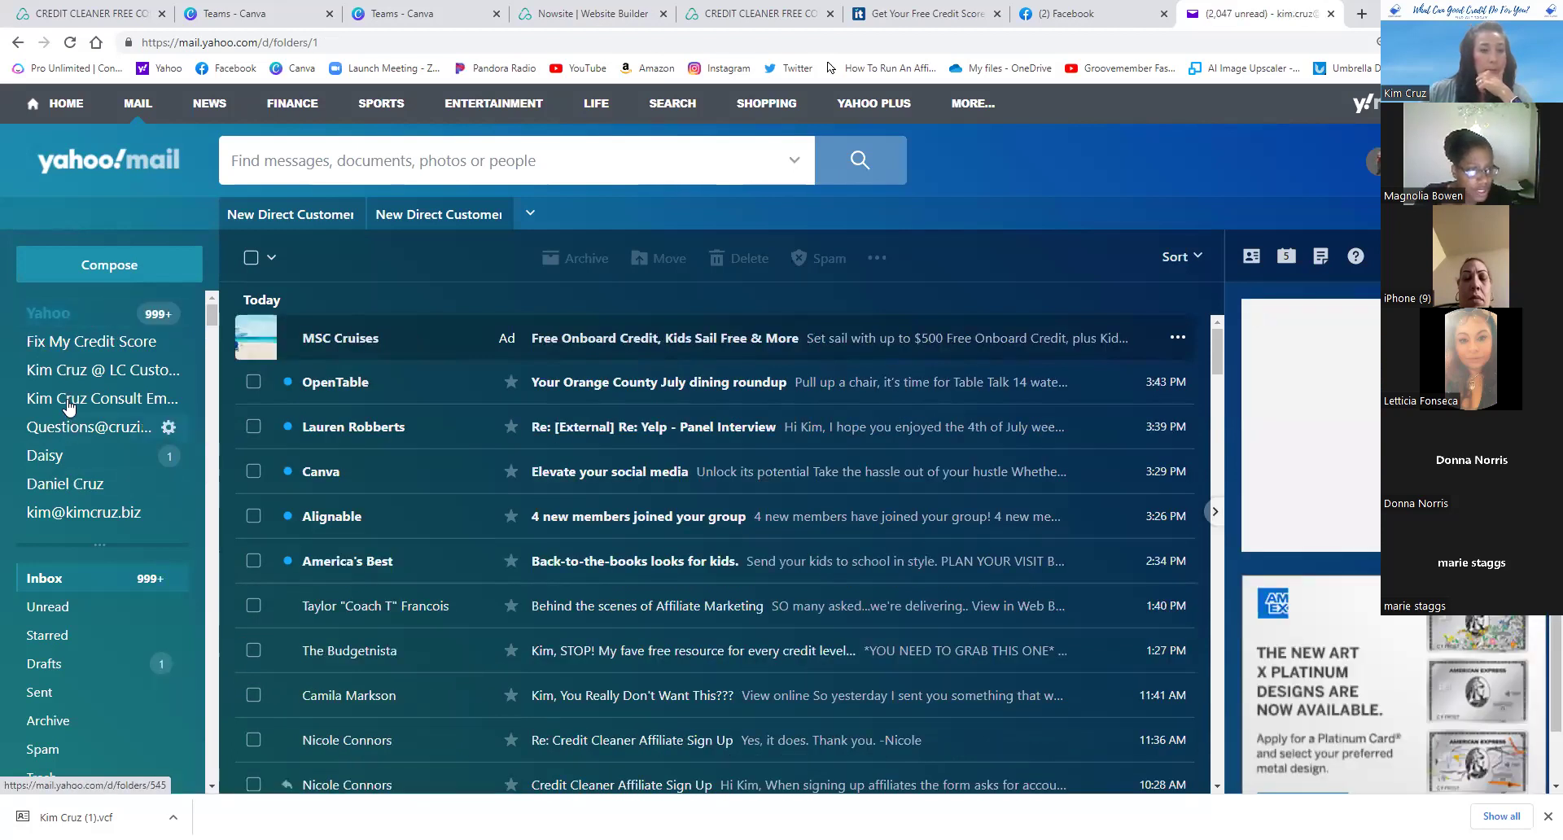
pyautogui.click(70, 350)
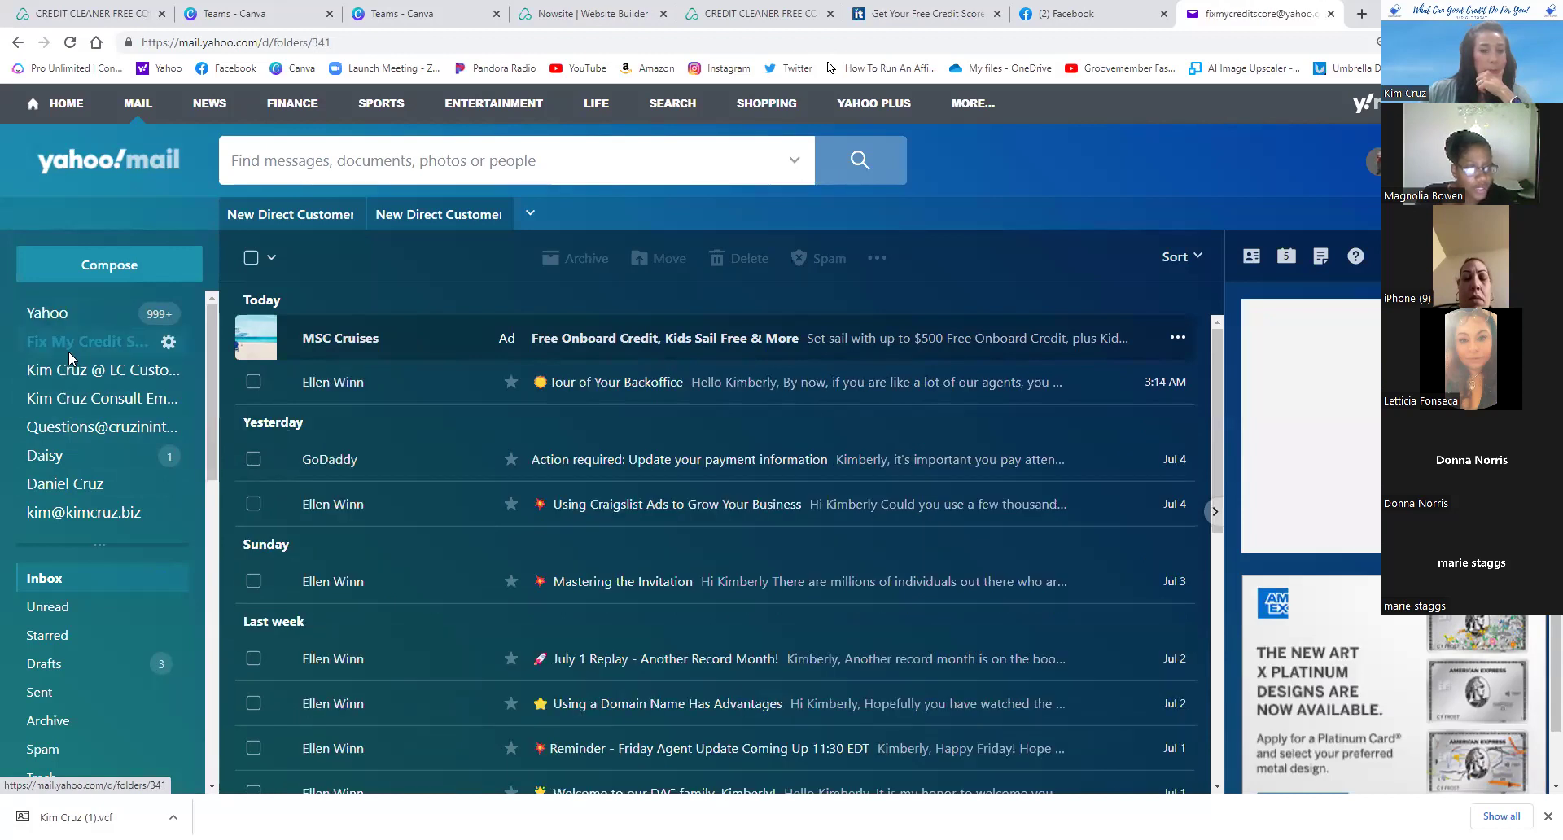
pyautogui.click(70, 399)
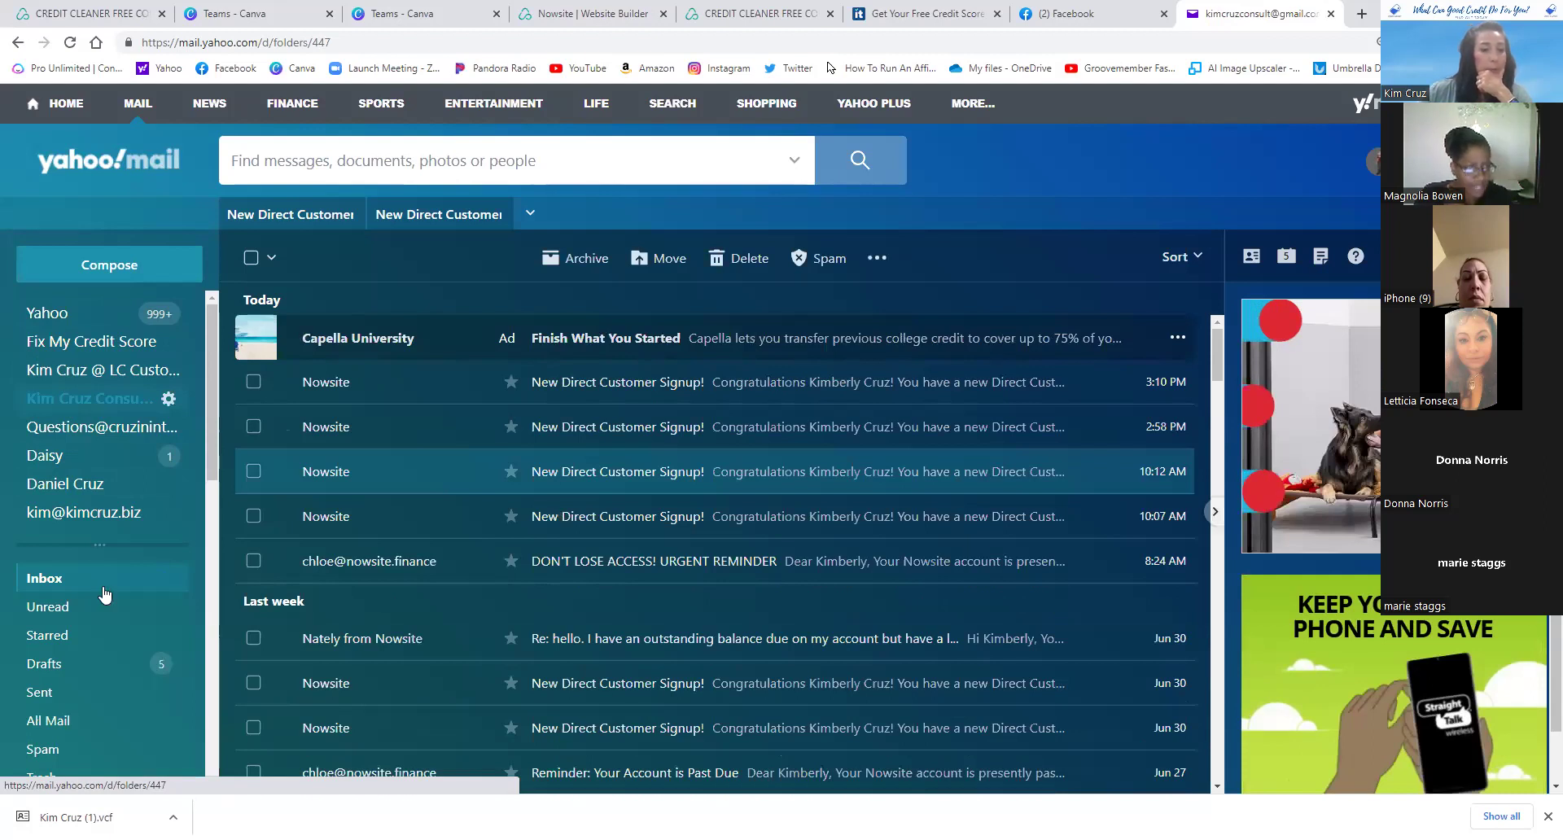
pyautogui.scroll(-1, 83, 631)
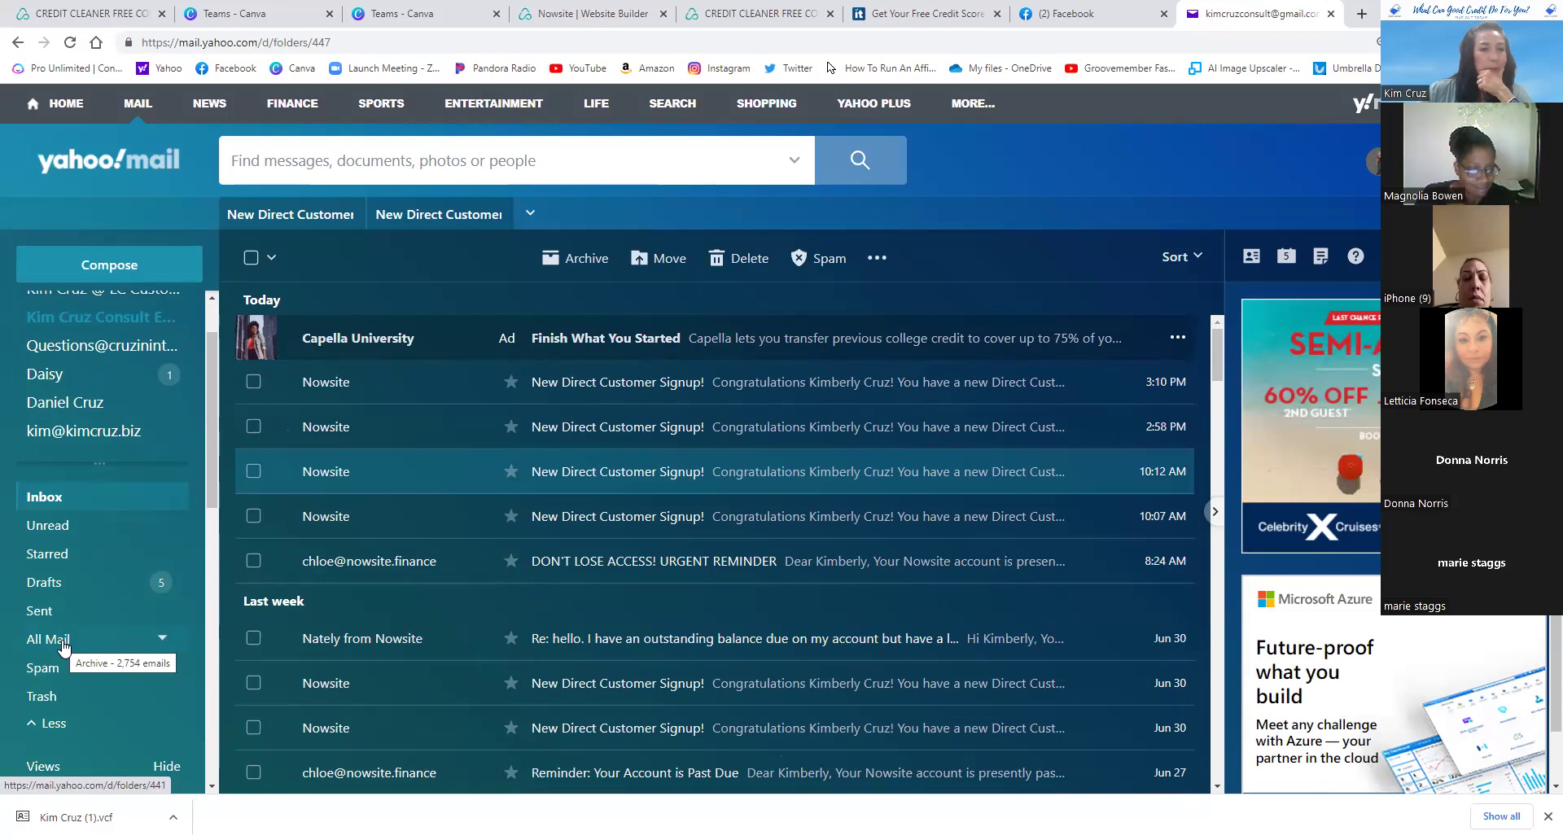
pyautogui.click(65, 647)
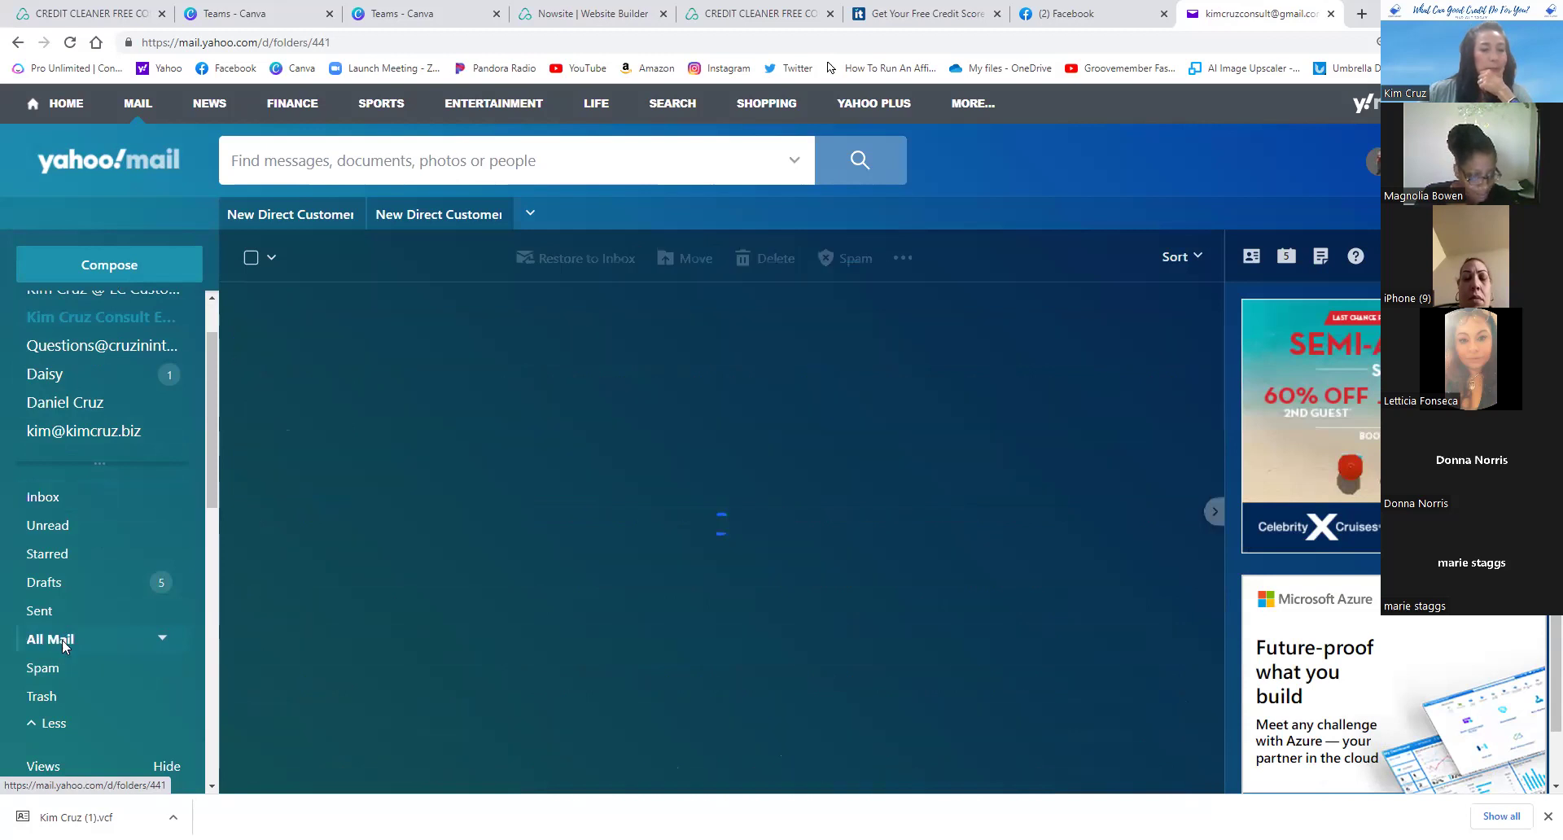
pyautogui.click(45, 497)
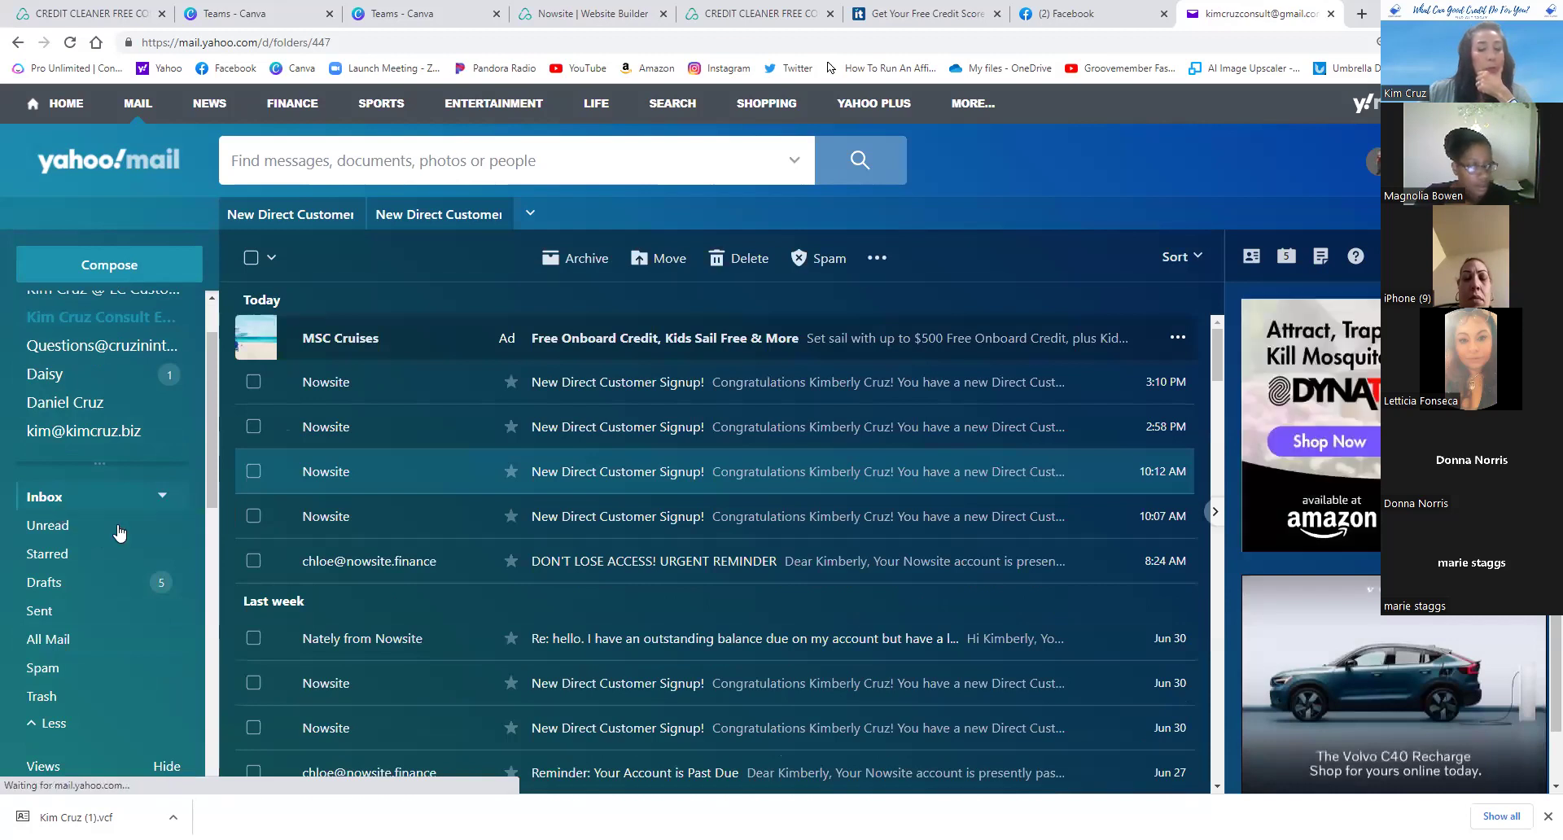
pyautogui.hotkey('alt', 's')
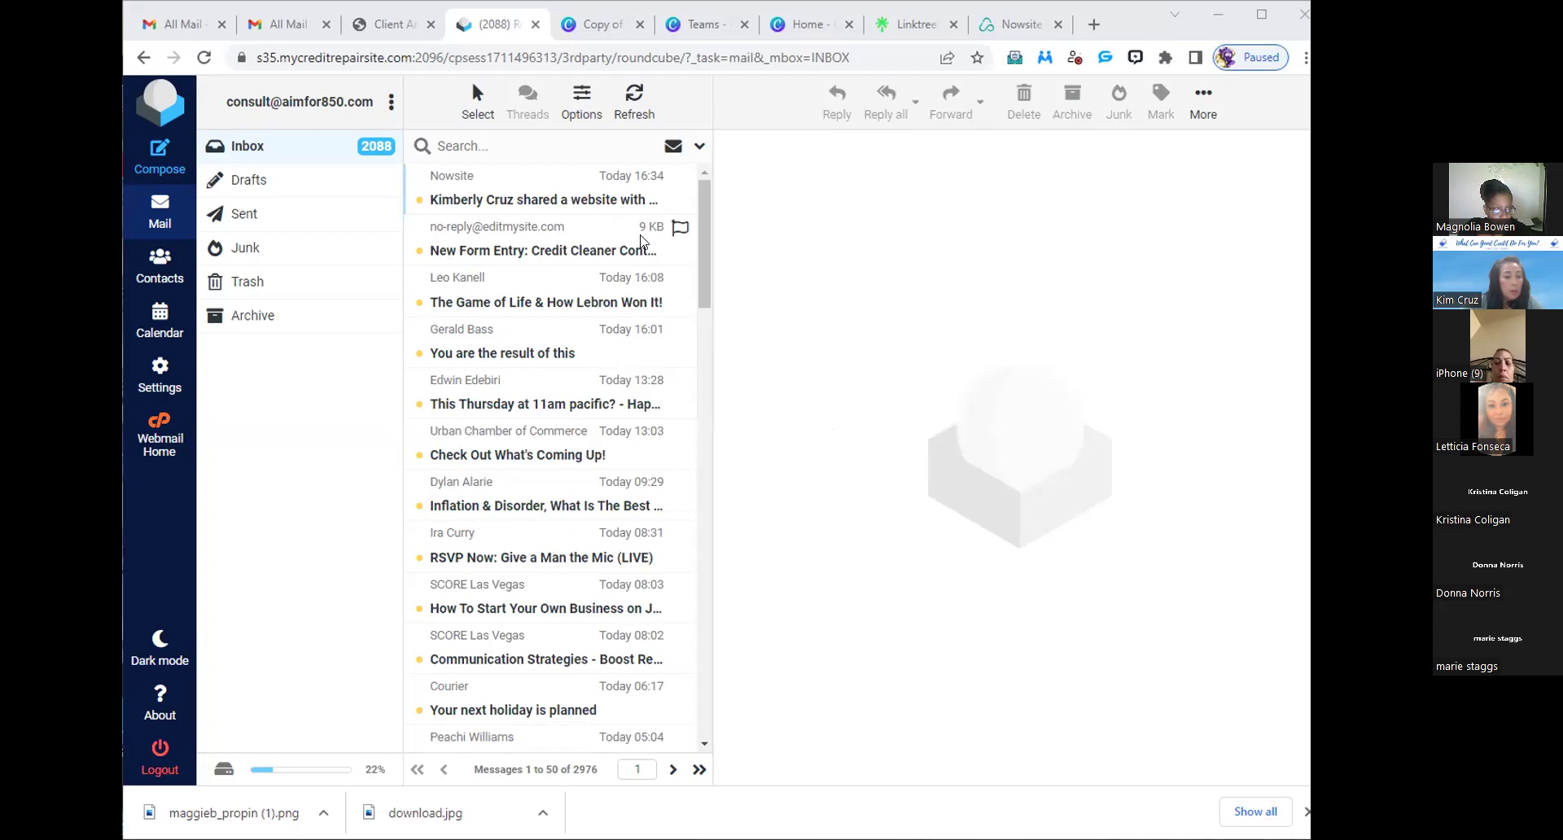
# - Read the Credit Cleaner form entry and the Nowsite website-sharing email in a widened reading pane
pyautogui.click(514, 248)
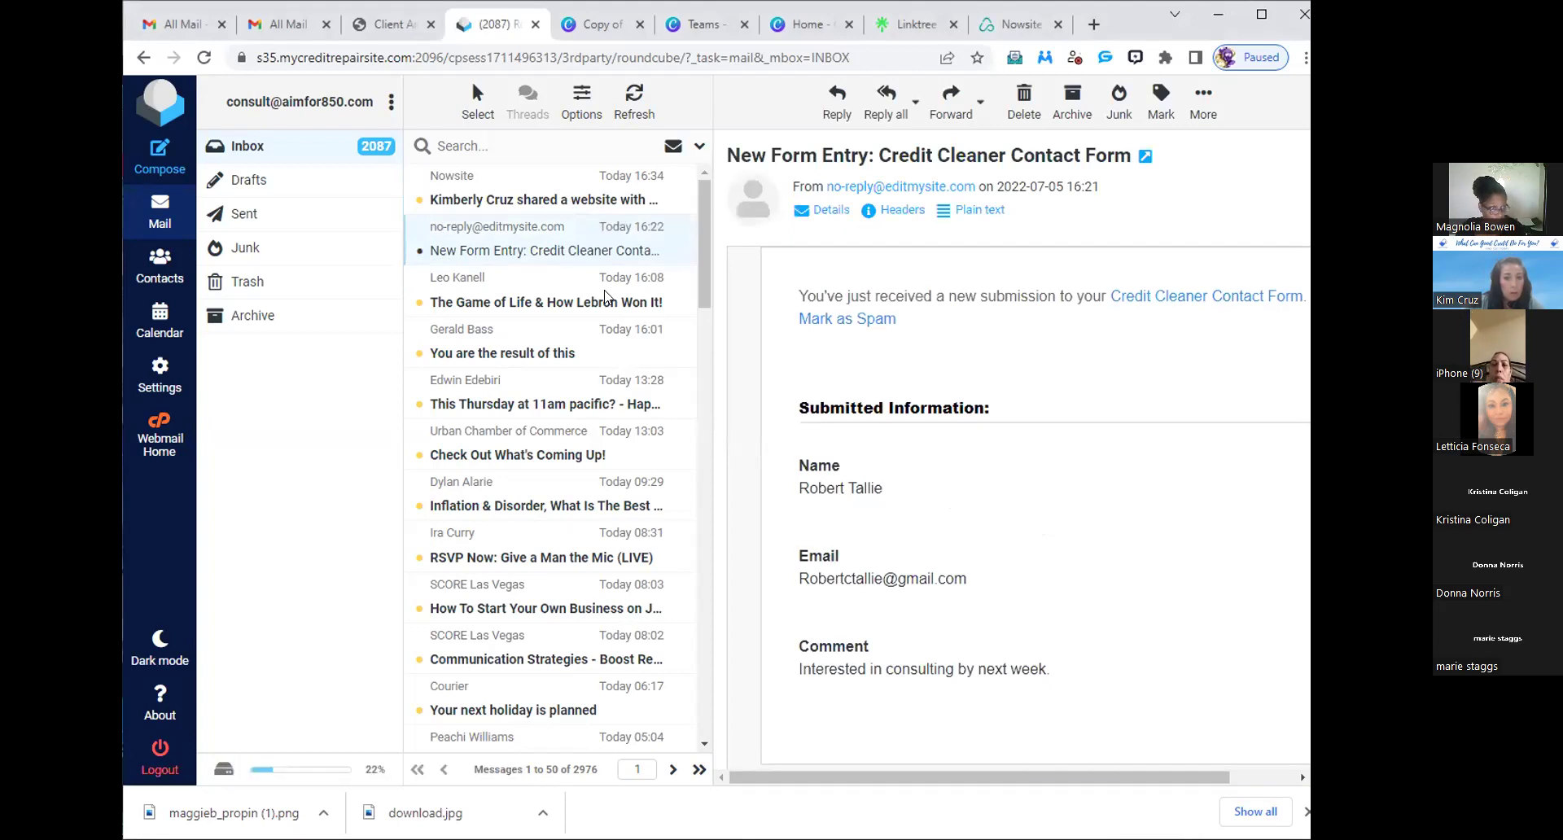
pyautogui.click(595, 176)
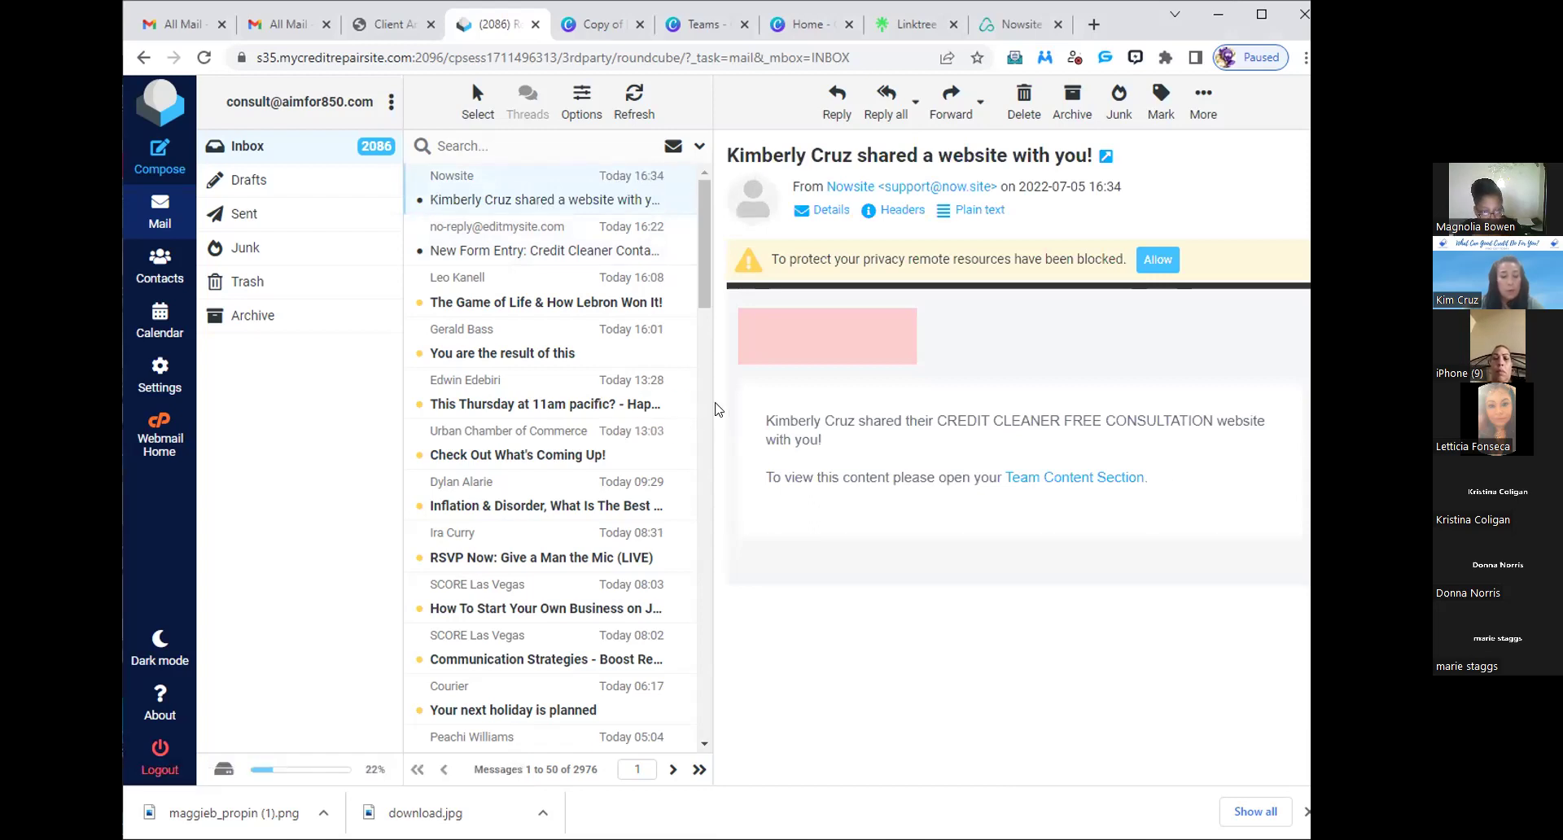
pyautogui.moveTo(708, 402); pyautogui.dragTo(644, 400)
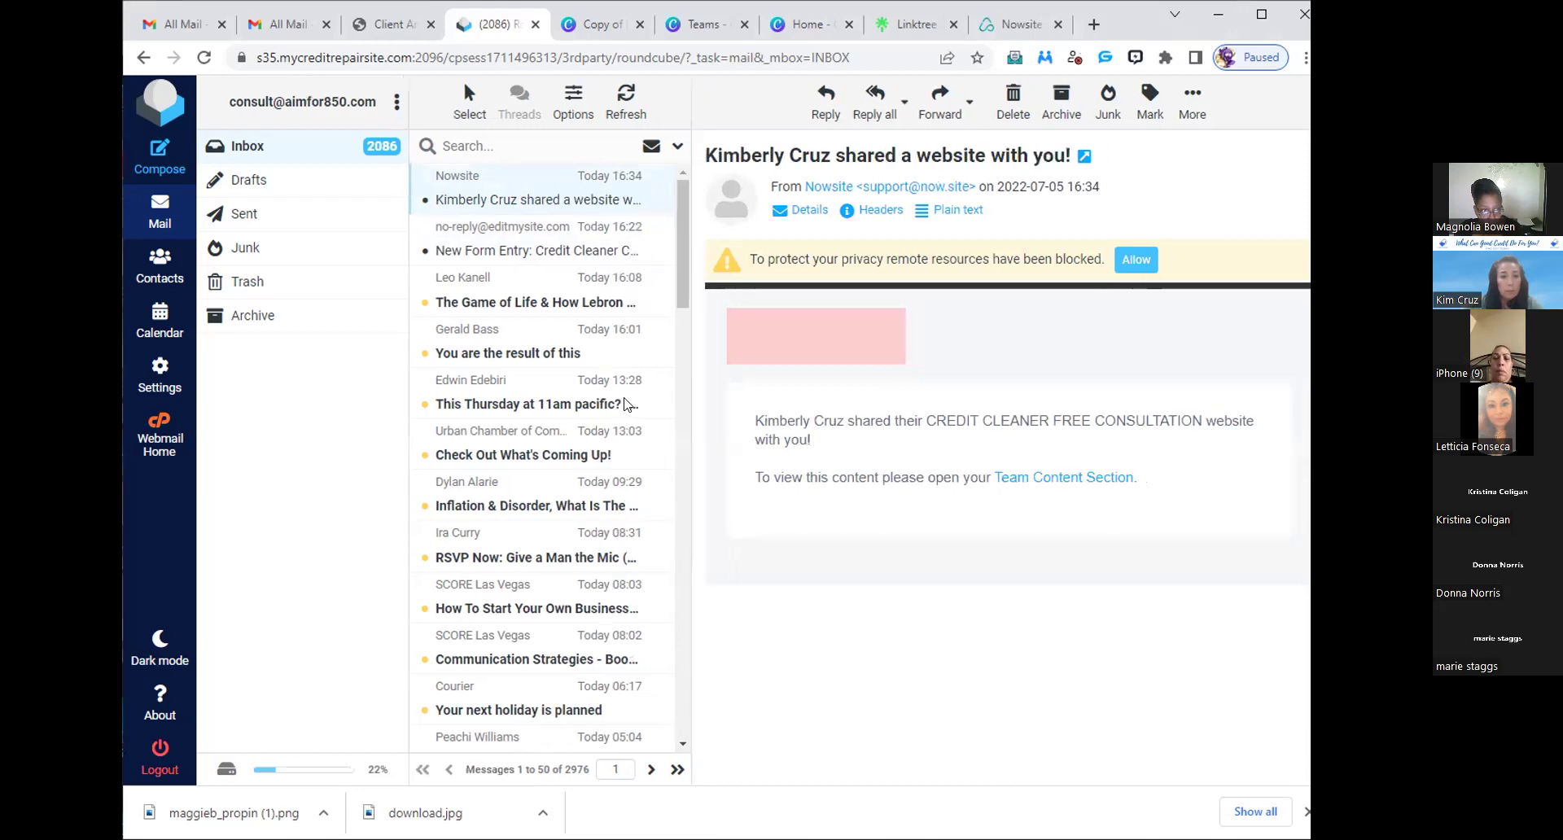
pyautogui.click(537, 248)
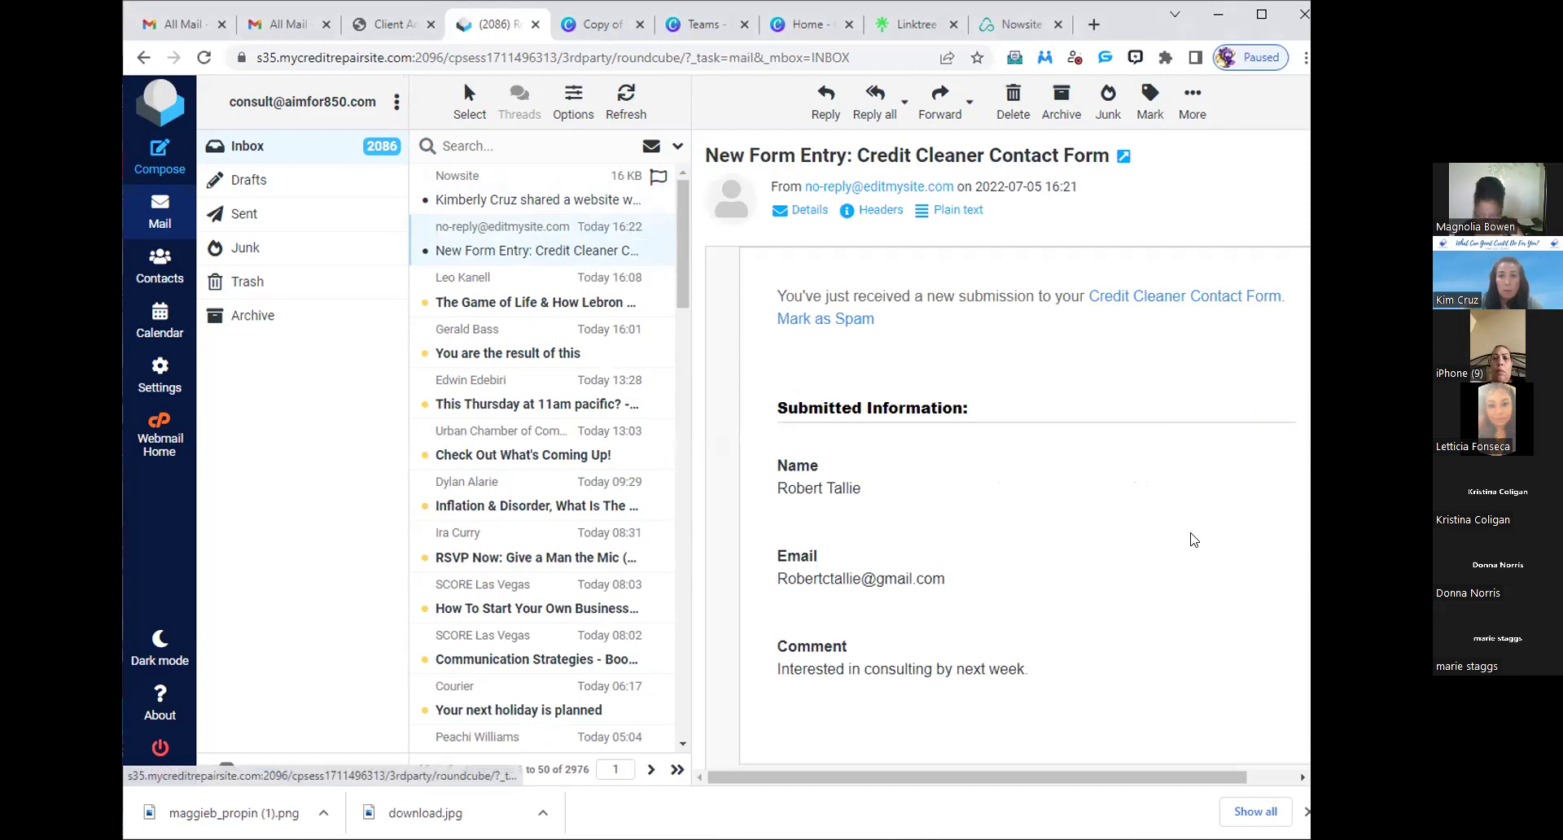
pyautogui.press('Up')
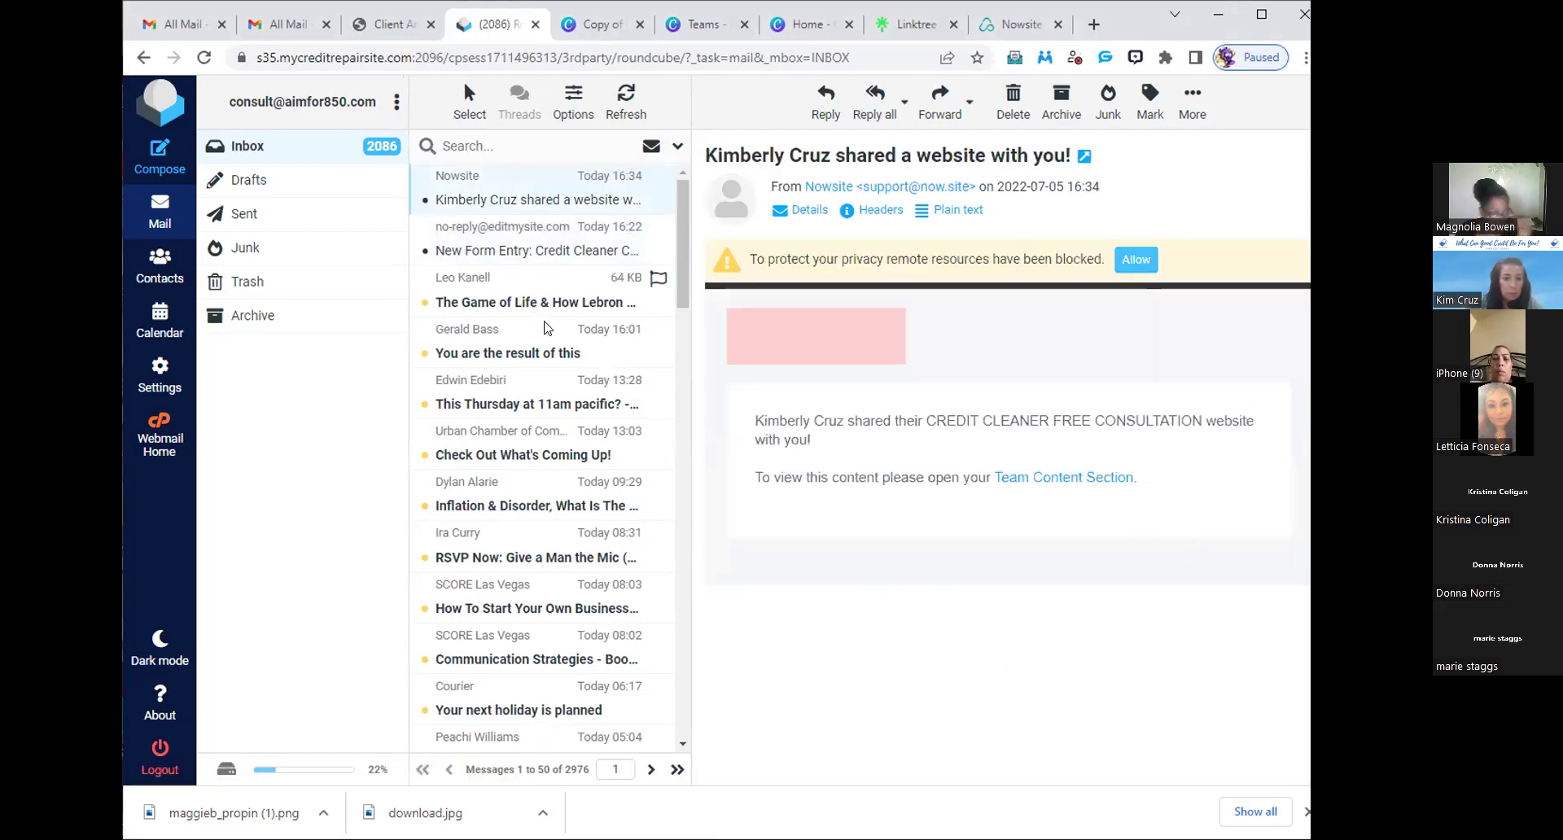
pyautogui.scroll(-12, 545, 328)
pyautogui.scroll(-8, 545, 328)
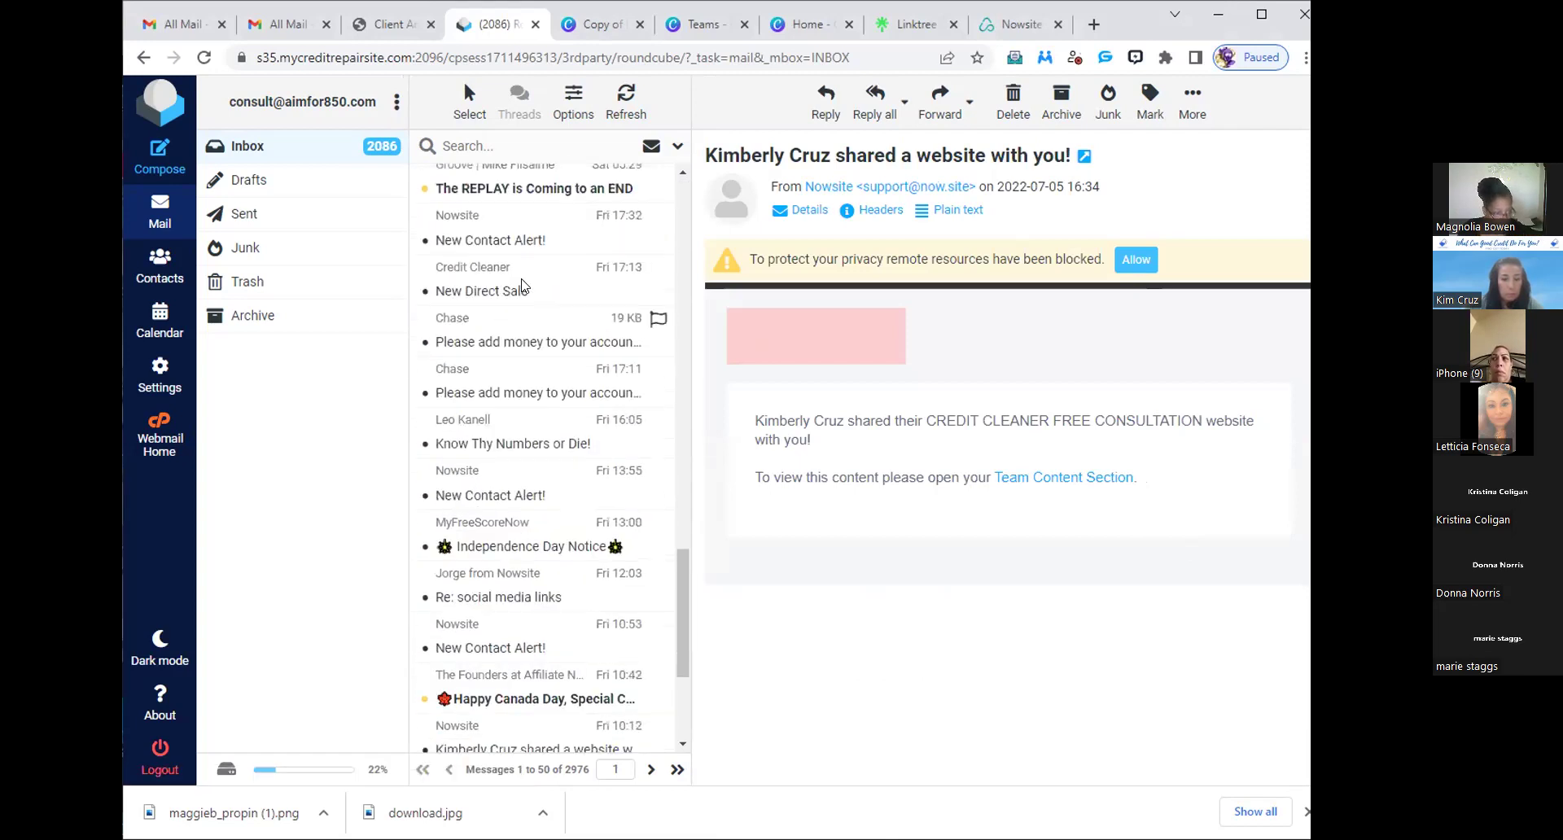
pyautogui.scroll(1, 525, 309)
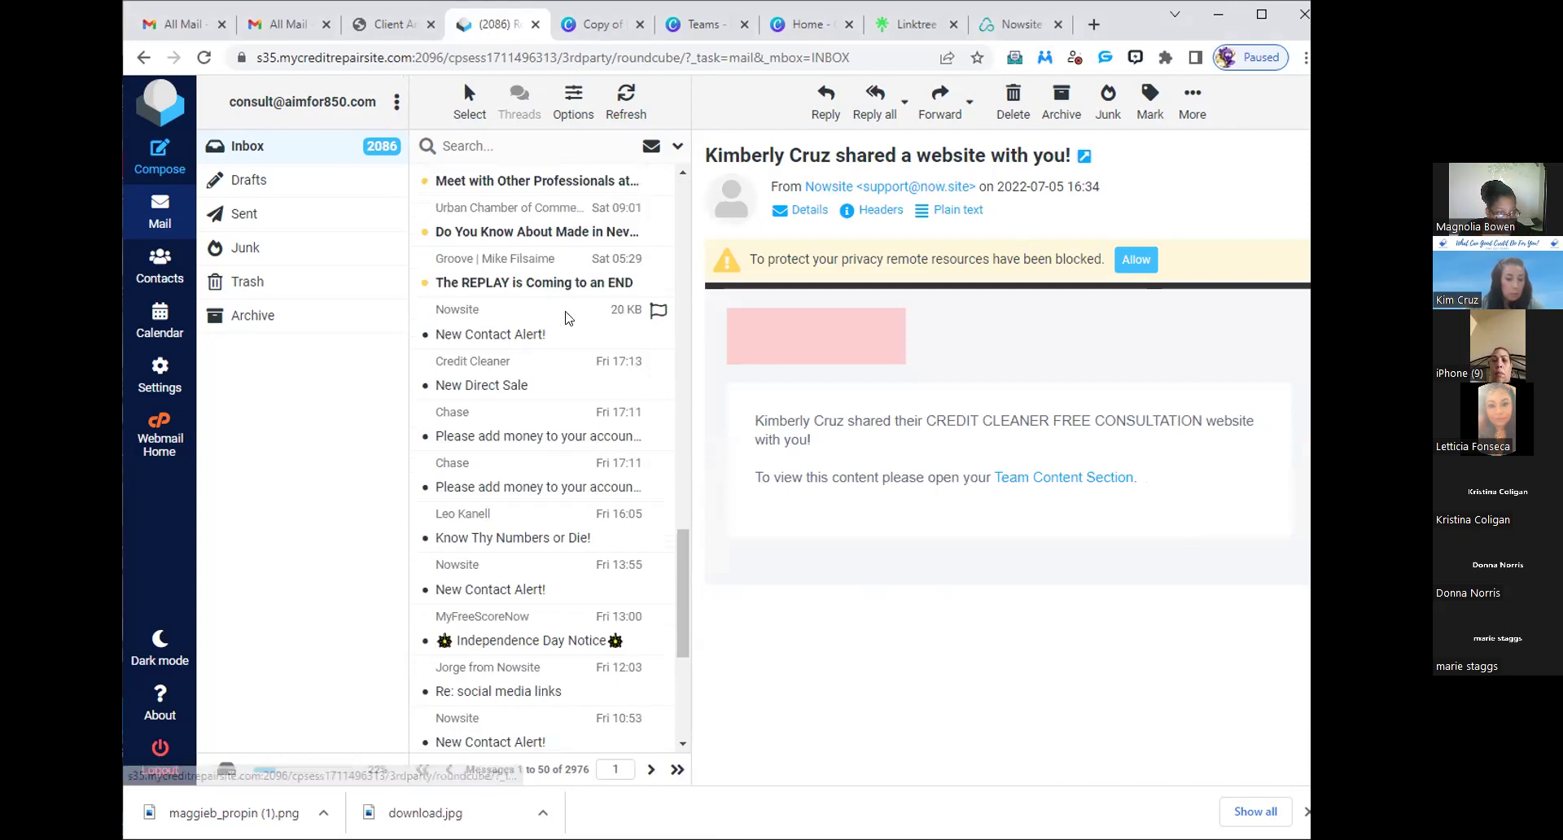
# - Read Friday's 17:32 Nowsite New Contact Alert for the credit repair and business credit lead
pyautogui.click(540, 324)
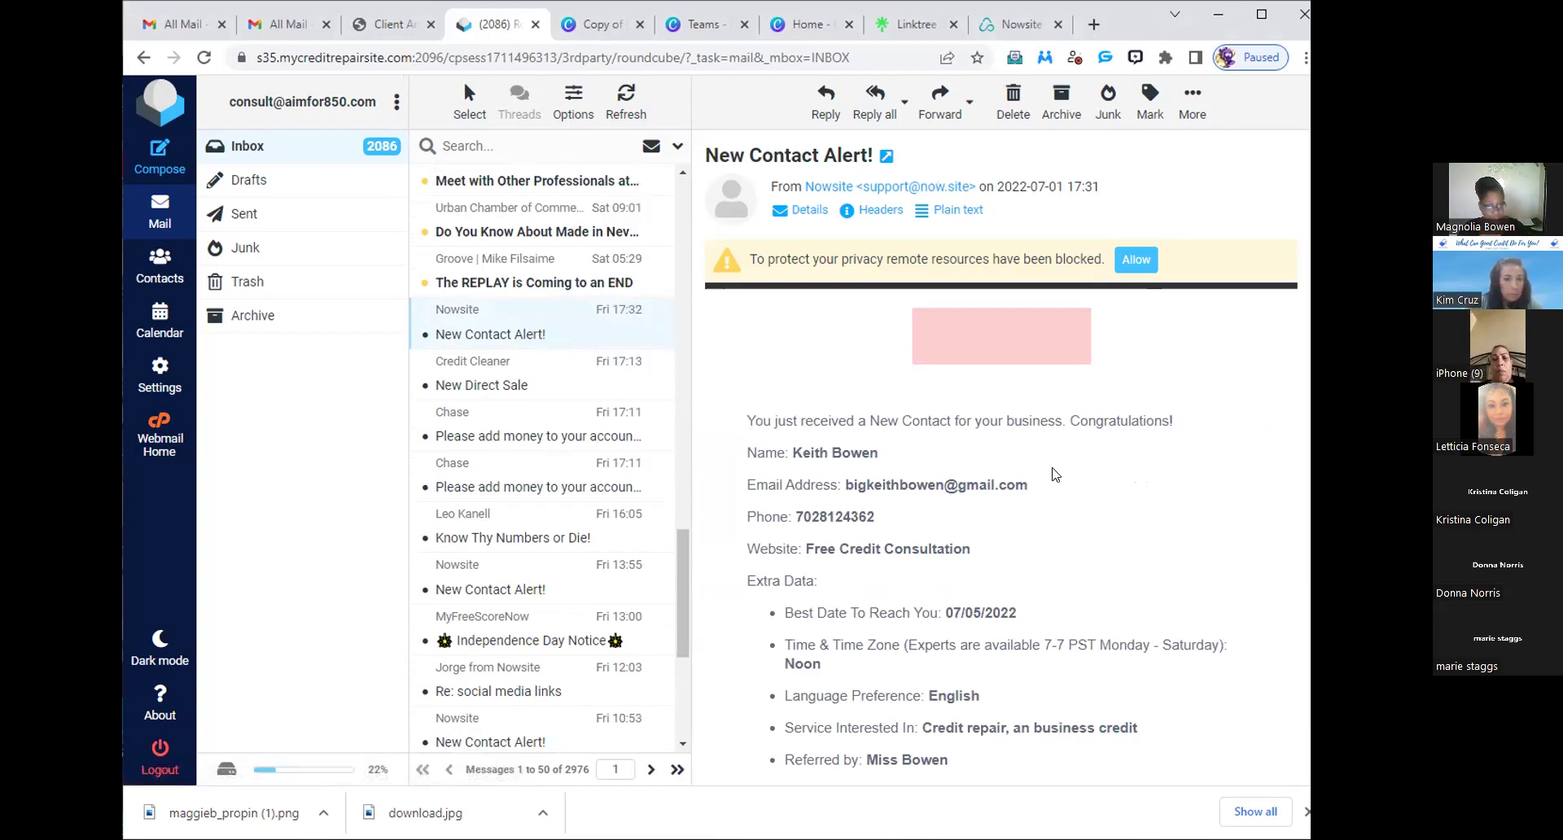
pyautogui.scroll(-1, 1054, 488)
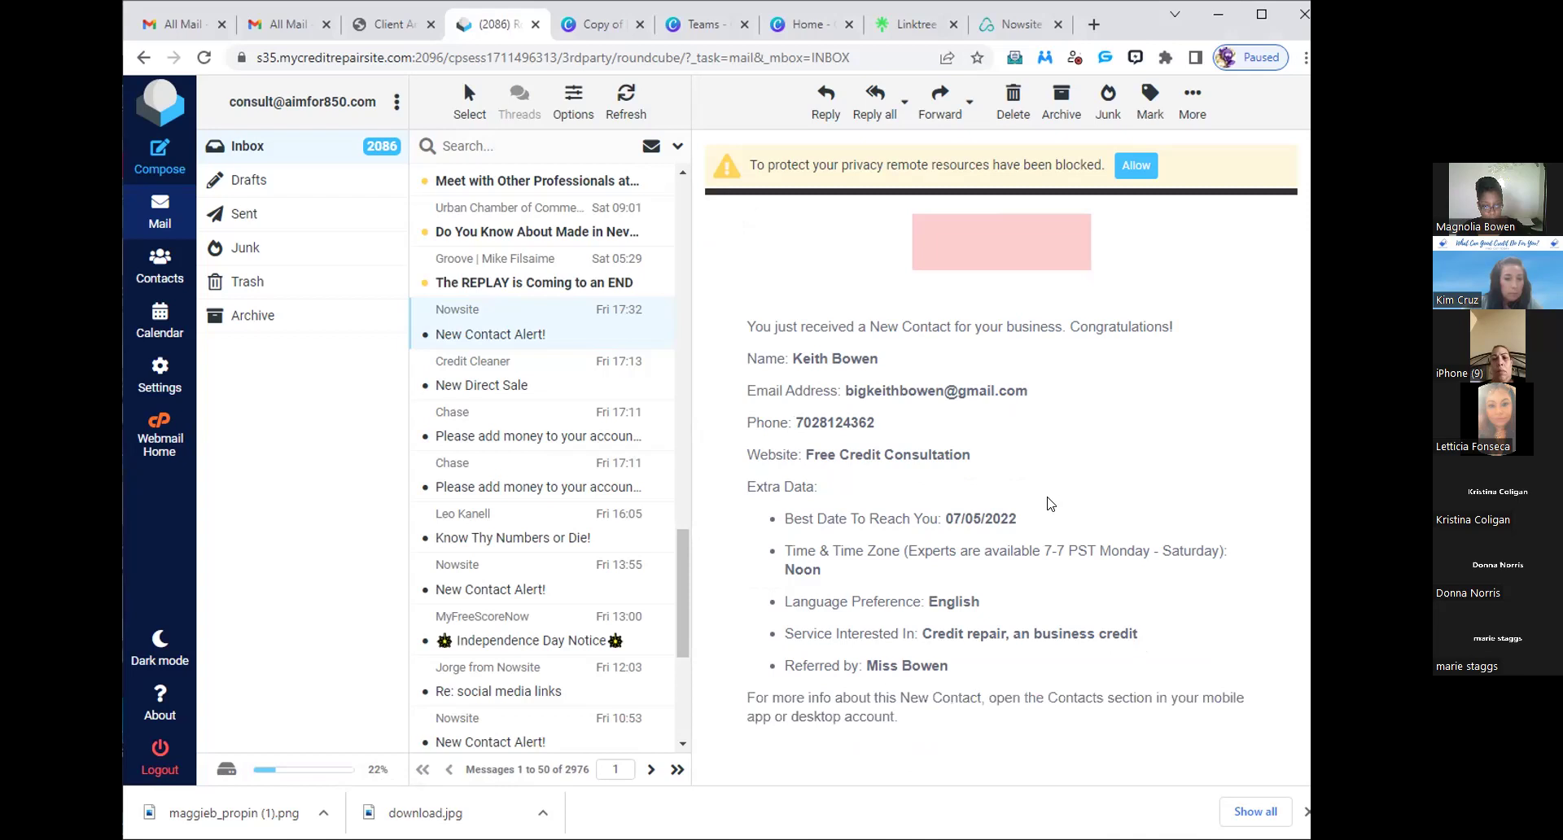
pyautogui.scroll(-1, 1049, 503)
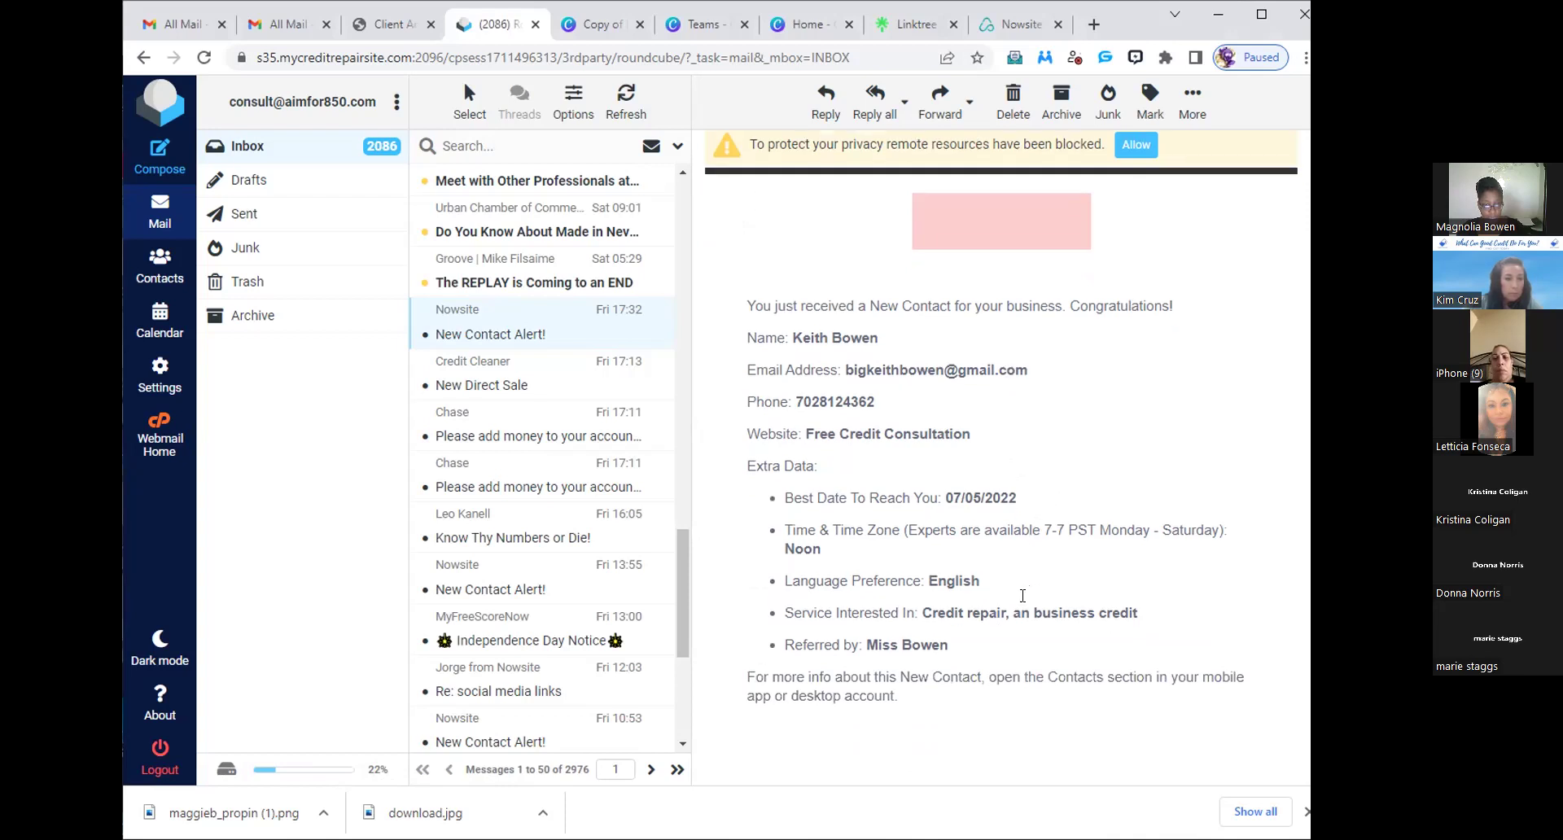
pyautogui.scroll(2, 1021, 553)
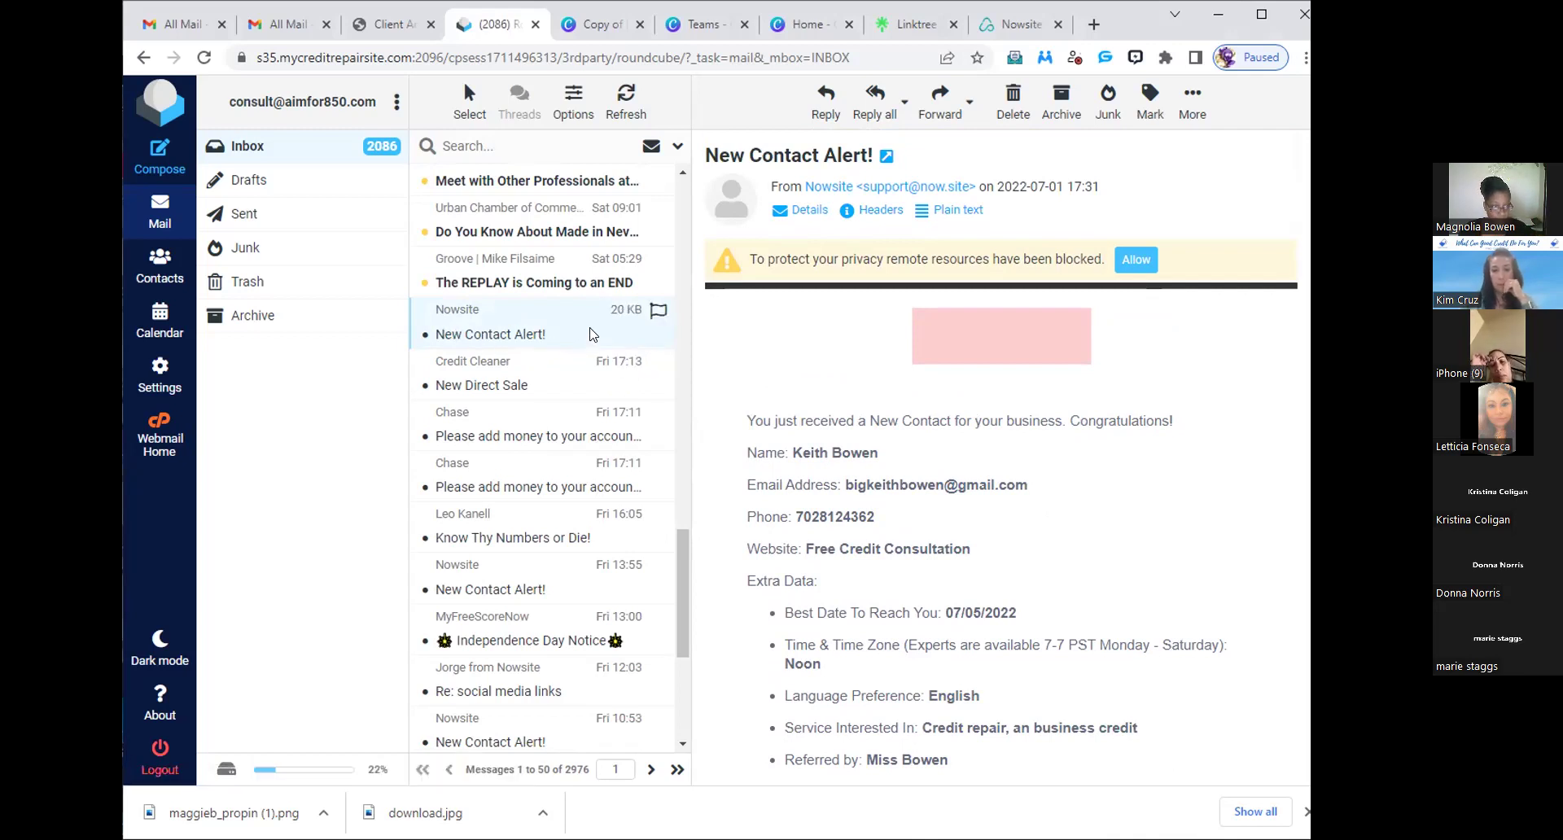
# - Open the Credit Cleaner New Direct Sale email
pyautogui.click(558, 387)
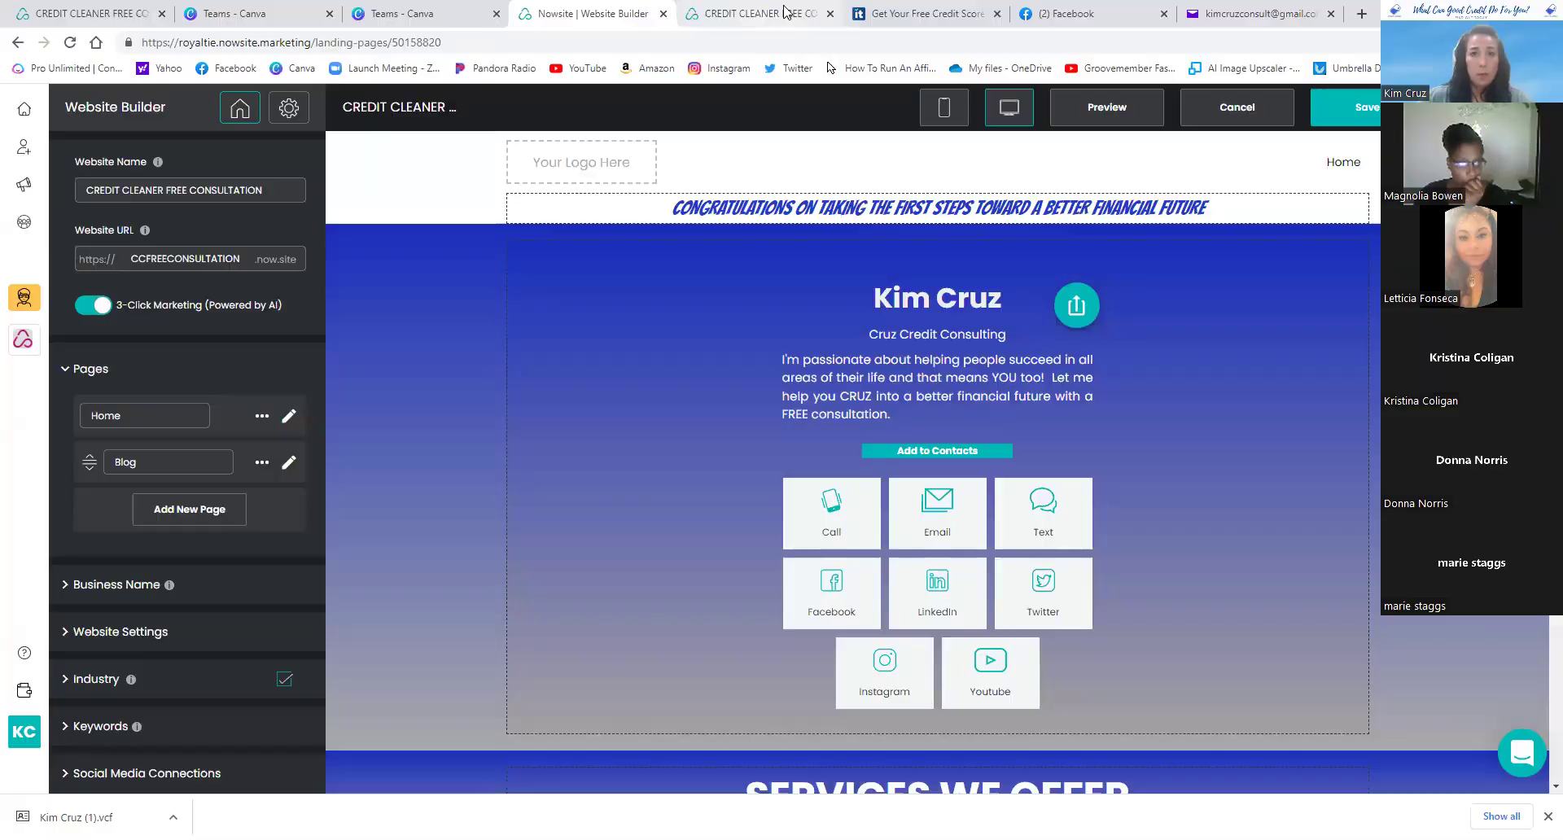
# - Scroll the live CREDIT CLEANER page down to its Free Consultation form and bring up the page menu
pyautogui.click(787, 13)
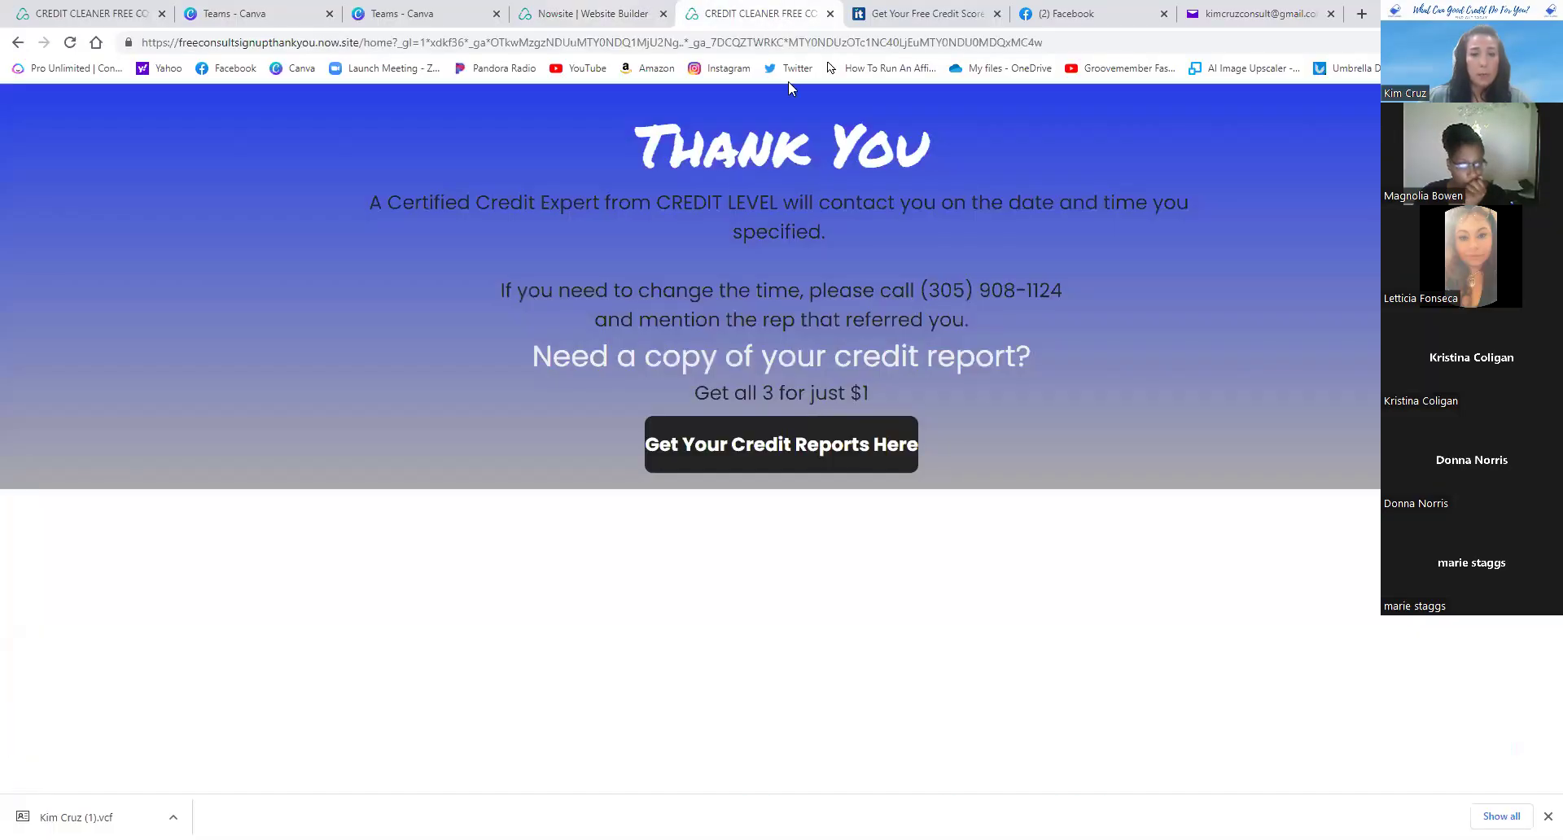
pyautogui.click(79, 8)
pyautogui.scroll(-5, 467, 354)
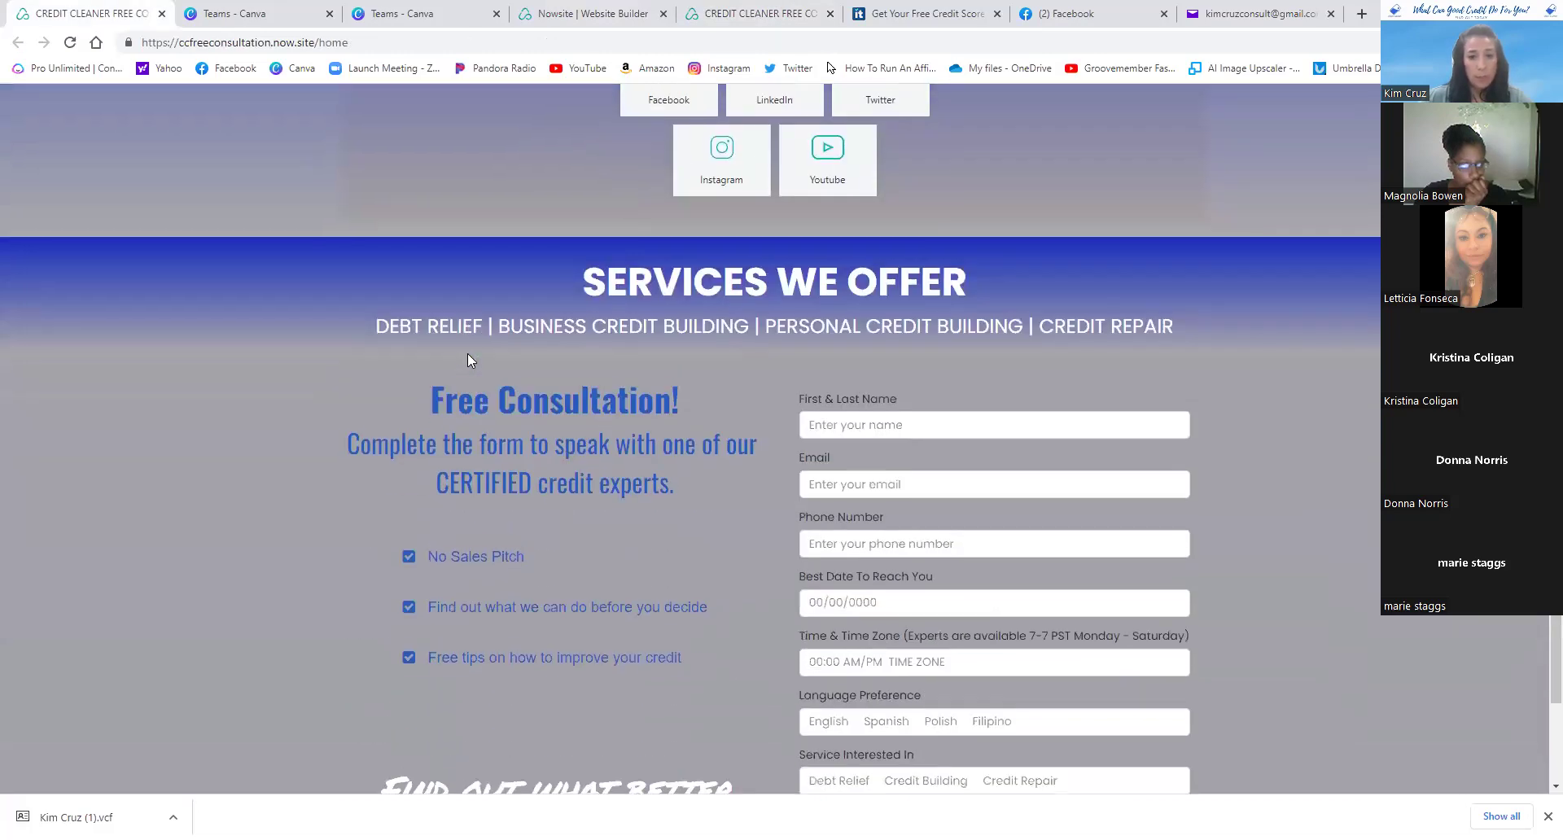
pyautogui.scroll(-1, 467, 353)
pyautogui.scroll(5, 456, 355)
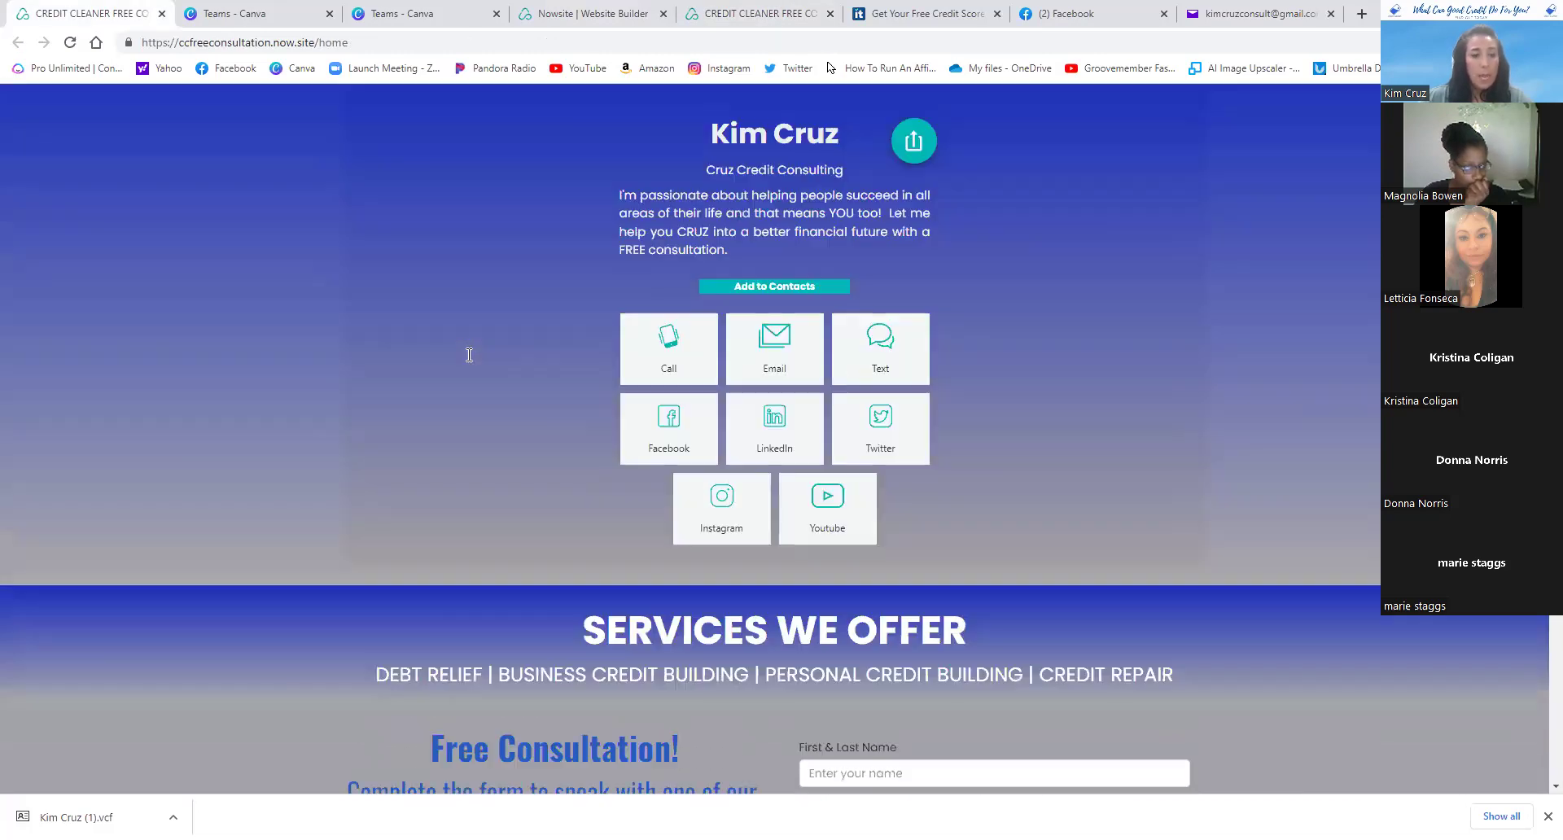
pyautogui.scroll(-6, 453, 363)
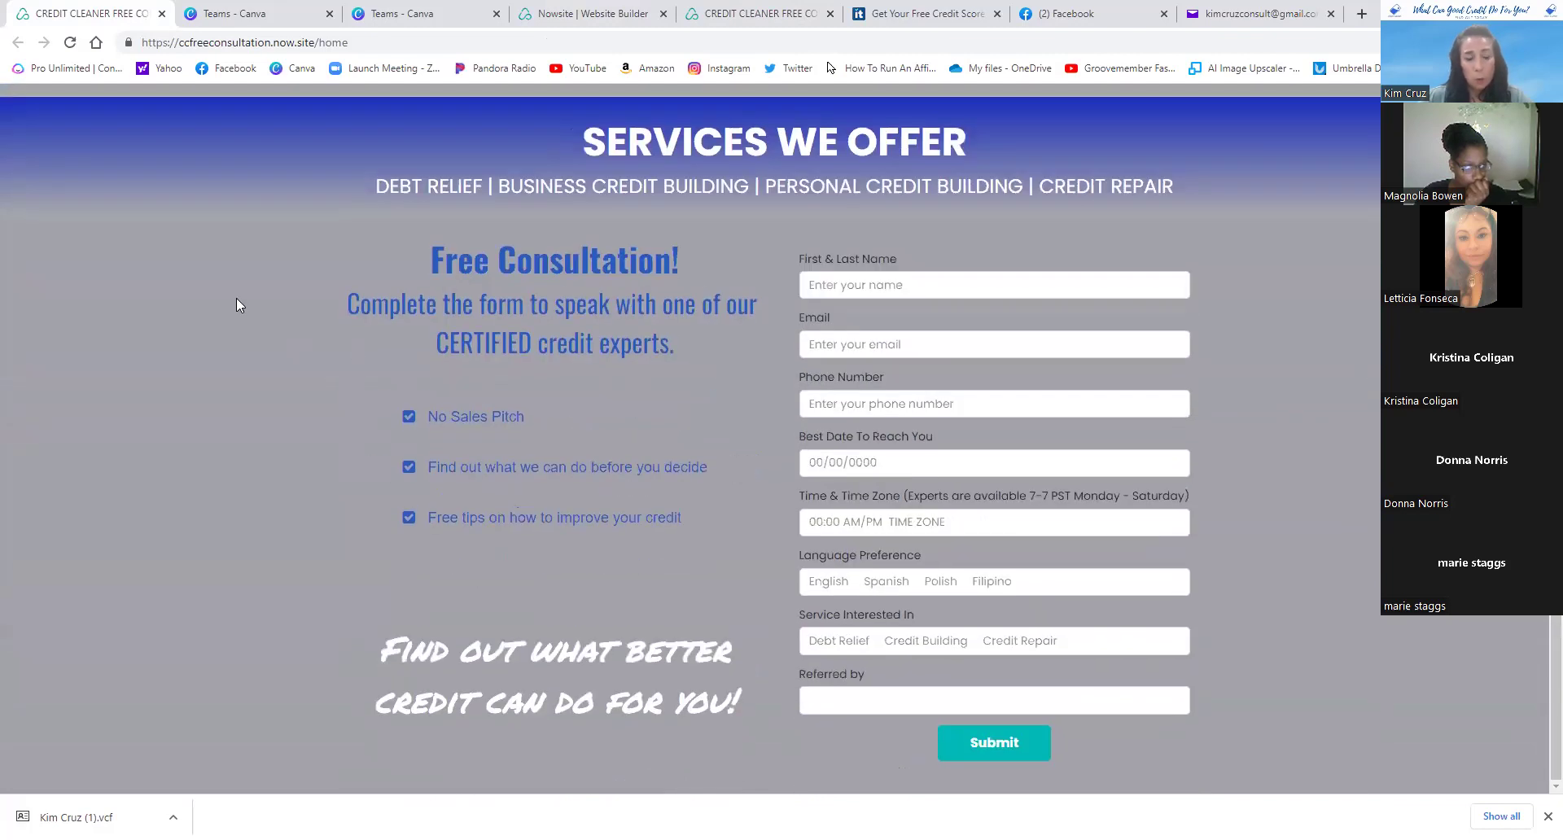
pyautogui.rightClick(236, 303)
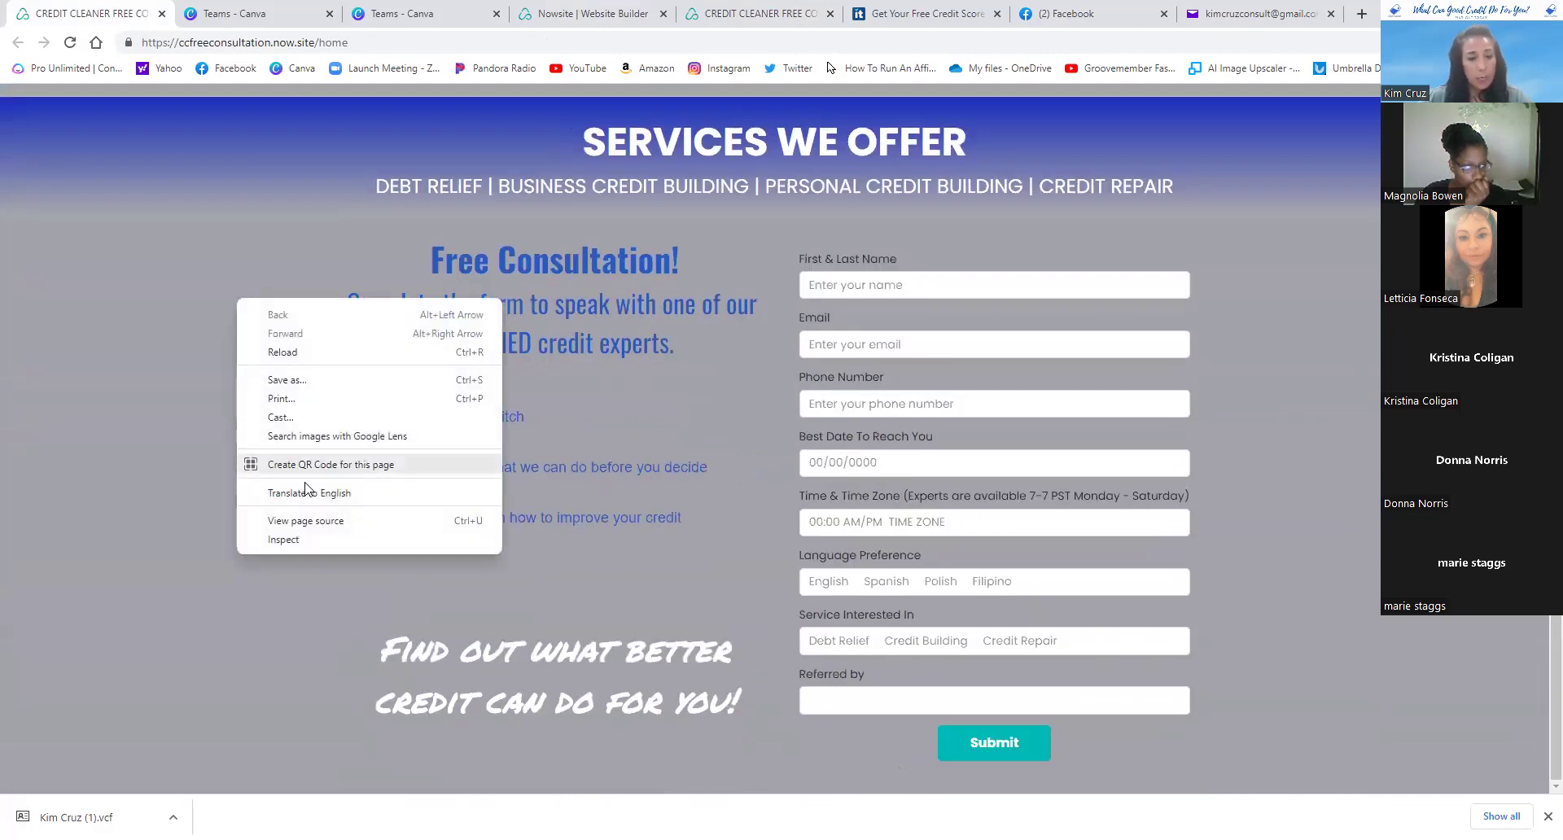
# - Create a QR code for the ccfreeconsultation.now.site page, then return to the consultation form
pyautogui.click(401, 472)
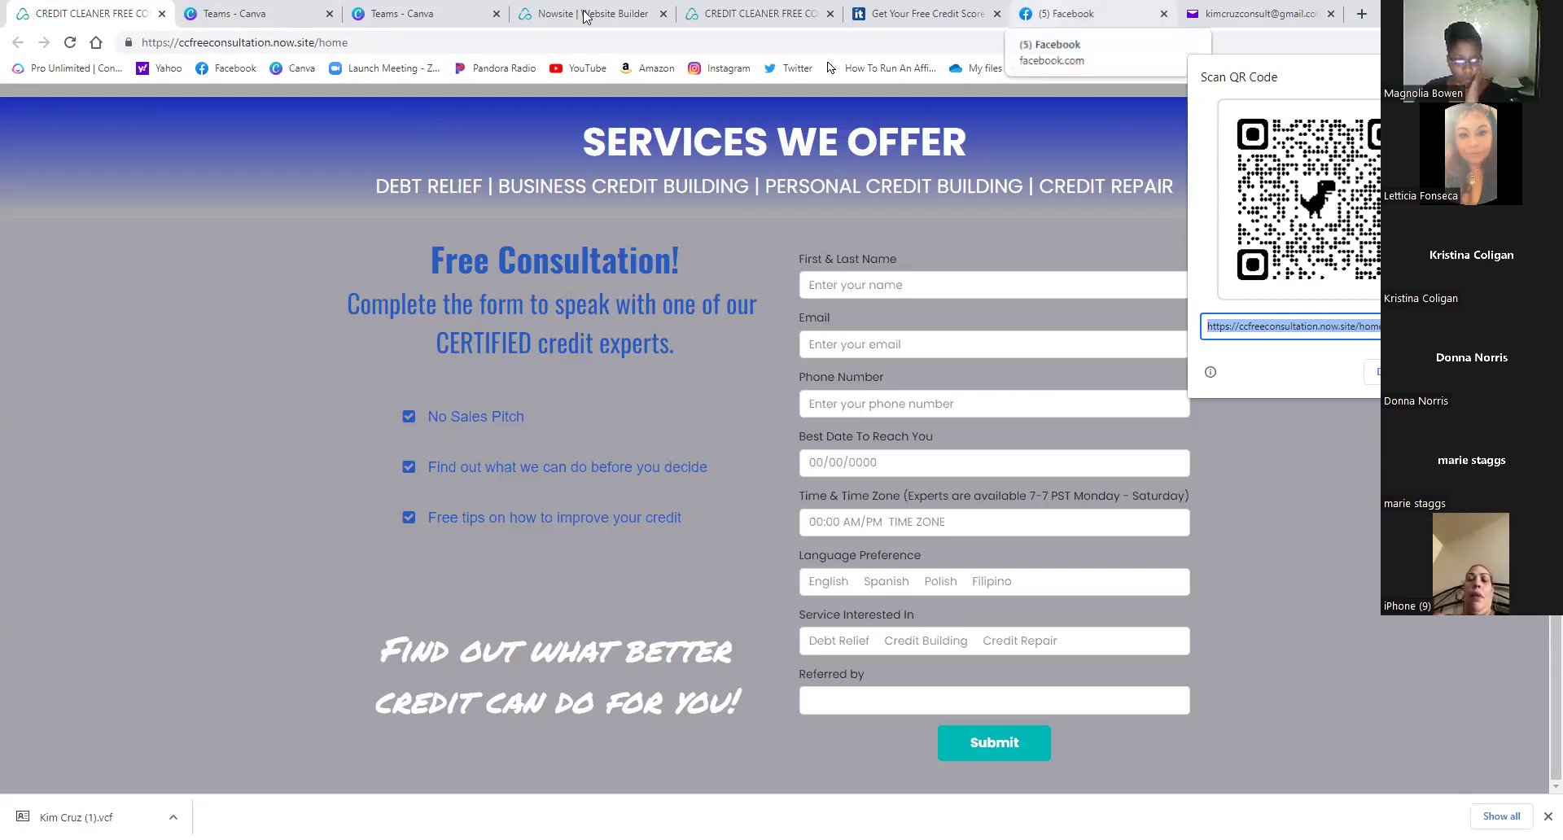
pyautogui.click(699, 12)
pyautogui.click(89, 11)
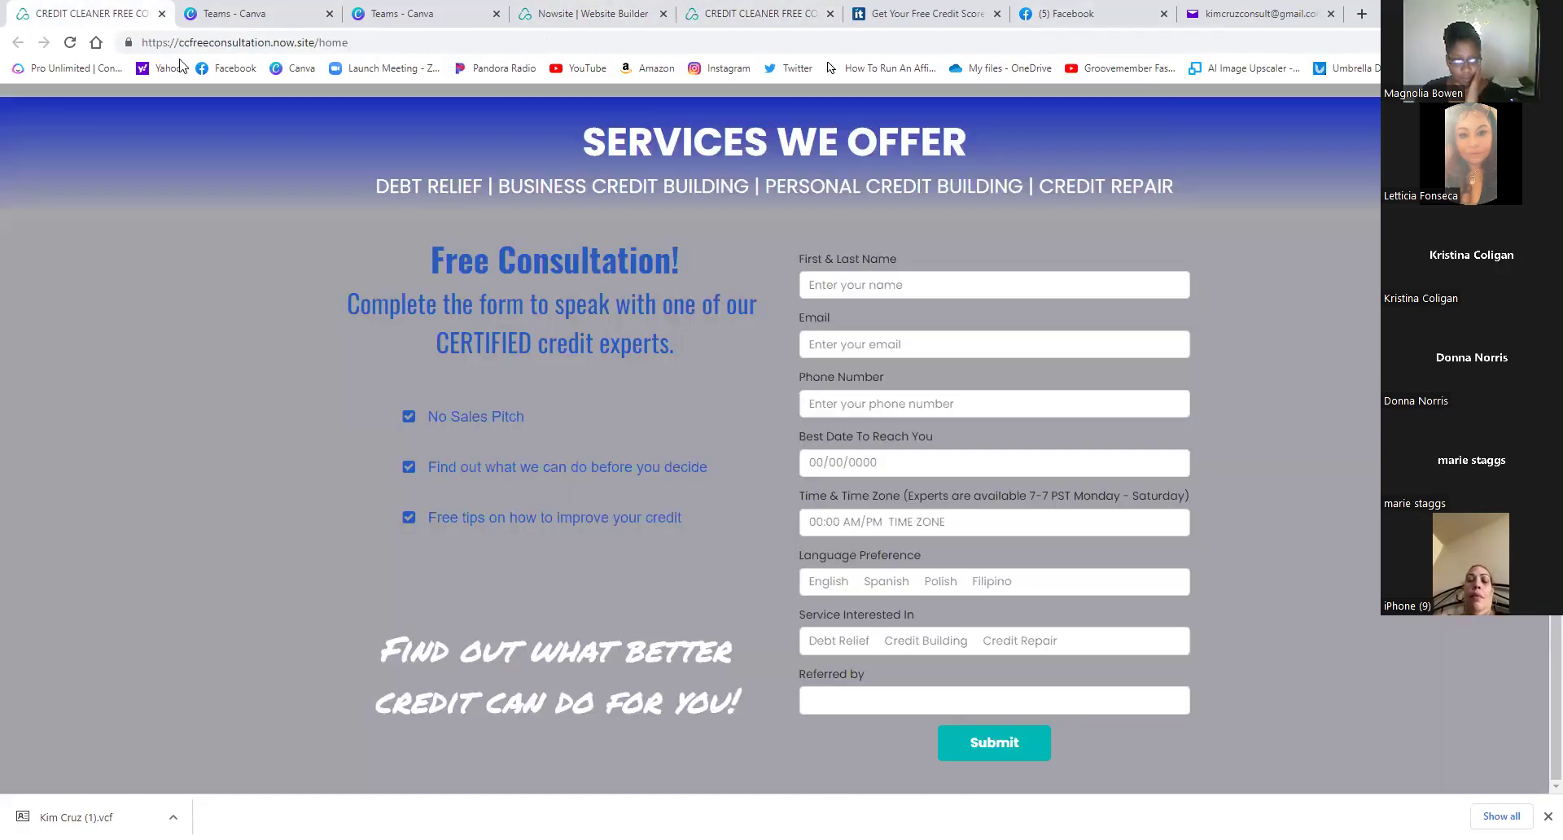
# - Download the Bad Credit Holding You Back flyer from Canva as a 1294×2000 PNG
pyautogui.click(247, 19)
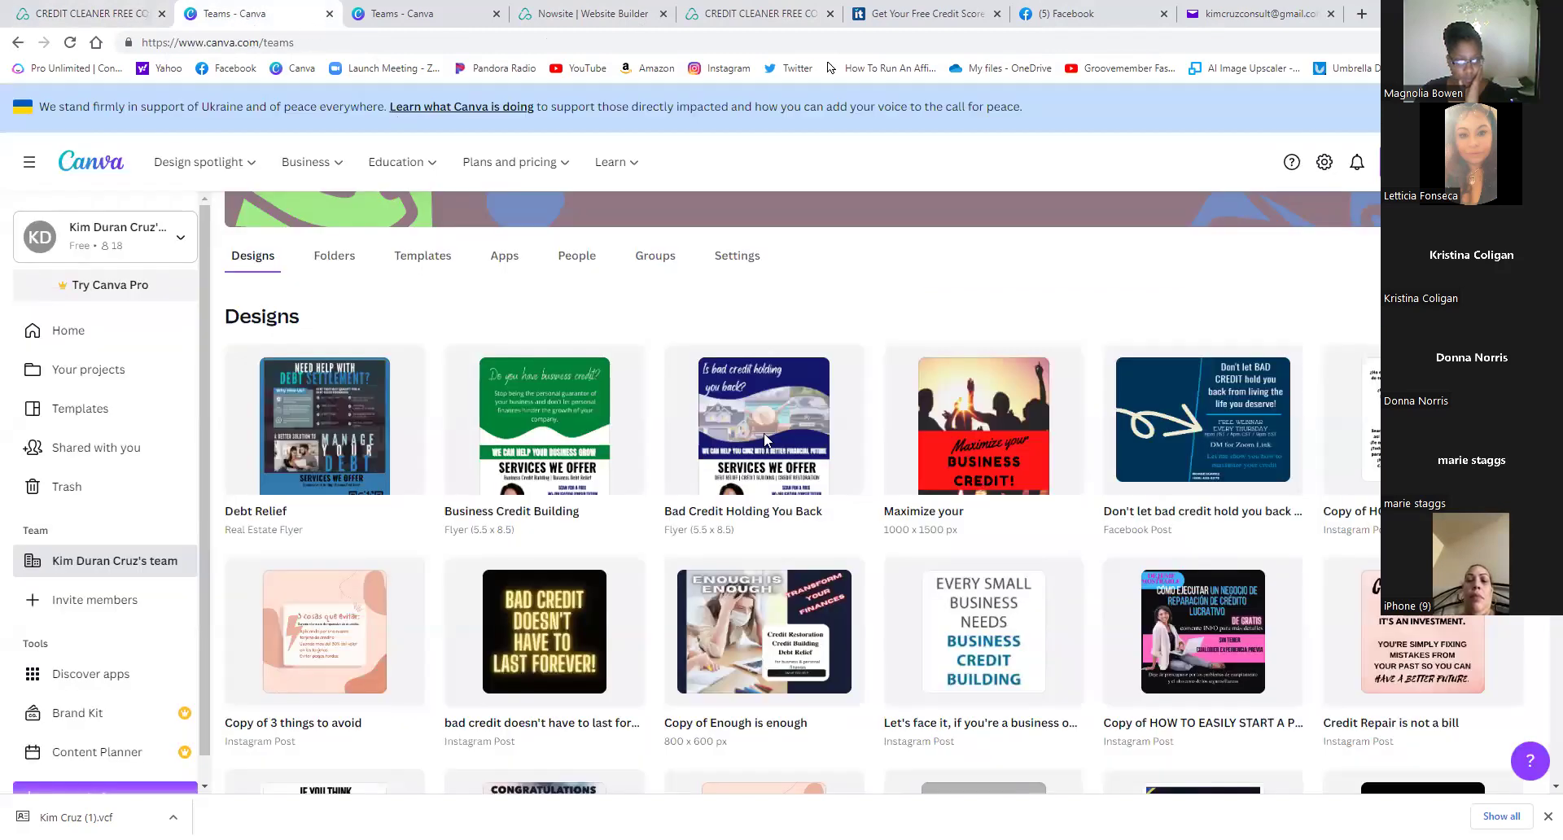
pyautogui.click(765, 440)
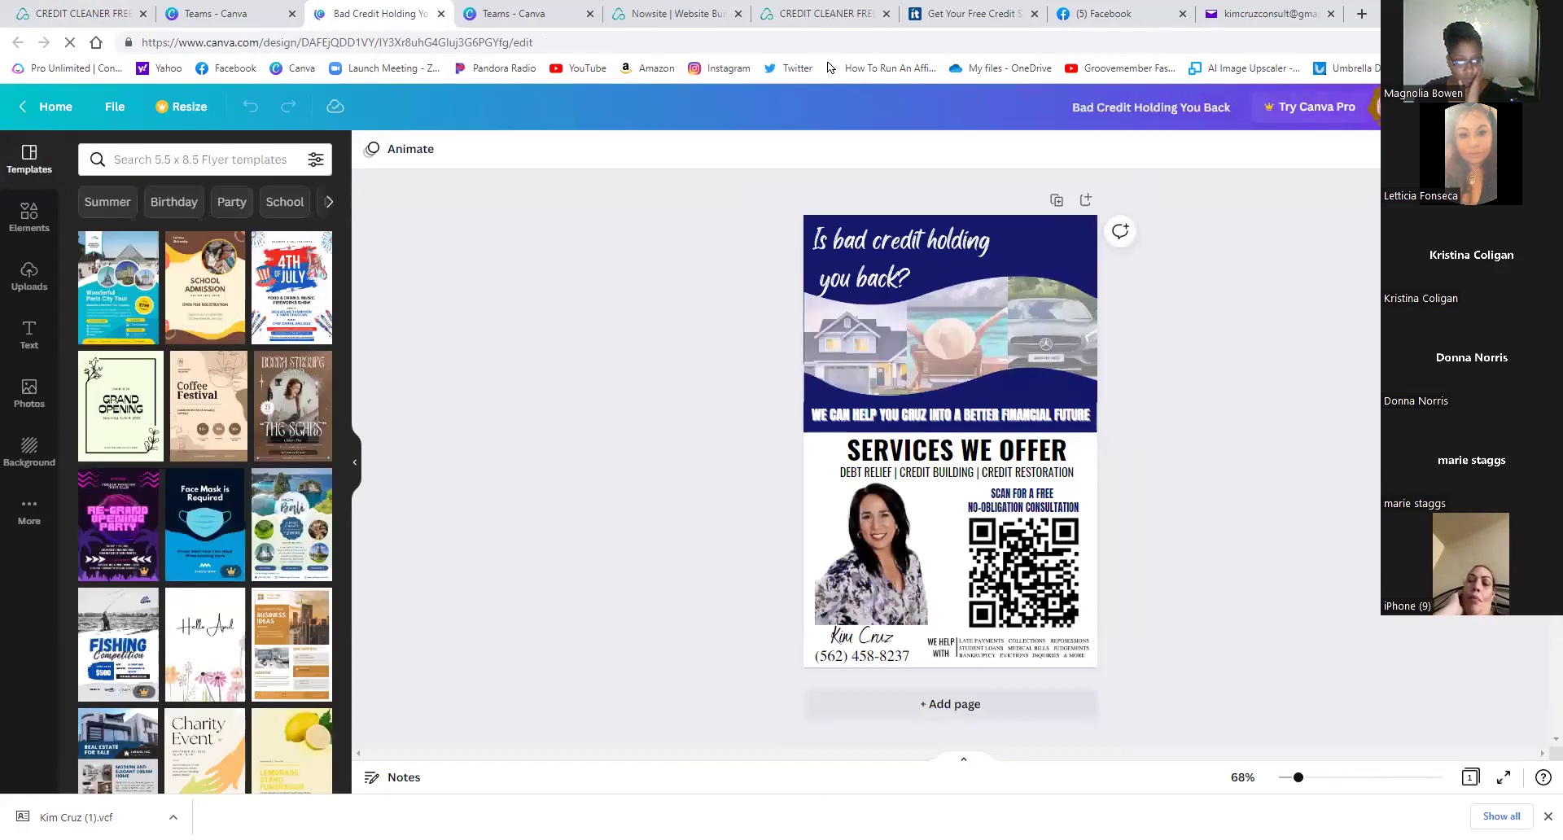
pyautogui.click(1457, 106)
pyautogui.click(1324, 499)
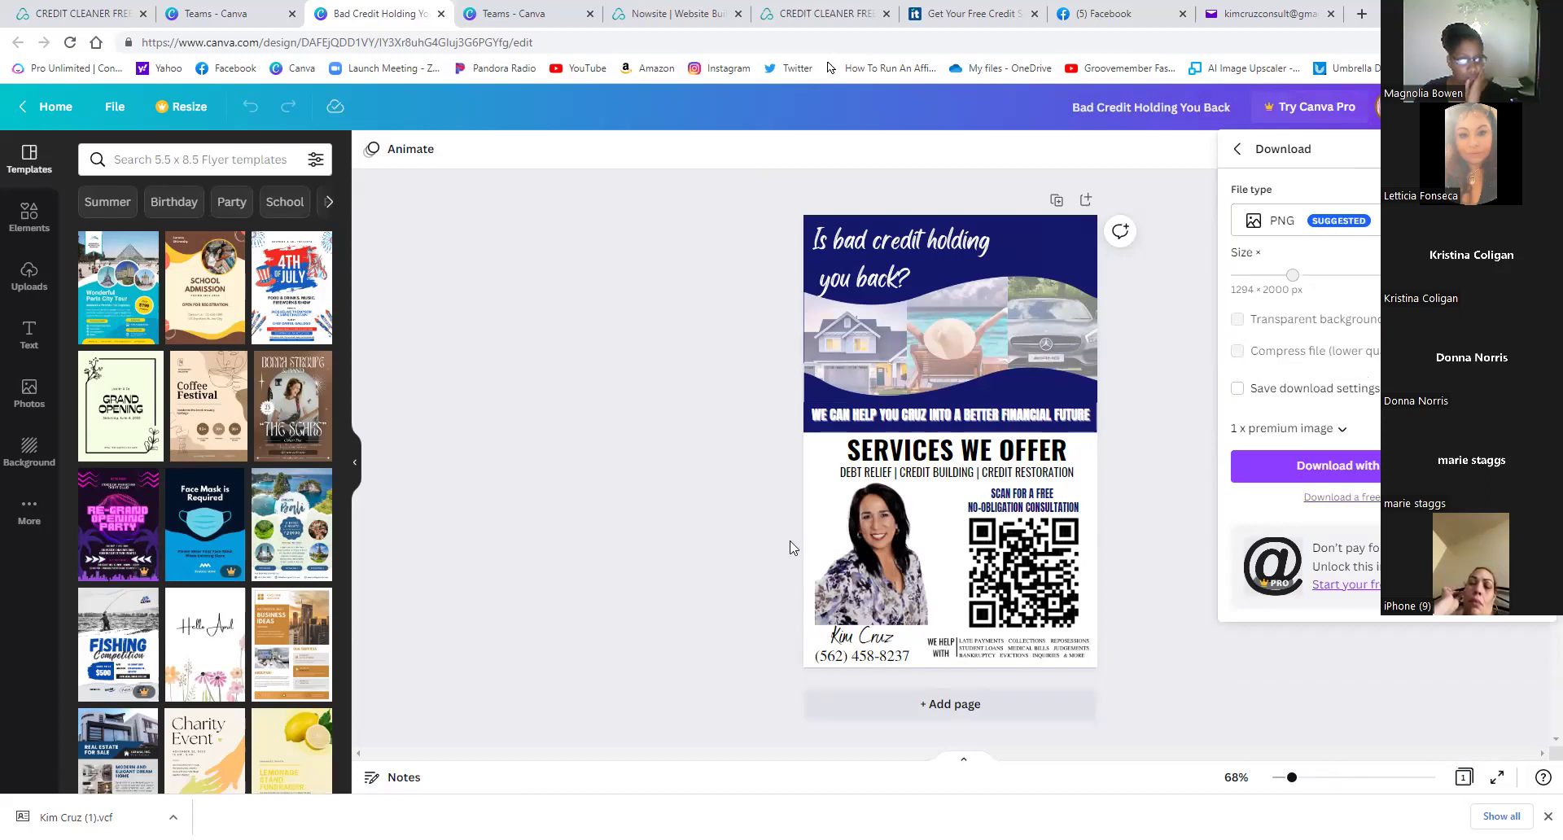
pyautogui.click(1335, 465)
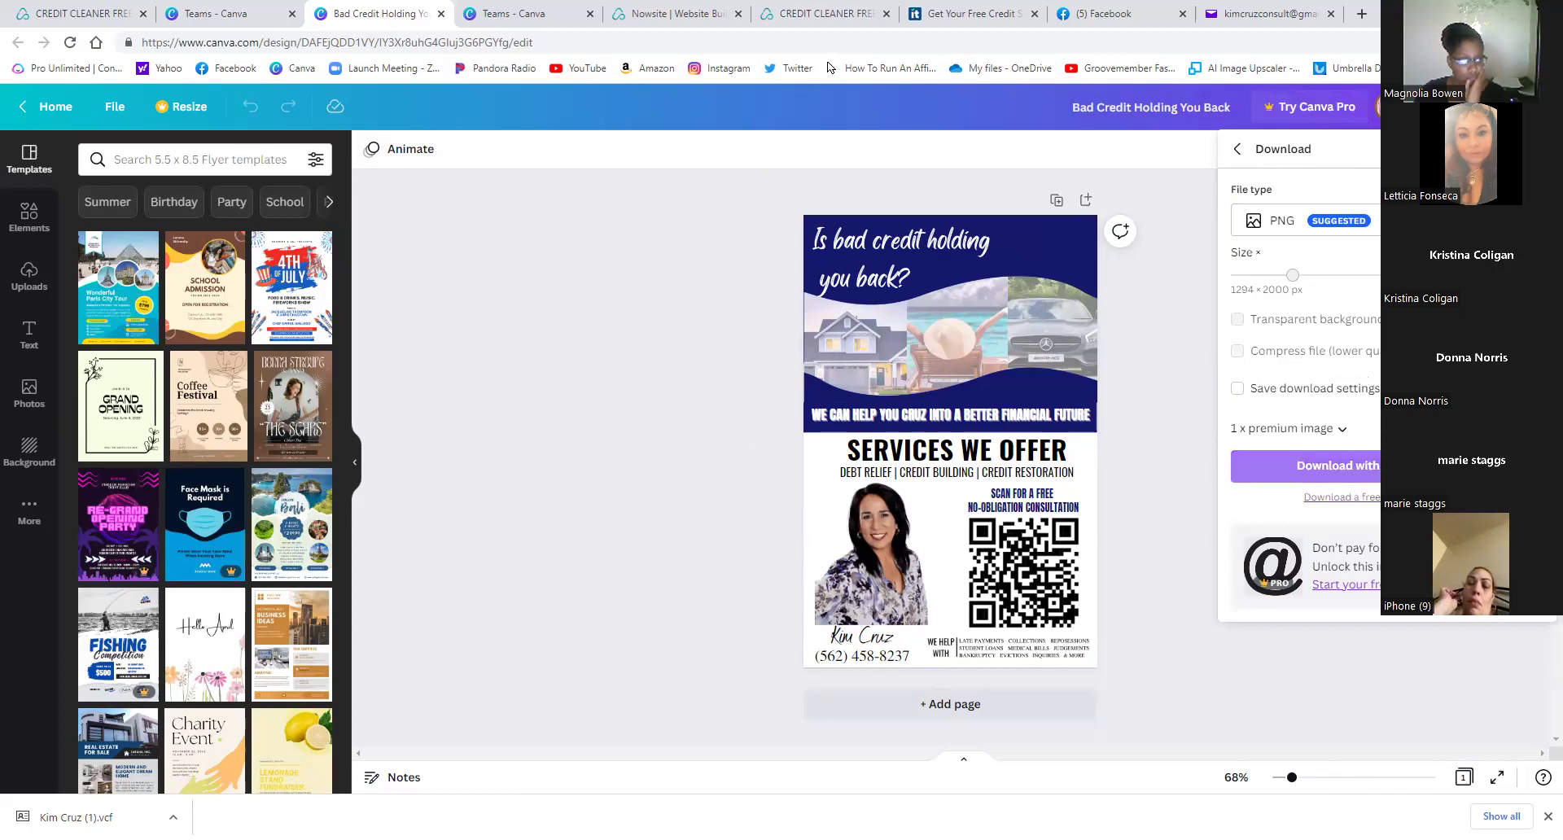